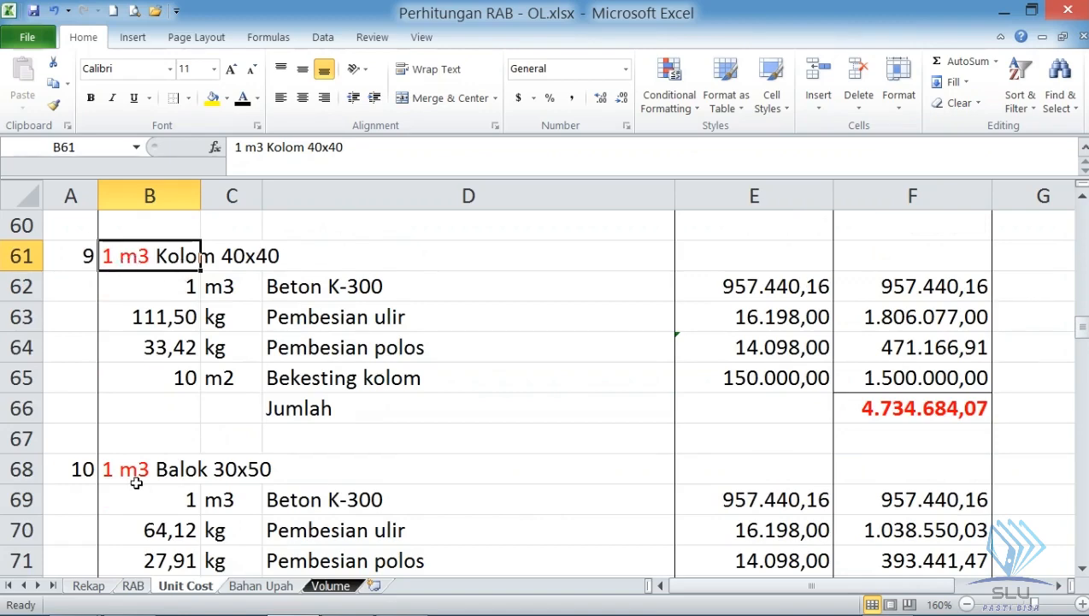
- Review the Kolom 40x40, Balok 30x50 and Pelat lantai unit cost analyses and the blank quantity cells under 1 m' Kolom 40x40
{"action": "scroll", "coordinate": [137, 481], "scroll_direction": "down", "scroll_amount": 1}
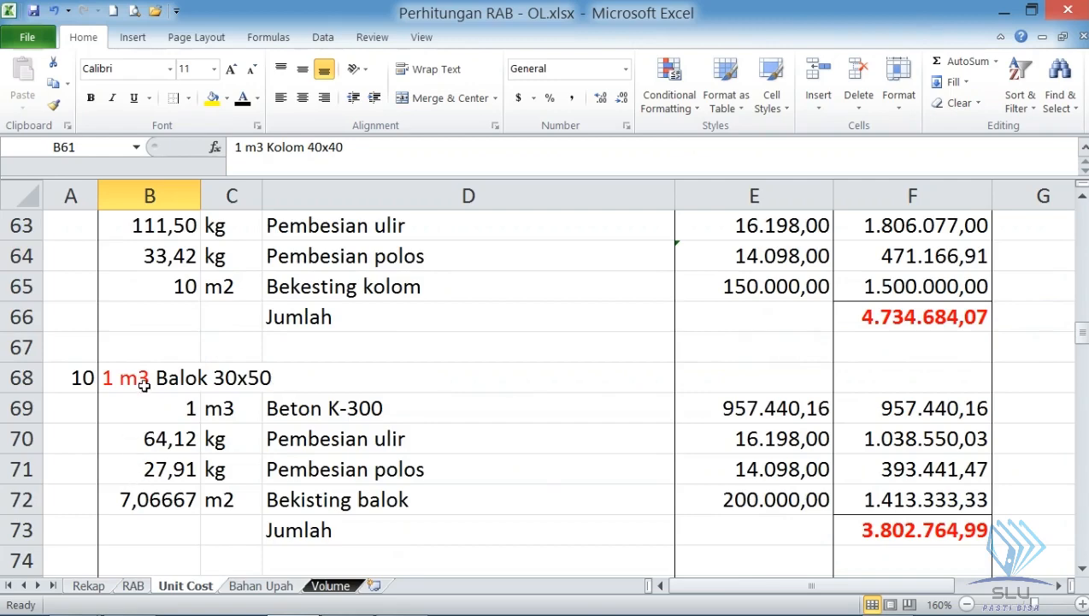
{"action": "scroll", "coordinate": [143, 386], "scroll_direction": "down", "scroll_amount": 1}
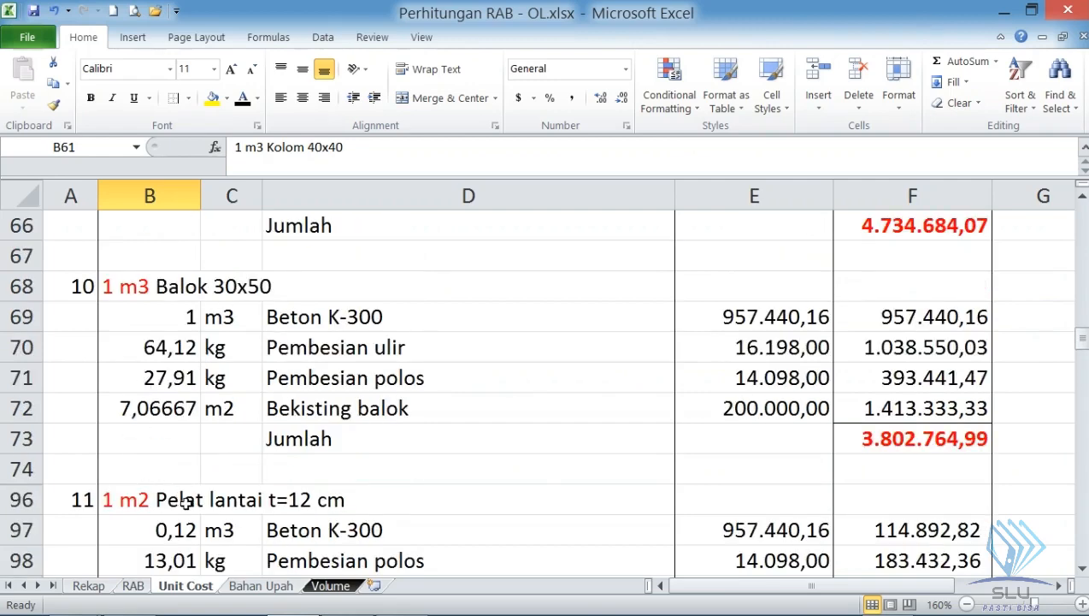
{"action": "scroll", "coordinate": [195, 489], "scroll_direction": "up", "scroll_amount": 2}
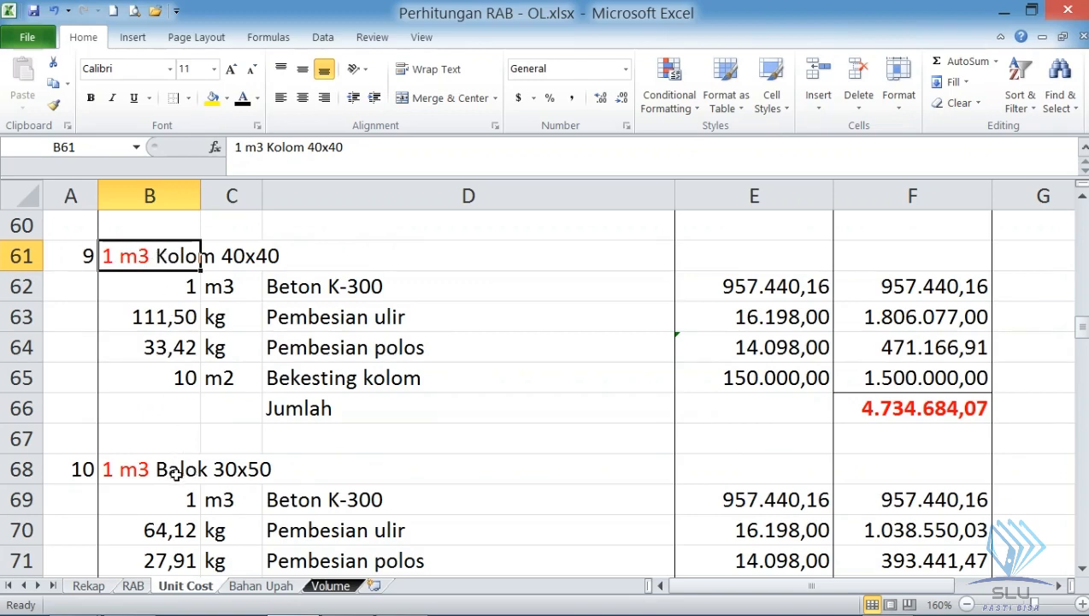
{"action": "scroll", "coordinate": [175, 461], "scroll_direction": "down", "scroll_amount": 3}
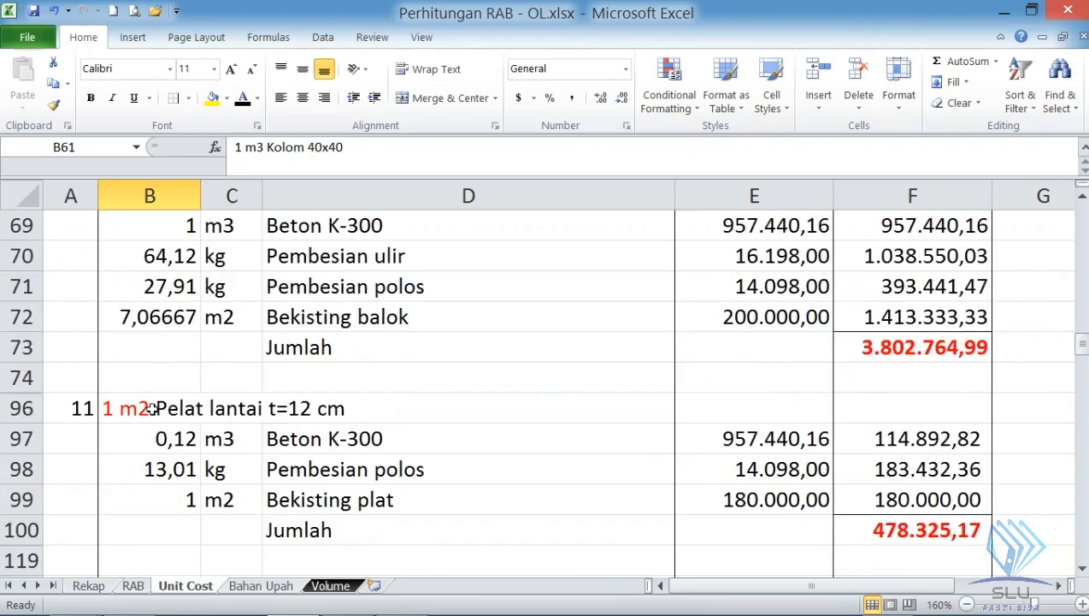
{"action": "scroll", "coordinate": [139, 414], "scroll_direction": "up", "scroll_amount": 3}
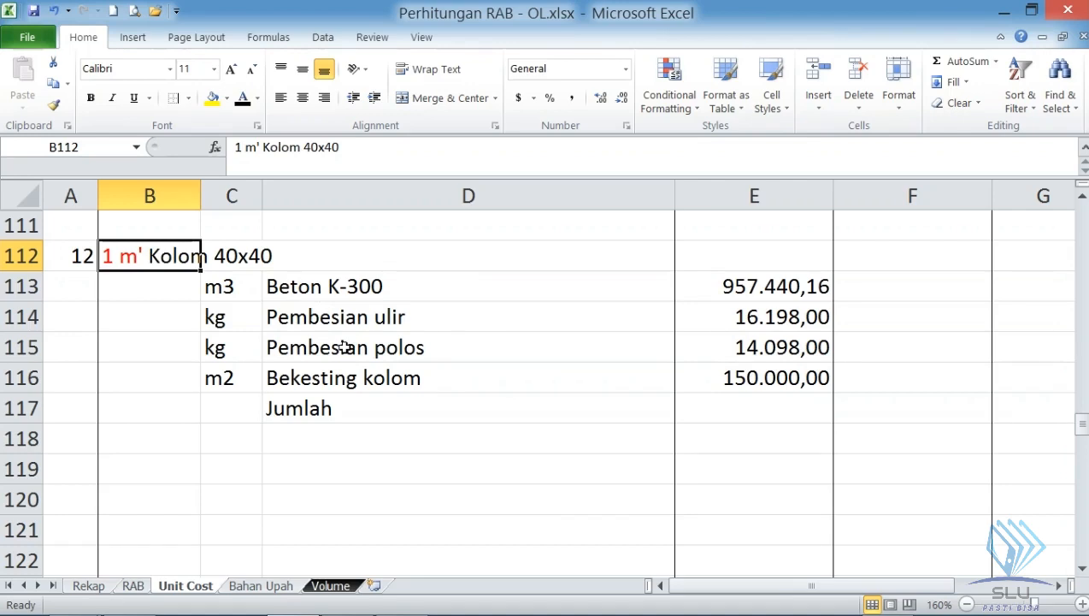
{"action": "left_click", "coordinate": [150, 282]}
{"action": "left_click", "coordinate": [155, 308]}
{"action": "left_click", "coordinate": [159, 342]}
{"action": "left_click", "coordinate": [159, 373]}
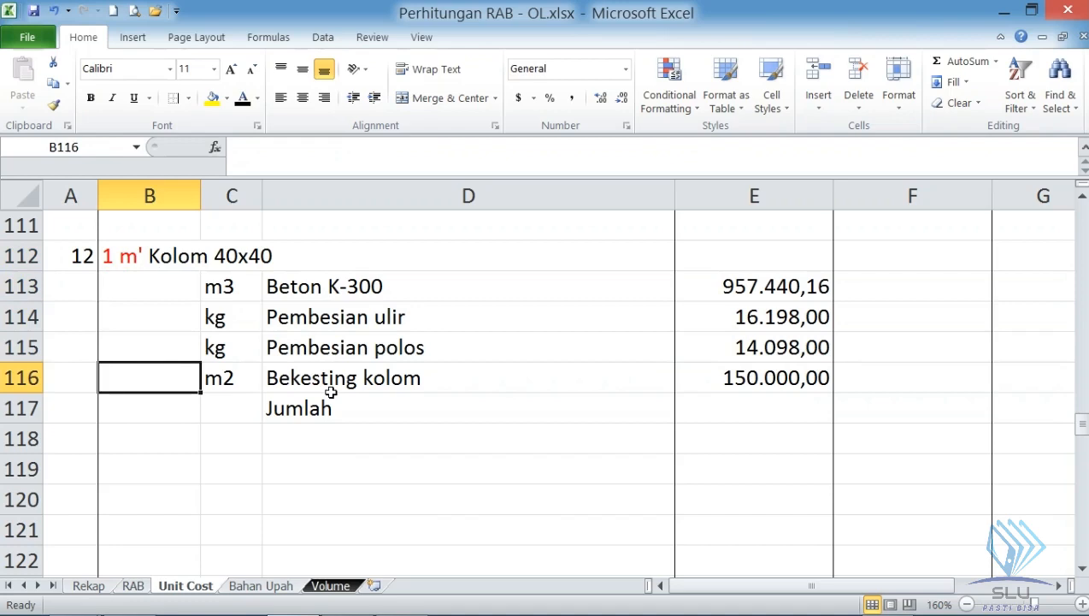
{"action": "left_click", "coordinate": [156, 289]}
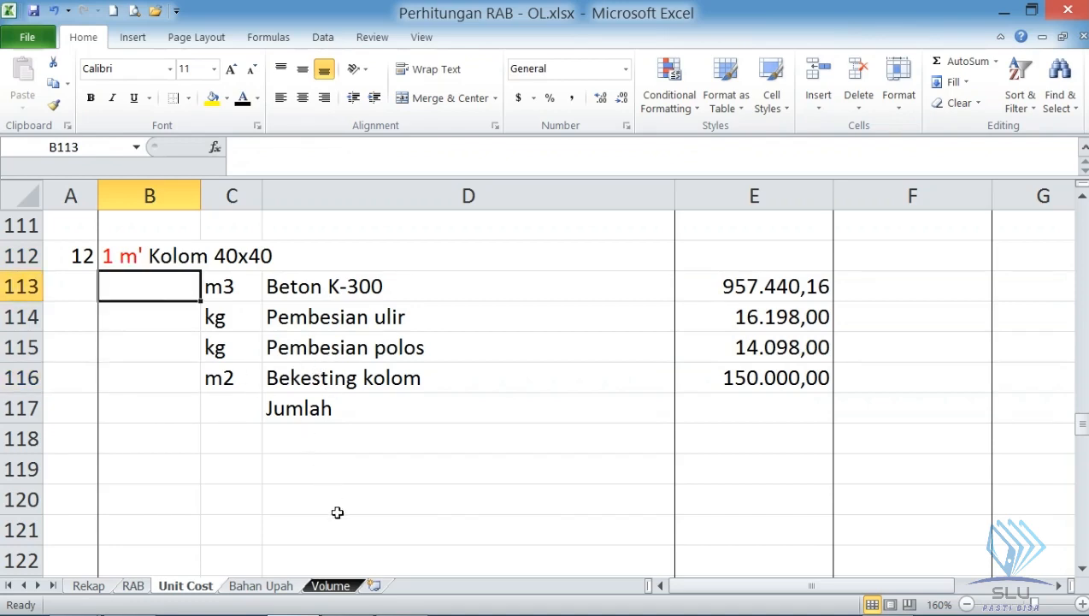
- Open the Volume sheet and compare the Kolom 40x40 calculation per m3 with the block for the unit m'
{"action": "left_click", "coordinate": [332, 588]}
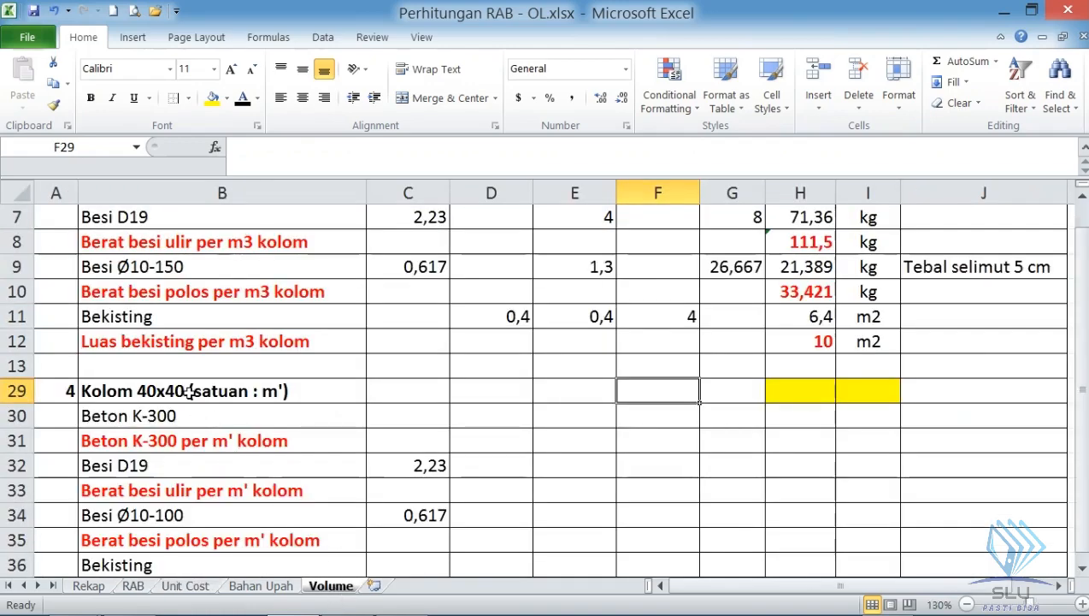
{"action": "scroll", "coordinate": [188, 390], "scroll_direction": "down", "scroll_amount": 1}
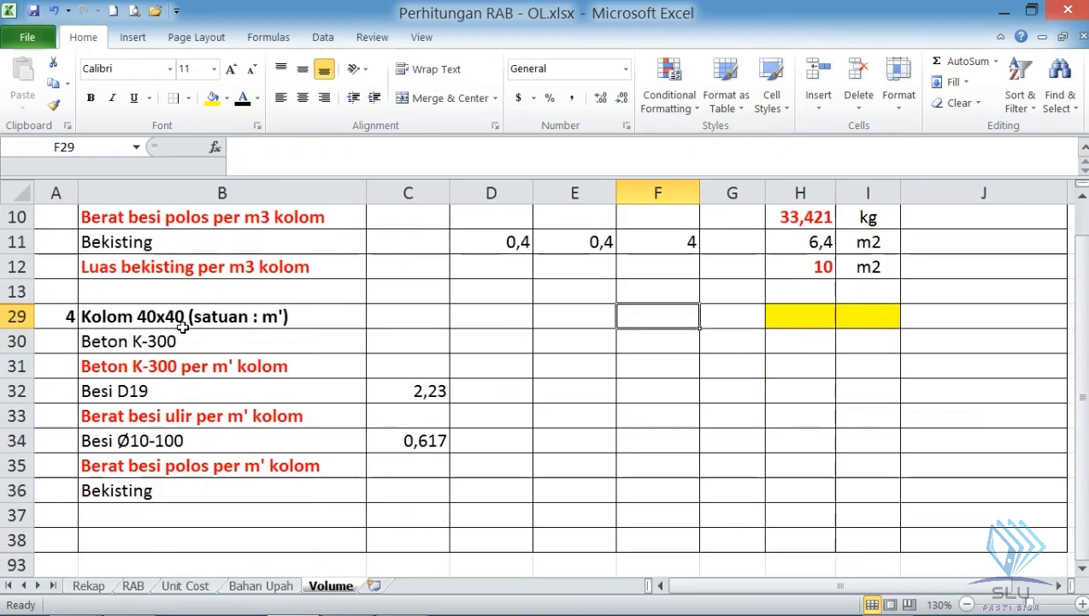
{"action": "scroll", "coordinate": [178, 329], "scroll_direction": "down", "scroll_amount": 1}
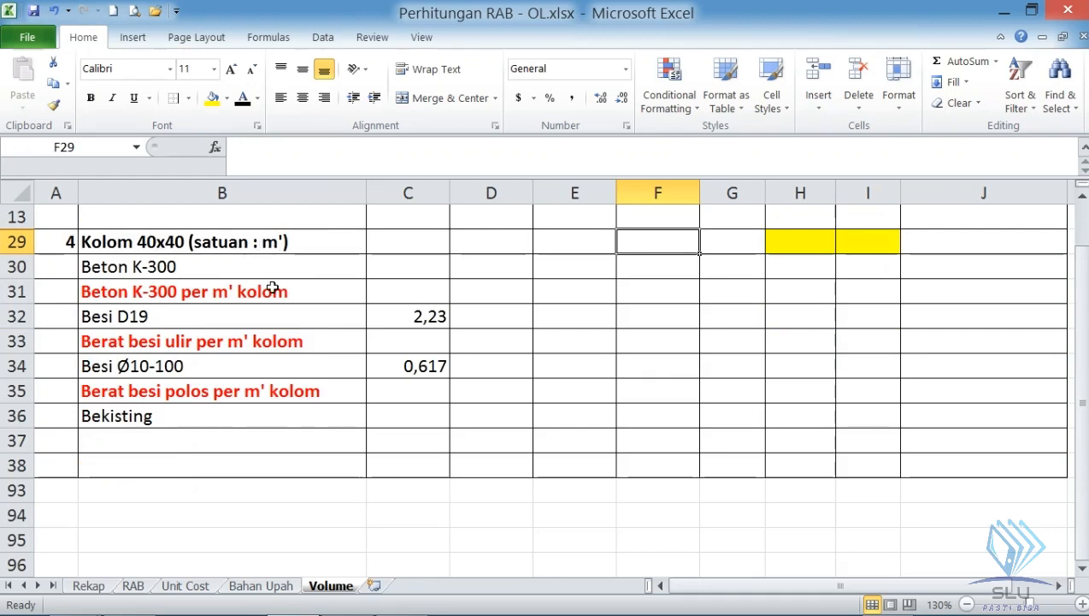
{"action": "scroll", "coordinate": [271, 289], "scroll_direction": "up", "scroll_amount": 3}
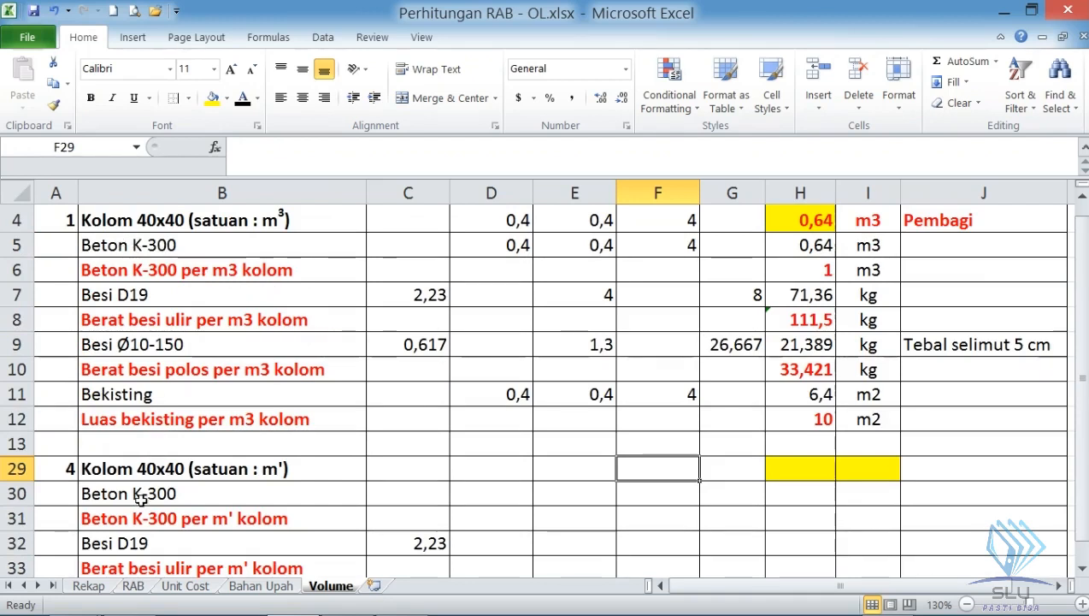
{"action": "scroll", "coordinate": [137, 500], "scroll_direction": "down", "scroll_amount": 1}
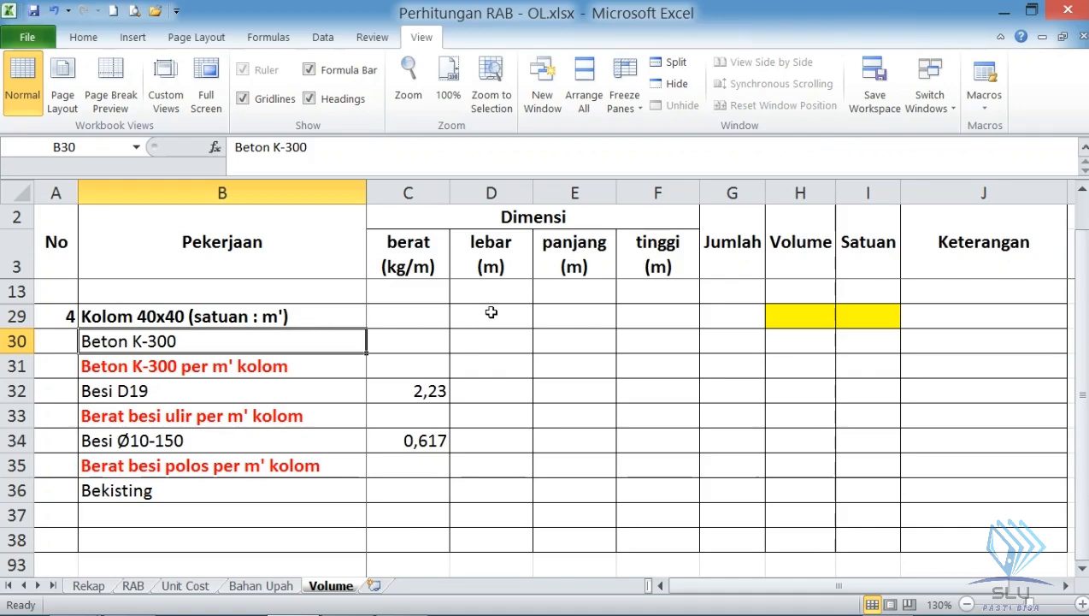
{"action": "scroll", "coordinate": [492, 315], "scroll_direction": "up", "scroll_amount": 2}
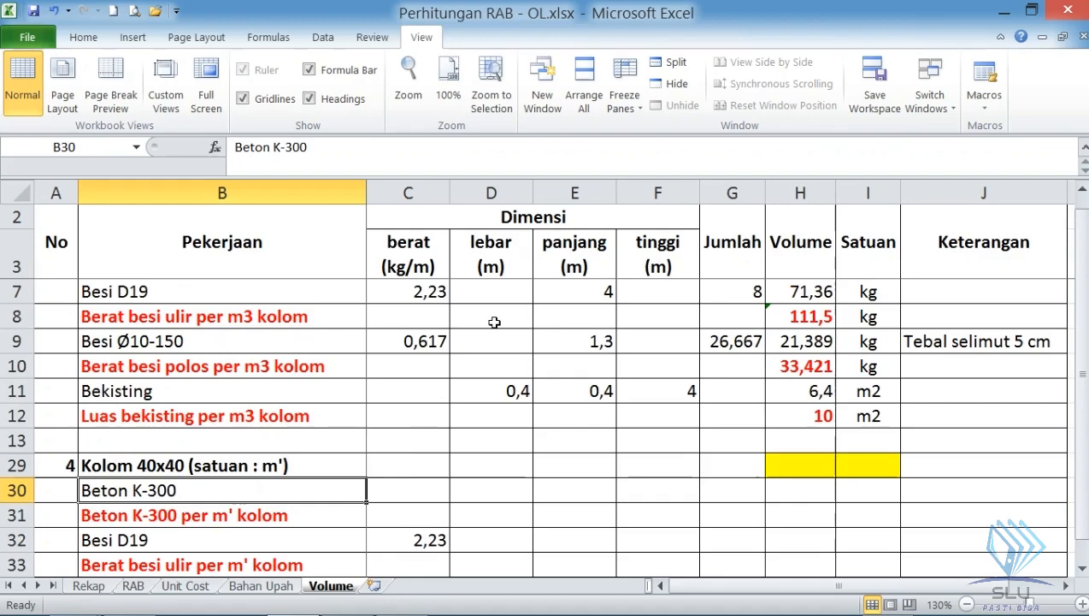
{"action": "scroll", "coordinate": [495, 321], "scroll_direction": "up", "scroll_amount": 1}
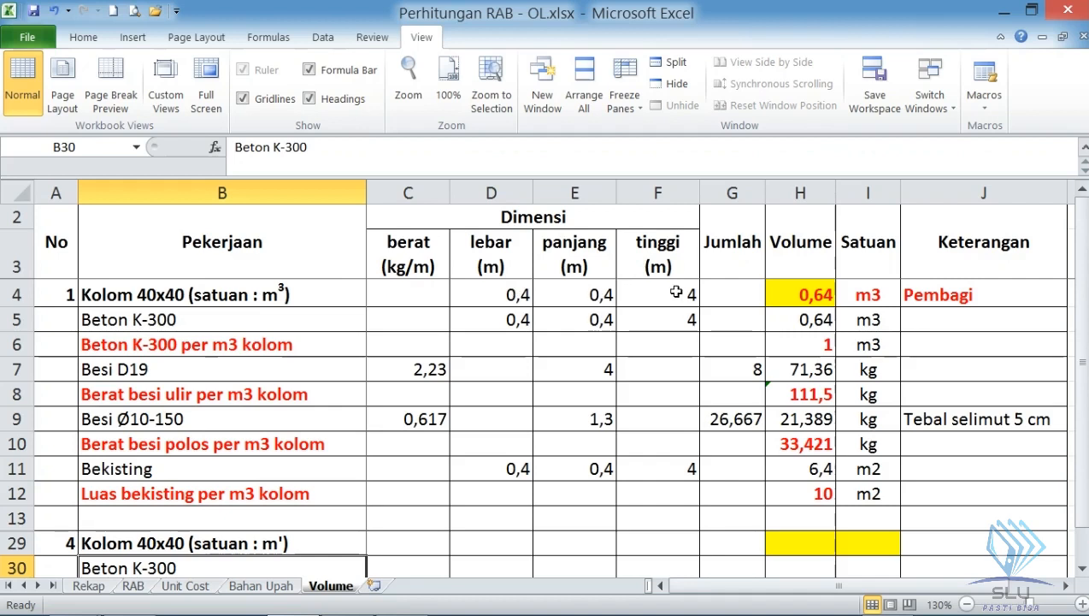
- Copy the width, length and height of Kolom 40x40 (m3) from D4:F4 into the Kolom 40x40 (satuan : m') row at D29
{"action": "left_click", "coordinate": [502, 297]}
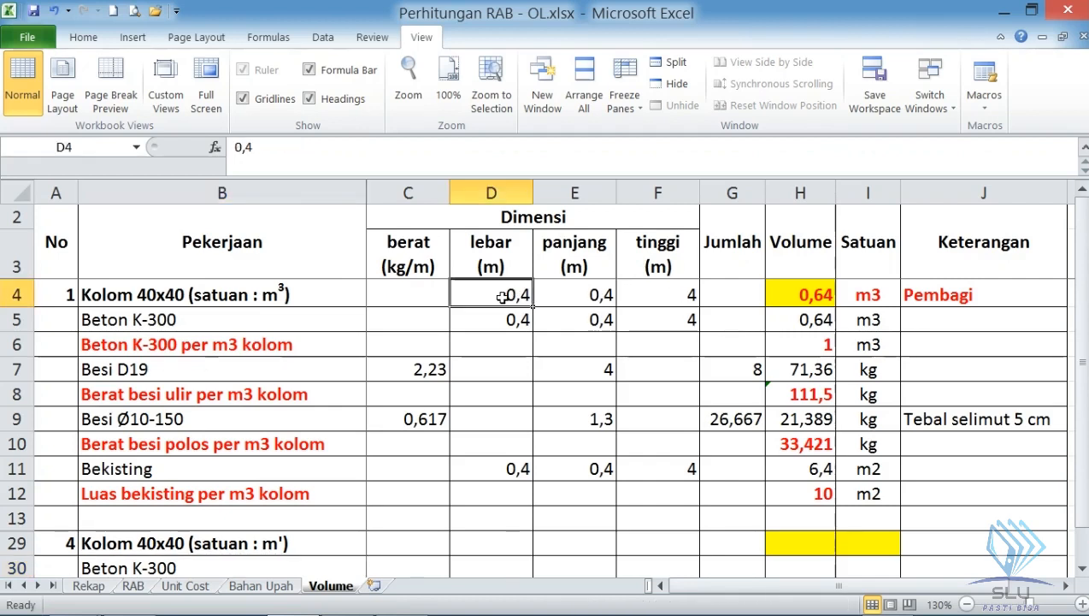
{"action": "left_click_drag", "start_coordinate": [503, 298], "coordinate": [634, 297]}
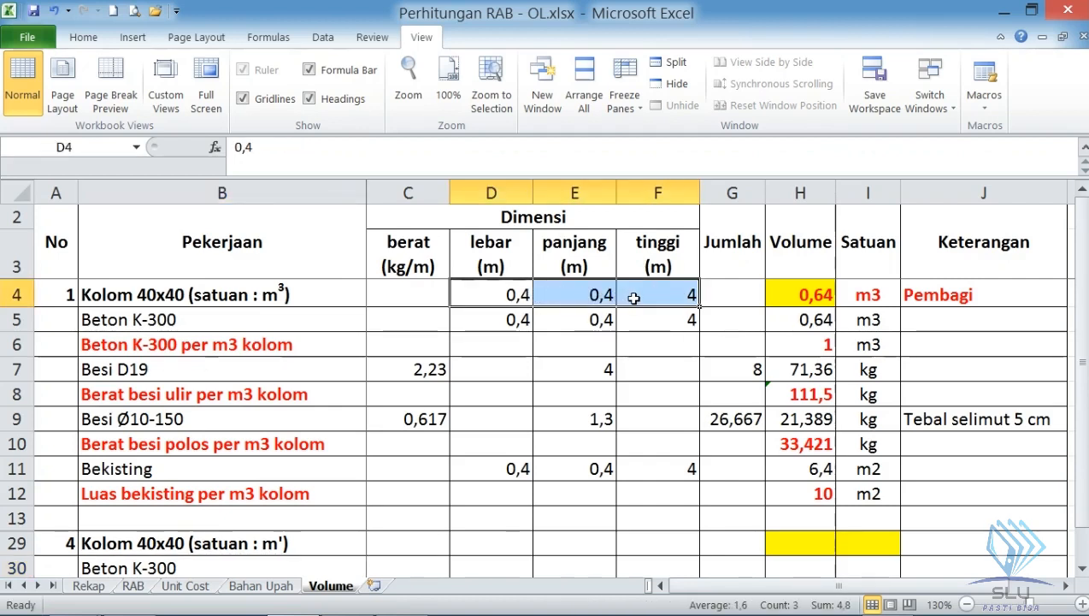
{"action": "key", "text": "ctrl+c"}
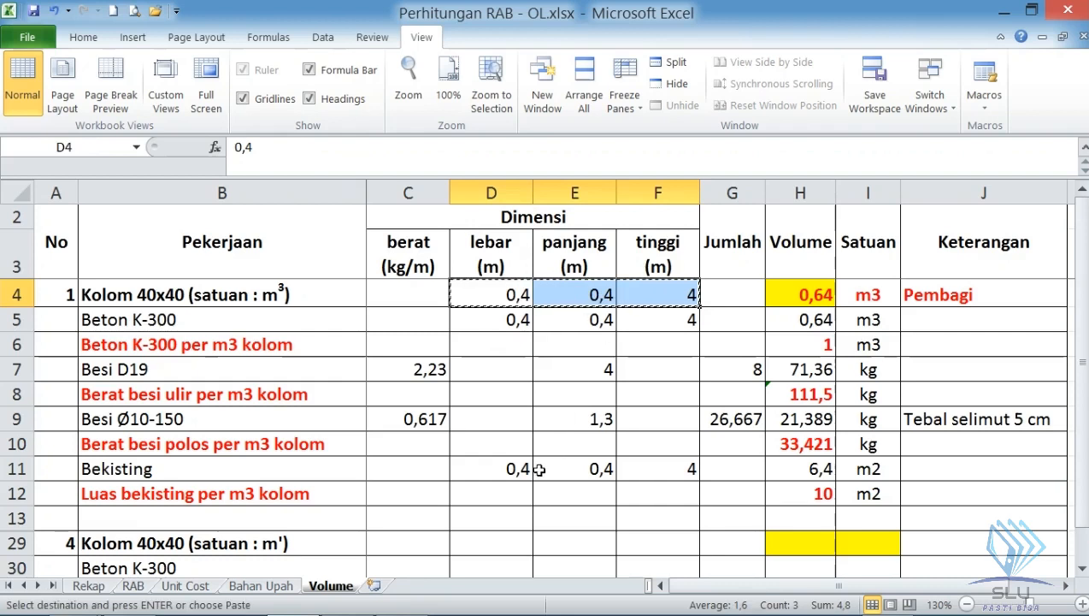
{"action": "left_click", "coordinate": [493, 544]}
{"action": "key", "text": "ctrl+v"}
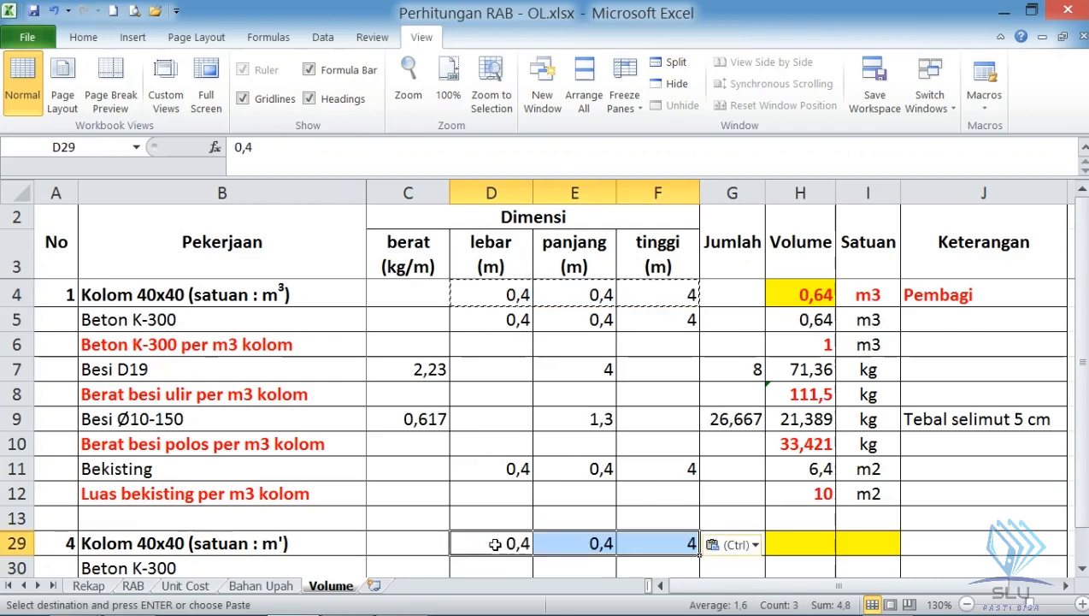
{"action": "left_click", "coordinate": [647, 541]}
{"action": "left_click", "coordinate": [471, 535]}
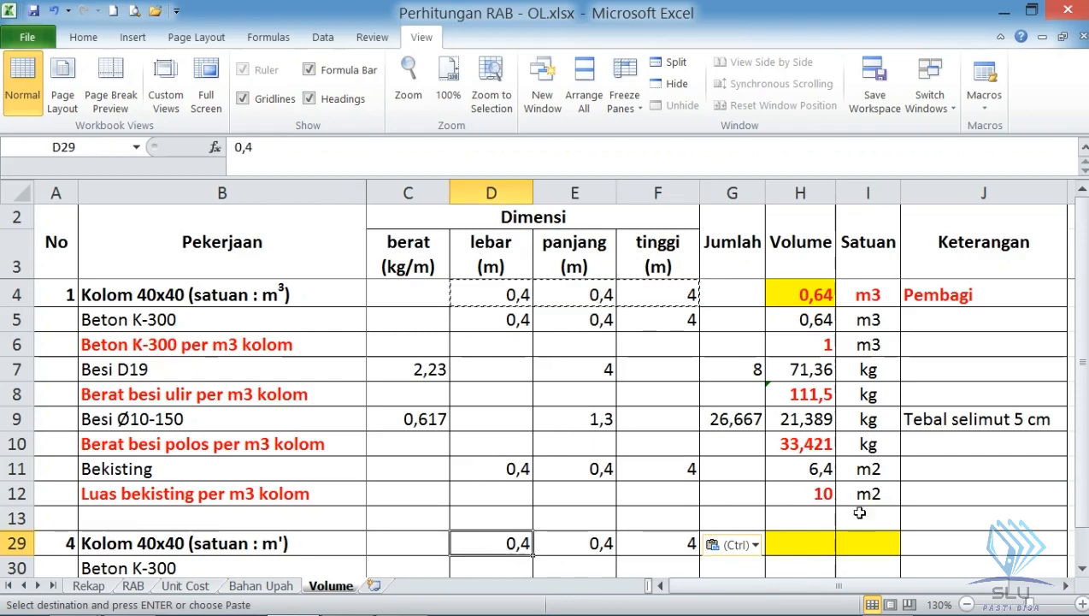
- Enter m' as the unit of the Kolom 40x40 (satuan : m') row in I29
{"action": "left_click", "coordinate": [867, 538]}
{"action": "left_click", "coordinate": [819, 539]}
{"action": "left_click", "coordinate": [856, 538]}
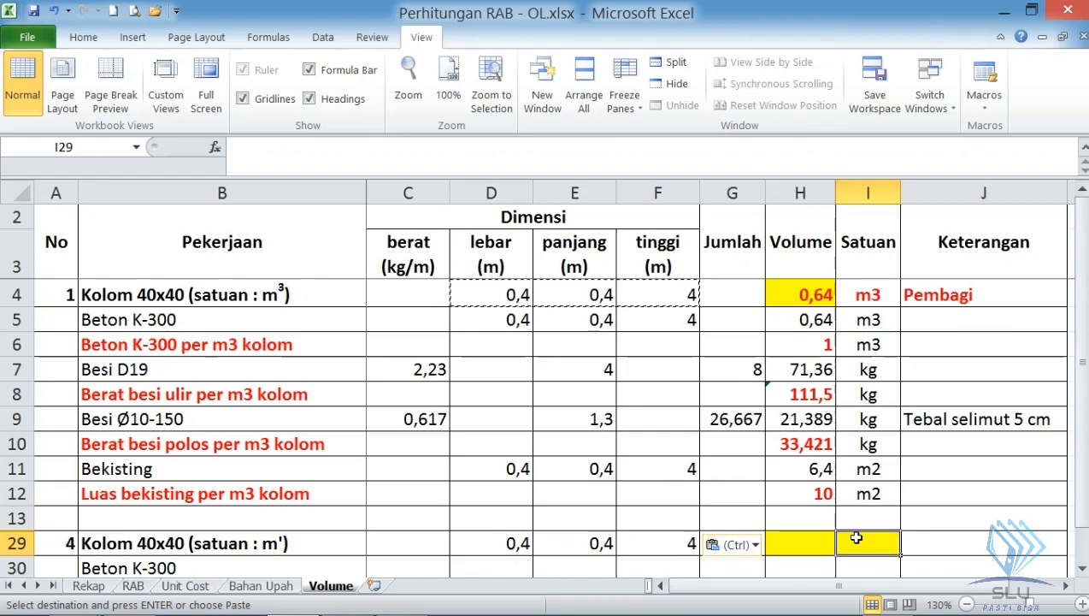
{"action": "type", "text": "m"}
{"action": "type", "text": "'"}
{"action": "key", "text": "Return"}
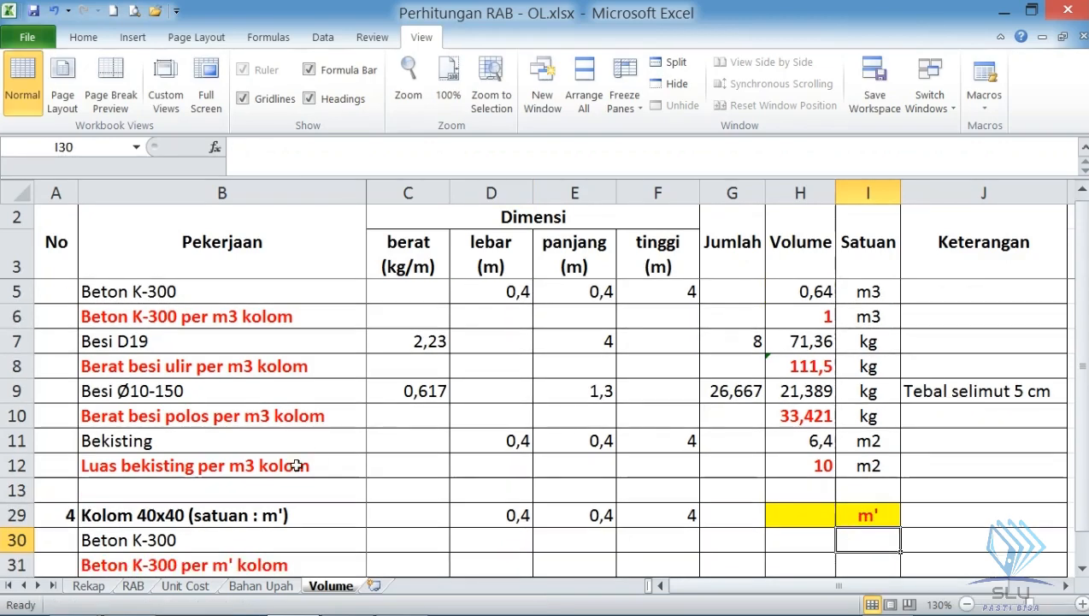
- Set the volume of the Kolom 40x40 (satuan : m') row in H29 to its height with the formula =F29
{"action": "left_click", "coordinate": [188, 511]}
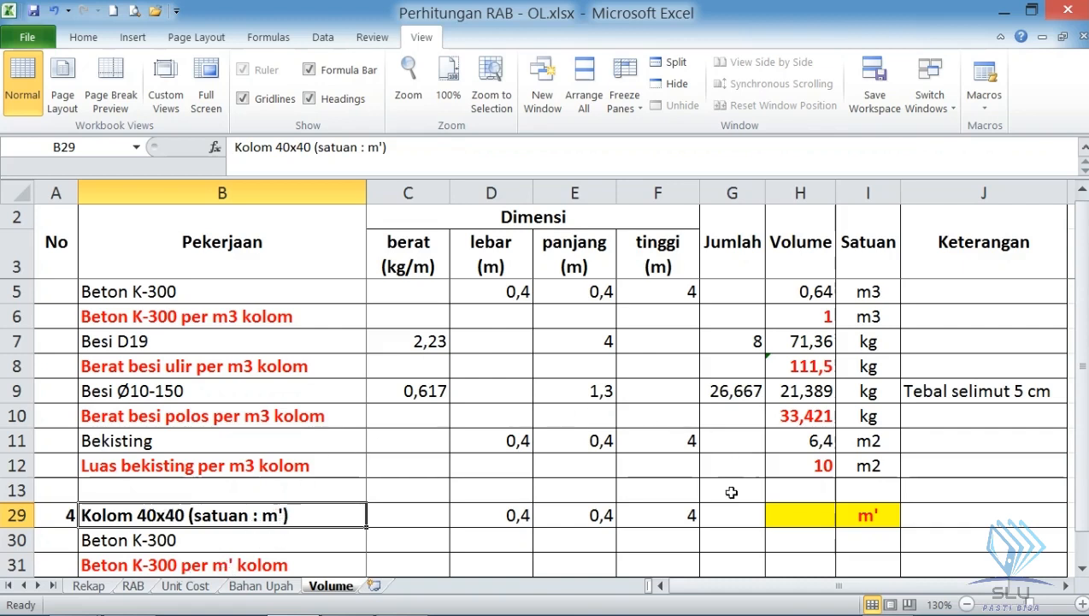
{"action": "left_click", "coordinate": [679, 514]}
{"action": "left_click", "coordinate": [506, 513]}
{"action": "left_click", "coordinate": [573, 507]}
{"action": "left_click", "coordinate": [631, 508]}
{"action": "left_click", "coordinate": [508, 515]}
{"action": "left_click", "coordinate": [590, 513]}
{"action": "left_click", "coordinate": [684, 512]}
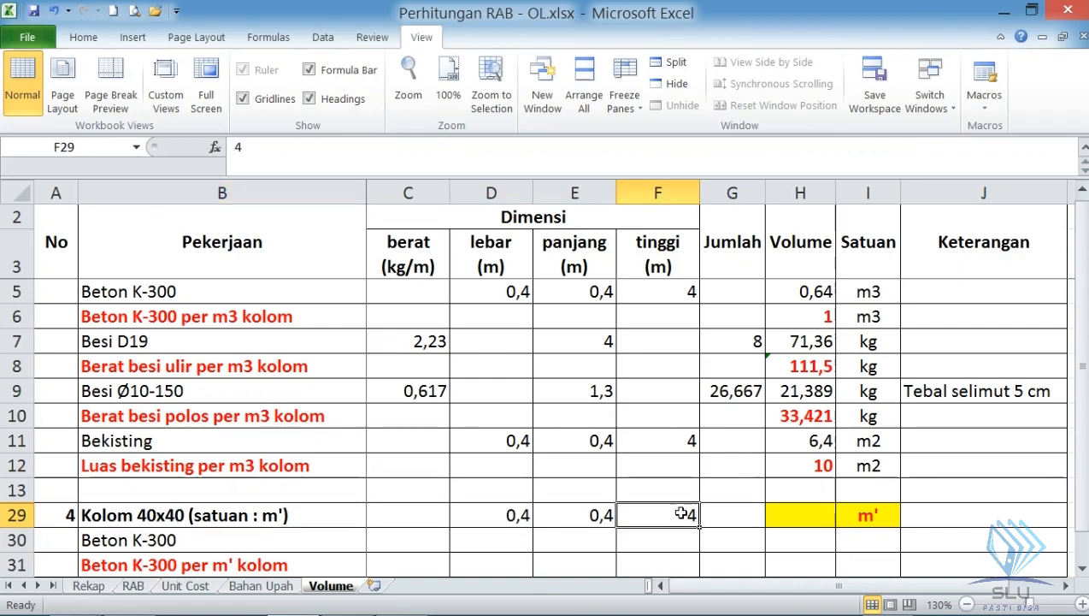
{"action": "left_click", "coordinate": [773, 511]}
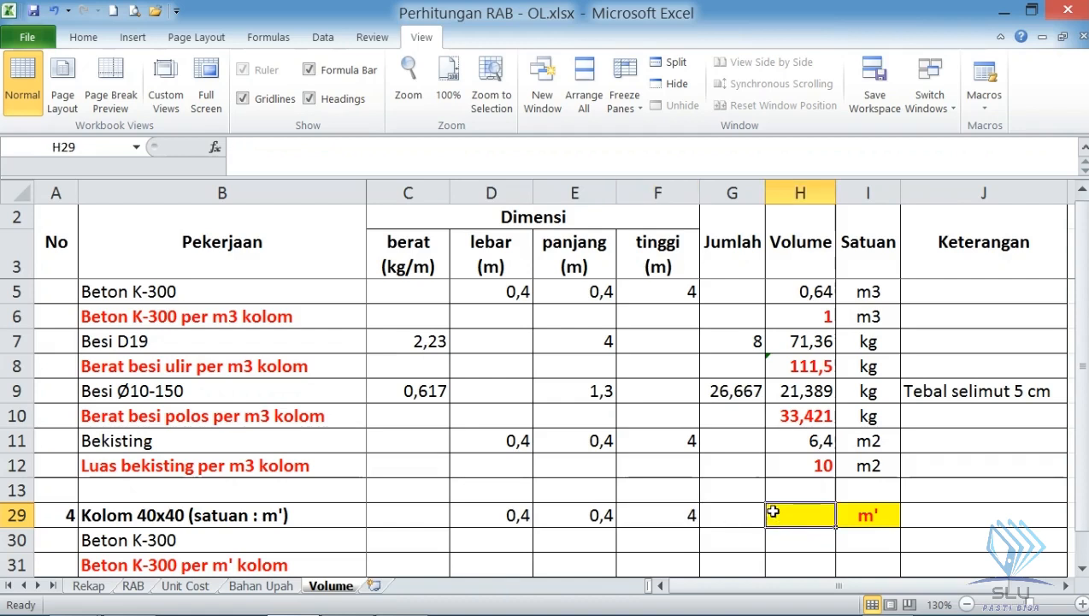
{"action": "type", "text": "="}
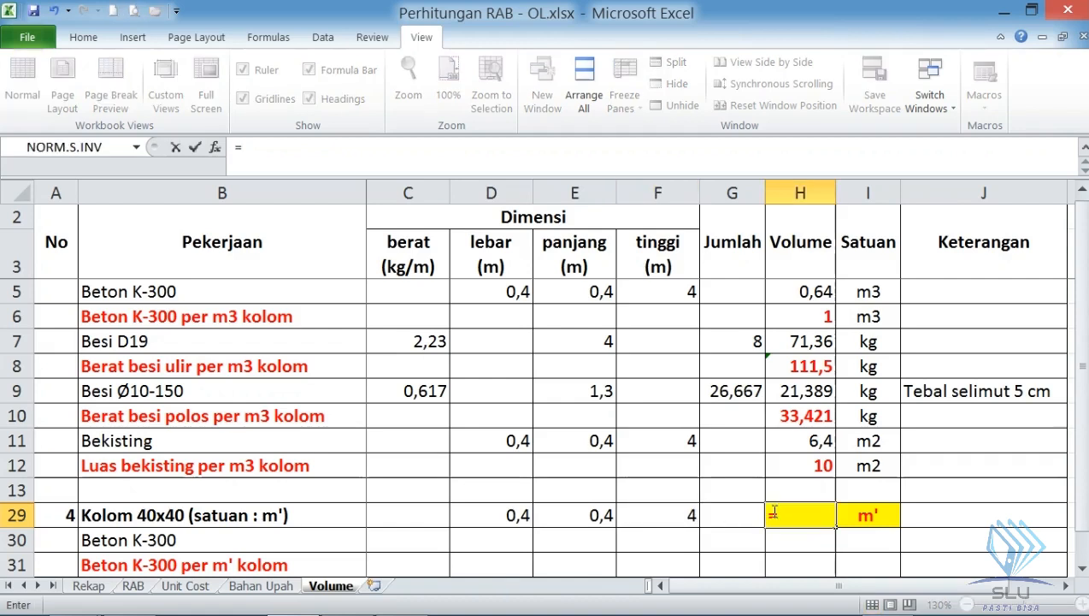
{"action": "left_click", "coordinate": [684, 516]}
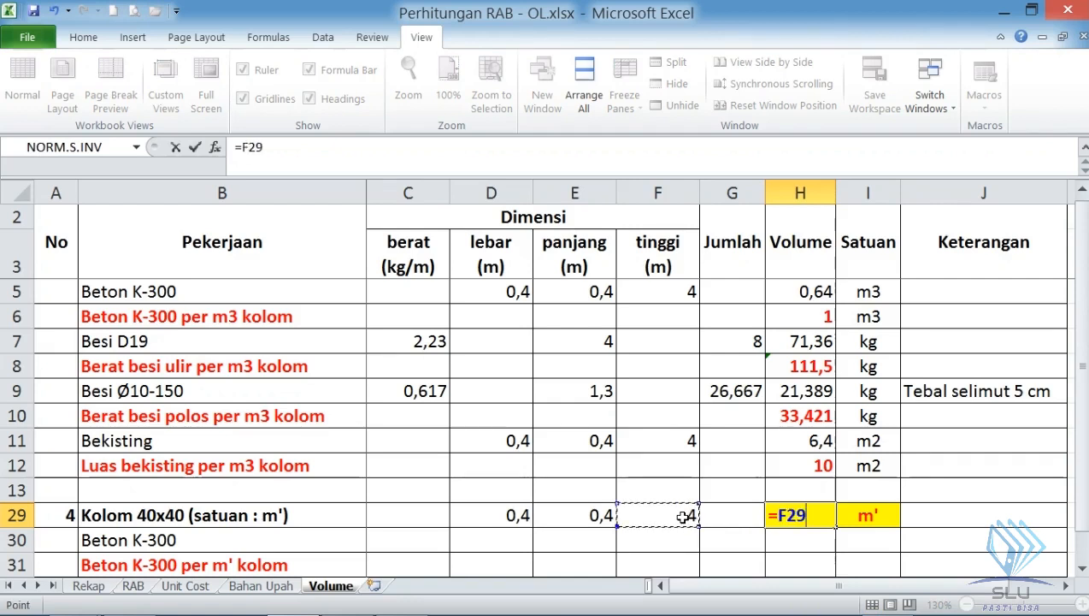
{"action": "key", "text": "Return"}
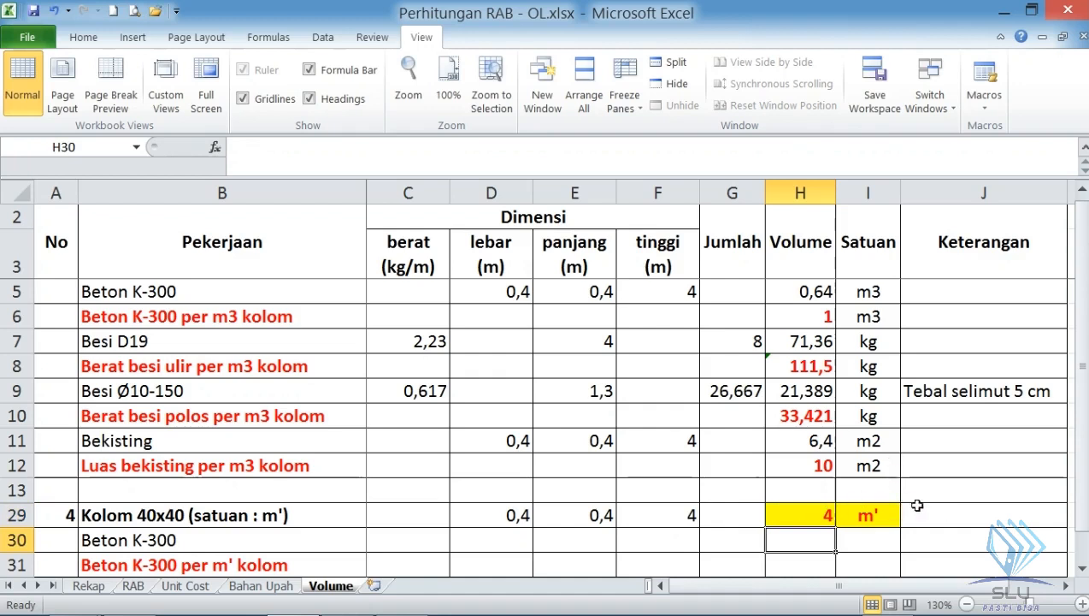
- Label the Kolom 40x40 (satuan : m') row as Pembagi in the Keterangan cell J29
{"action": "left_click", "coordinate": [951, 520]}
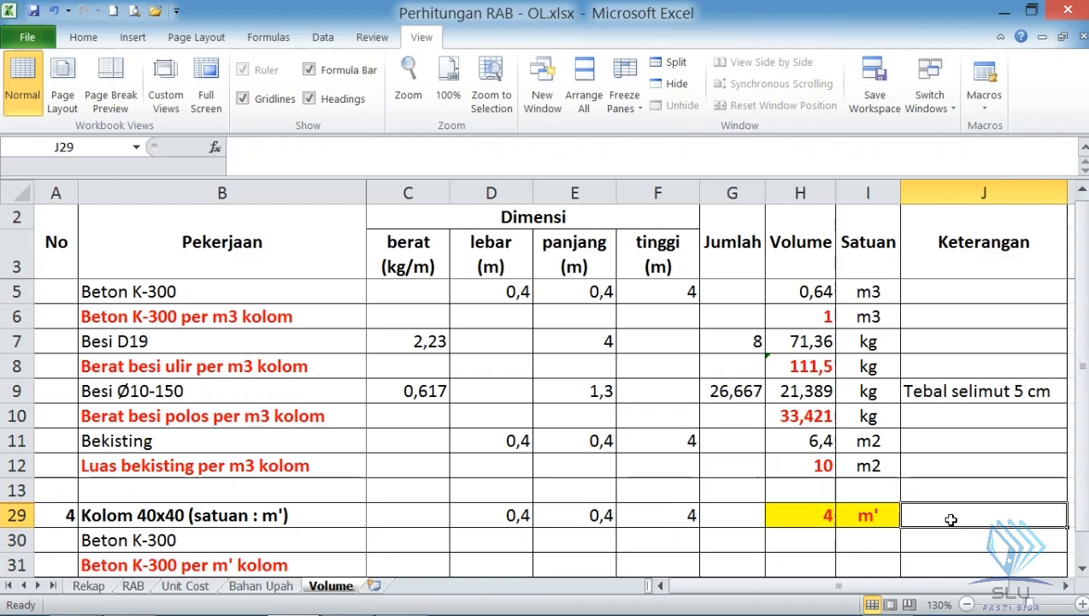
{"action": "type", "text": "Pembagi"}
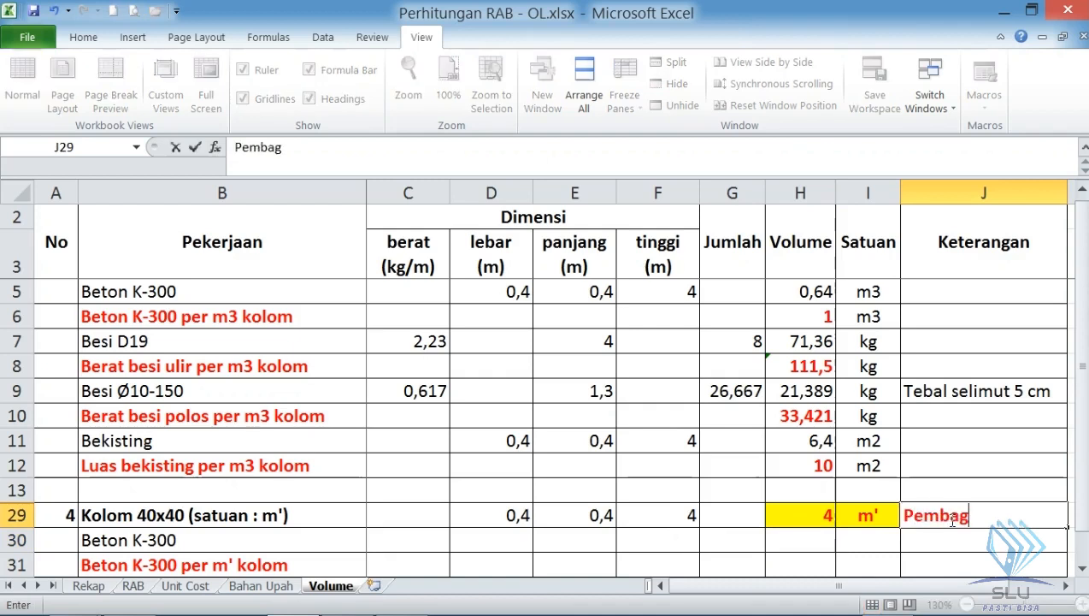
{"action": "key", "text": "Return"}
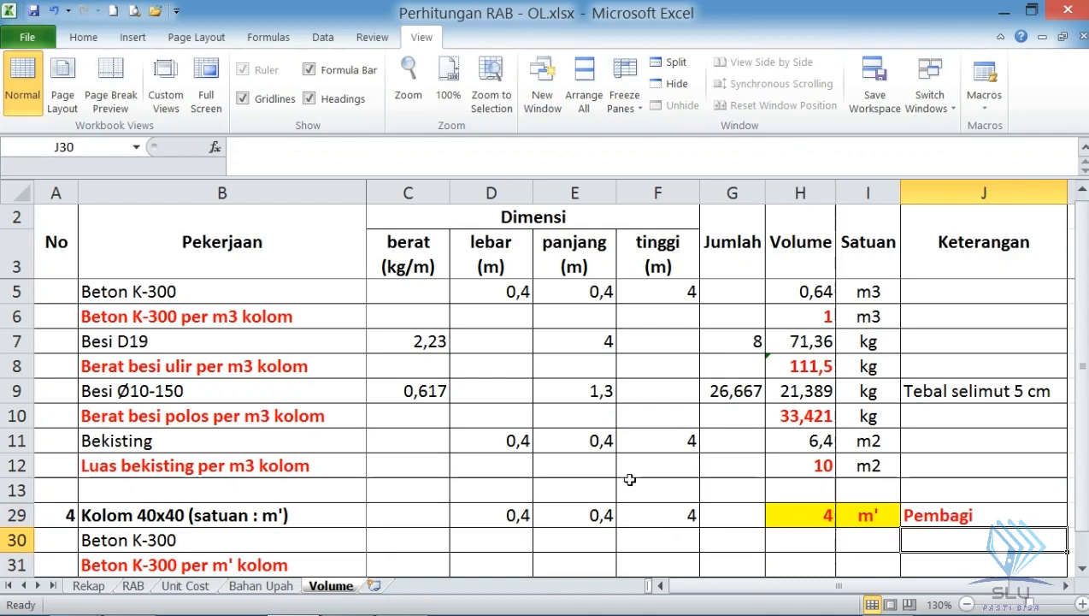
- Copy the Beton K-300 dimensions from D5:F5 into the Beton K-300 row of the m' block at D30
{"action": "scroll", "coordinate": [629, 479], "scroll_direction": "up", "scroll_amount": 1}
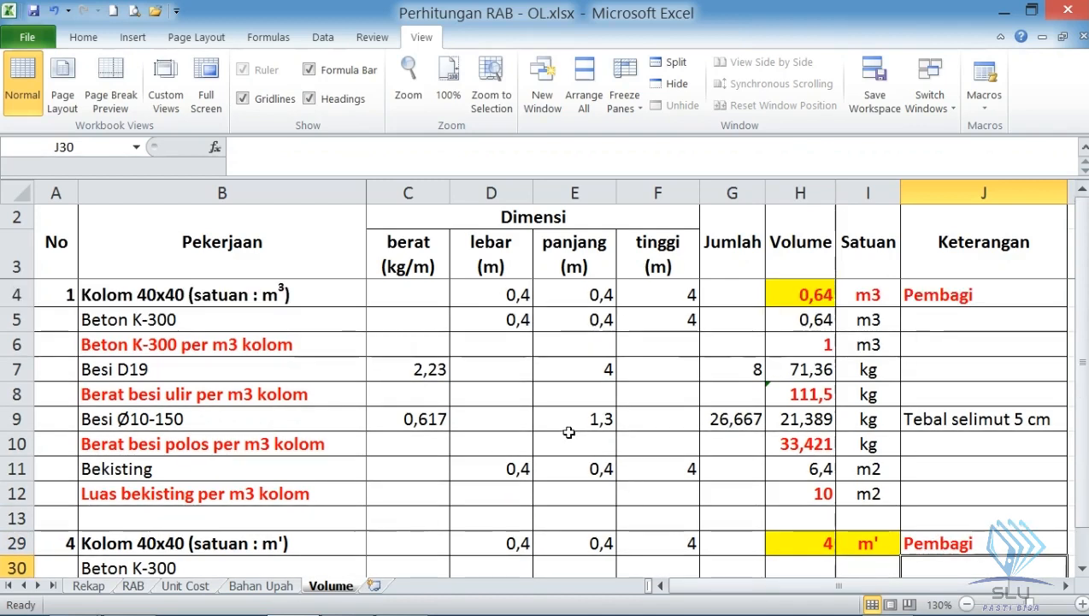
{"action": "left_click_drag", "start_coordinate": [513, 319], "coordinate": [682, 336]}
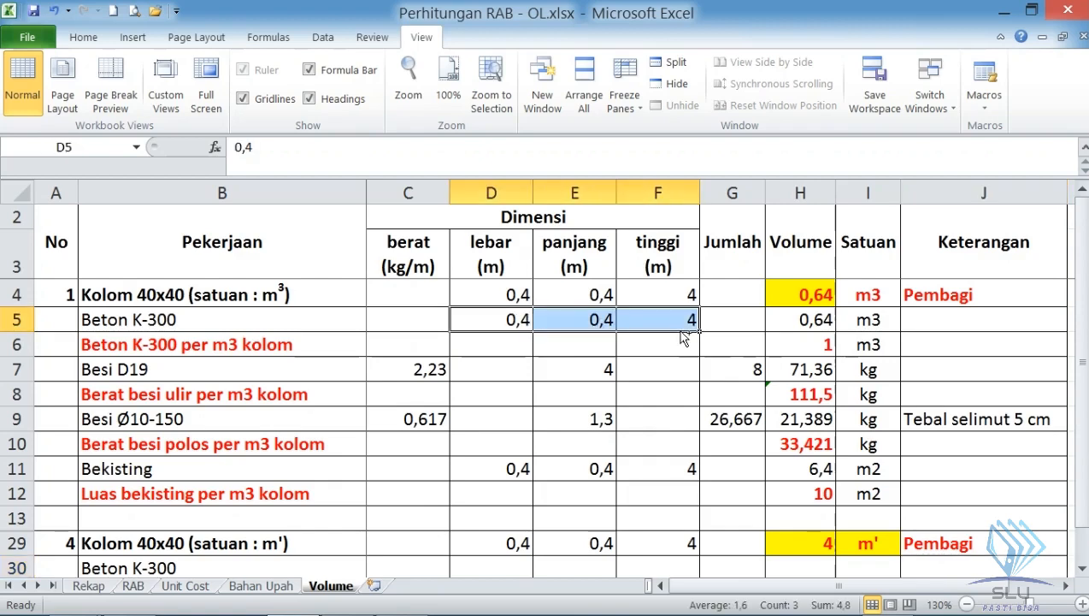
{"action": "key", "text": "ctrl+c"}
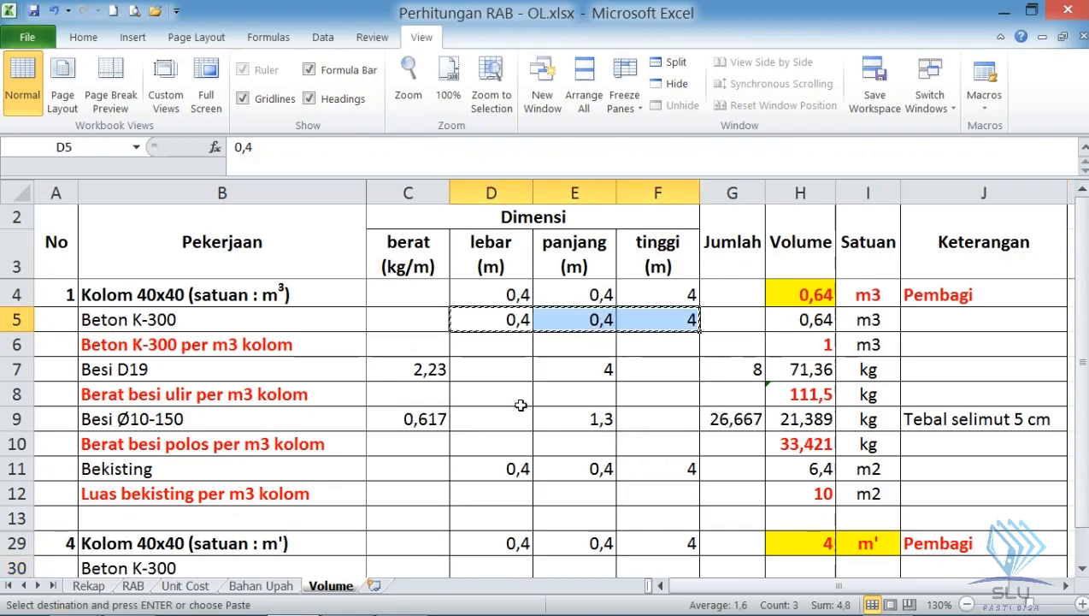
{"action": "scroll", "coordinate": [521, 403], "scroll_direction": "down", "scroll_amount": 1}
{"action": "left_click", "coordinate": [519, 498]}
{"action": "key", "text": "ctrl+v"}
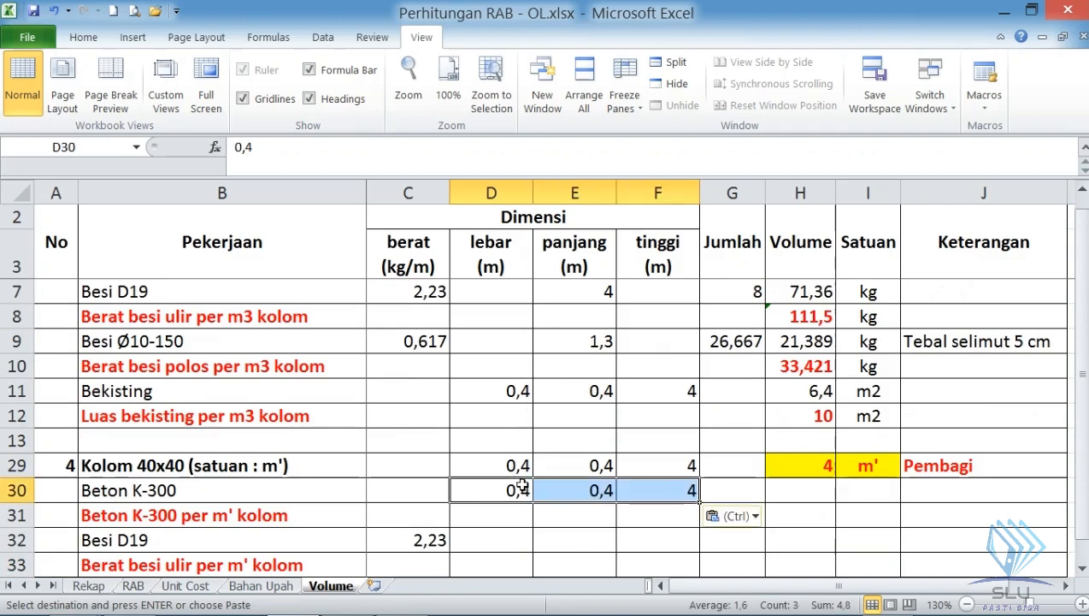
- Calculate the Beton K-300 volume of the m' block in H30 with the formula =D30*E30*F30
{"action": "left_click", "coordinate": [783, 486]}
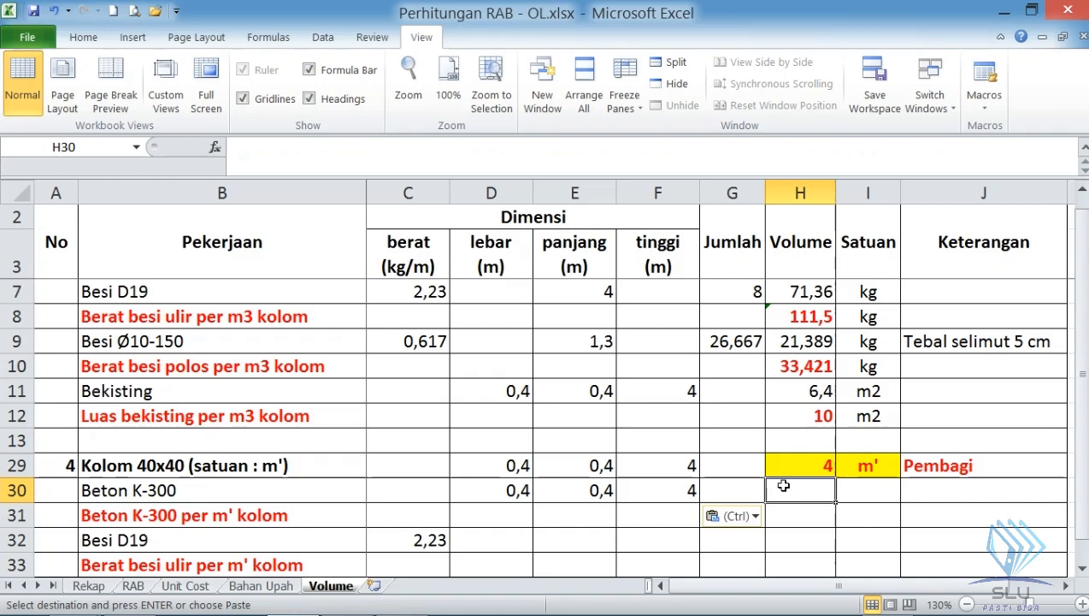
{"action": "type", "text": "="}
{"action": "left_click", "coordinate": [521, 491]}
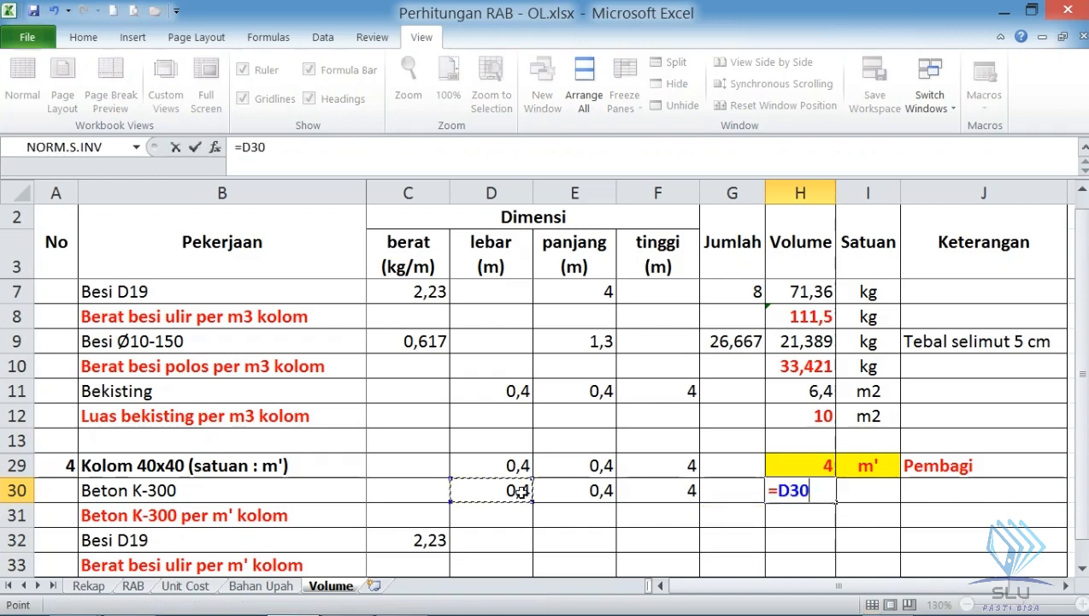
{"action": "type", "text": "*"}
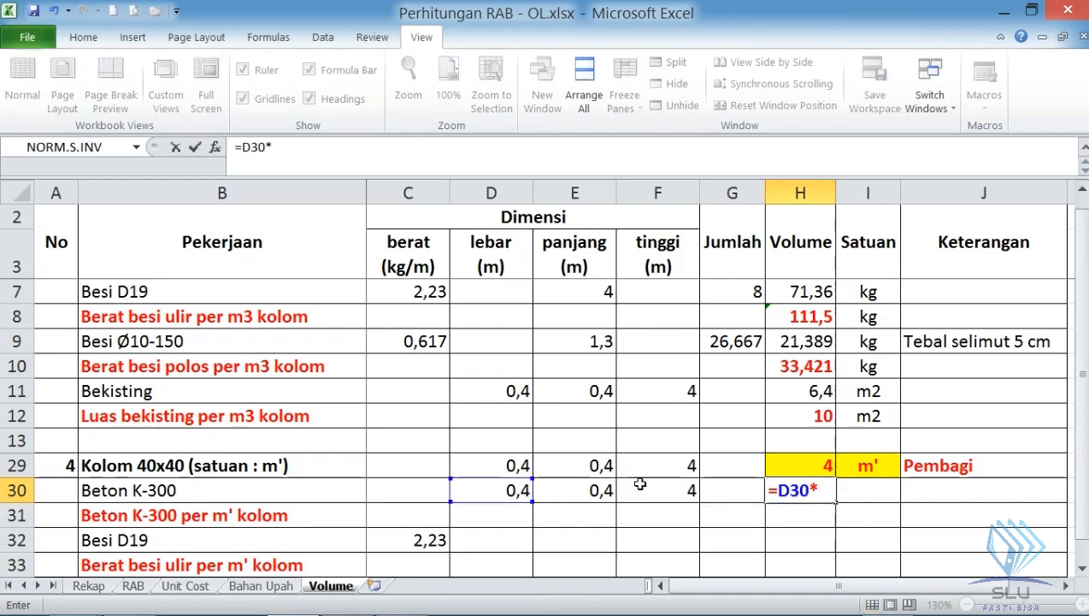
{"action": "left_click", "coordinate": [602, 489]}
{"action": "type", "text": "*"}
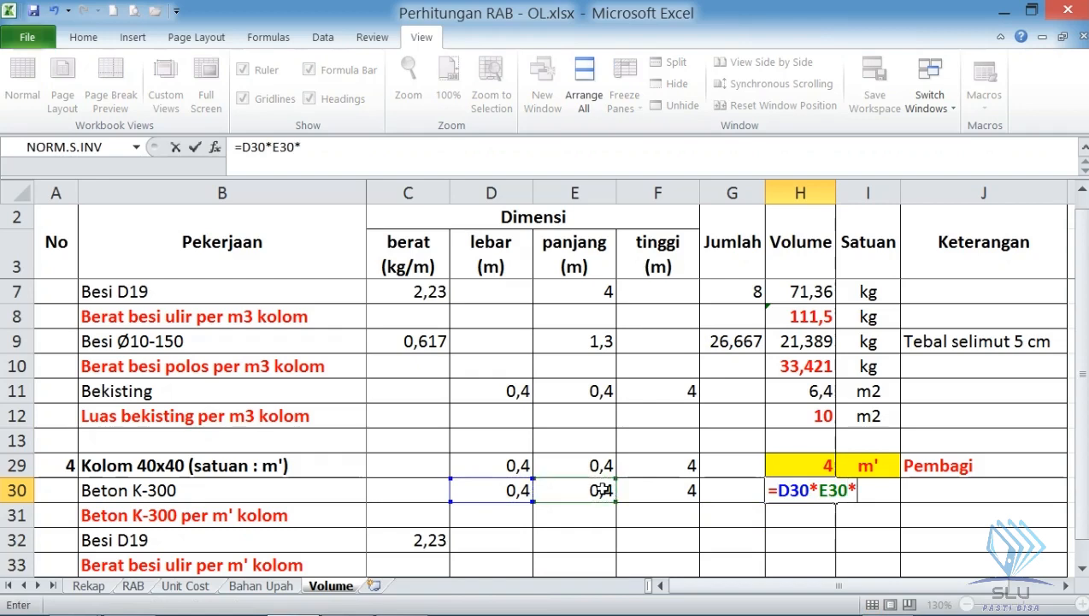
{"action": "left_click", "coordinate": [656, 492]}
{"action": "key", "text": "Return"}
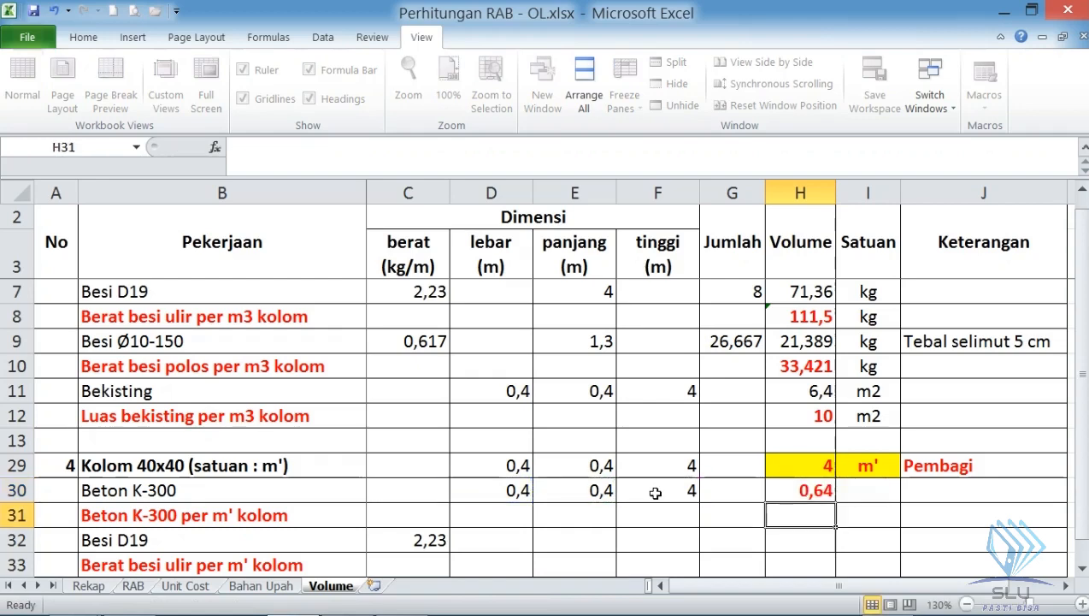
- Enter m3 as the unit of the m' block's Beton K-300 row in I30
{"action": "scroll", "coordinate": [780, 290], "scroll_direction": "up", "scroll_amount": 1}
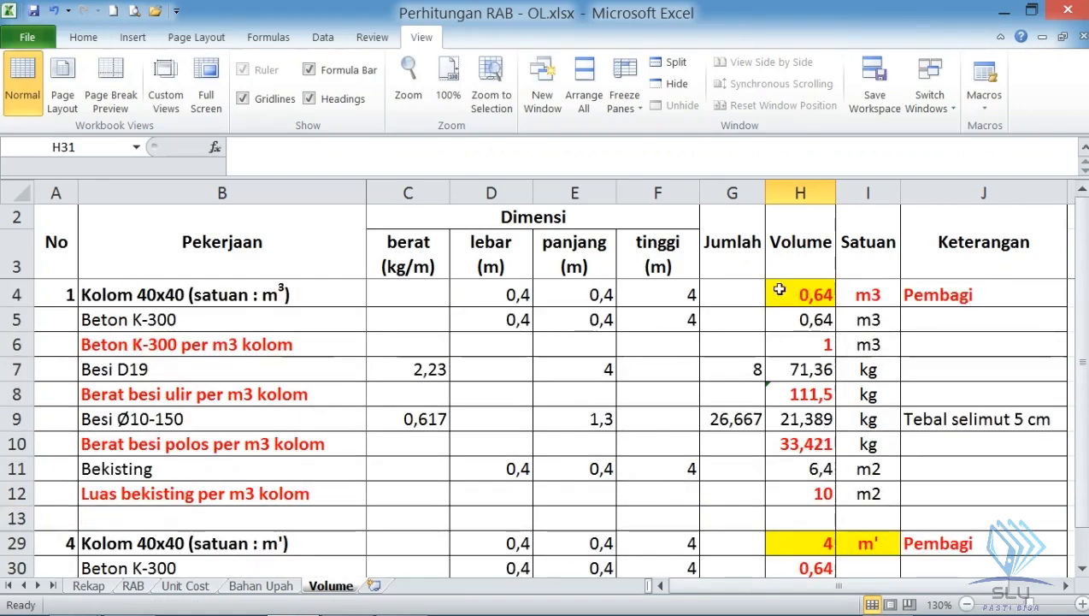
{"action": "left_click", "coordinate": [813, 322]}
{"action": "scroll", "coordinate": [788, 437], "scroll_direction": "down", "scroll_amount": 2}
{"action": "left_click", "coordinate": [858, 417]}
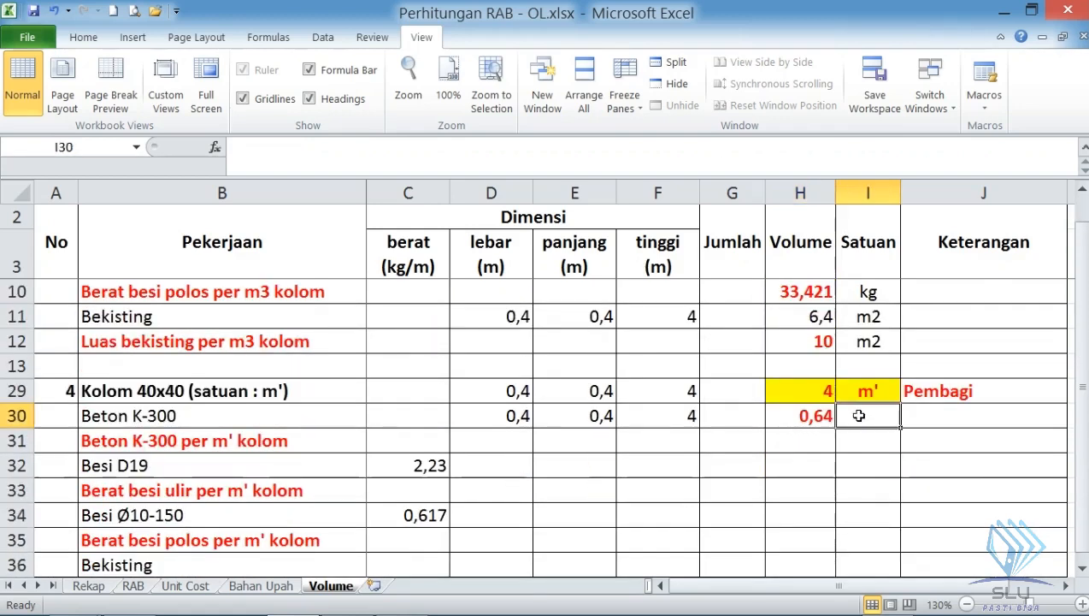
{"action": "type", "text": "m3"}
{"action": "key", "text": "Return"}
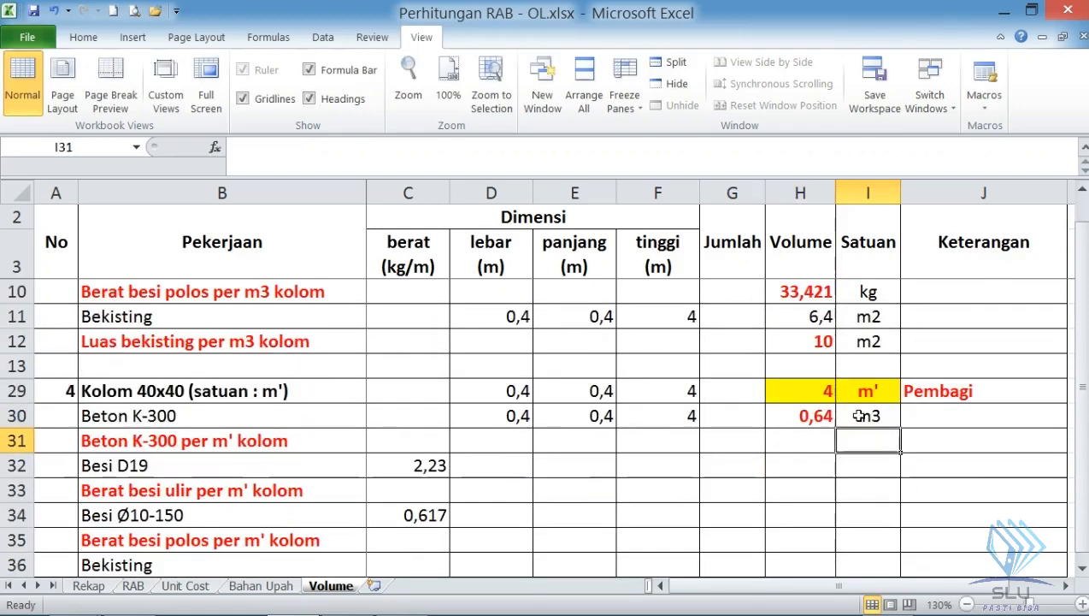
- Calculate the concrete volume per linear metre in H31 with the formula =H30/H29
{"action": "left_click", "coordinate": [815, 417]}
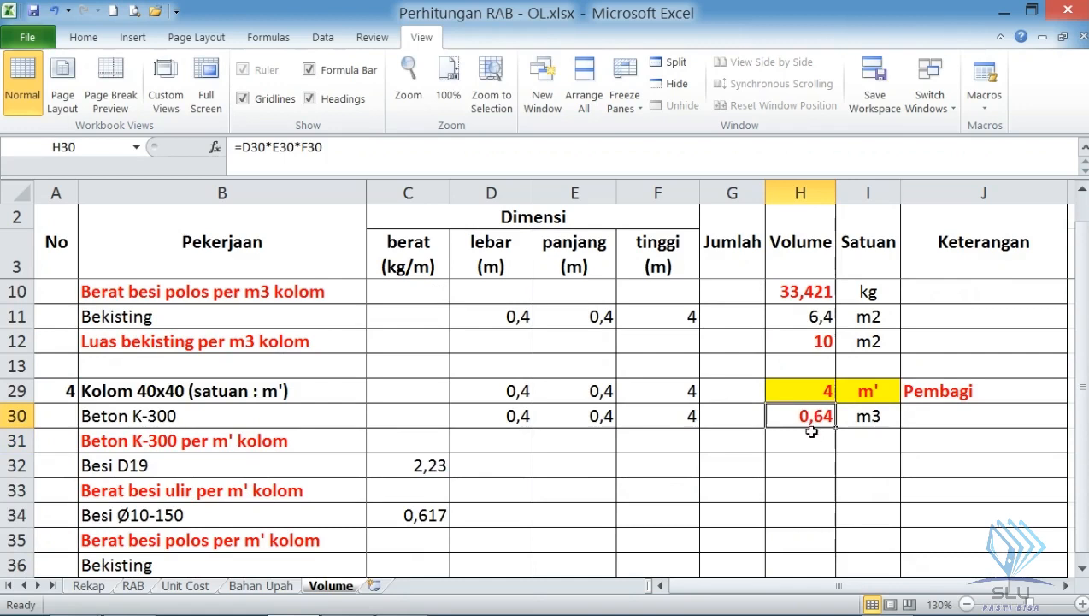
{"action": "left_click", "coordinate": [857, 417]}
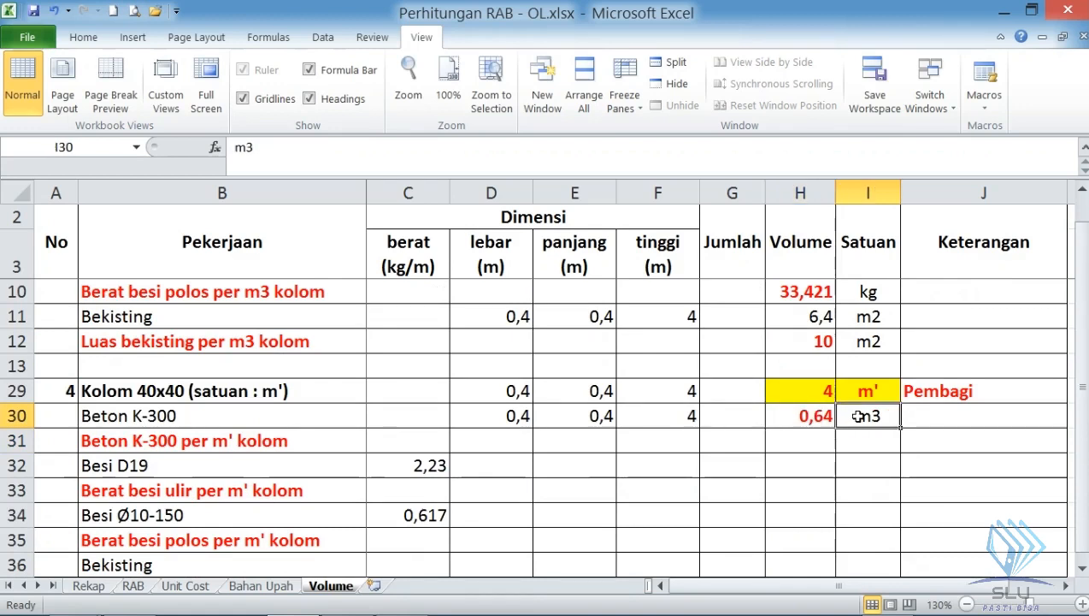
{"action": "left_click", "coordinate": [807, 392]}
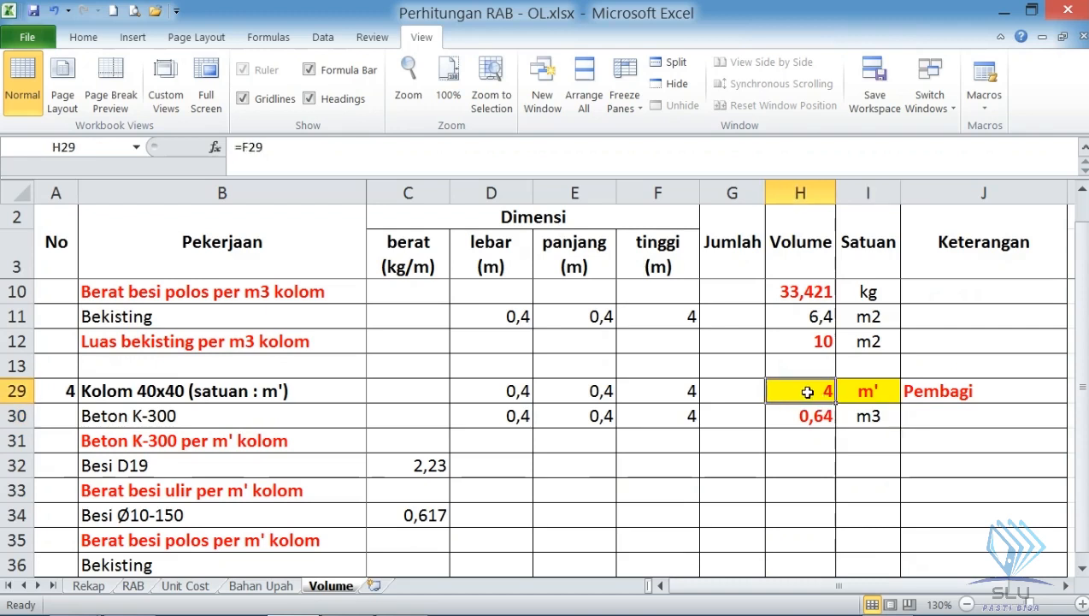
{"action": "left_click", "coordinate": [813, 442]}
{"action": "type", "text": "="}
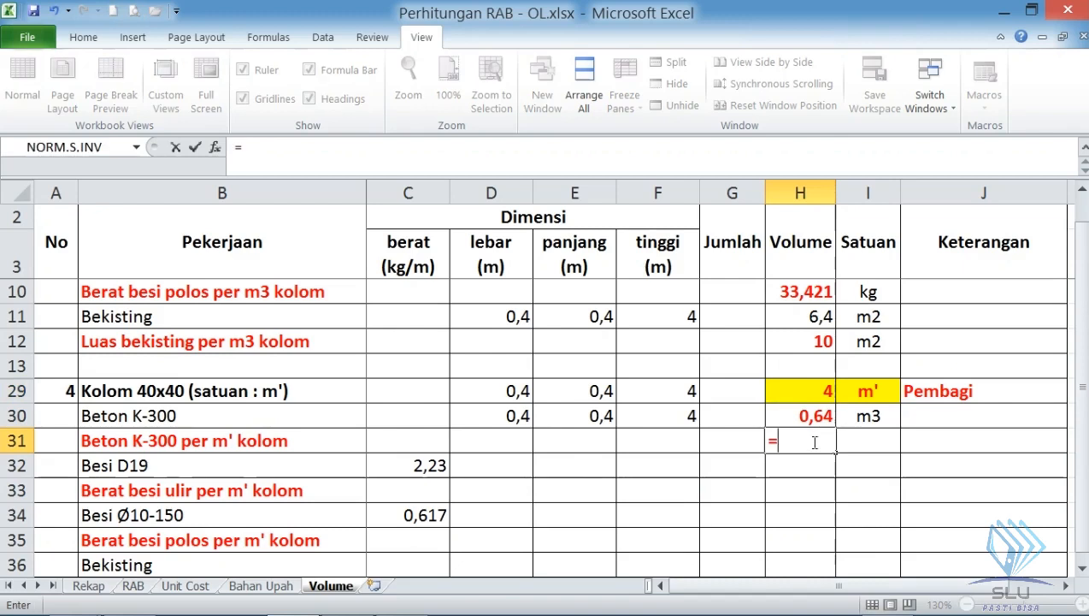
{"action": "left_click", "coordinate": [817, 416]}
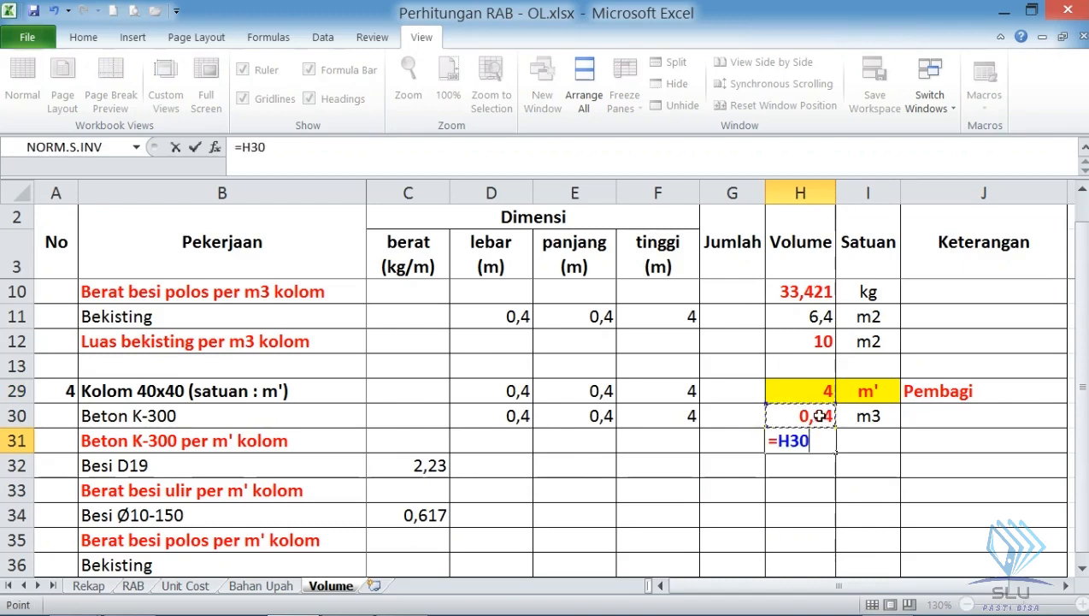
{"action": "type", "text": "/"}
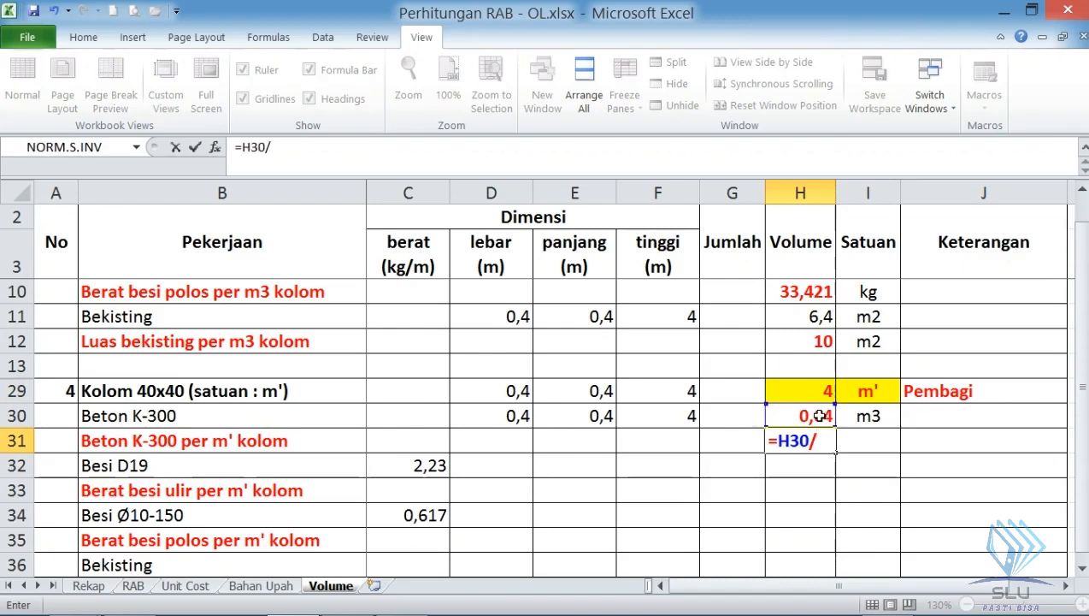
{"action": "left_click", "coordinate": [819, 391]}
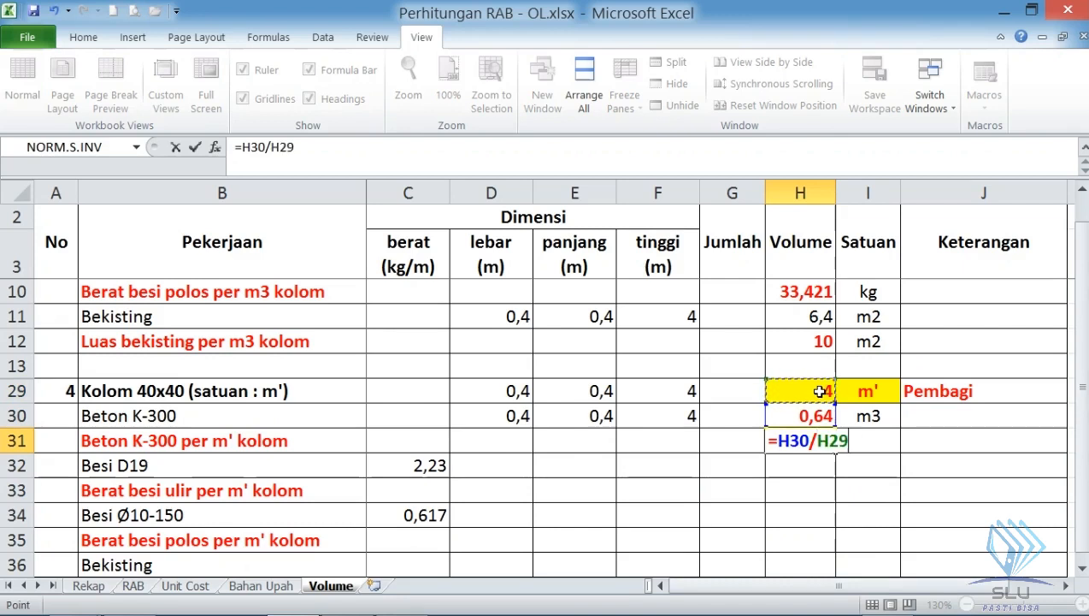
{"action": "key", "text": "Return"}
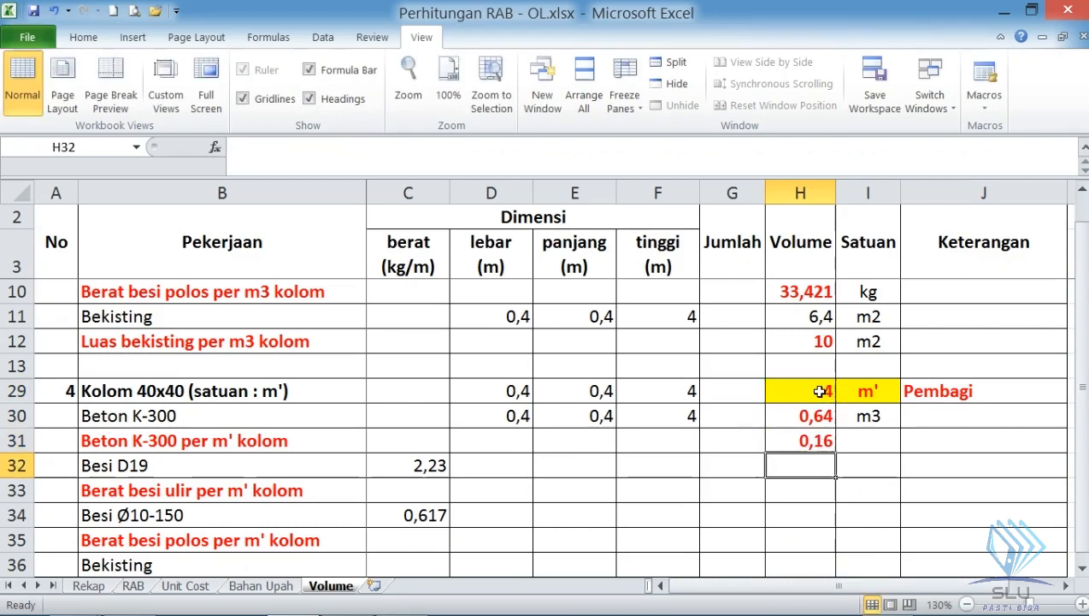
- Enter m3 as the unit of Beton K-300 per m' kolom in I31 and make the H30 volume plain black instead of bold red
{"action": "left_click", "coordinate": [871, 443]}
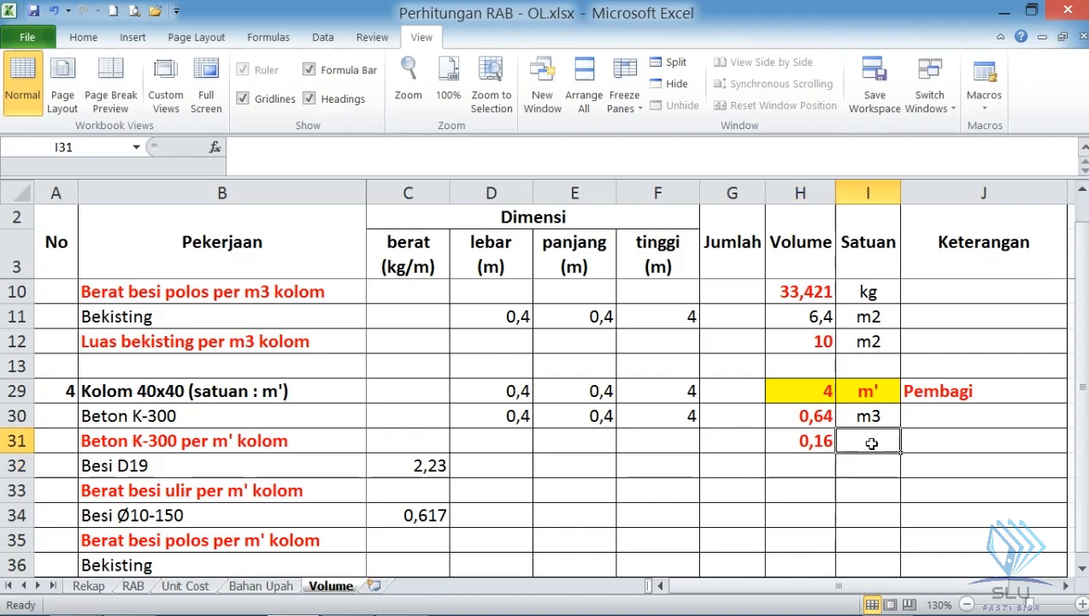
{"action": "type", "text": "m3"}
{"action": "key", "text": "Return"}
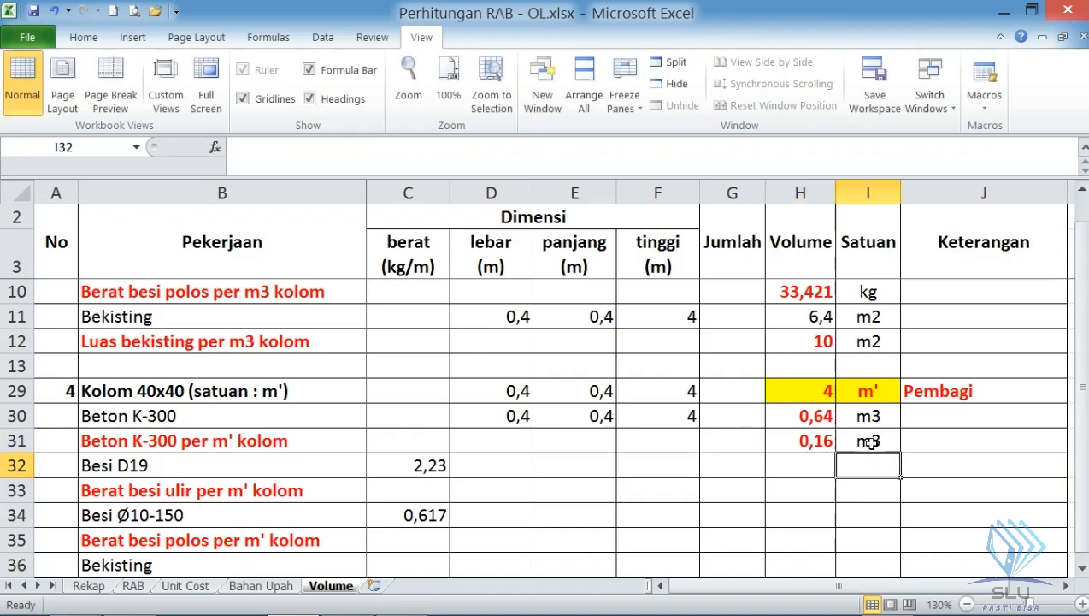
{"action": "left_click", "coordinate": [818, 444]}
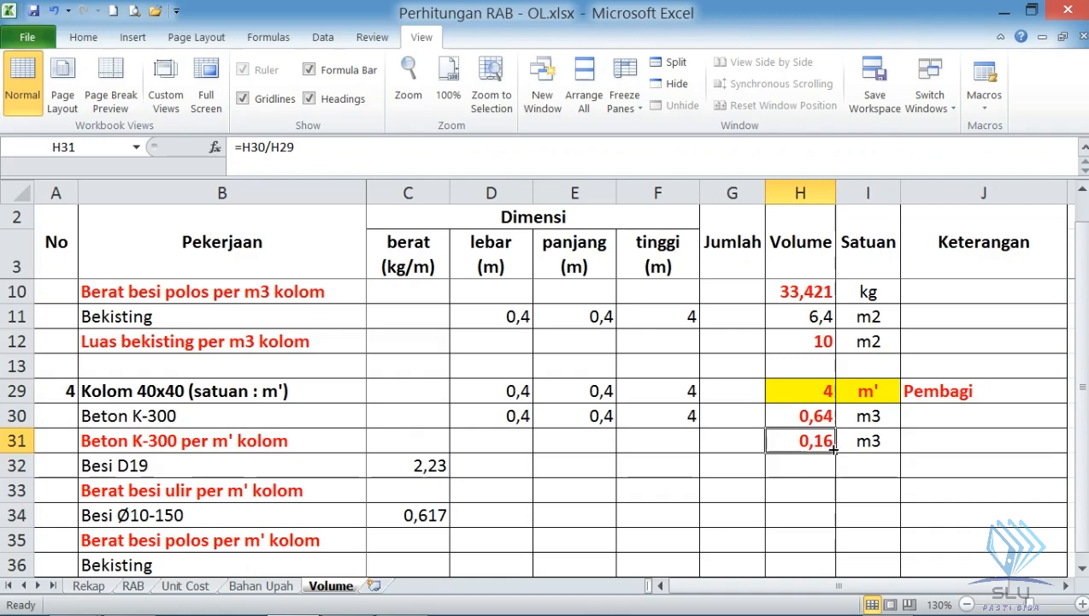
{"action": "left_click", "coordinate": [821, 416]}
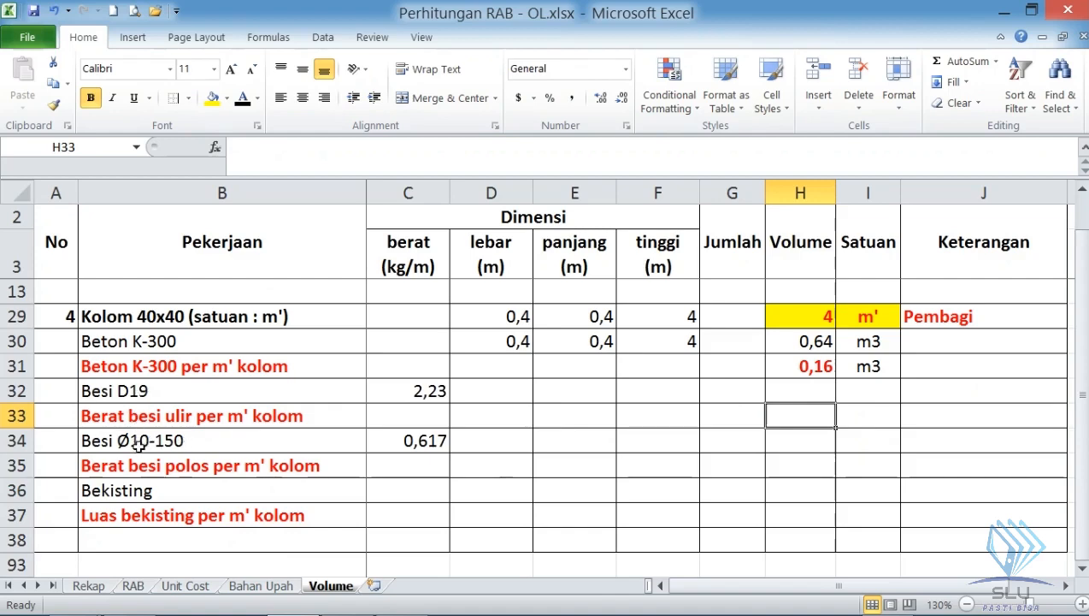
- Copy the Besi D19 length, quantity and volume formula from E7:H7 into the m' block's Besi D19 row at E32
{"action": "scroll", "coordinate": [175, 444], "scroll_direction": "up", "scroll_amount": 2}
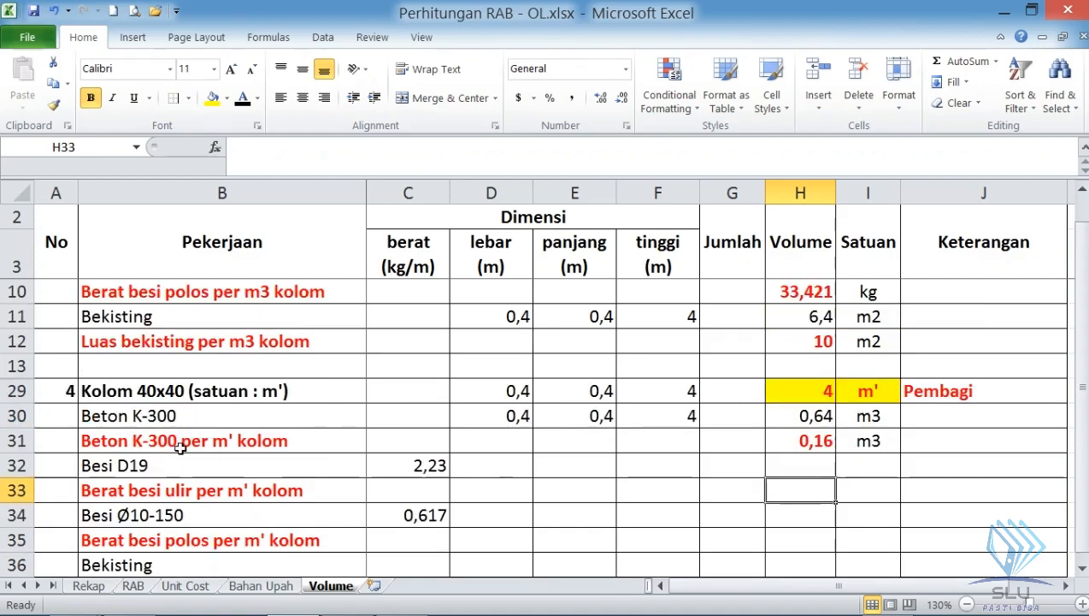
{"action": "scroll", "coordinate": [180, 448], "scroll_direction": "up", "scroll_amount": 1}
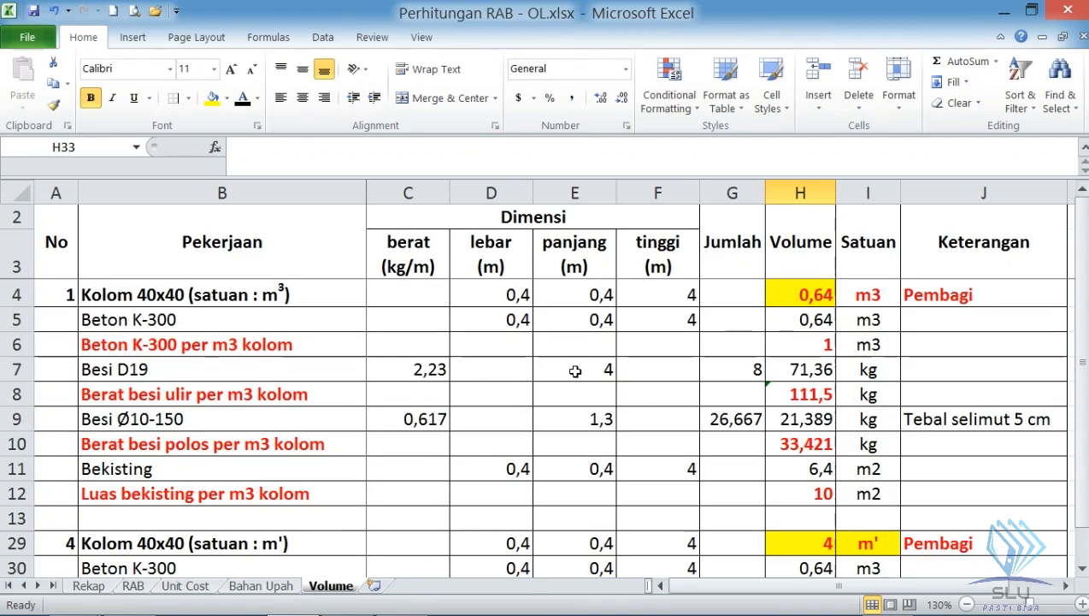
{"action": "left_click", "coordinate": [726, 369]}
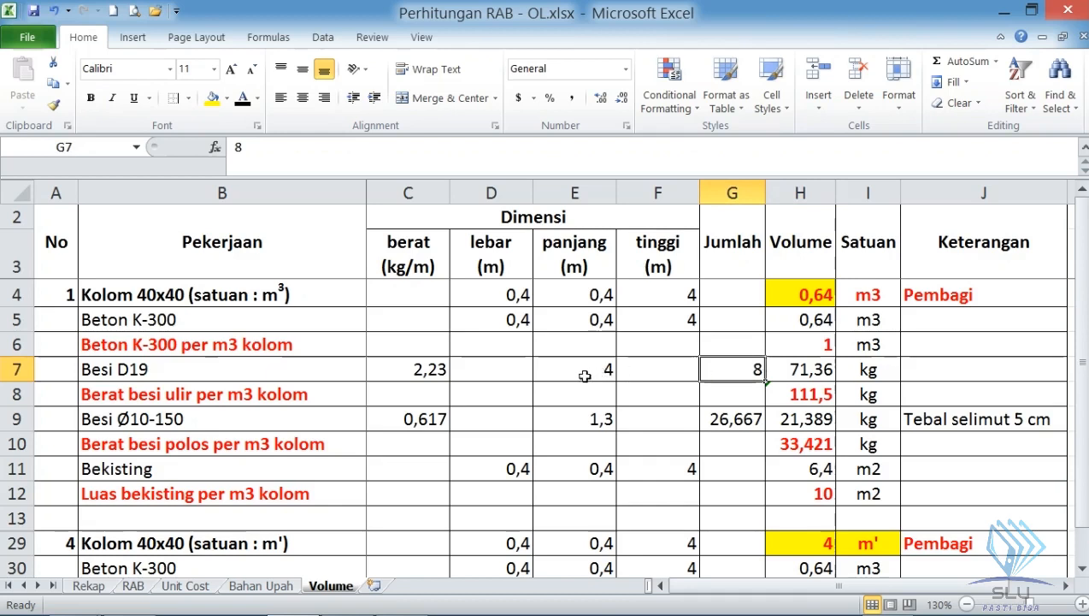
{"action": "left_click_drag", "start_coordinate": [586, 372], "coordinate": [796, 369]}
{"action": "key", "text": "ctrl+c"}
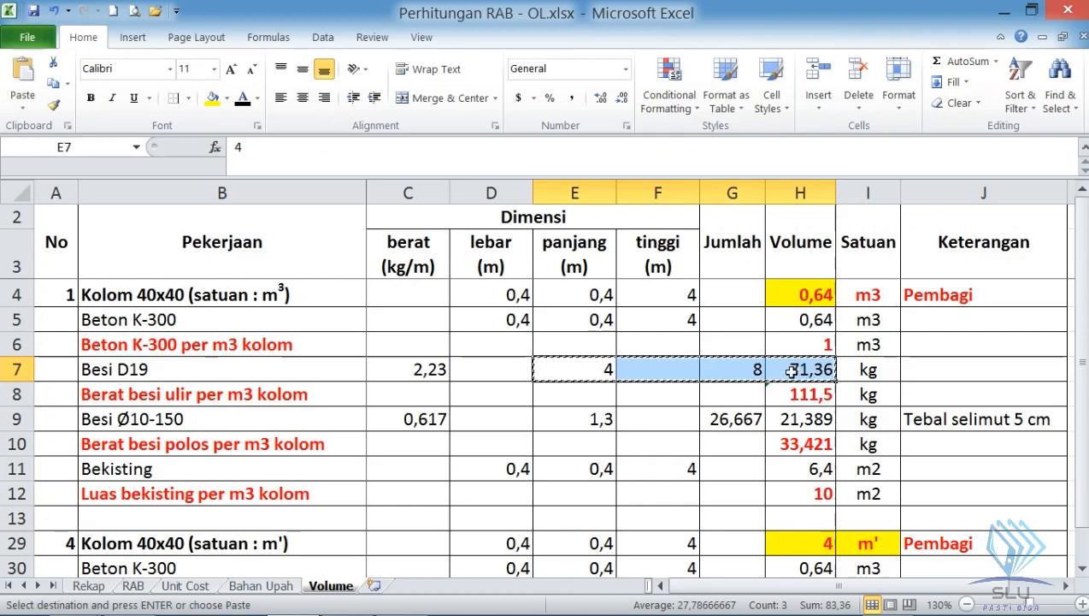
{"action": "scroll", "coordinate": [791, 372], "scroll_direction": "down", "scroll_amount": 2}
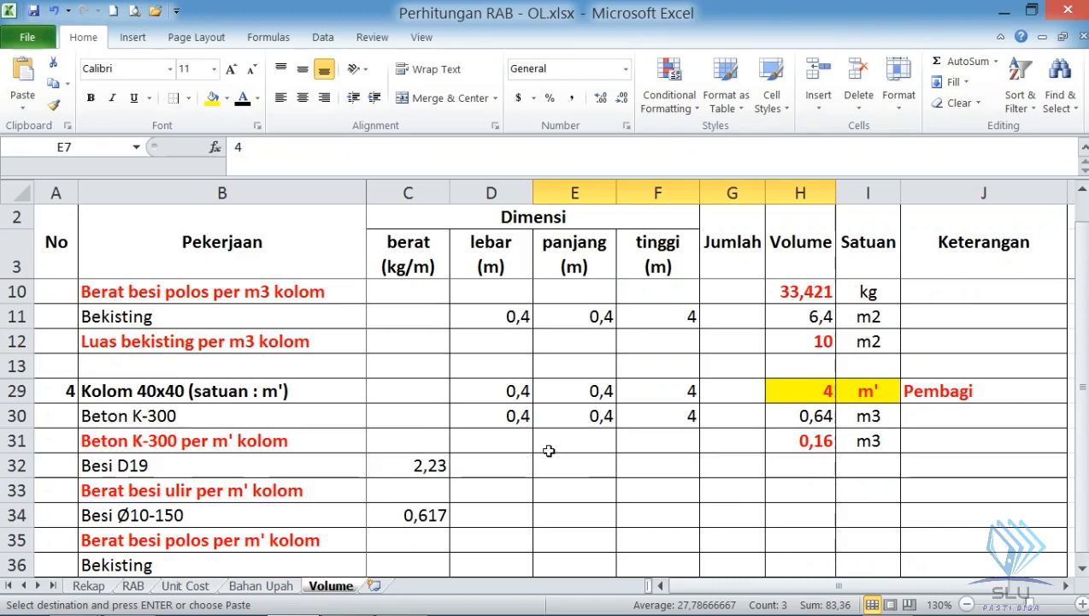
{"action": "scroll", "coordinate": [592, 460], "scroll_direction": "up", "scroll_amount": 2}
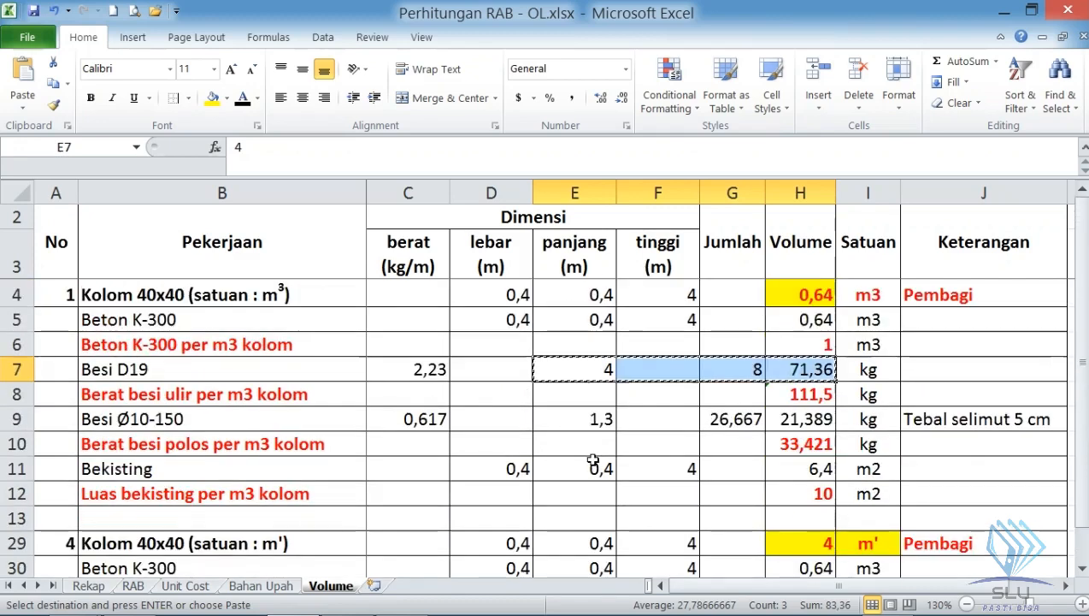
{"action": "scroll", "coordinate": [589, 457], "scroll_direction": "down", "scroll_amount": 4}
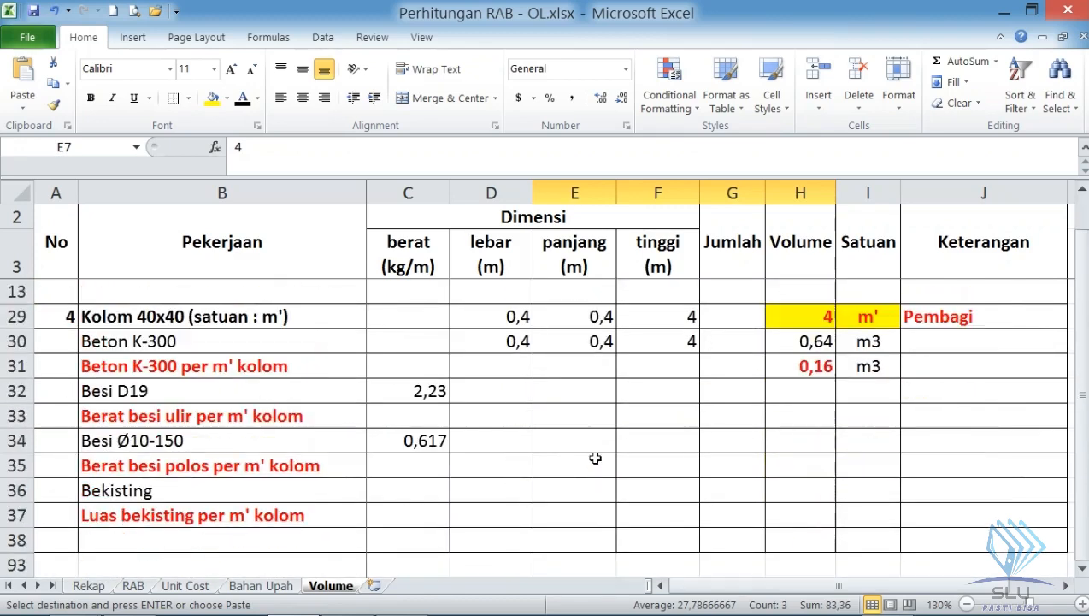
{"action": "left_click", "coordinate": [583, 395]}
{"action": "key", "text": "ctrl+v"}
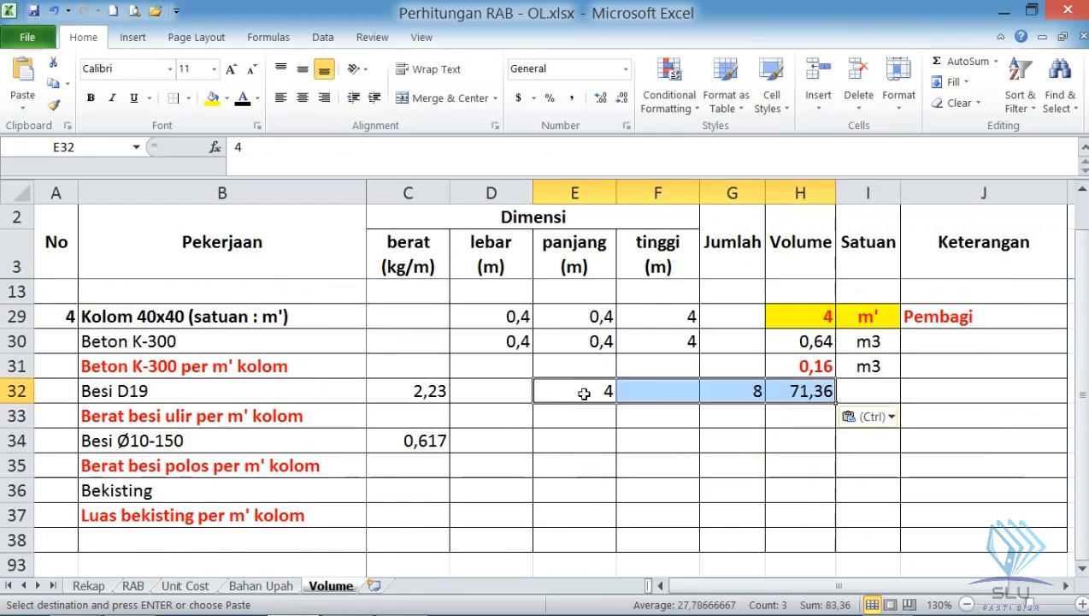
{"action": "left_click", "coordinate": [800, 392]}
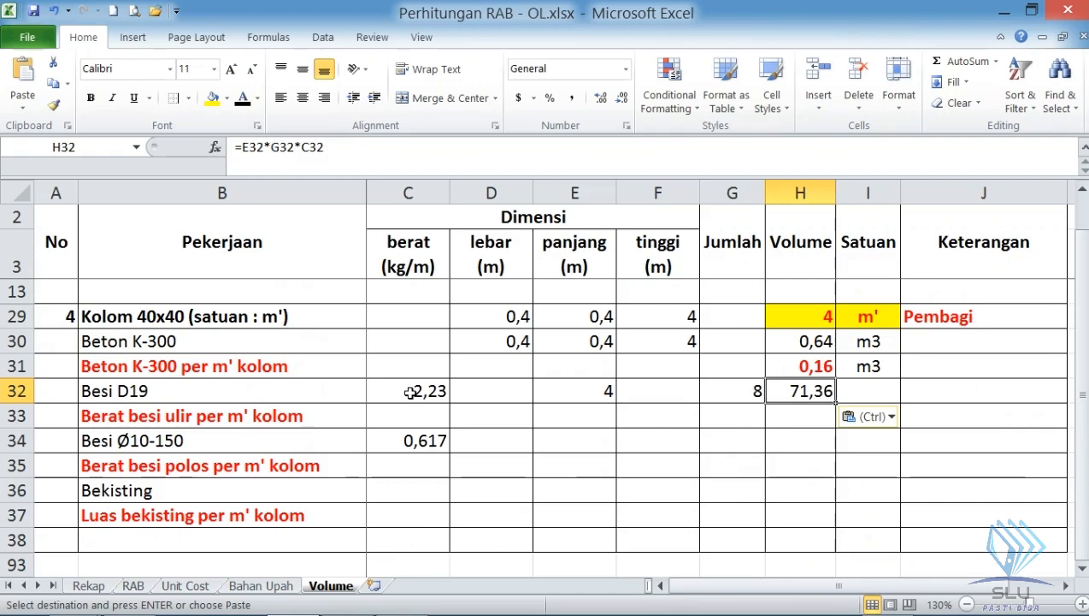
{"action": "left_click", "coordinate": [564, 390]}
{"action": "left_click", "coordinate": [727, 391]}
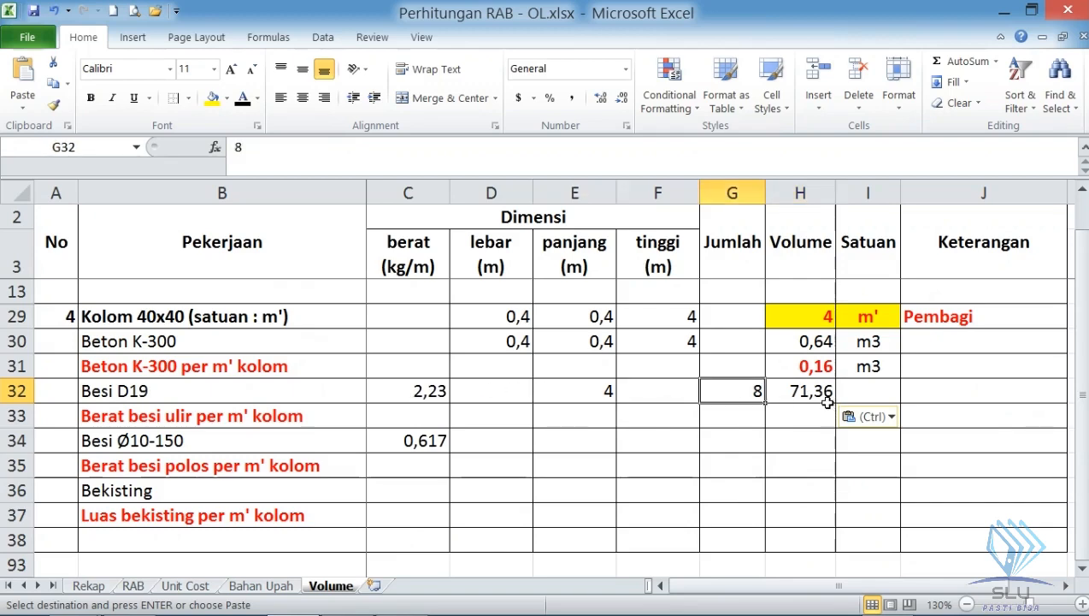
- Enter kg as the unit of the m' block's Besi D19 row in I32
{"action": "scroll", "coordinate": [828, 402], "scroll_direction": "up", "scroll_amount": 3}
{"action": "scroll", "coordinate": [854, 424], "scroll_direction": "down", "scroll_amount": 2}
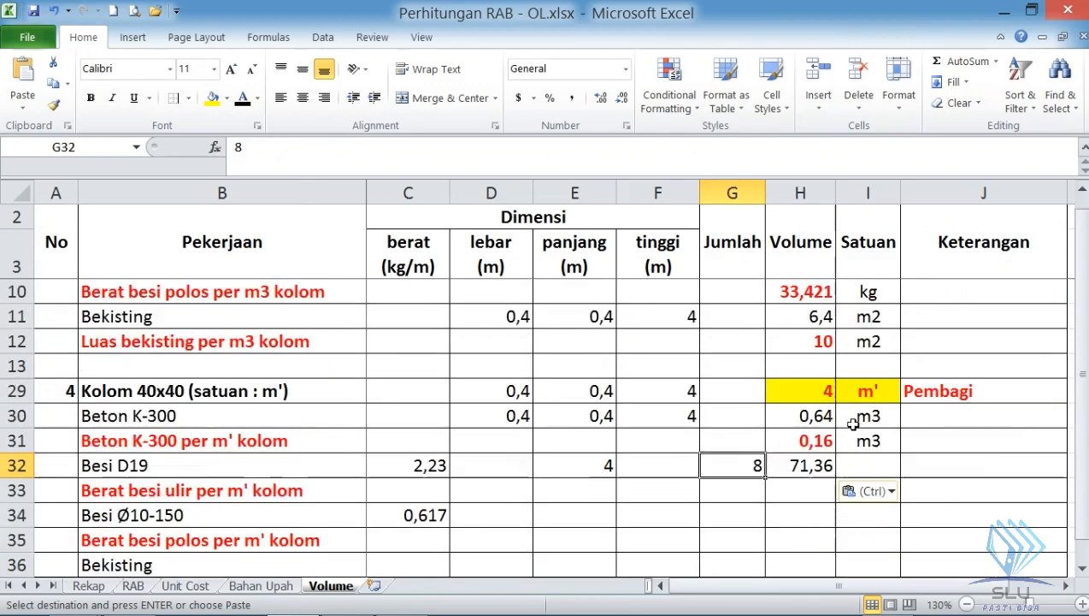
{"action": "left_click", "coordinate": [854, 464]}
{"action": "type", "text": "kg"}
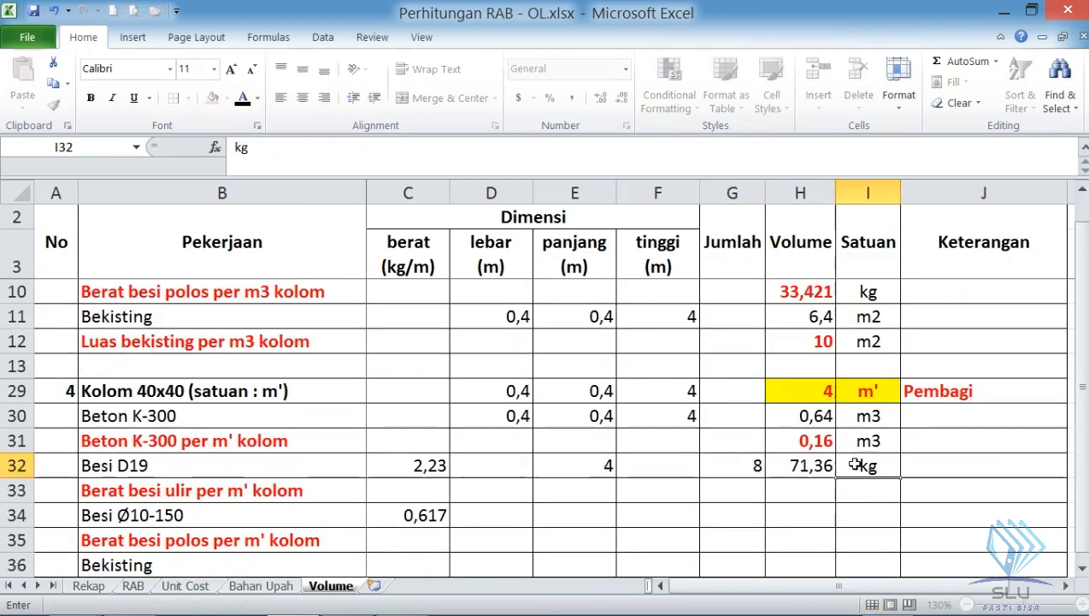
{"action": "key", "text": "Return"}
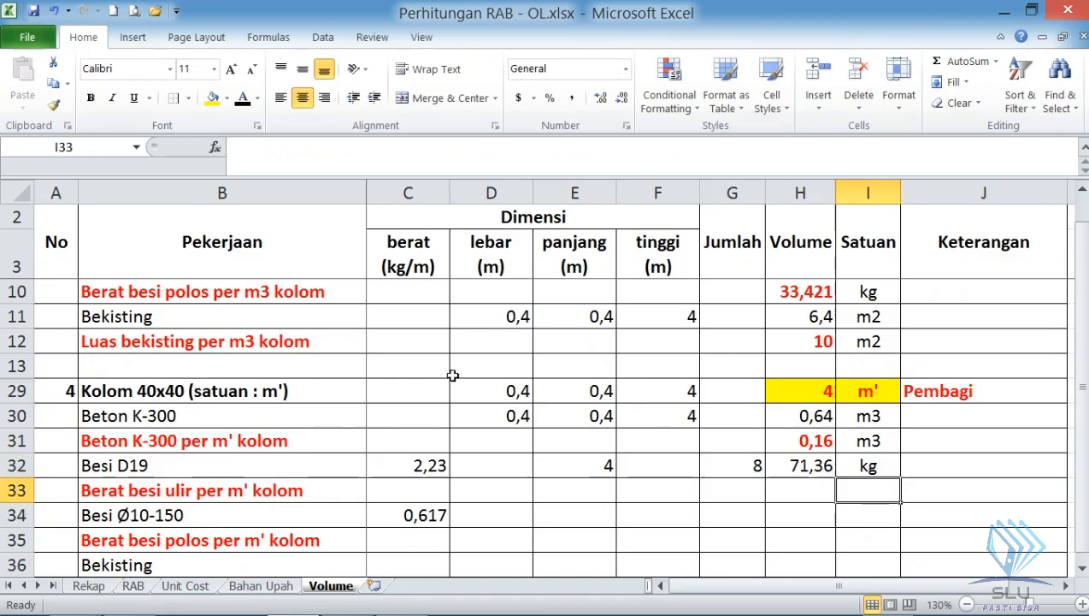
- Calculate the deformed rebar weight per linear metre in H33 with the formula =H32/H29
{"action": "left_click", "coordinate": [821, 390]}
{"action": "left_click", "coordinate": [817, 492]}
{"action": "type", "text": "="}
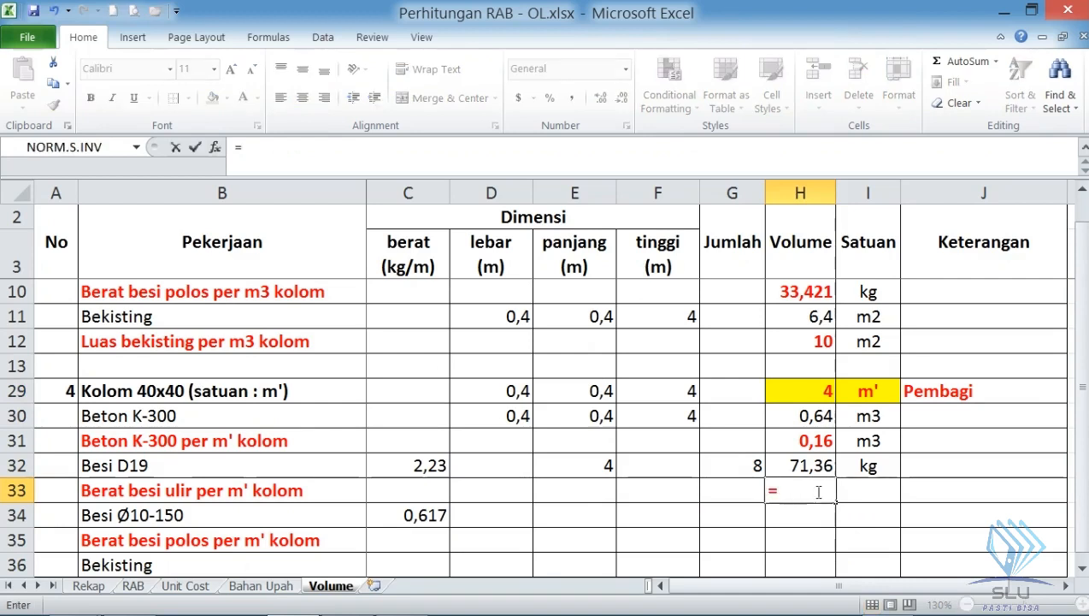
{"action": "left_click", "coordinate": [816, 463]}
{"action": "type", "text": "/"}
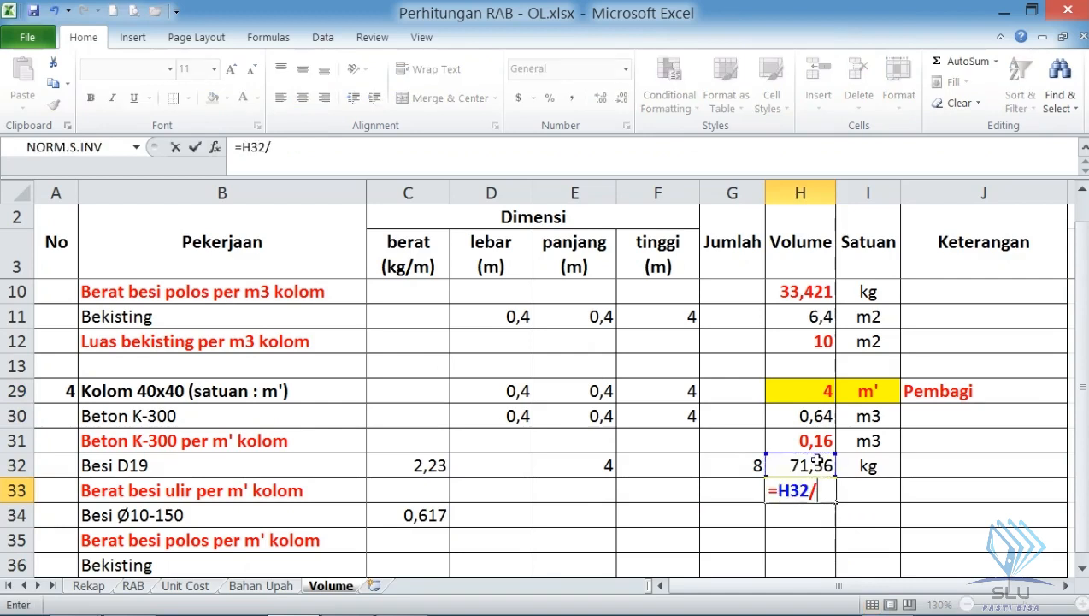
{"action": "left_click", "coordinate": [785, 388]}
{"action": "key", "text": "Return"}
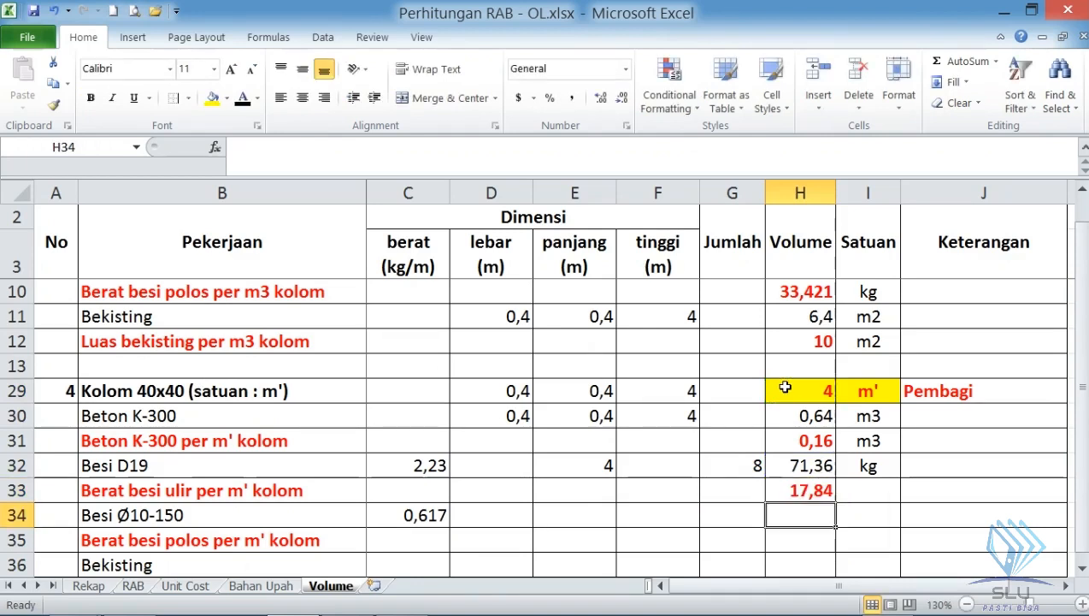
- Enter kg as the unit of Berat besi ulir per m' kolom in I33
{"action": "left_click", "coordinate": [876, 481]}
{"action": "type", "text": "kg"}
{"action": "key", "text": "Return"}
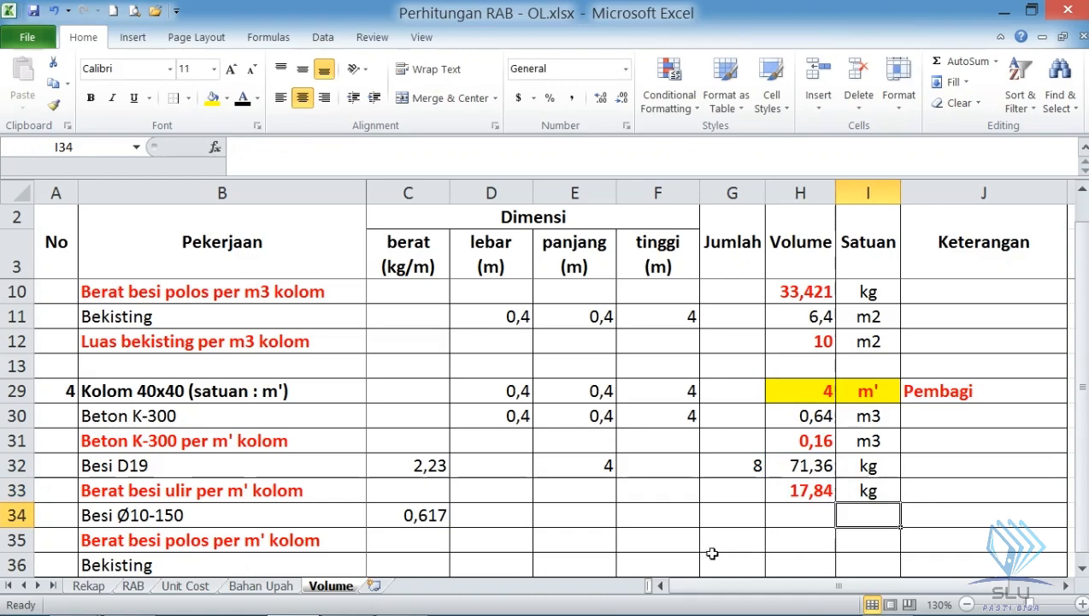
- Copy the Besi Ø10-150 length, quantity, volume, unit and remark from E9:J9 into the m' block's matching row at E34
{"action": "scroll", "coordinate": [583, 501], "scroll_direction": "up", "scroll_amount": 2}
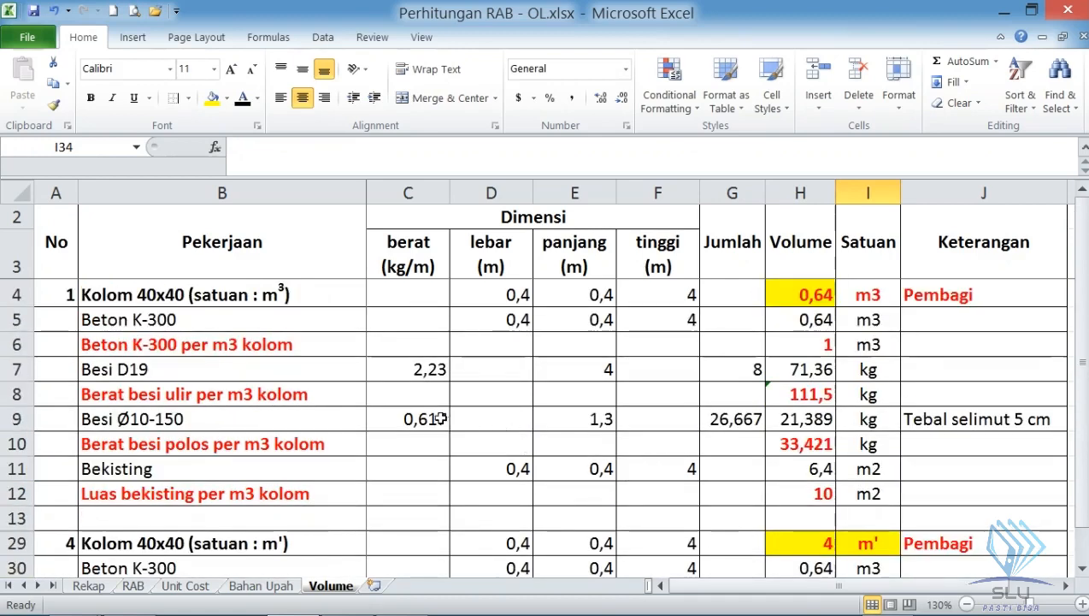
{"action": "left_click", "coordinate": [579, 418]}
{"action": "left_click_drag", "start_coordinate": [579, 418], "coordinate": [940, 418]}
{"action": "key", "text": "ctrl+c"}
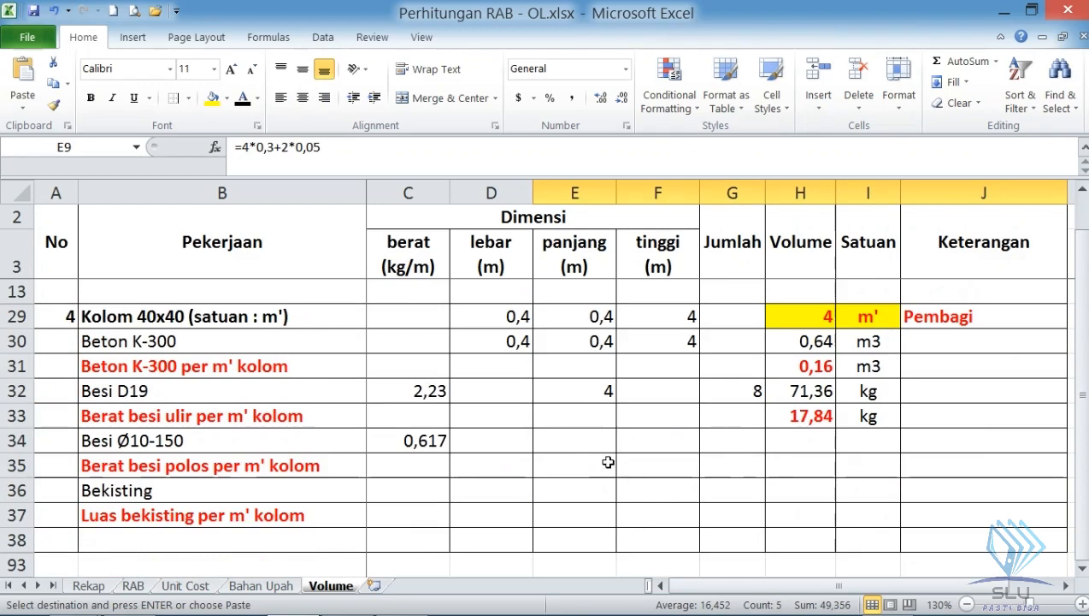
{"action": "left_click", "coordinate": [588, 443]}
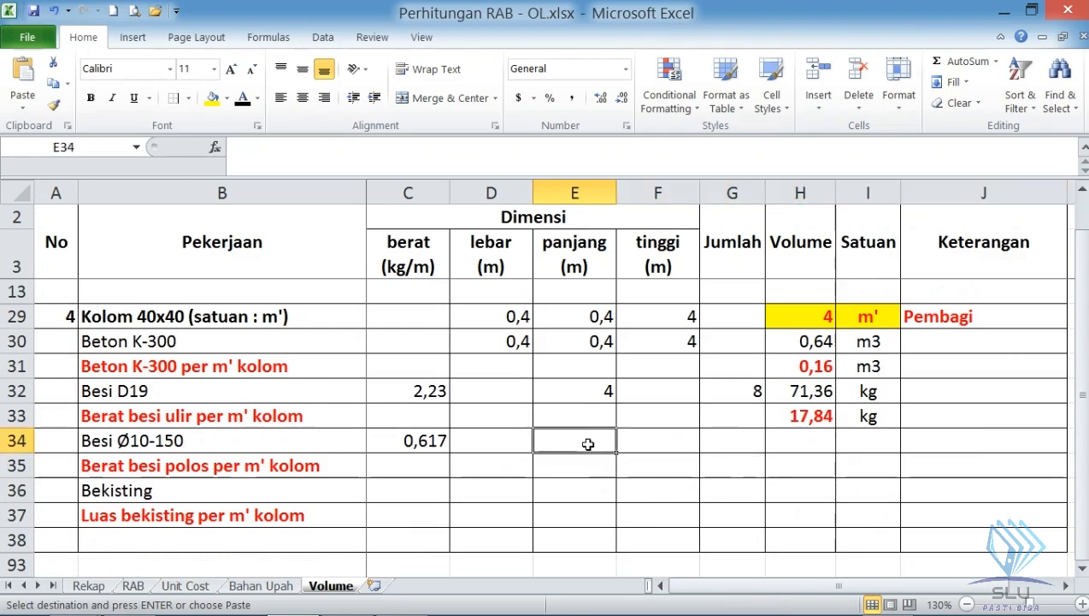
{"action": "key", "text": "ctrl+v"}
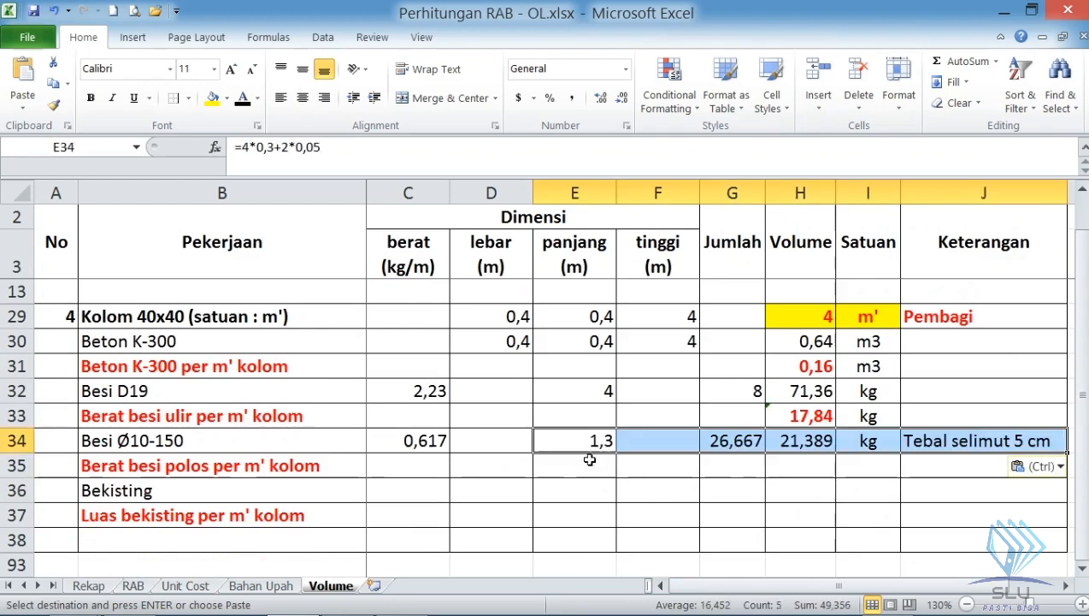
- Calculate the plain rebar weight per linear metre in H35 with the formula =H34/H29
{"action": "left_click", "coordinate": [796, 462]}
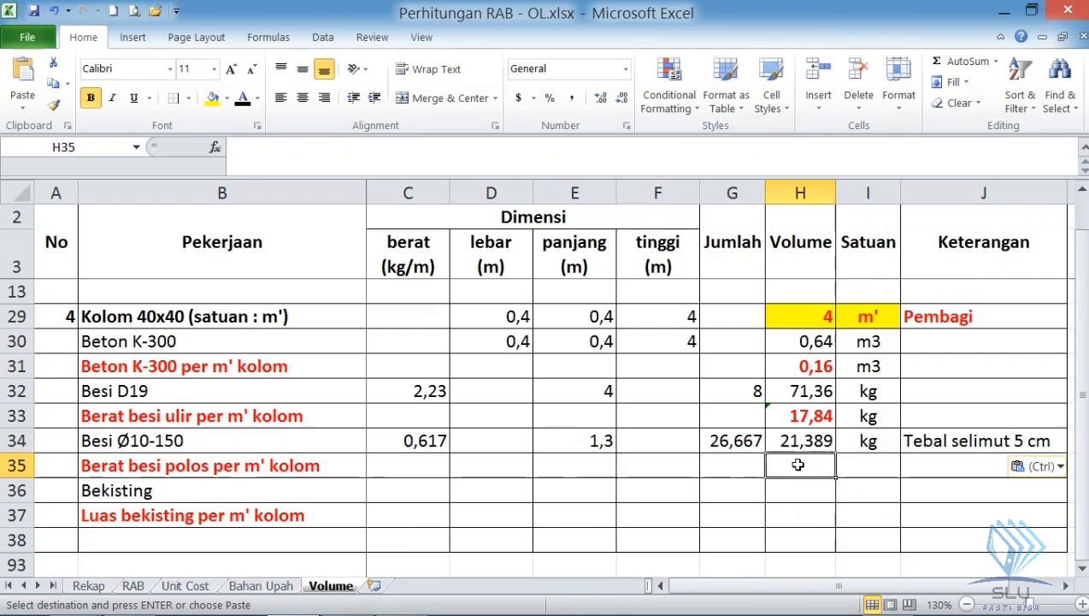
{"action": "type", "text": "="}
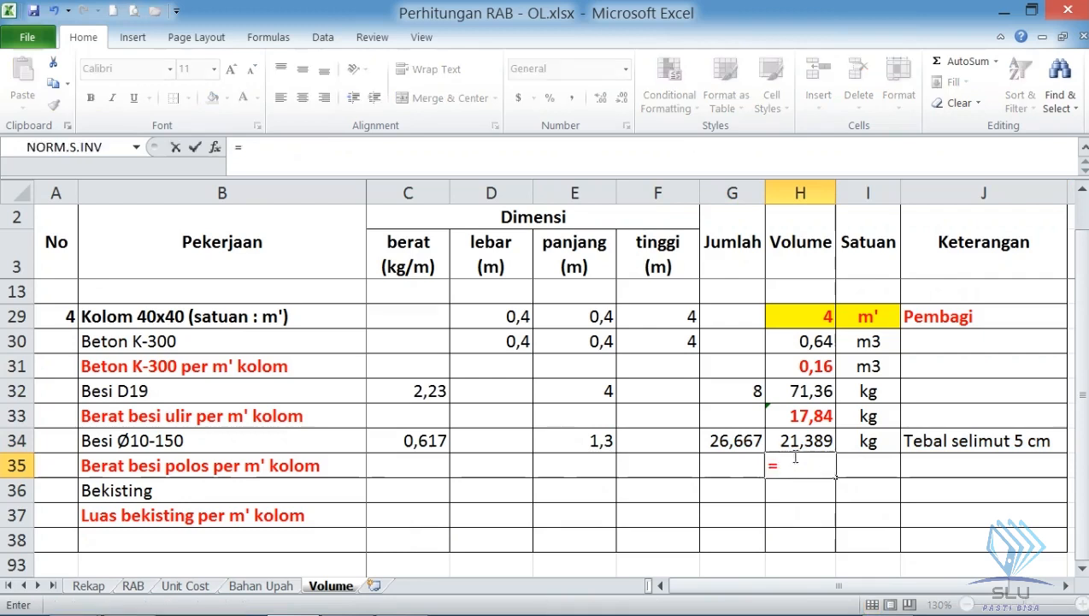
{"action": "left_click", "coordinate": [796, 439]}
{"action": "type", "text": "/"}
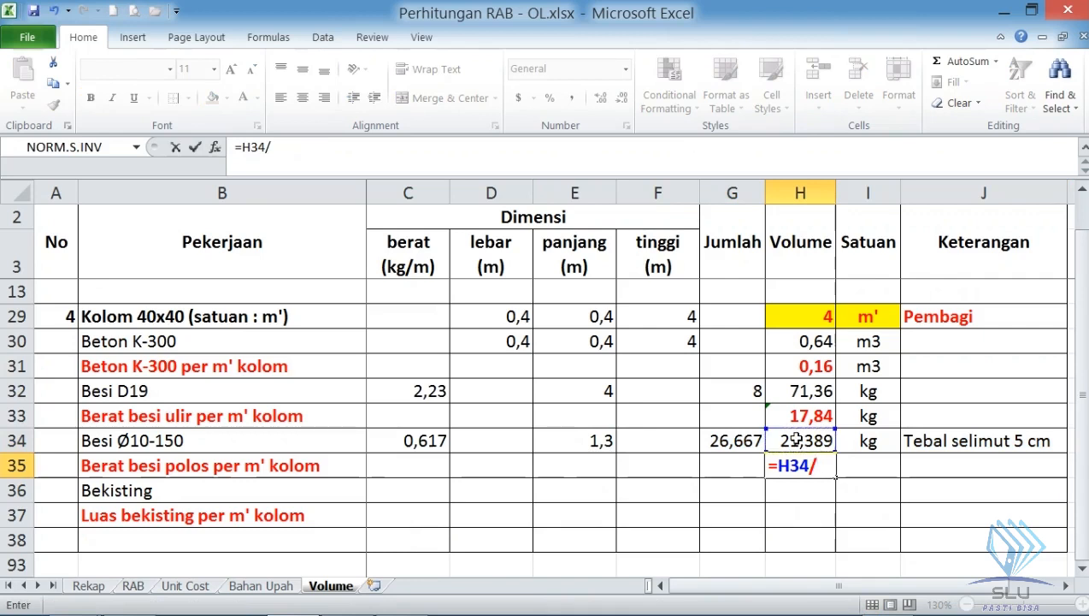
{"action": "left_click", "coordinate": [812, 319]}
{"action": "key", "text": "Return"}
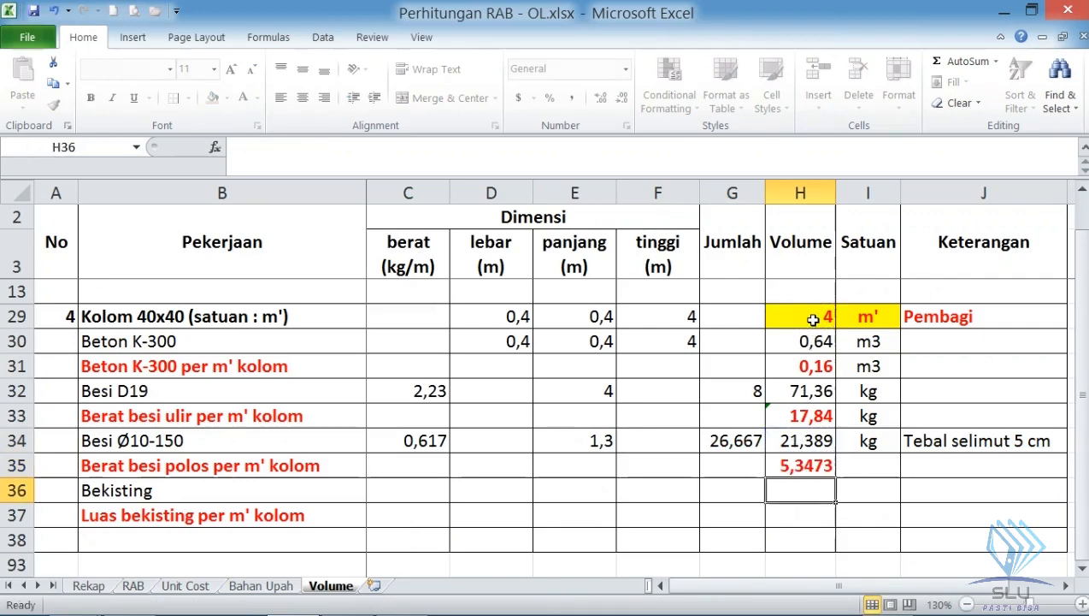
- Enter kg as the unit of Berat besi polos per m' kolom in I35
{"action": "left_click", "coordinate": [865, 467]}
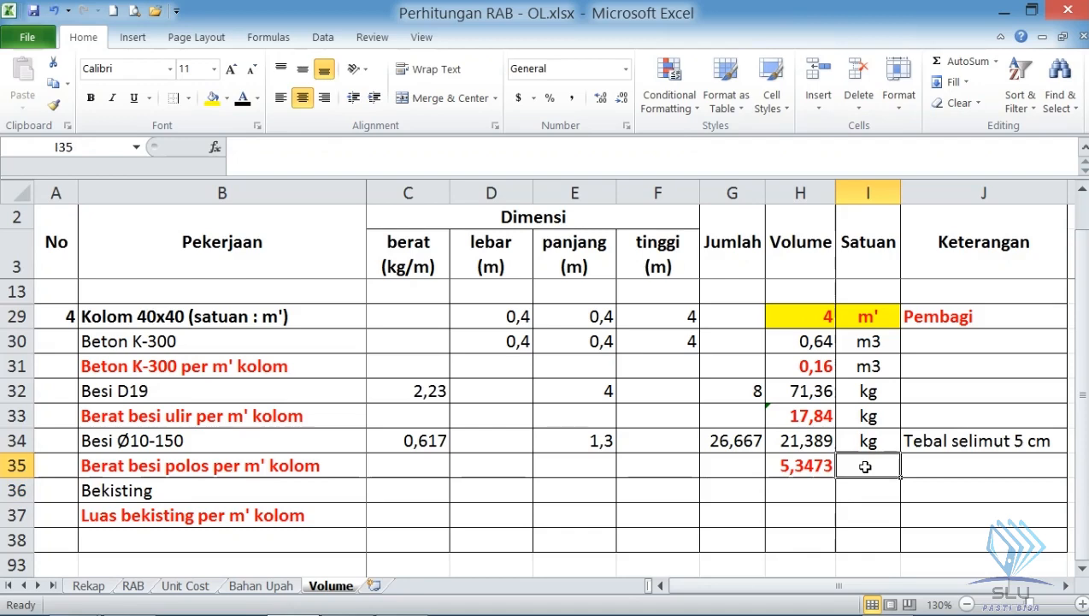
{"action": "type", "text": "kg"}
{"action": "key", "text": "Return"}
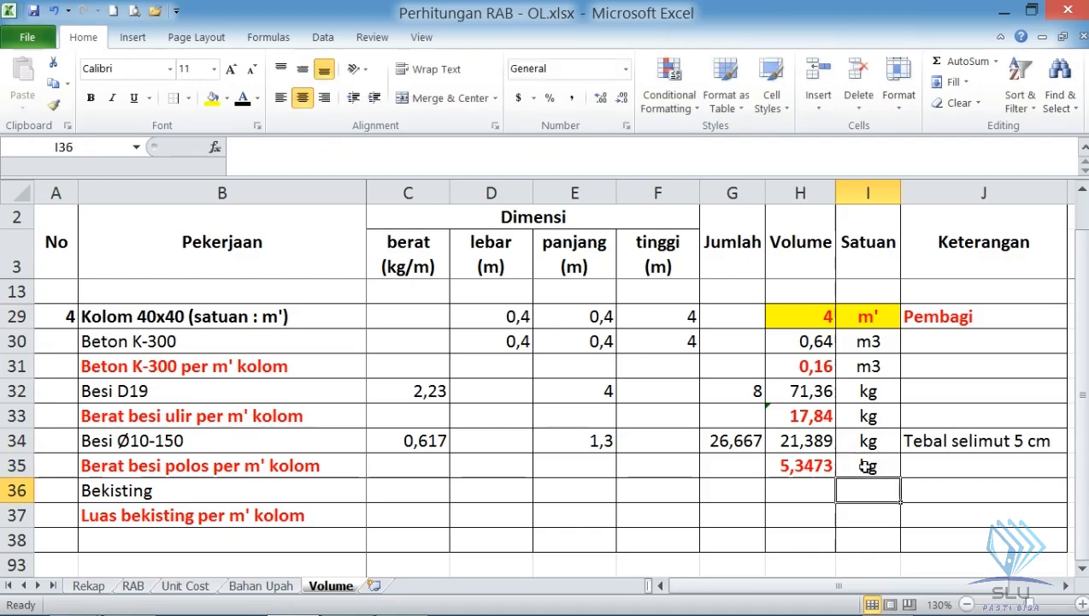
- Copy the Bekisting dimensions, volume formula and unit from D11:I11 into the m' block's Bekisting row at D36
{"action": "scroll", "coordinate": [759, 466], "scroll_direction": "up", "scroll_amount": 3}
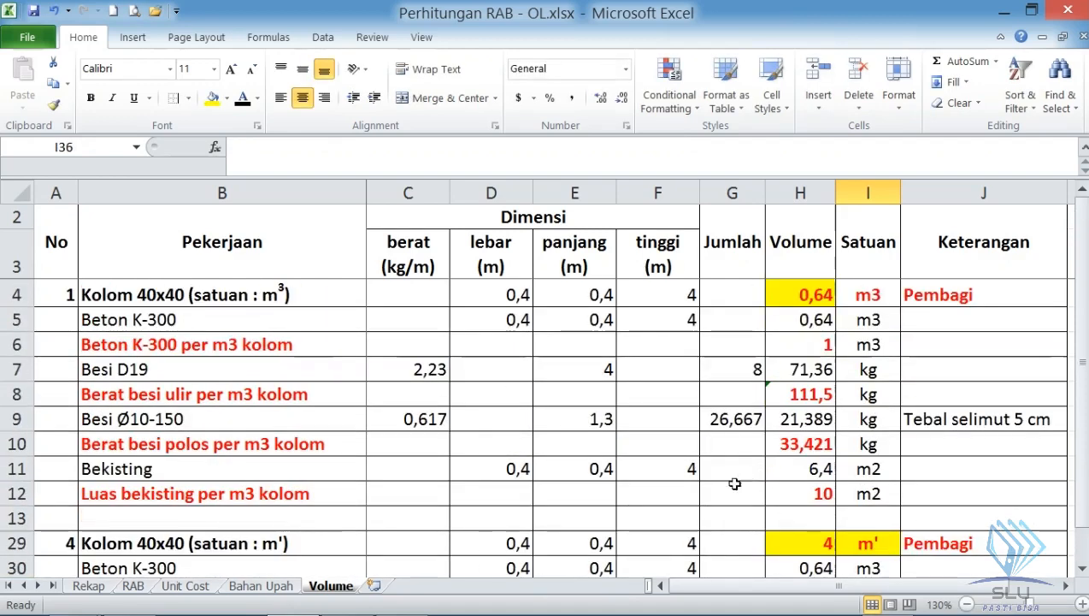
{"action": "left_click_drag", "start_coordinate": [499, 466], "coordinate": [867, 472]}
{"action": "key", "text": "ctrl+c"}
{"action": "scroll", "coordinate": [608, 482], "scroll_direction": "down", "scroll_amount": 3}
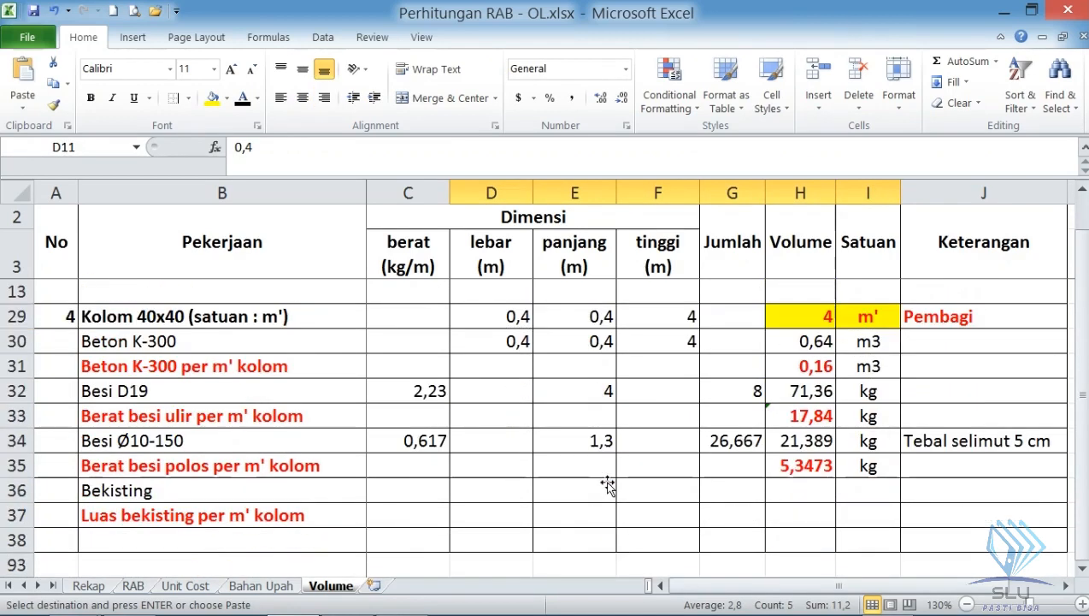
{"action": "left_click", "coordinate": [508, 490]}
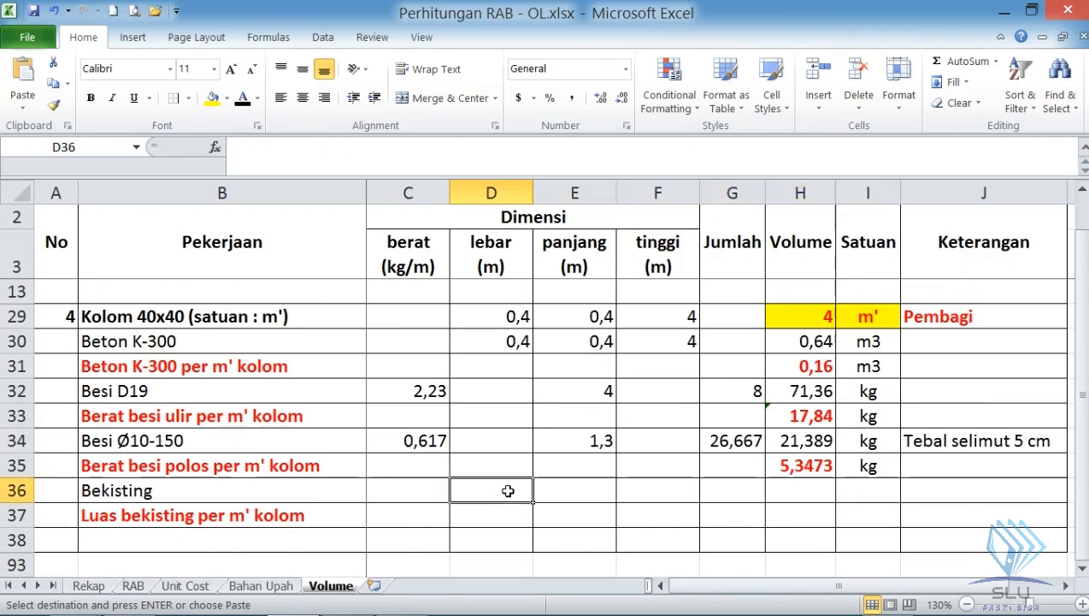
{"action": "key", "text": "ctrl+v"}
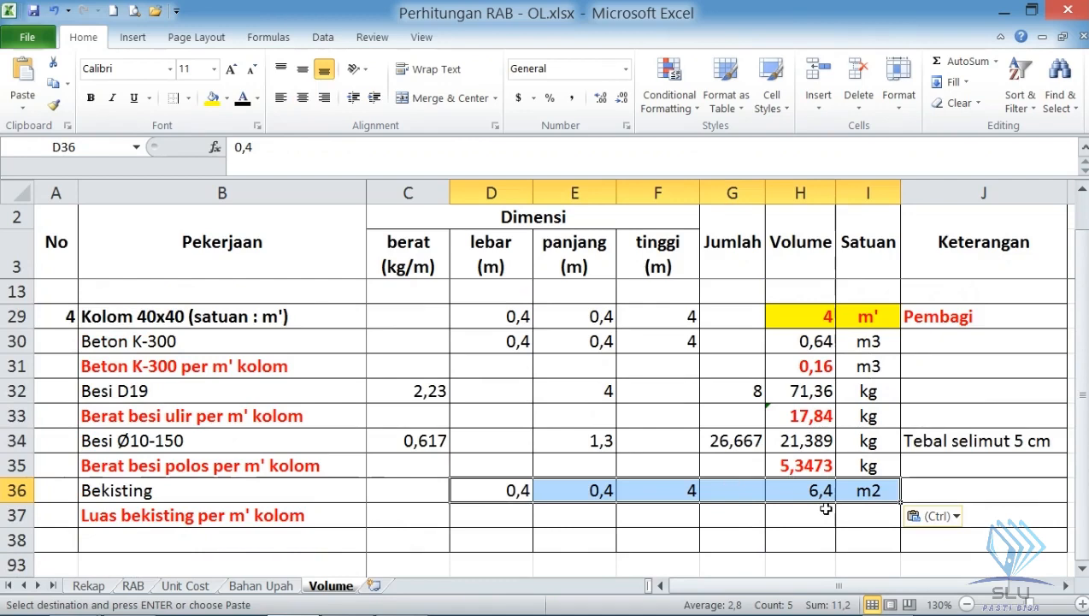
- Calculate the formwork area per linear metre in H37 with the formula =H36/H29
{"action": "scroll", "coordinate": [828, 508], "scroll_direction": "up", "scroll_amount": 3}
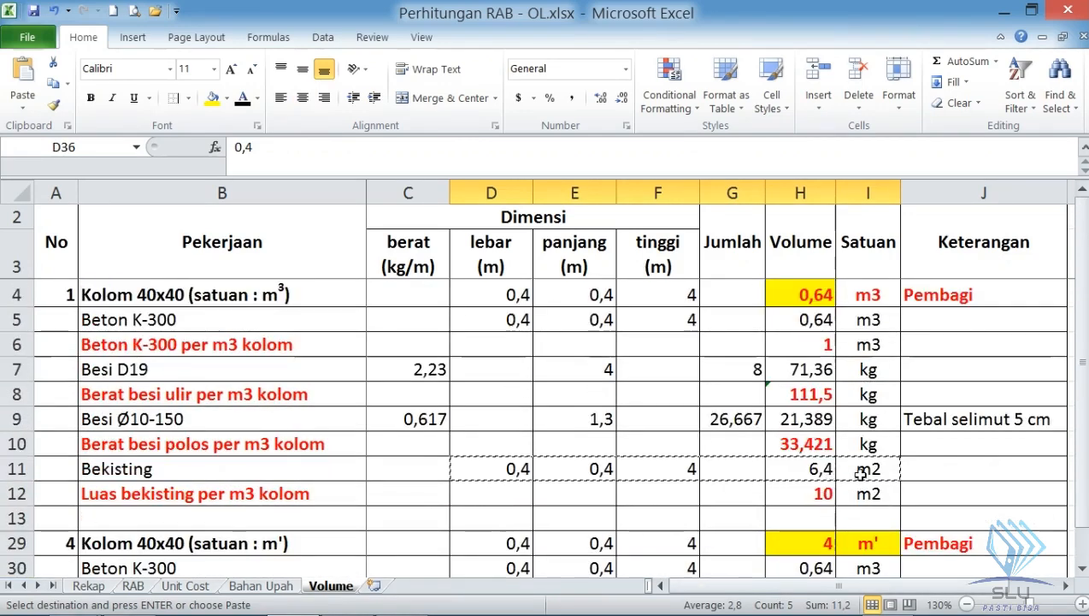
{"action": "scroll", "coordinate": [833, 474], "scroll_direction": "down", "scroll_amount": 3}
{"action": "left_click", "coordinate": [817, 515]}
{"action": "key", "text": "ctrl+b"}
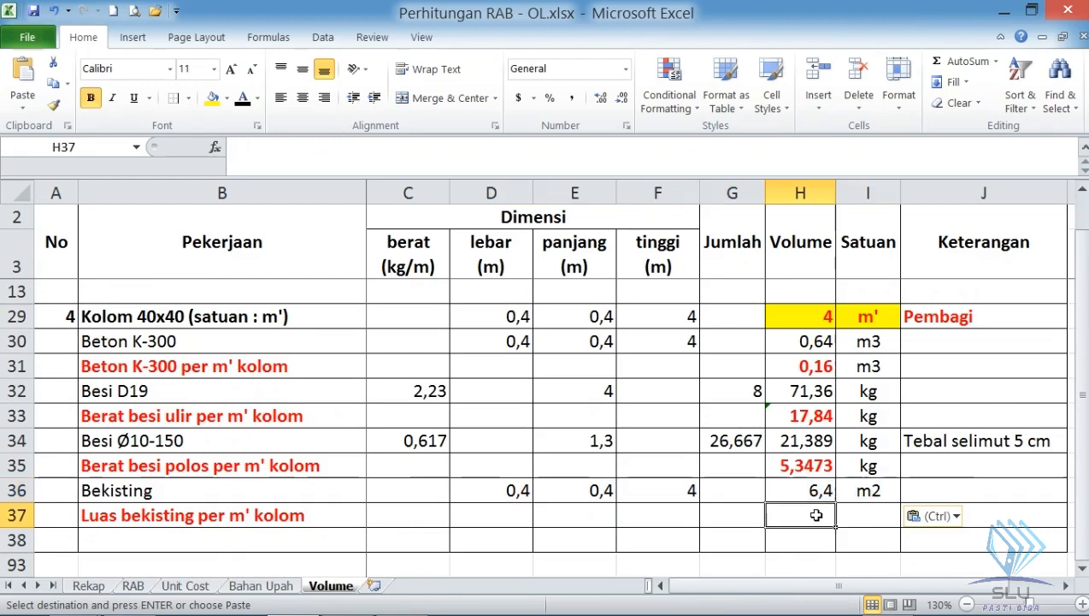
{"action": "type", "text": "="}
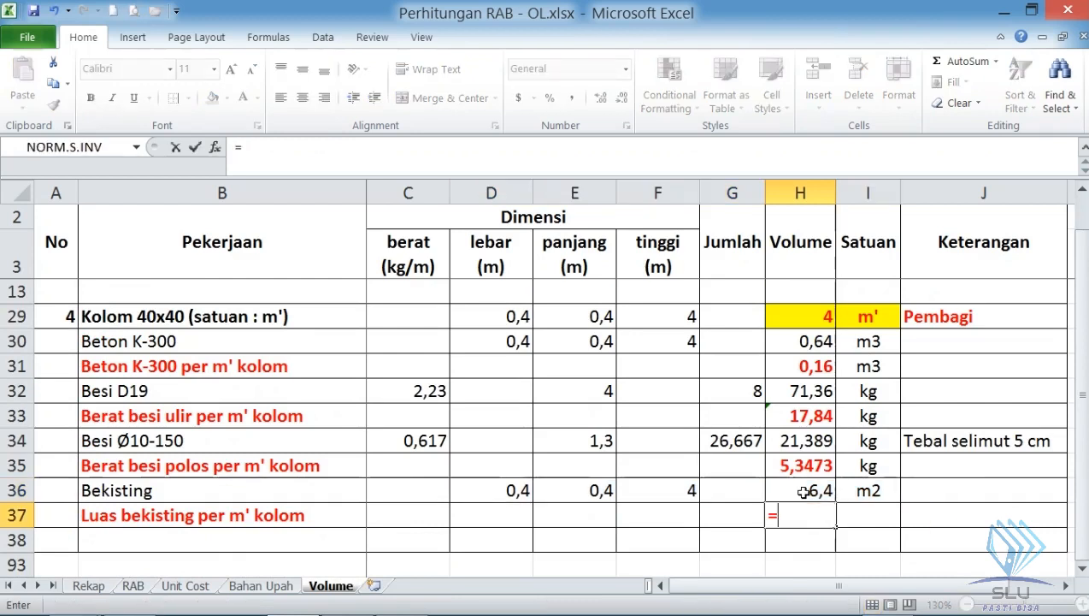
{"action": "left_click", "coordinate": [804, 490]}
{"action": "type", "text": "/"}
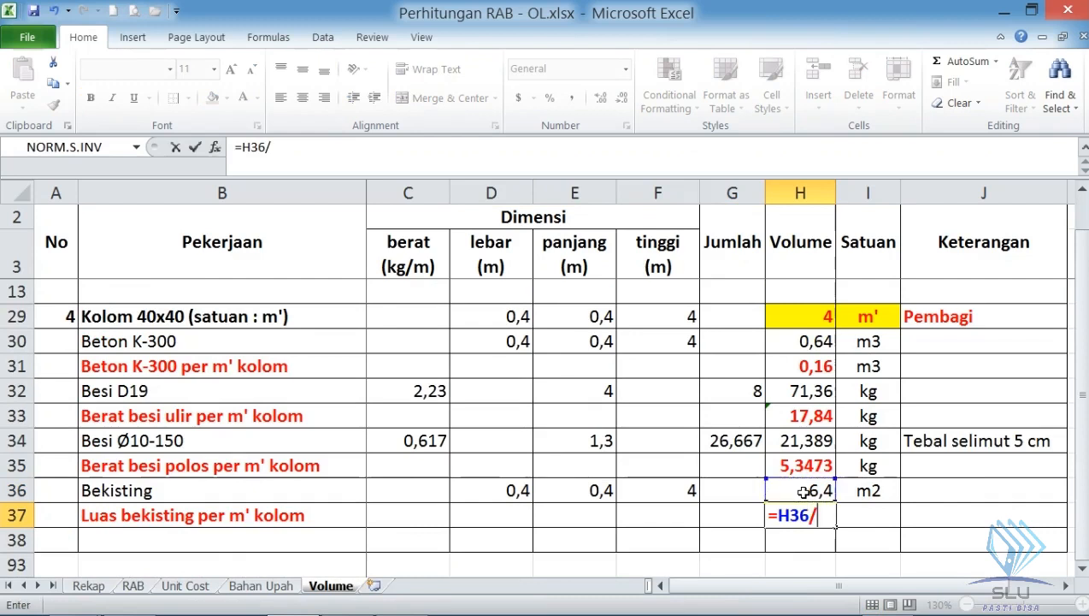
{"action": "left_click", "coordinate": [814, 317]}
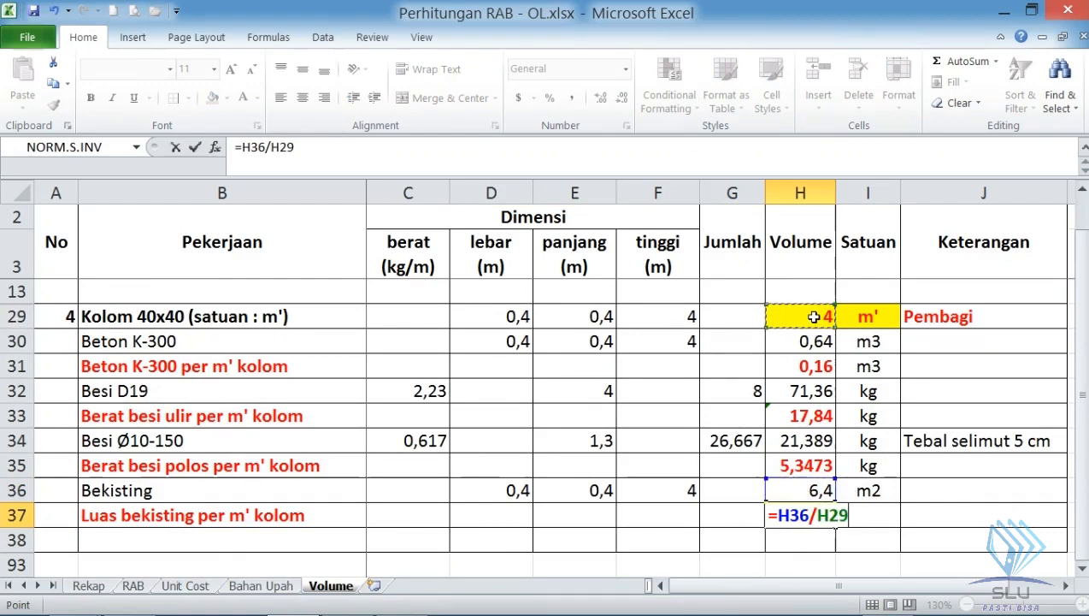
{"action": "key", "text": "Return"}
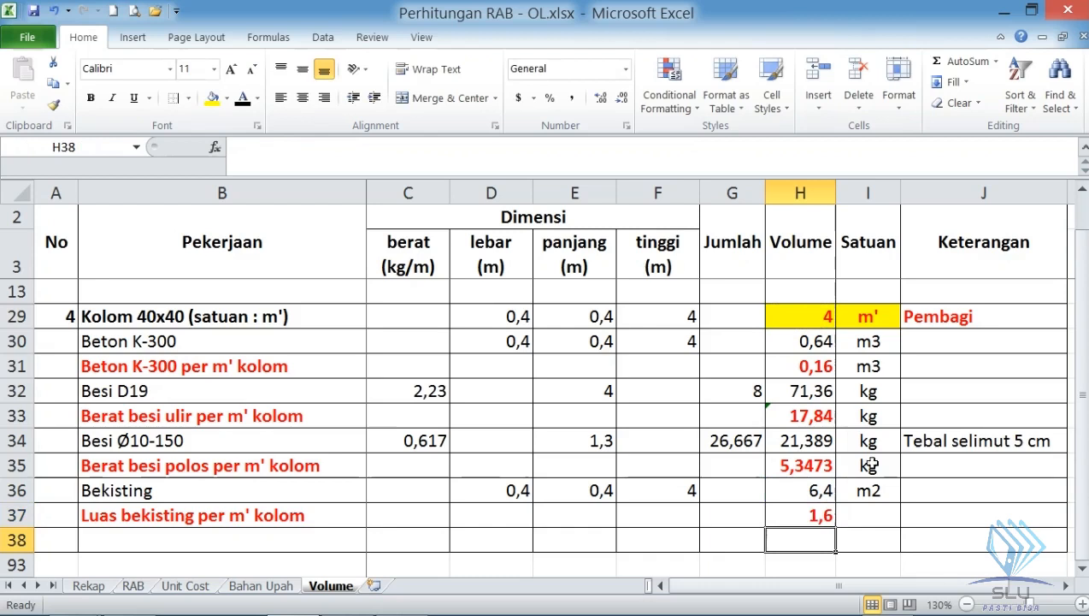
- Enter m2 as the unit of Luas bekisting per m' kolom in I37
{"action": "left_click", "coordinate": [877, 507]}
{"action": "type", "text": "m2"}
{"action": "key", "text": "Return"}
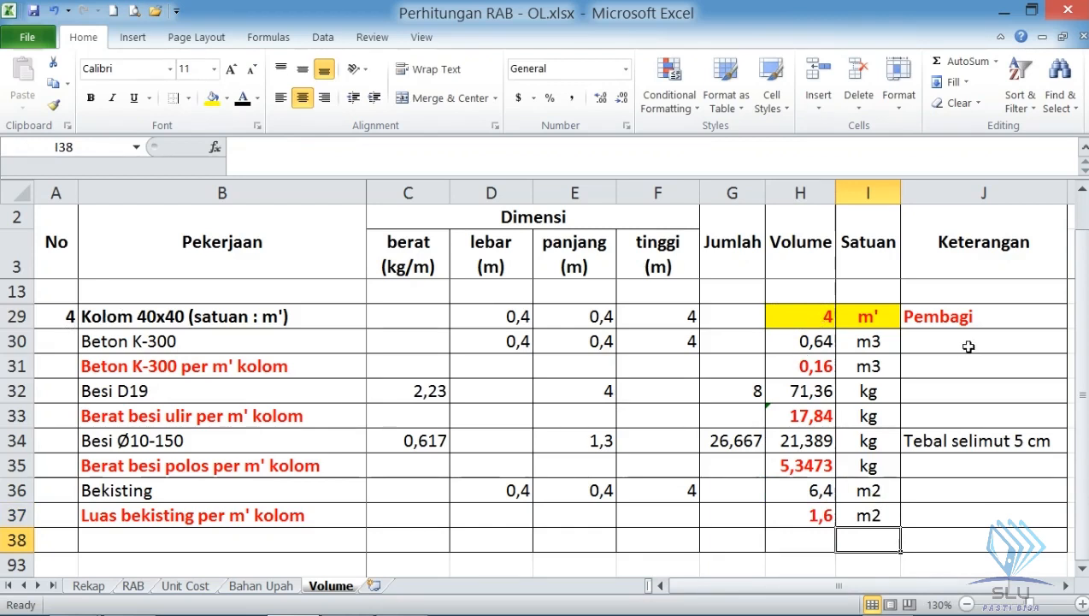
- On the Unit Cost sheet, link the Beton K-300 quantity of 1 m' Kolom 40x40 in B113 with =Volume!H31
{"action": "left_click", "coordinate": [796, 363]}
{"action": "left_click", "coordinate": [811, 412]}
{"action": "left_click", "coordinate": [812, 462]}
{"action": "left_click", "coordinate": [817, 509]}
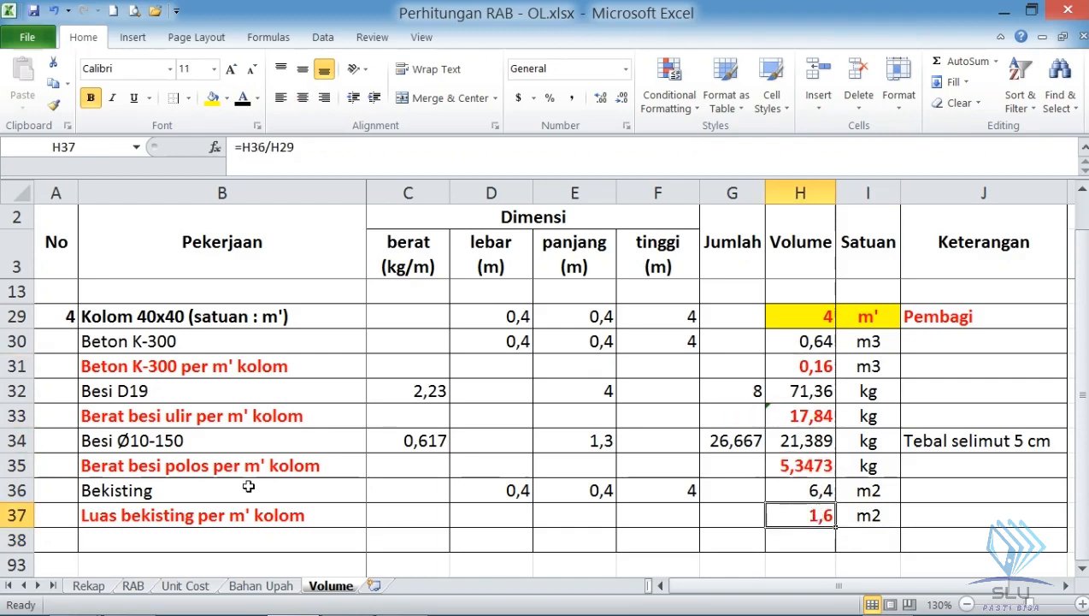
{"action": "left_click", "coordinate": [185, 585]}
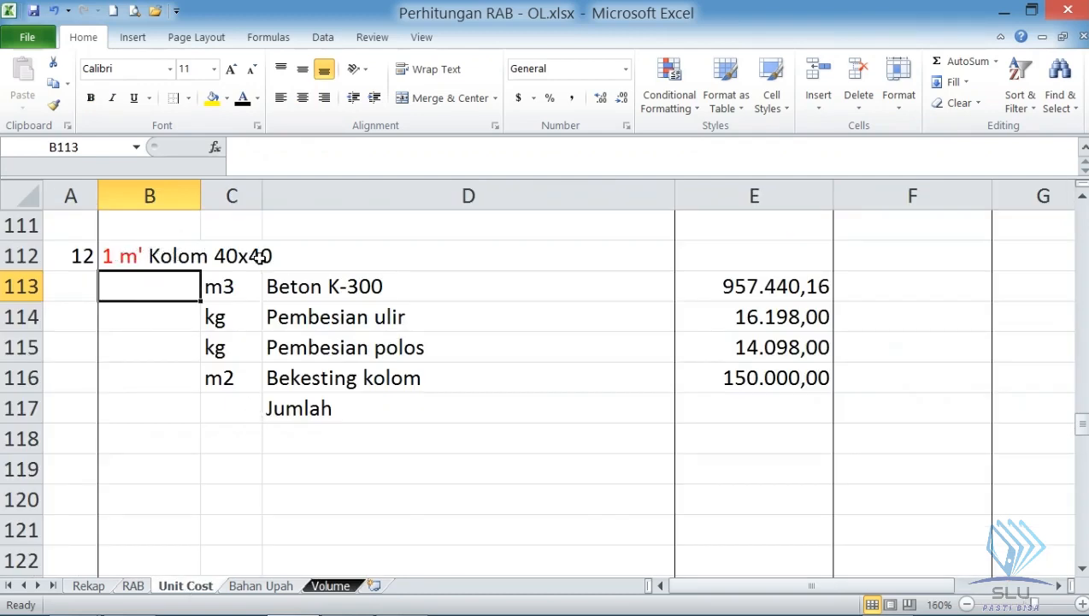
{"action": "type", "text": "="}
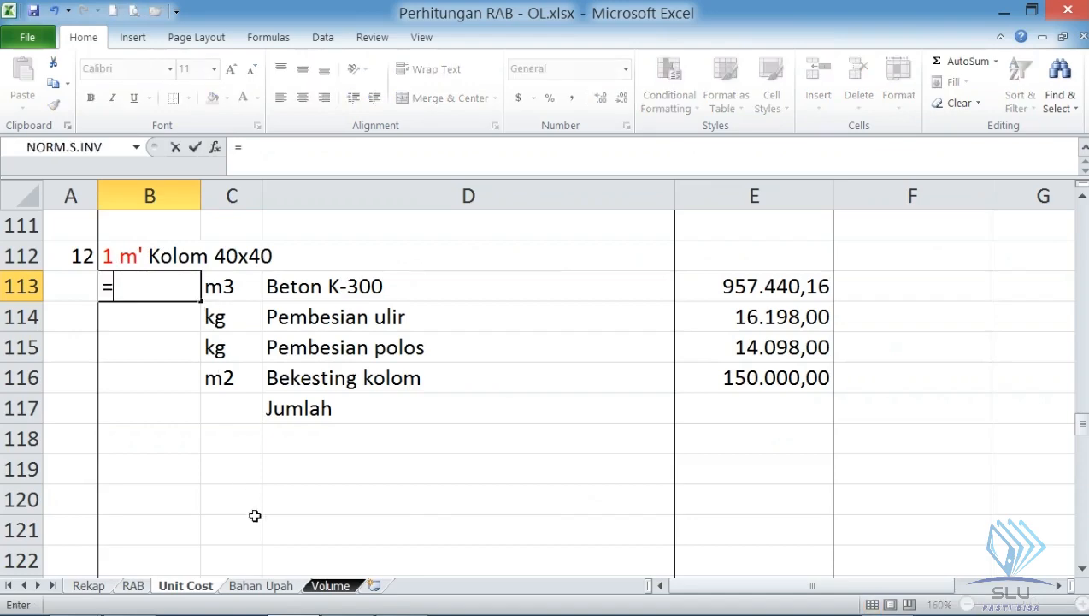
{"action": "left_click", "coordinate": [316, 586]}
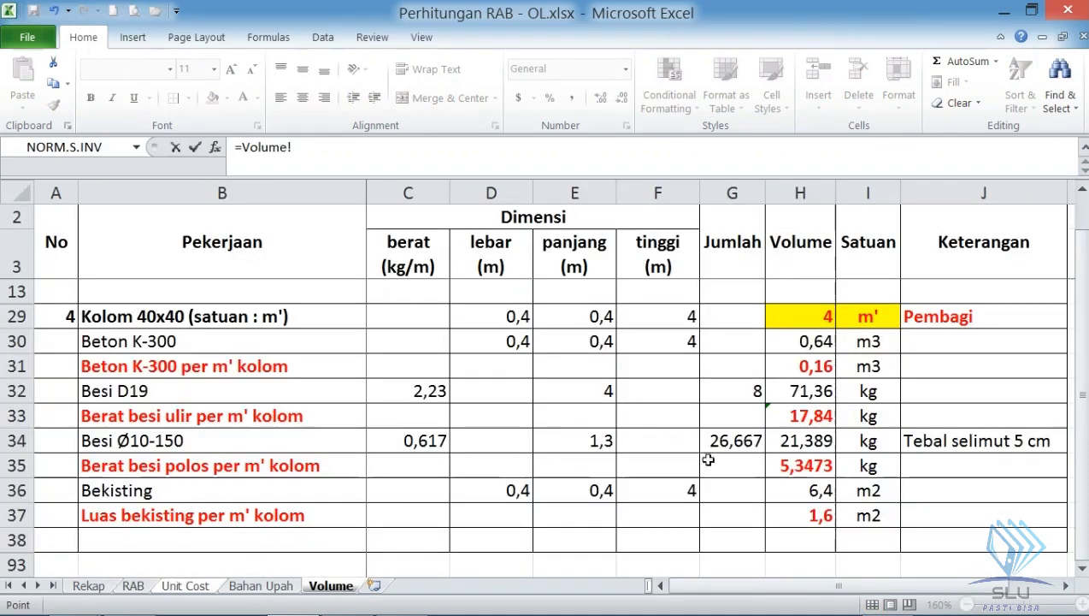
{"action": "left_click", "coordinate": [802, 367]}
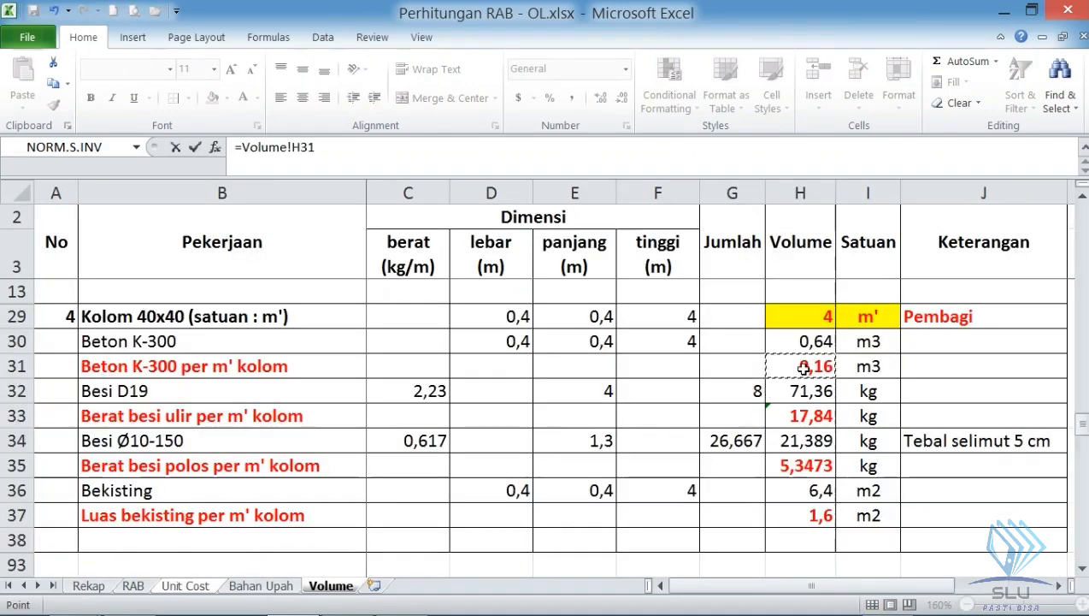
{"action": "key", "text": "Return"}
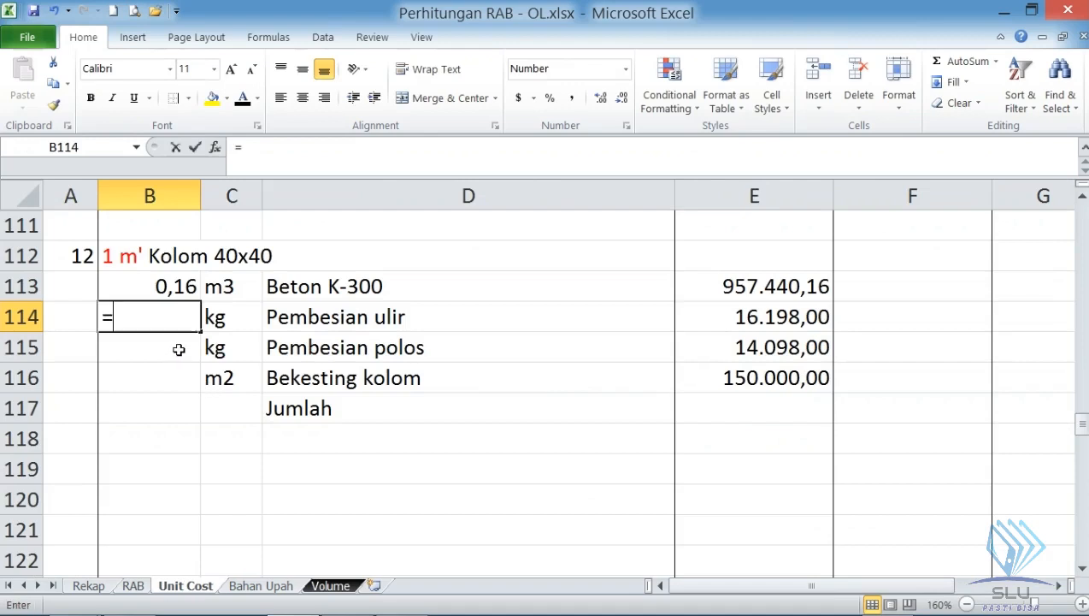
- Link the Pembesian ulir quantity in B114 to the per-metre deformed rebar weight with =Volume!H33
{"action": "type", "text": "="}
{"action": "left_click", "coordinate": [336, 587]}
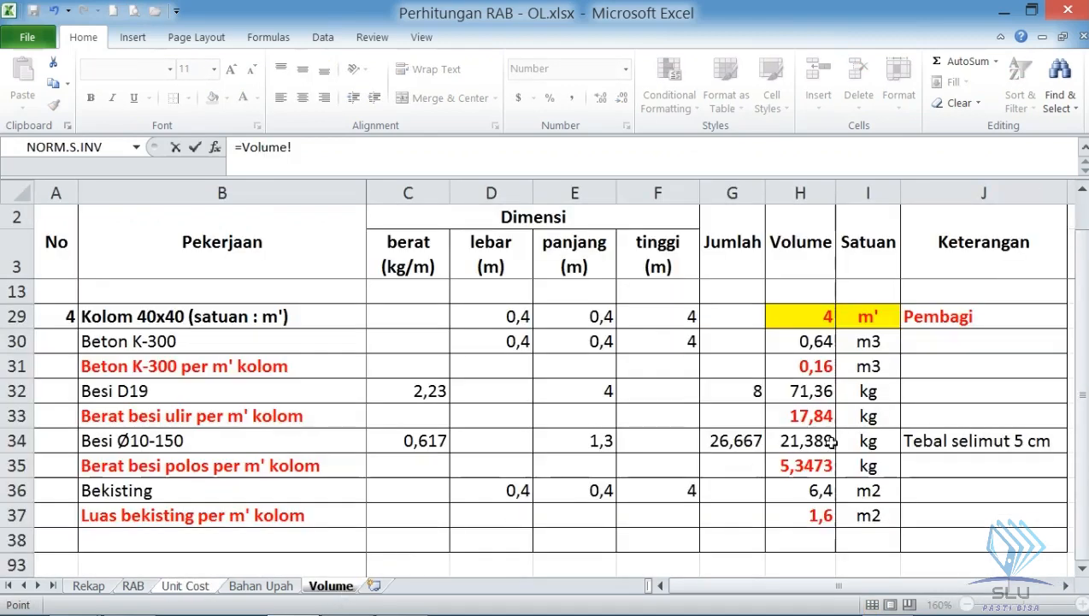
{"action": "left_click", "coordinate": [819, 417]}
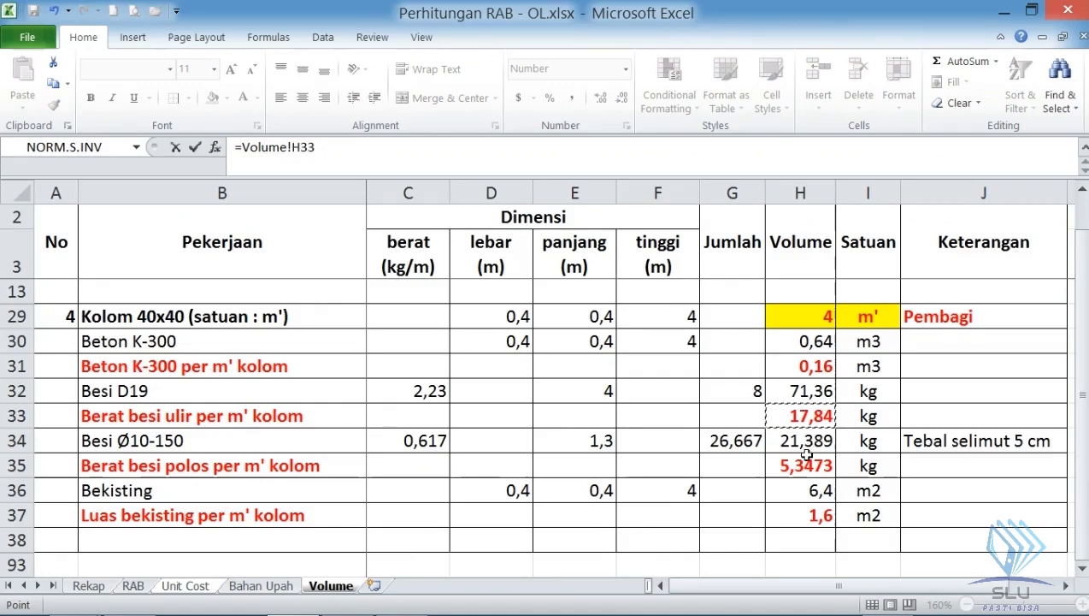
{"action": "key", "text": "Return"}
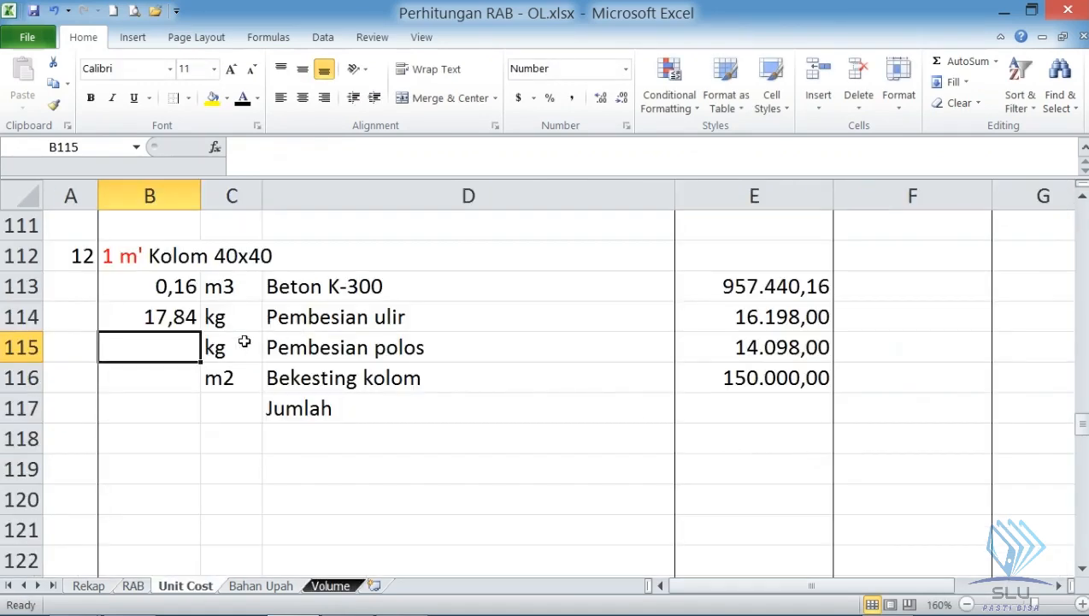
- Link the Pembesian polos quantity in B115 to the per-metre plain rebar weight with =Volume!H35
{"action": "type", "text": "="}
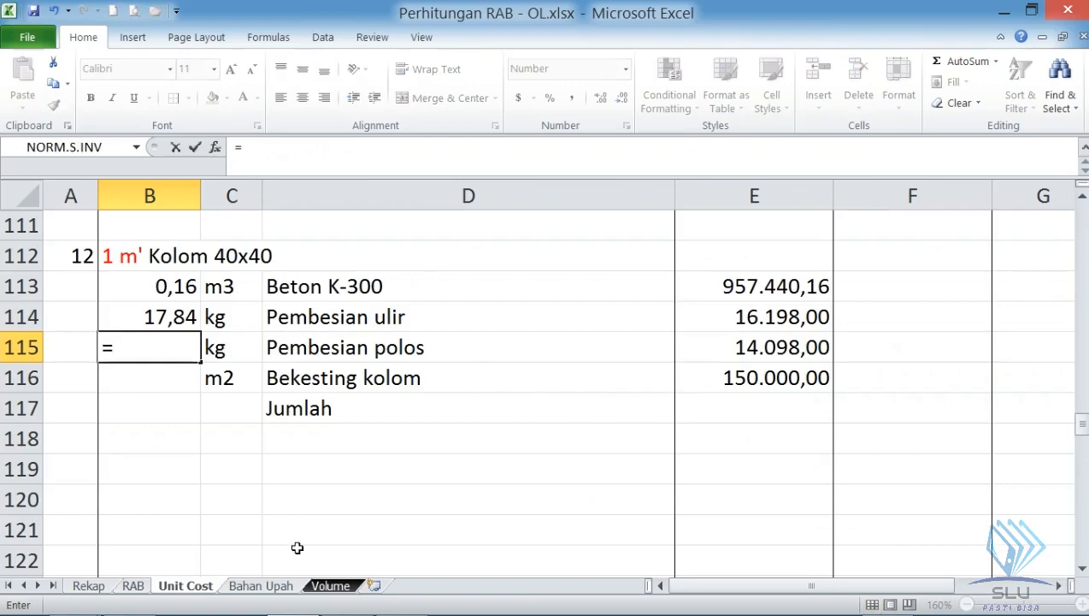
{"action": "left_click", "coordinate": [330, 585]}
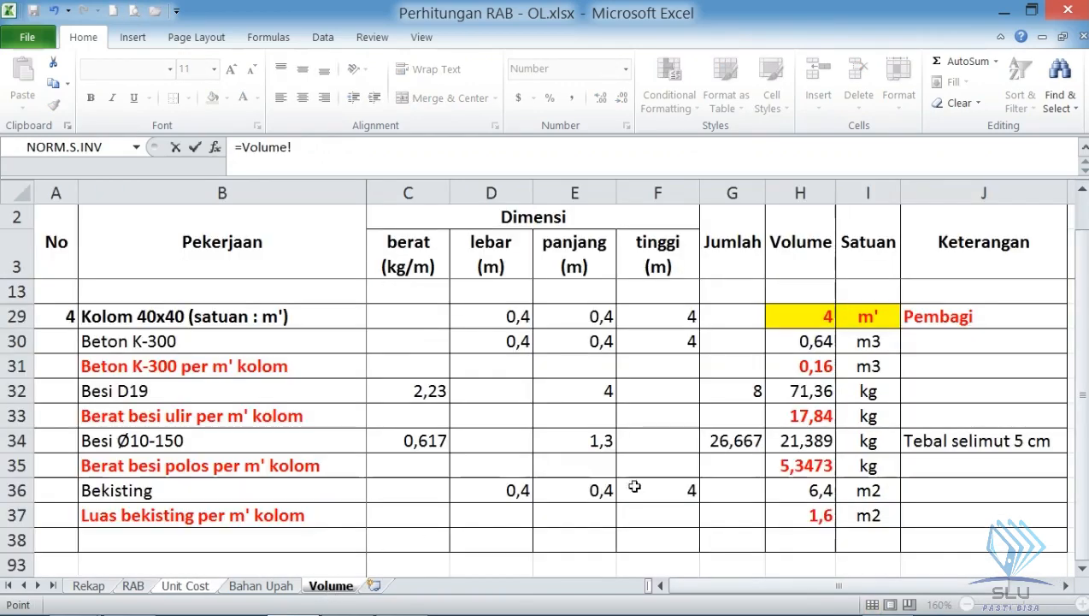
{"action": "left_click", "coordinate": [823, 467]}
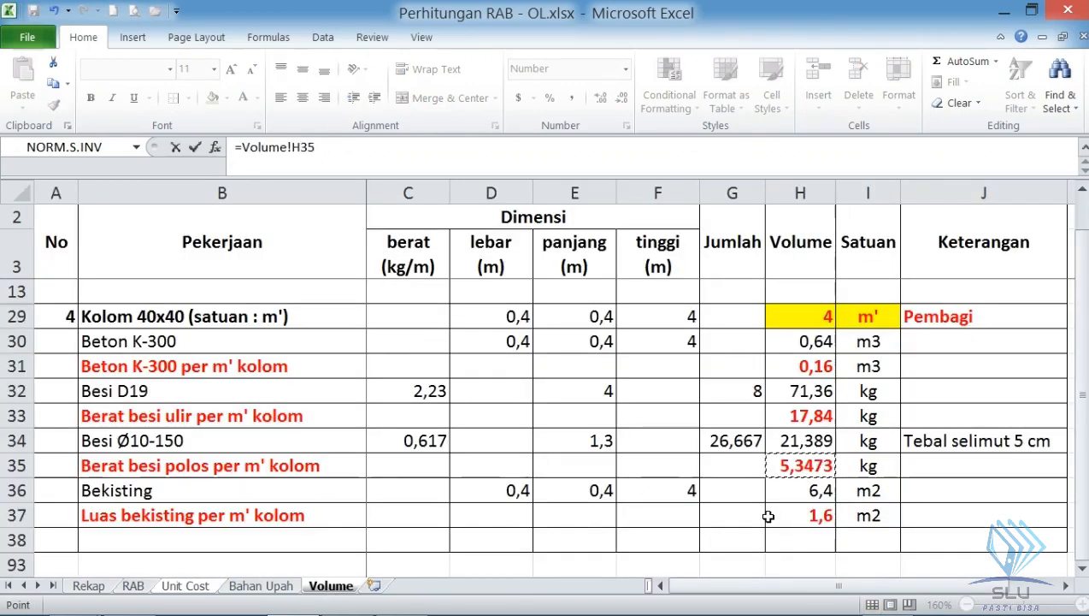
{"action": "key", "text": "Return"}
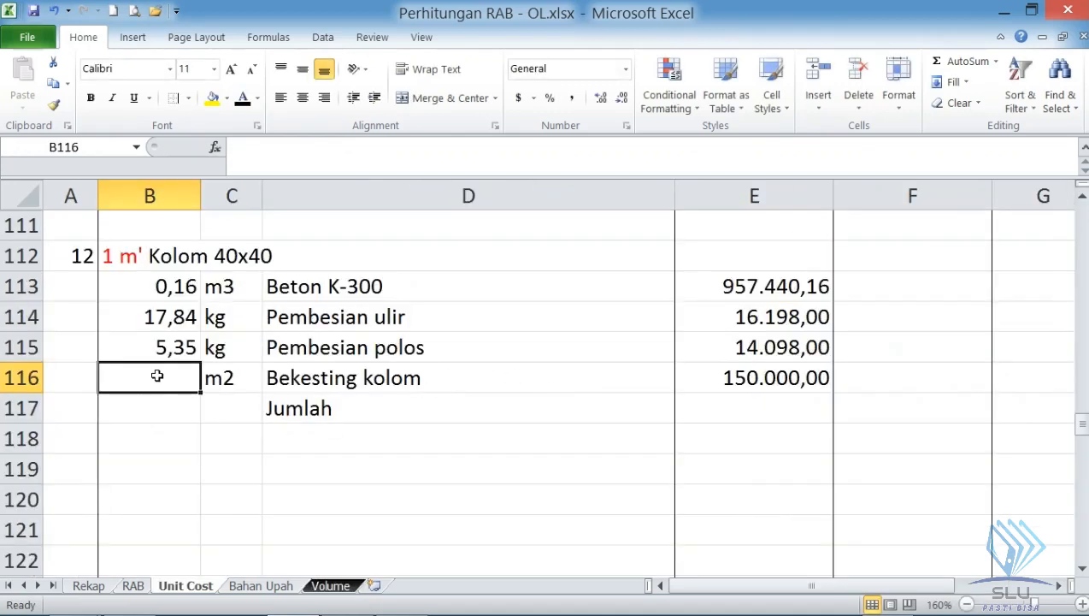
- Link the Bekesting kolom quantity in B116 to the per-metre formwork area with =Volume!H37
{"action": "type", "text": "="}
{"action": "left_click", "coordinate": [328, 585]}
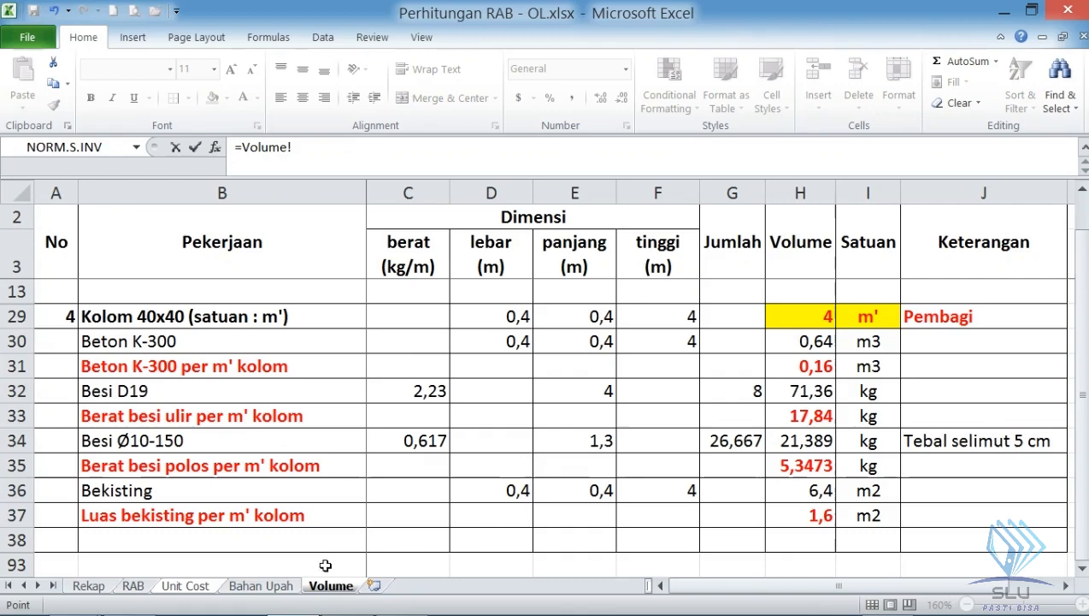
{"action": "left_click", "coordinate": [798, 515]}
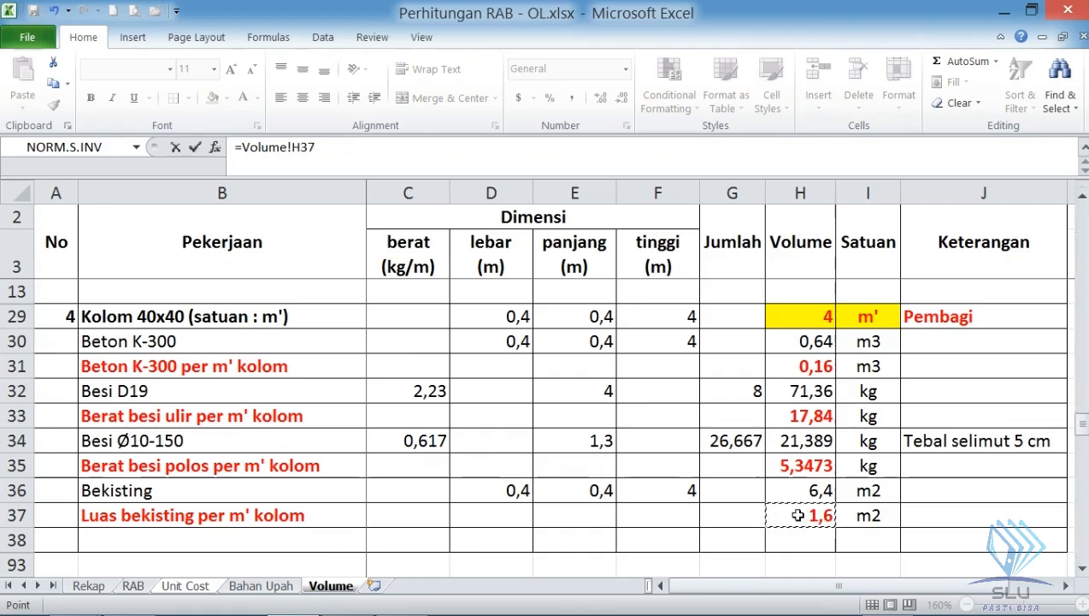
{"action": "key", "text": "Return"}
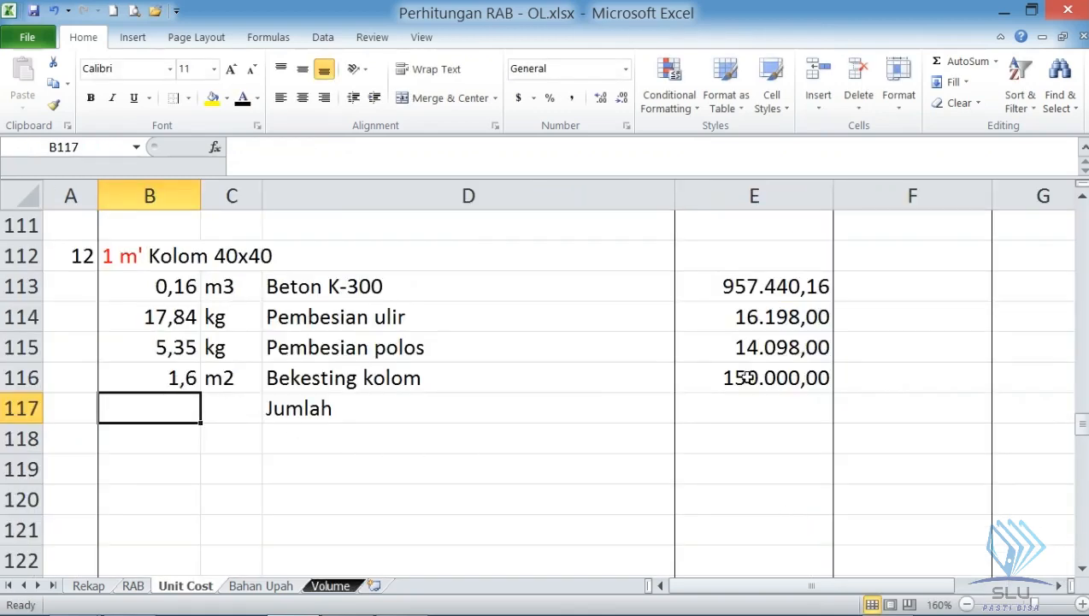
- Check the unit prices in E113:E116, then calculate the Beton K-300 cost in F113 with =B113*E113 and fill it down to F116
{"action": "scroll", "coordinate": [760, 369], "scroll_direction": "up", "scroll_amount": 2}
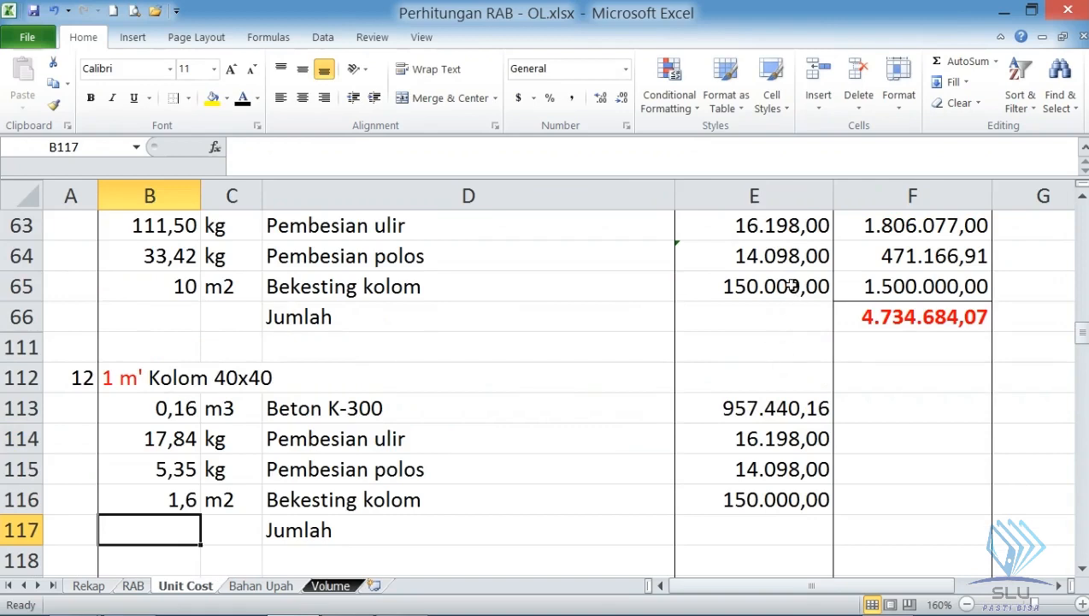
{"action": "left_click", "coordinate": [790, 408]}
{"action": "left_click", "coordinate": [787, 441]}
{"action": "left_click", "coordinate": [786, 471]}
{"action": "left_click", "coordinate": [785, 498]}
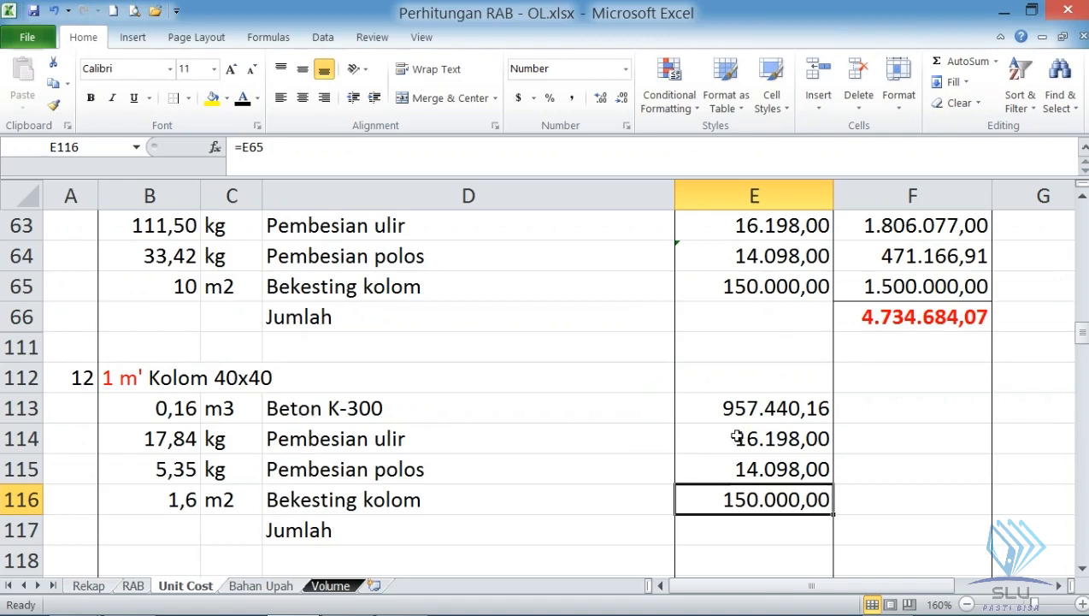
{"action": "left_click", "coordinate": [877, 412]}
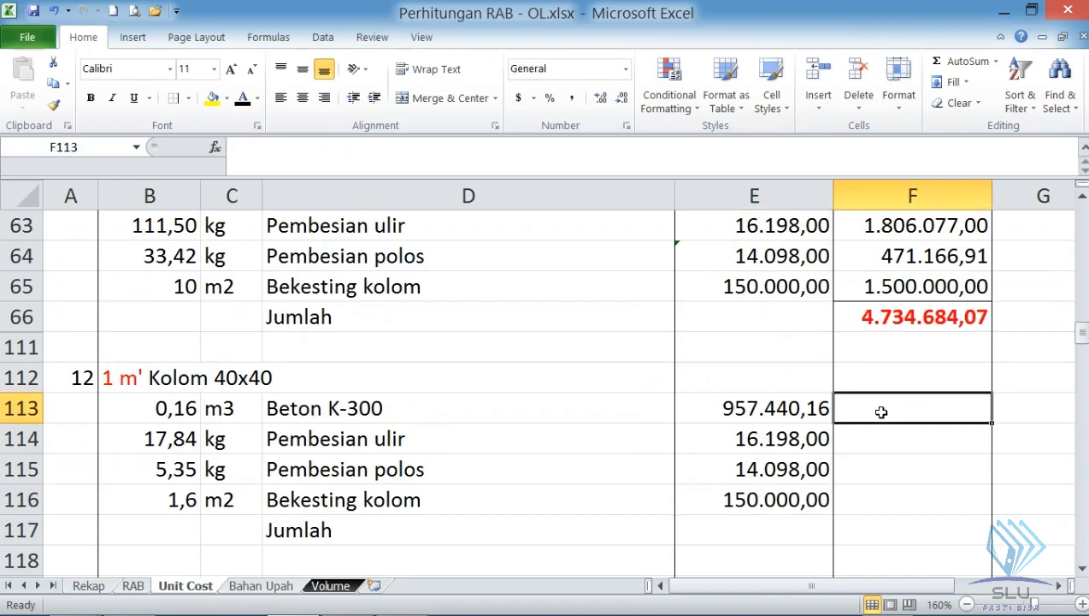
{"action": "type", "text": "="}
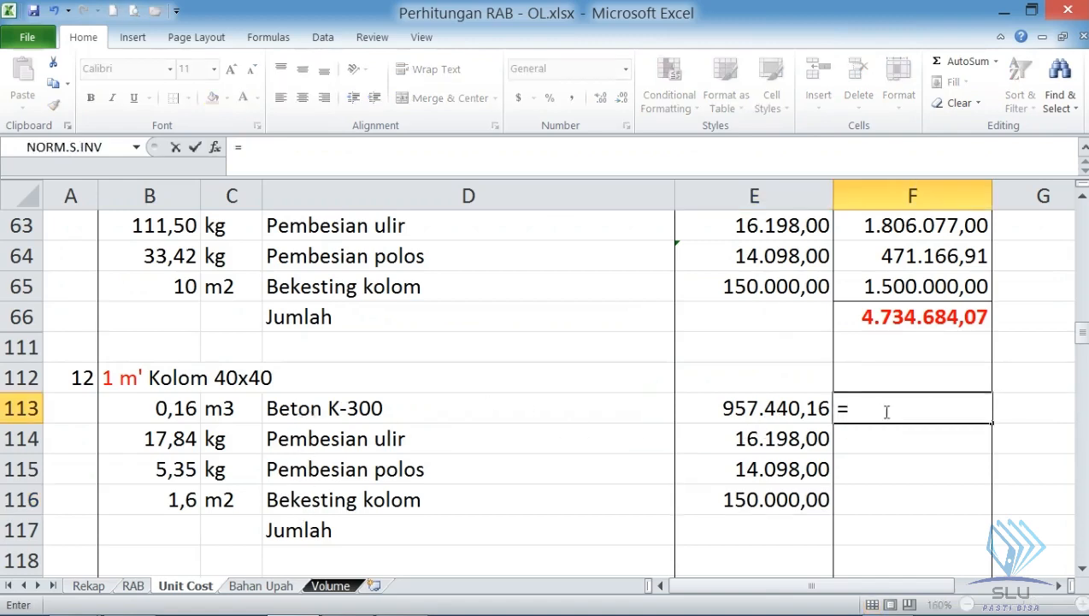
{"action": "left_click", "coordinate": [164, 398]}
{"action": "type", "text": "*"}
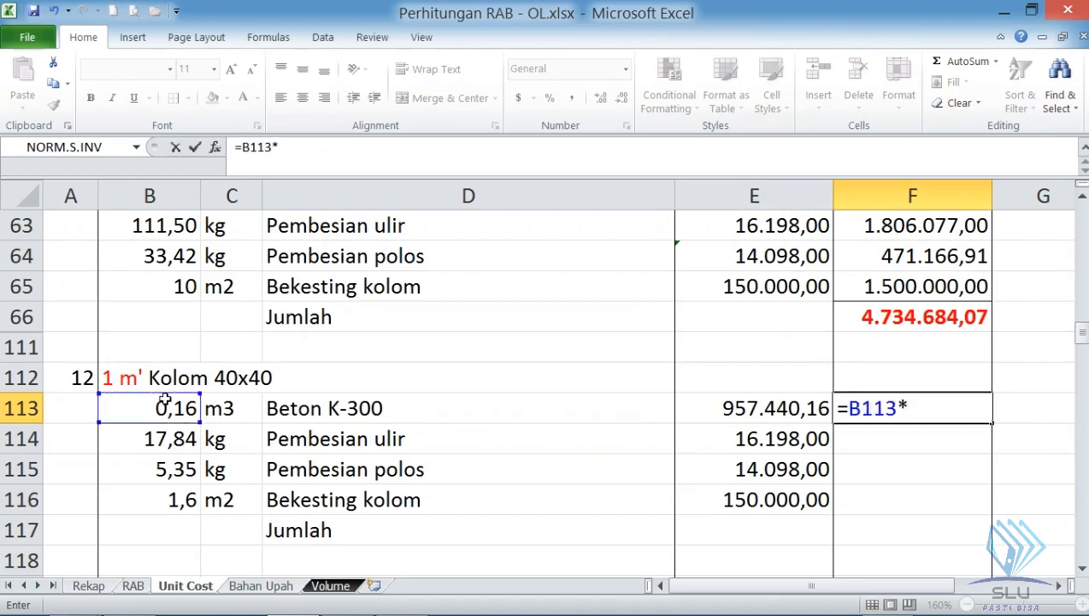
{"action": "left_click", "coordinate": [698, 413]}
{"action": "key", "text": "ctrl+Return"}
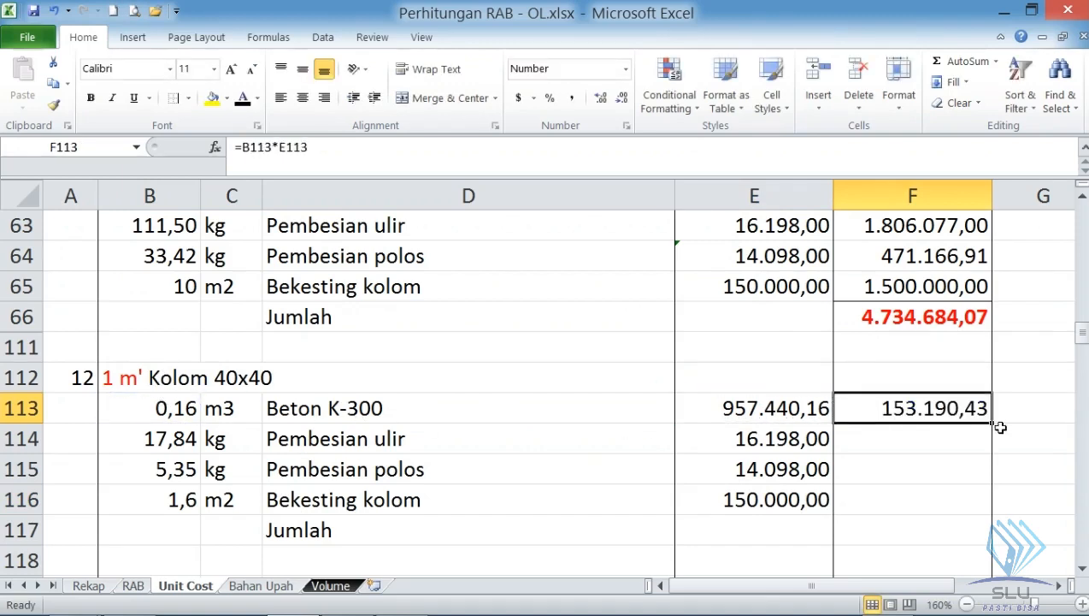
{"action": "left_click_drag", "start_coordinate": [994, 424], "coordinate": [997, 508]}
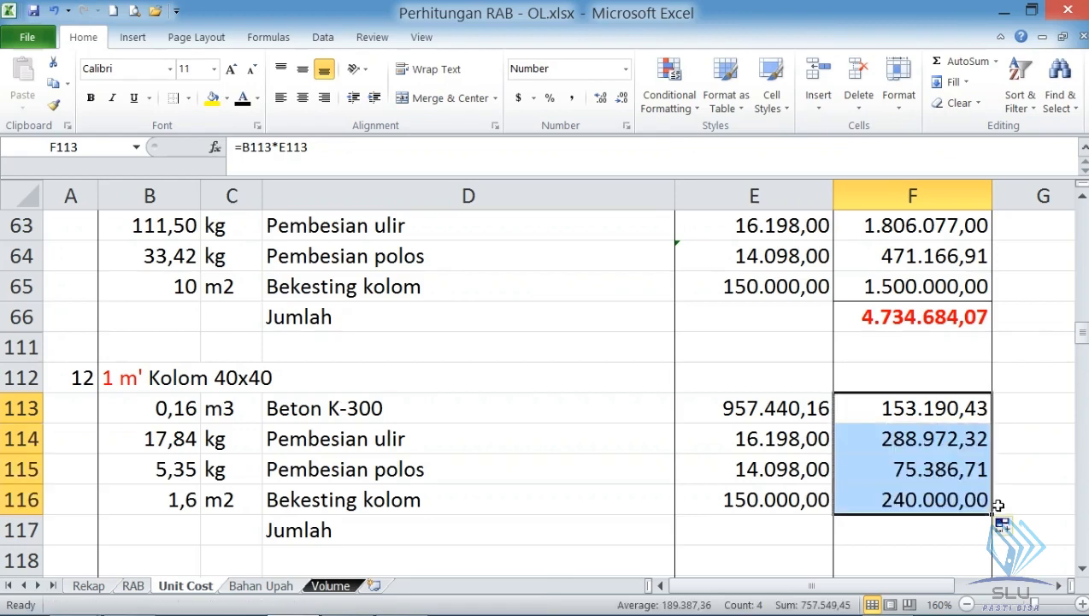
- Add a bottom border to F116 and total the 1 m' Kolom 40x40 costs in F117 with =SUM(F113:F116)
{"action": "left_click", "coordinate": [972, 504]}
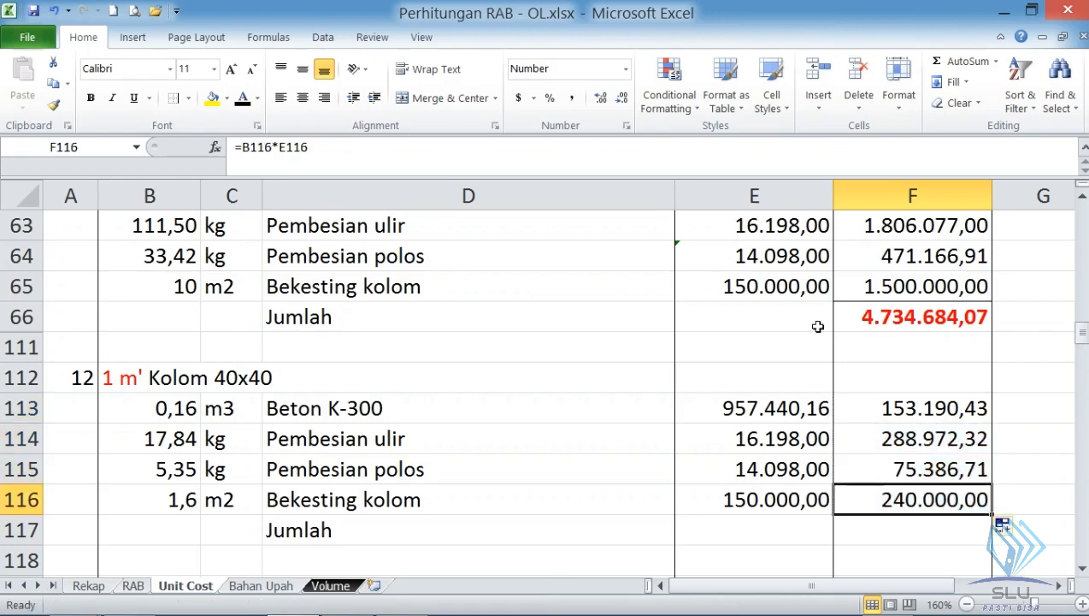
{"action": "left_click", "coordinate": [189, 98]}
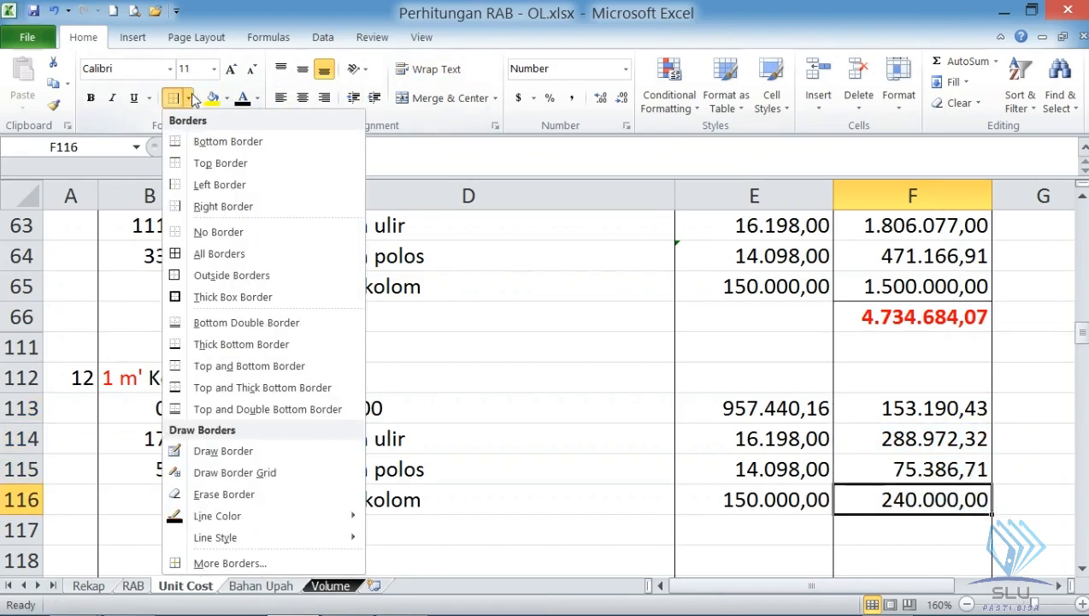
{"action": "left_click", "coordinate": [194, 150]}
{"action": "left_click", "coordinate": [890, 535]}
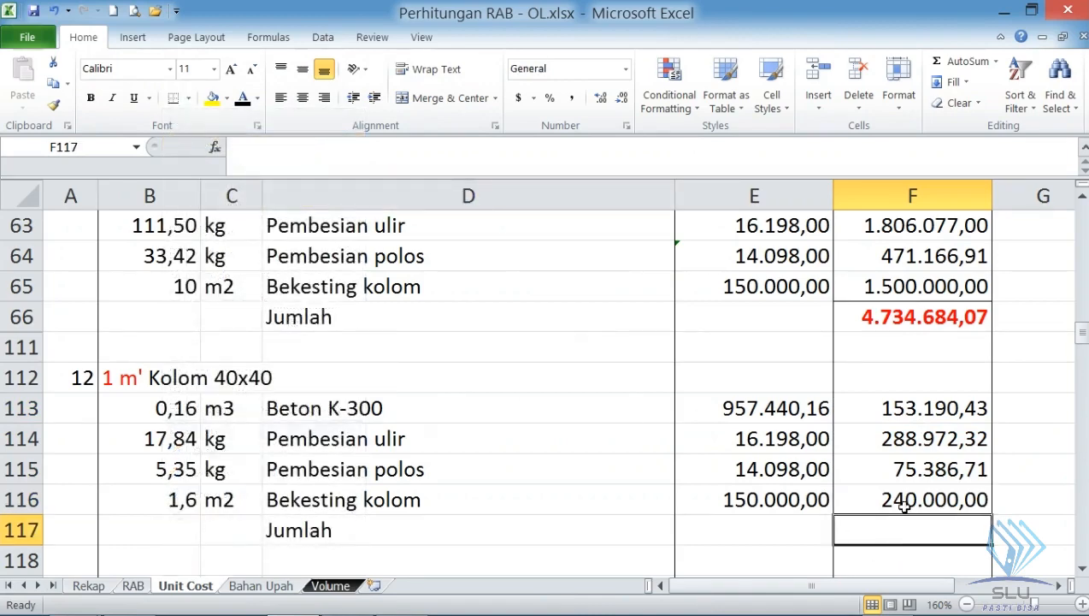
{"action": "left_click", "coordinate": [963, 61]}
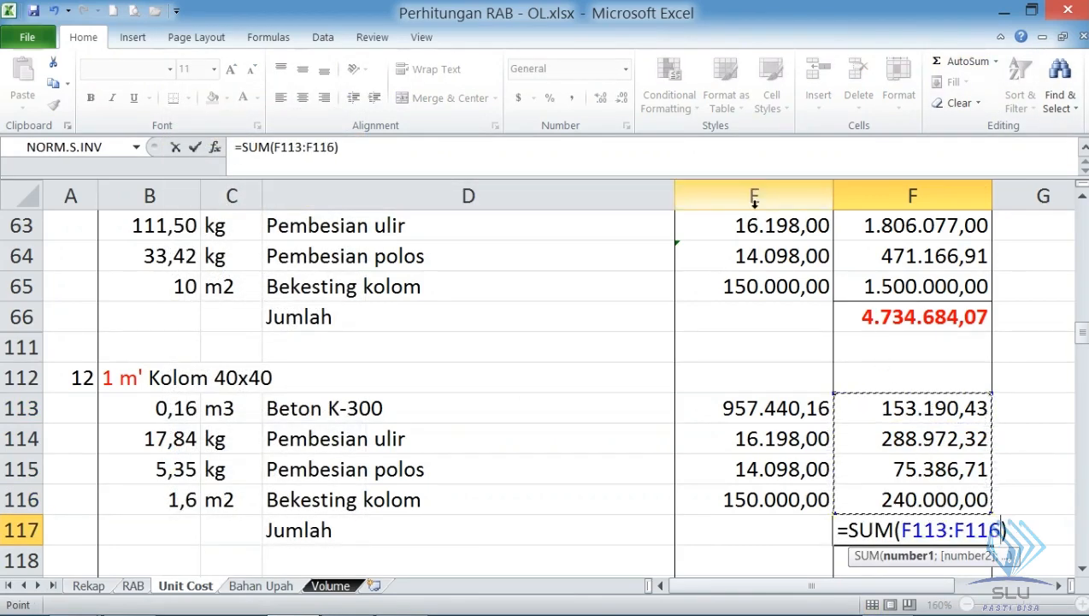
{"action": "key", "text": "ctrl+Return"}
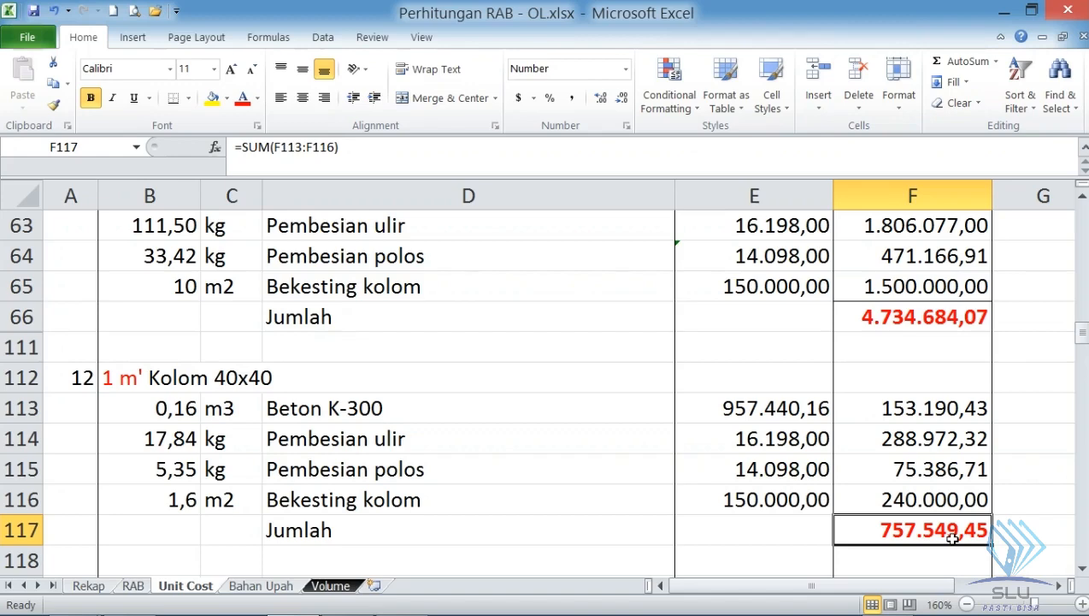
- On the RAB sheet, enter m' as the unit of item 1a Kolom 40x40 in D16
{"action": "left_click", "coordinate": [133, 585]}
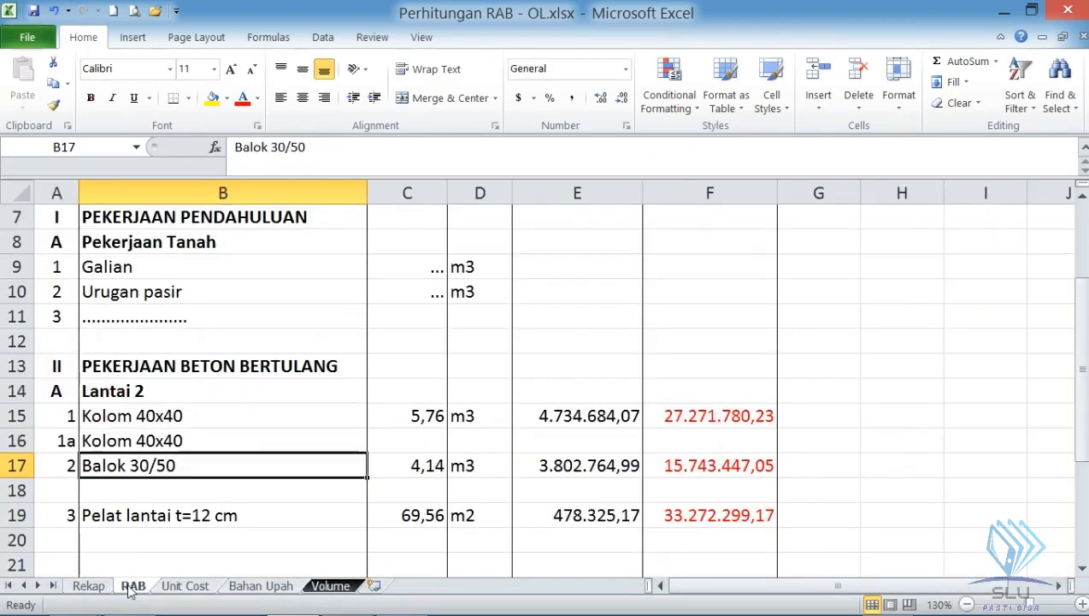
{"action": "left_click", "coordinate": [127, 440]}
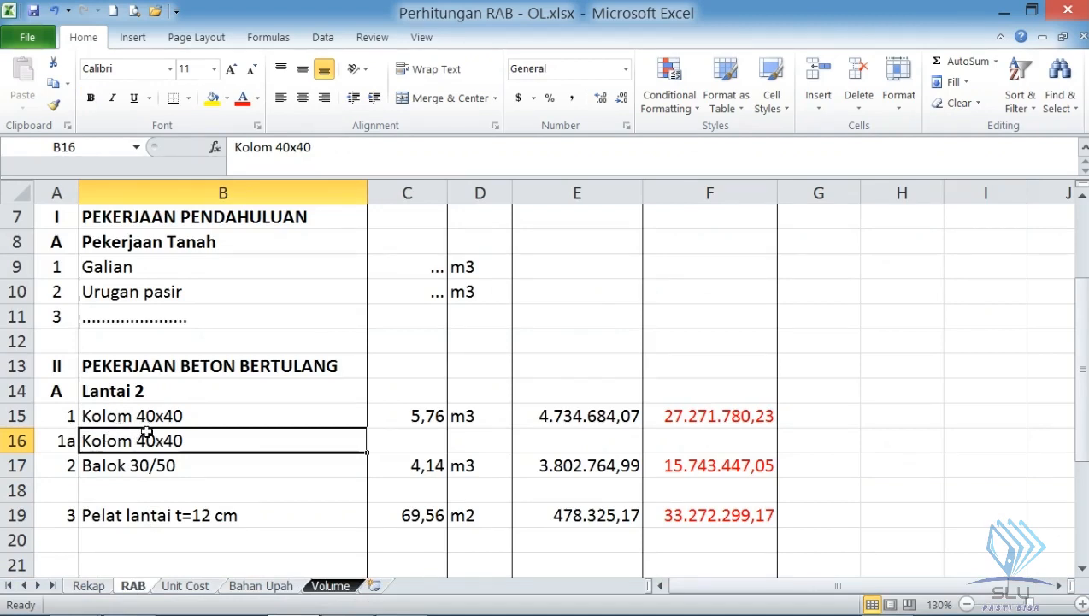
{"action": "left_click", "coordinate": [484, 437]}
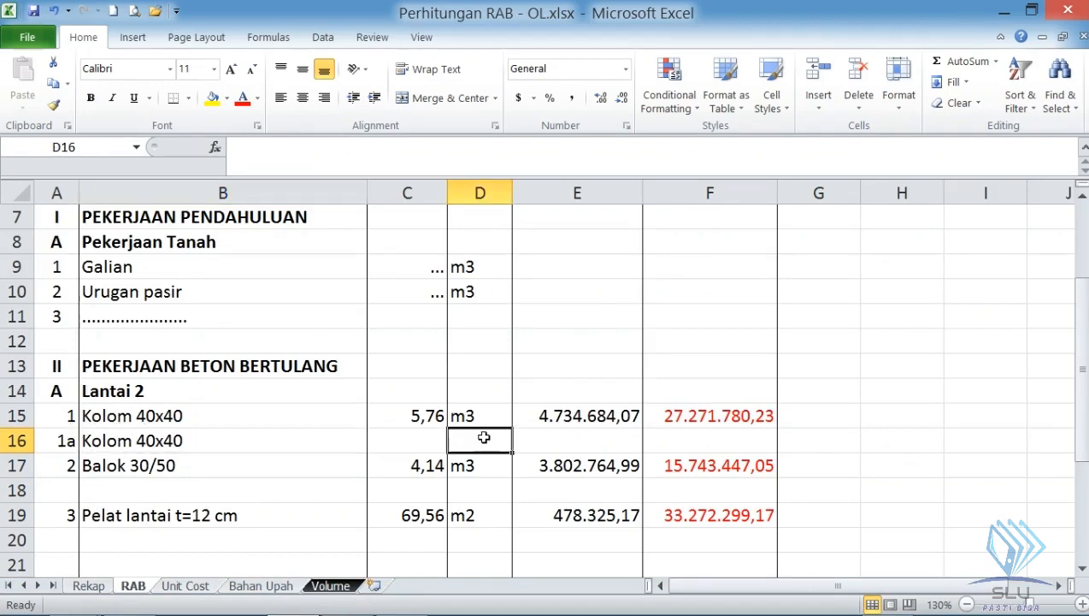
{"action": "type", "text": "m'"}
- After viewing the columns in the SketchUp model, return to the workbook and enter the total column length in C16 as =9*4
{"action": "left_click", "coordinate": [431, 443]}
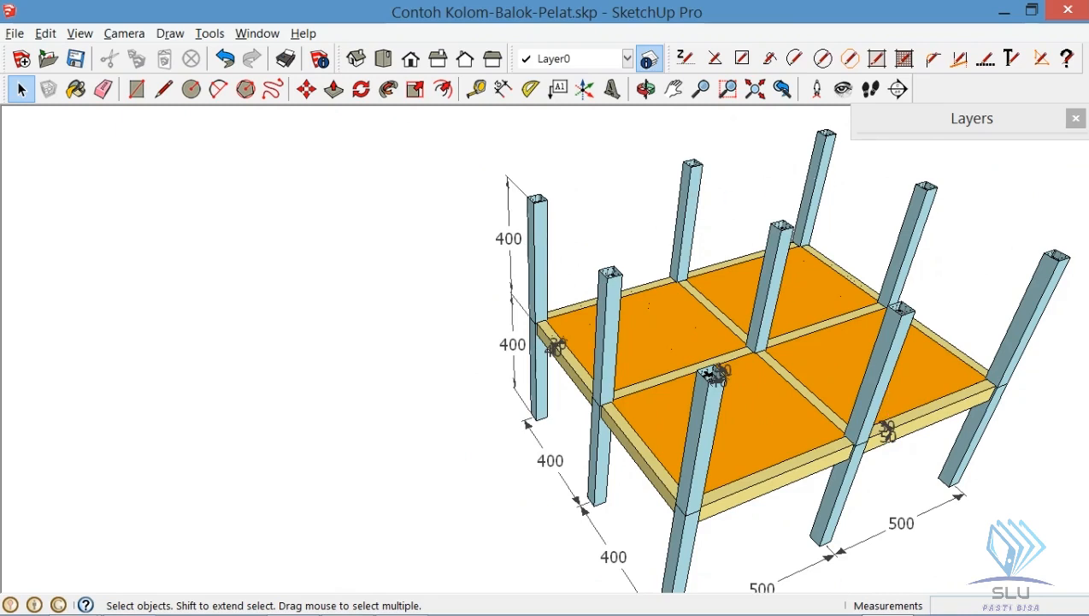
{"action": "left_click", "coordinate": [1005, 15]}
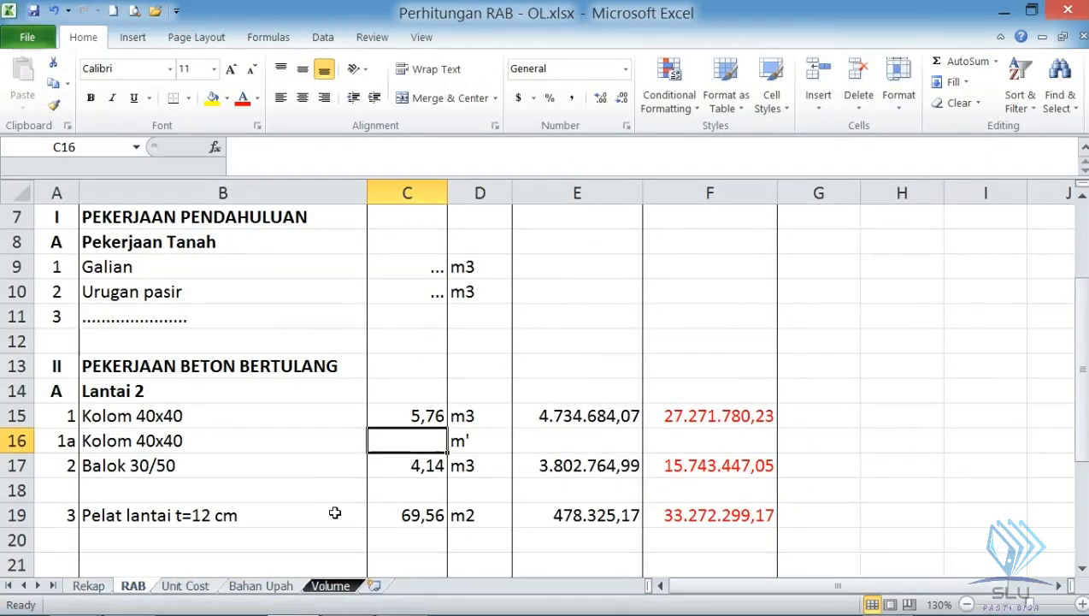
{"action": "type", "text": "=9"}
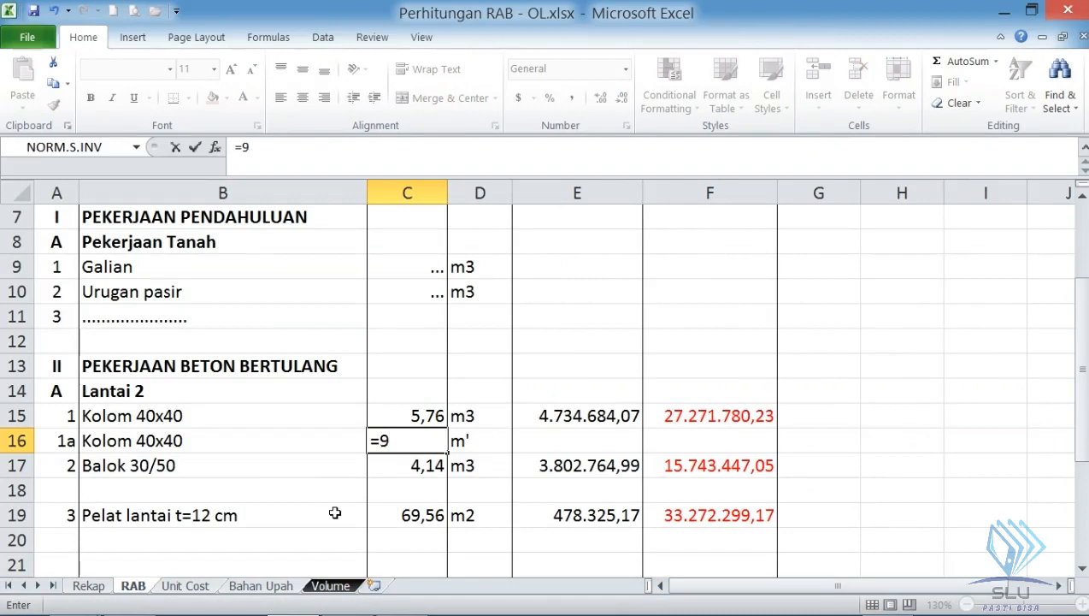
{"action": "type", "text": "*4"}
{"action": "key", "text": "Return"}
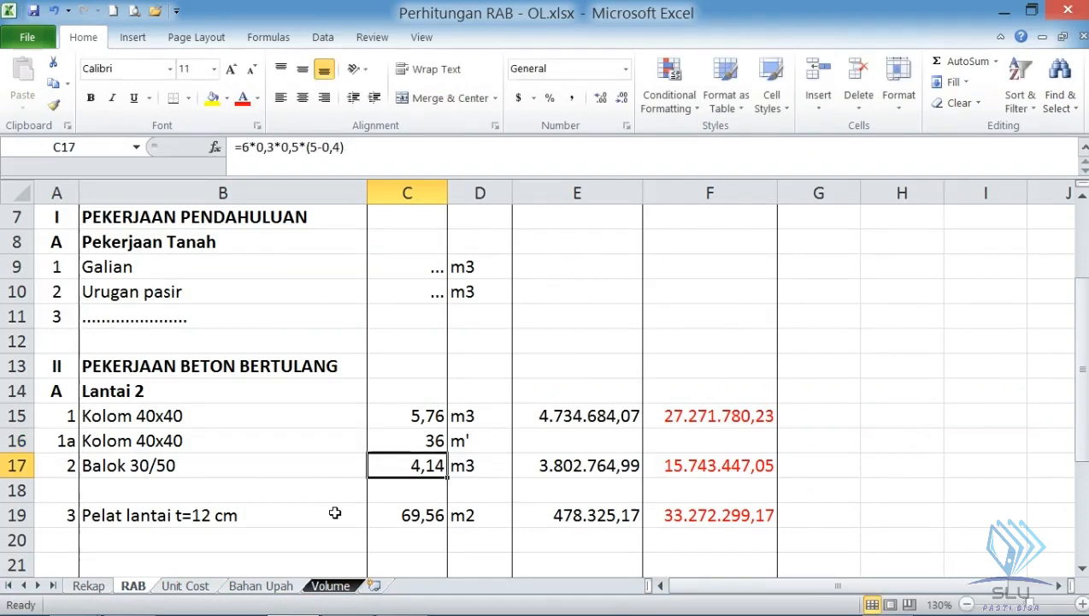
- Link the unit price of item 1a Kolom 40x40 in E16 to its per-metre total with ='Unit Cost'!F117
{"action": "left_click", "coordinate": [558, 442]}
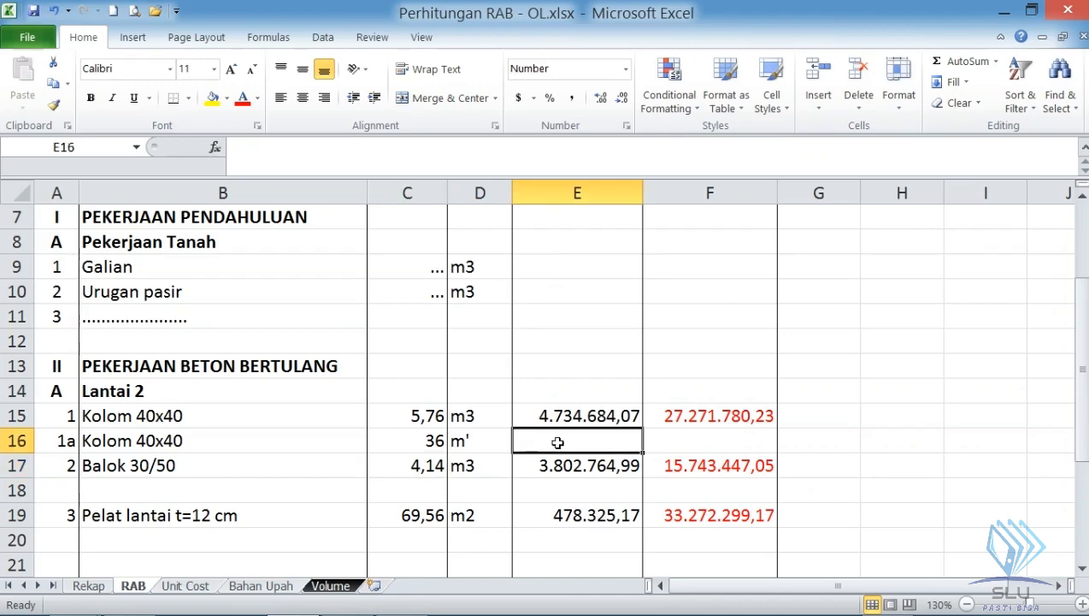
{"action": "type", "text": "="}
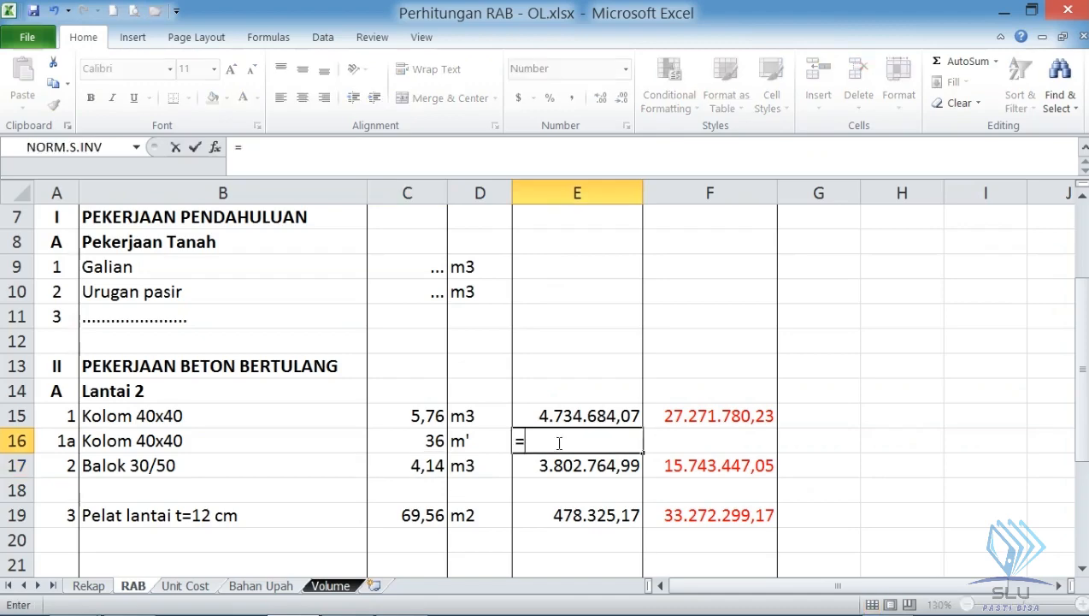
{"action": "left_click", "coordinate": [196, 590]}
{"action": "left_click", "coordinate": [881, 525]}
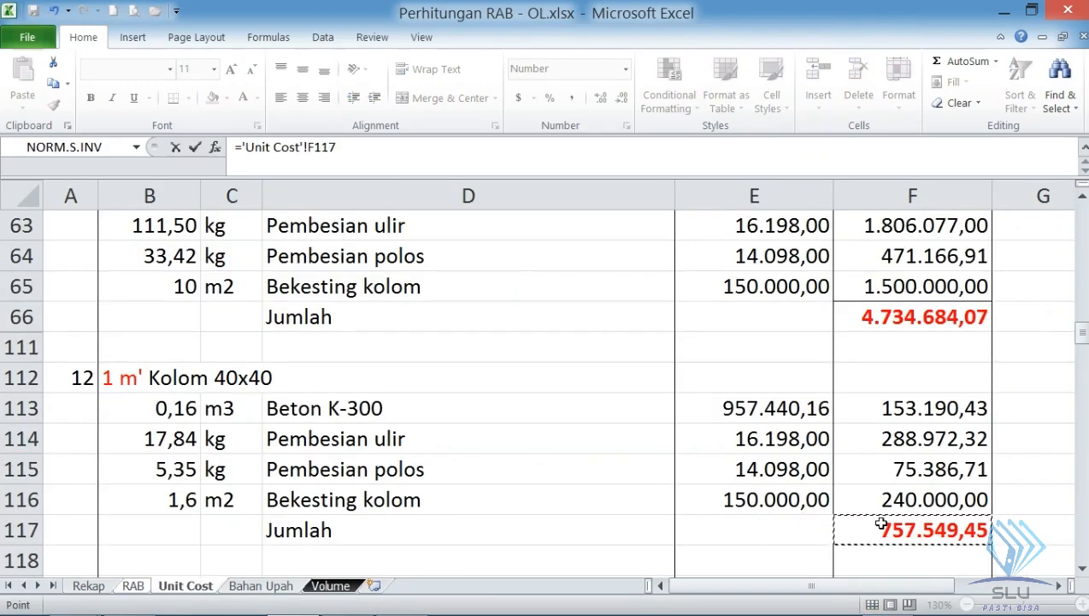
{"action": "key", "text": "Return"}
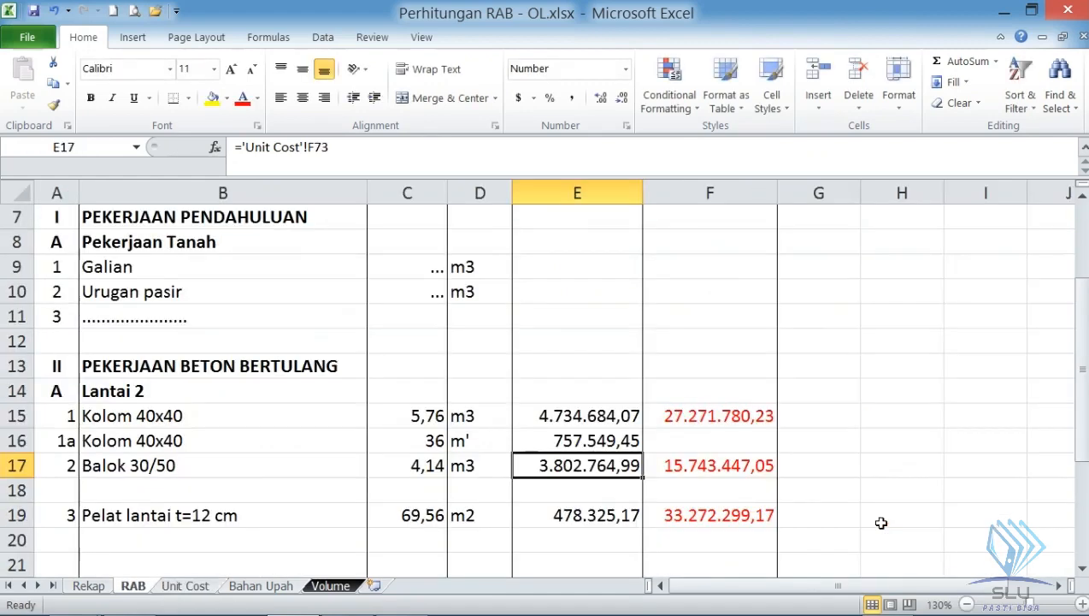
- Calculate the total price of item 1a Kolom 40x40 in F16 with =C16*E16
{"action": "left_click", "coordinate": [737, 437]}
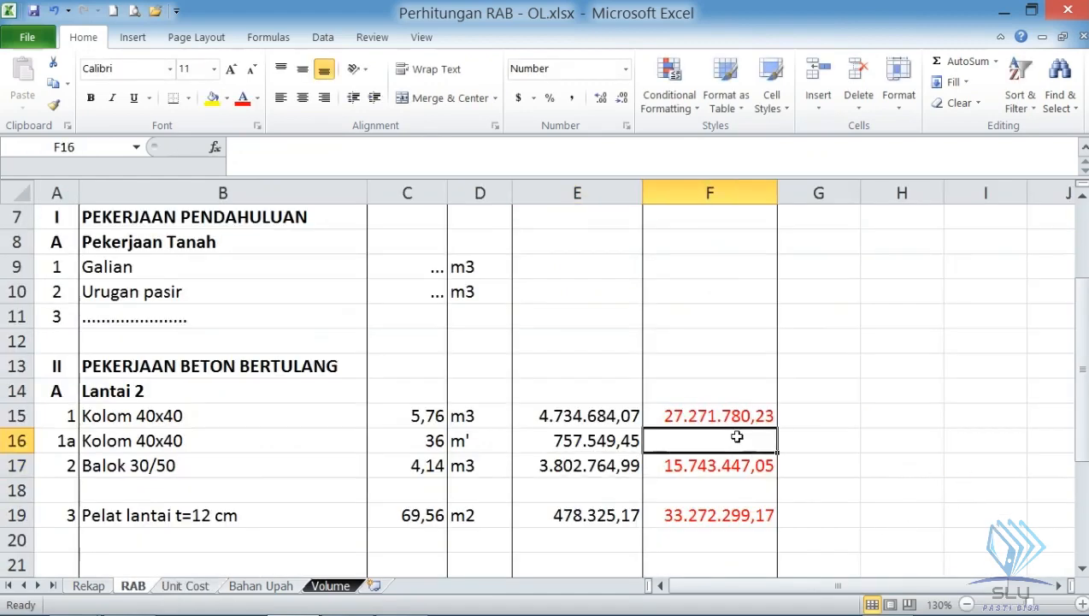
{"action": "type", "text": "="}
{"action": "left_click", "coordinate": [433, 440]}
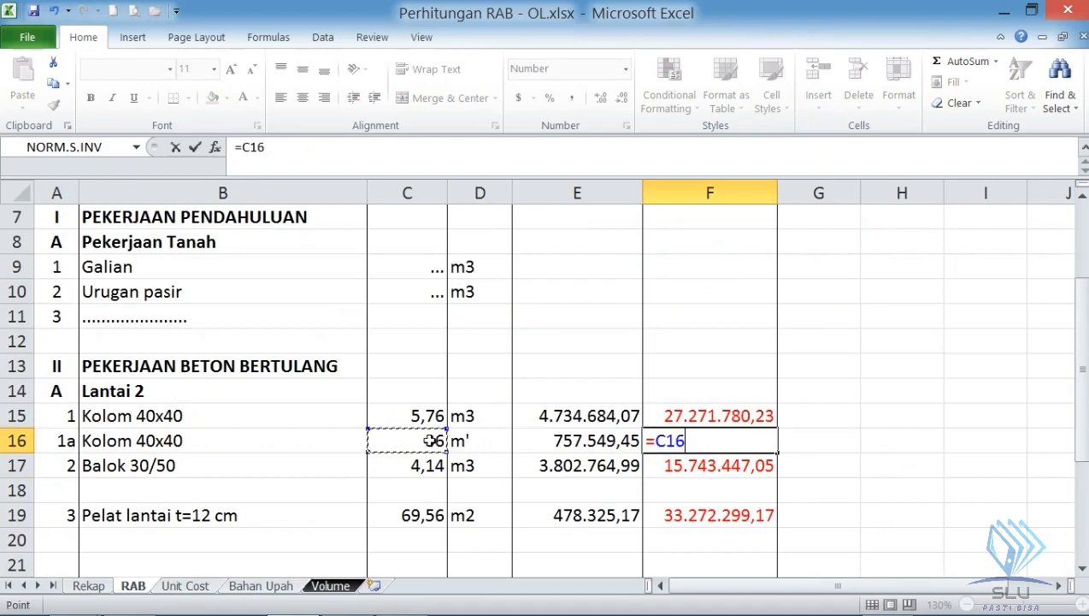
{"action": "type", "text": "*"}
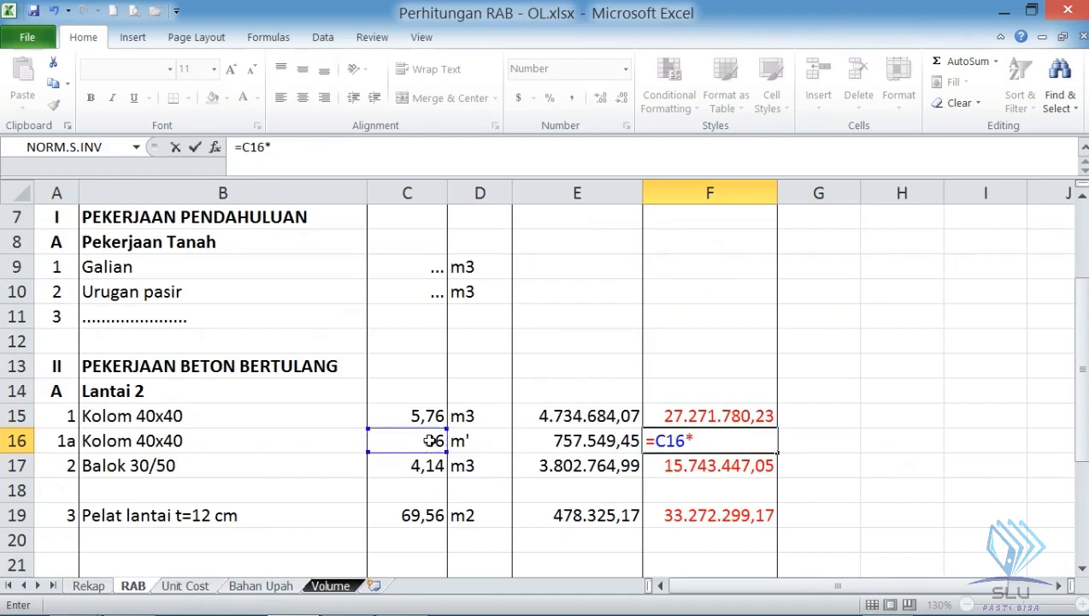
{"action": "left_click", "coordinate": [530, 442]}
{"action": "key", "text": "Return"}
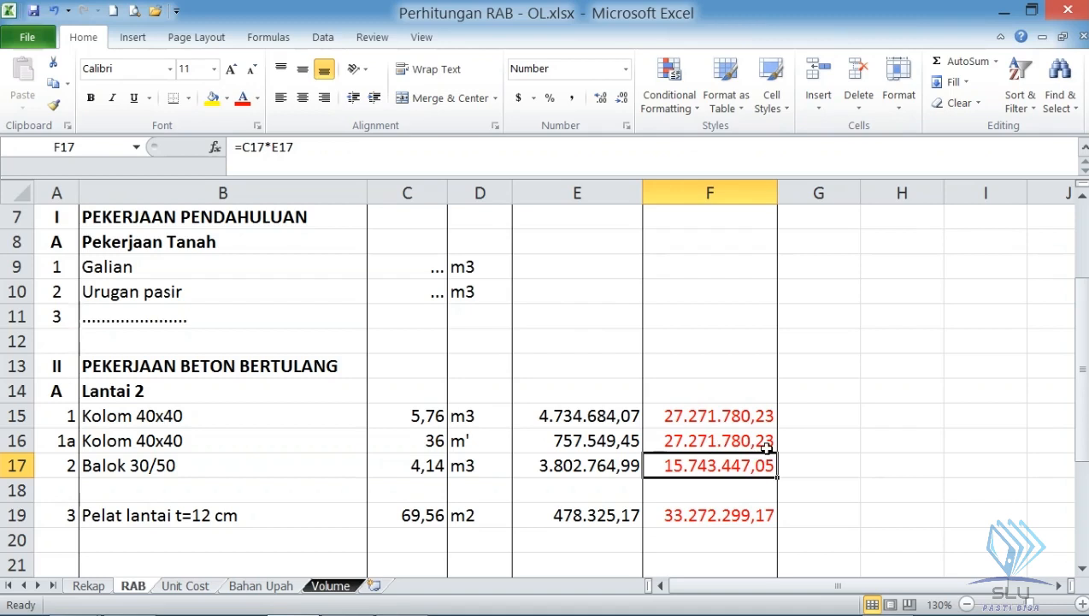
- Compare the total price of Kolom 40x40 calculated per m3 in F15 with the per-metre total in F16
{"action": "left_click", "coordinate": [710, 419]}
{"action": "left_click", "coordinate": [710, 442]}
{"action": "left_click", "coordinate": [717, 418]}
{"action": "left_click", "coordinate": [714, 441]}
{"action": "left_click", "coordinate": [713, 419]}
{"action": "left_click", "coordinate": [715, 443]}
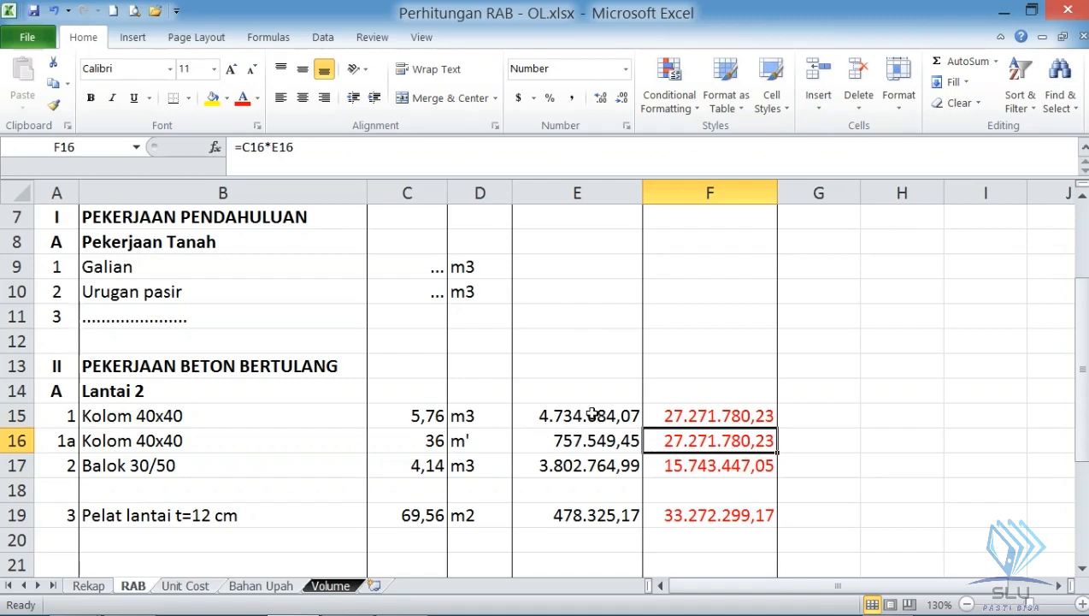
- Compare the quantity, unit, unit price and total of Kolom 40x40 in row 15 with those of item 1a in row 16
{"action": "left_click", "coordinate": [477, 418]}
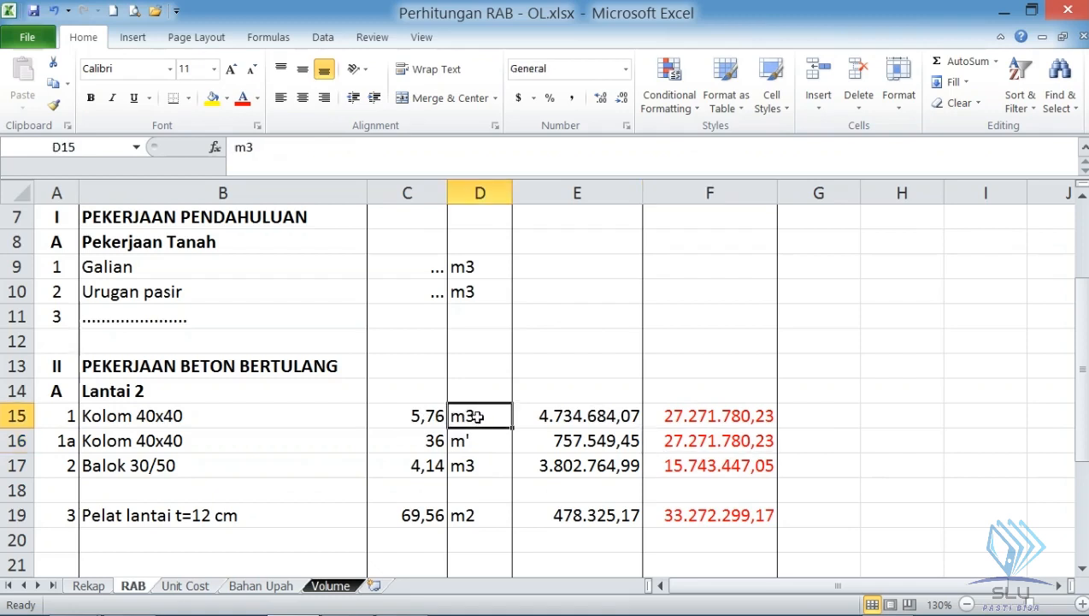
{"action": "left_click", "coordinate": [415, 416]}
{"action": "left_click", "coordinate": [590, 419]}
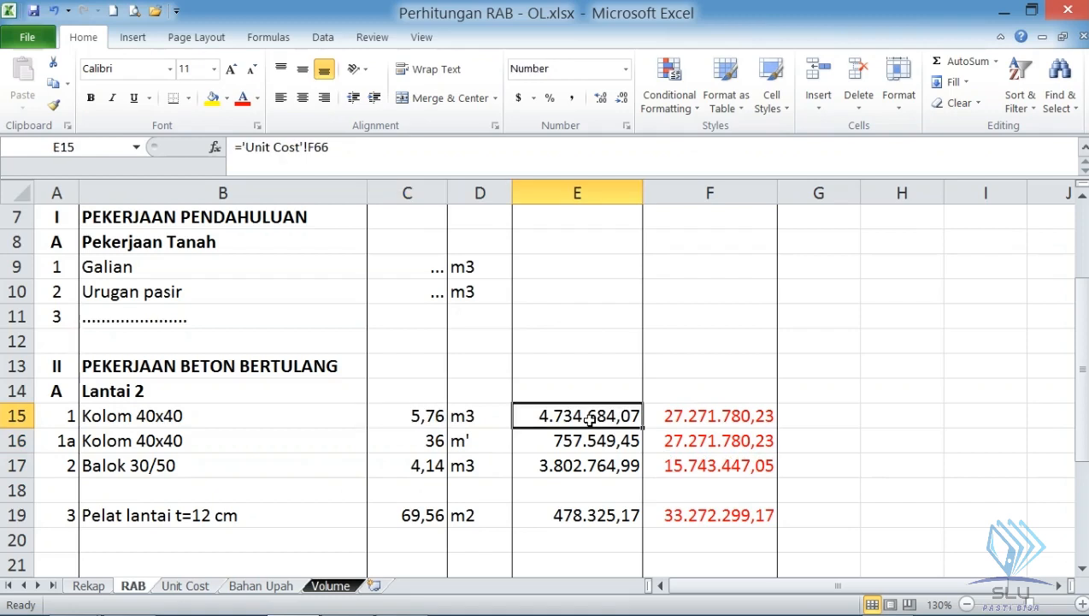
{"action": "left_click", "coordinate": [721, 422]}
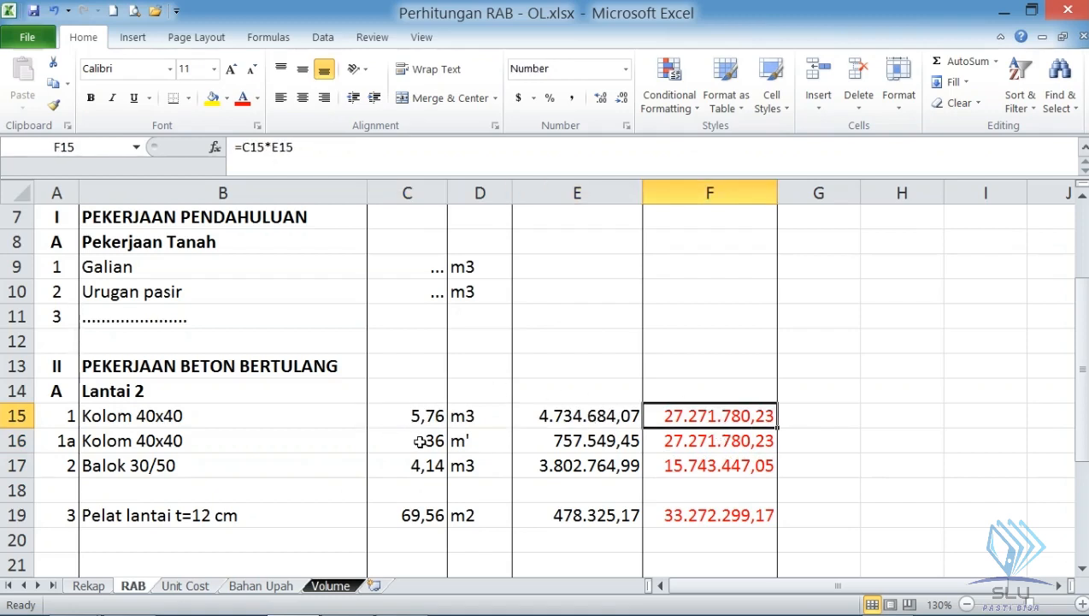
{"action": "left_click", "coordinate": [463, 441]}
{"action": "left_click", "coordinate": [434, 446]}
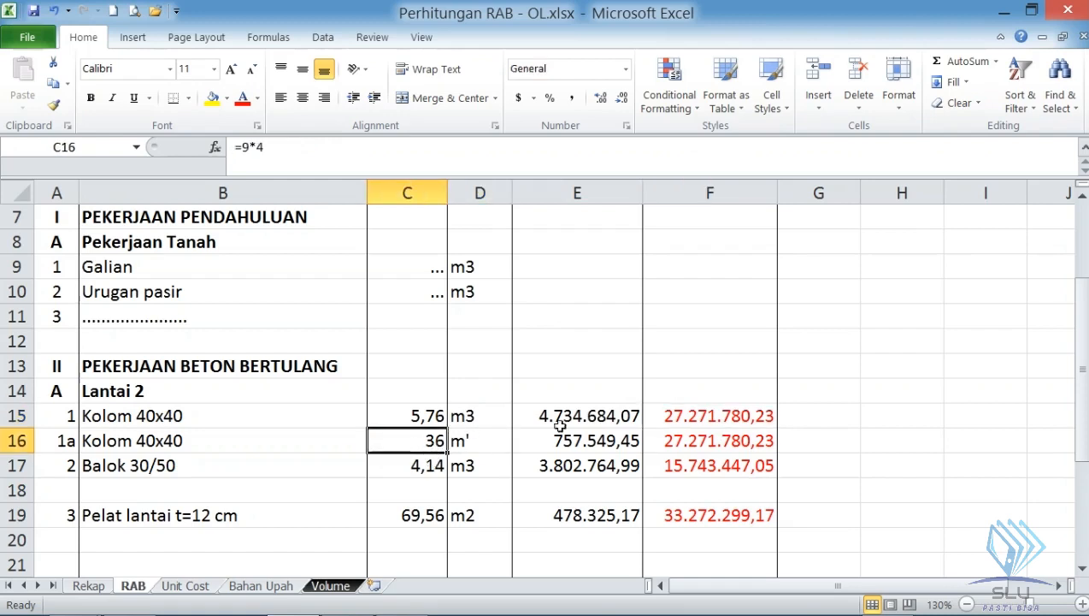
{"action": "left_click", "coordinate": [589, 441]}
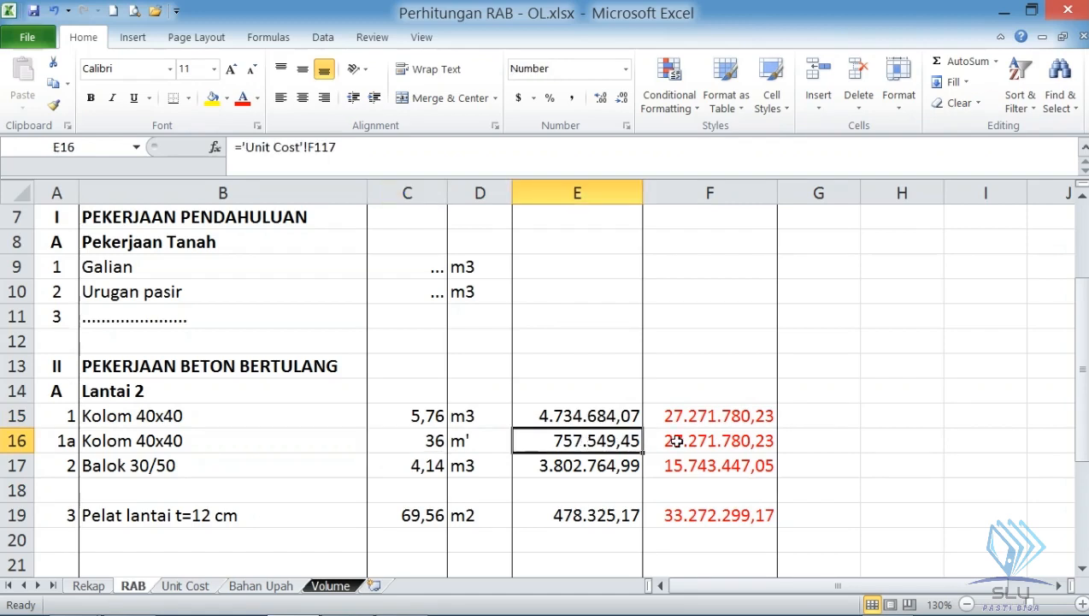
{"action": "left_click", "coordinate": [677, 442]}
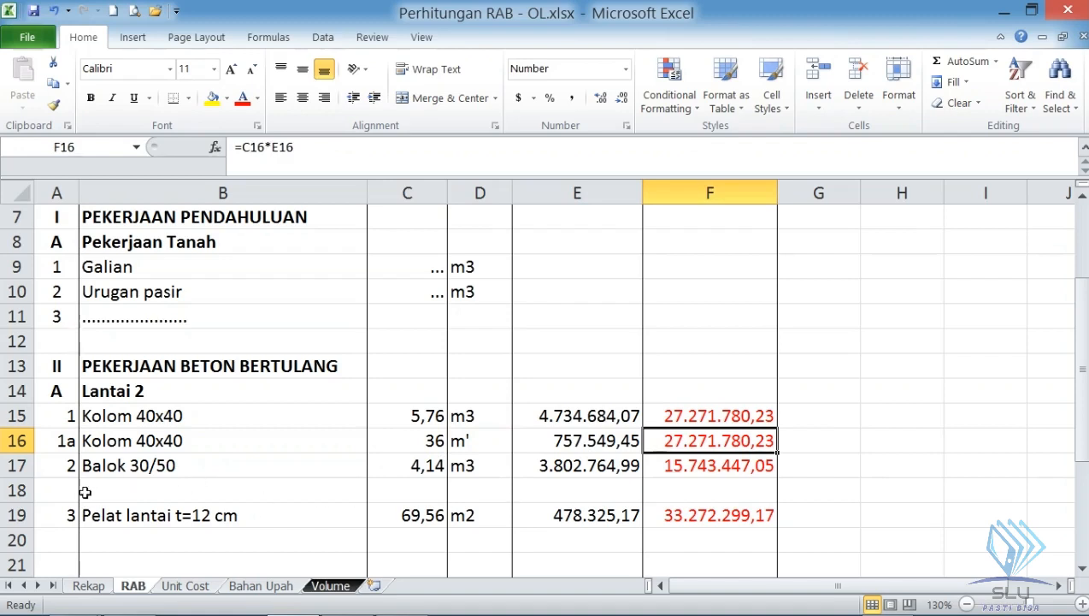
- Add item 2a in row 18 by numbering A18 as 2a and copying the description Balok 30/50 from B17 into B18
{"action": "left_click", "coordinate": [56, 481]}
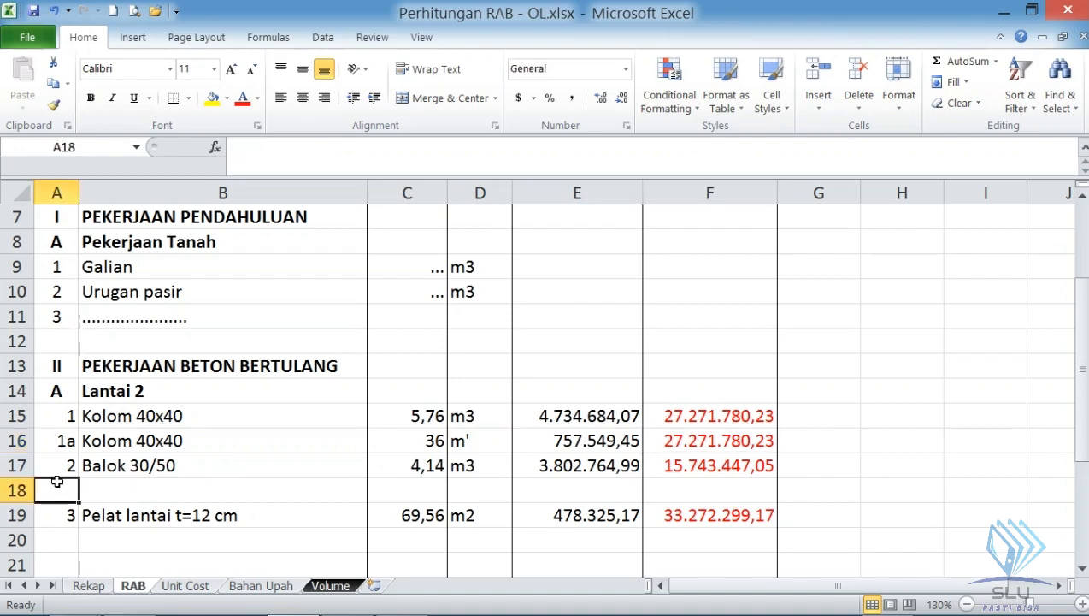
{"action": "type", "text": "2a"}
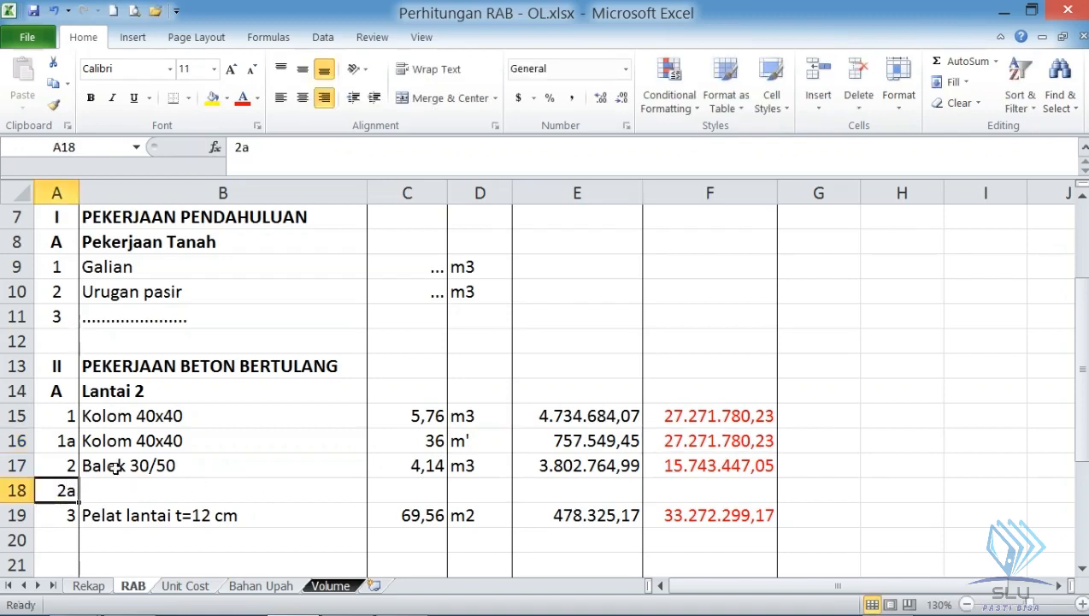
{"action": "left_click", "coordinate": [115, 466]}
{"action": "key", "text": "ctrl+c"}
{"action": "left_click", "coordinate": [107, 486]}
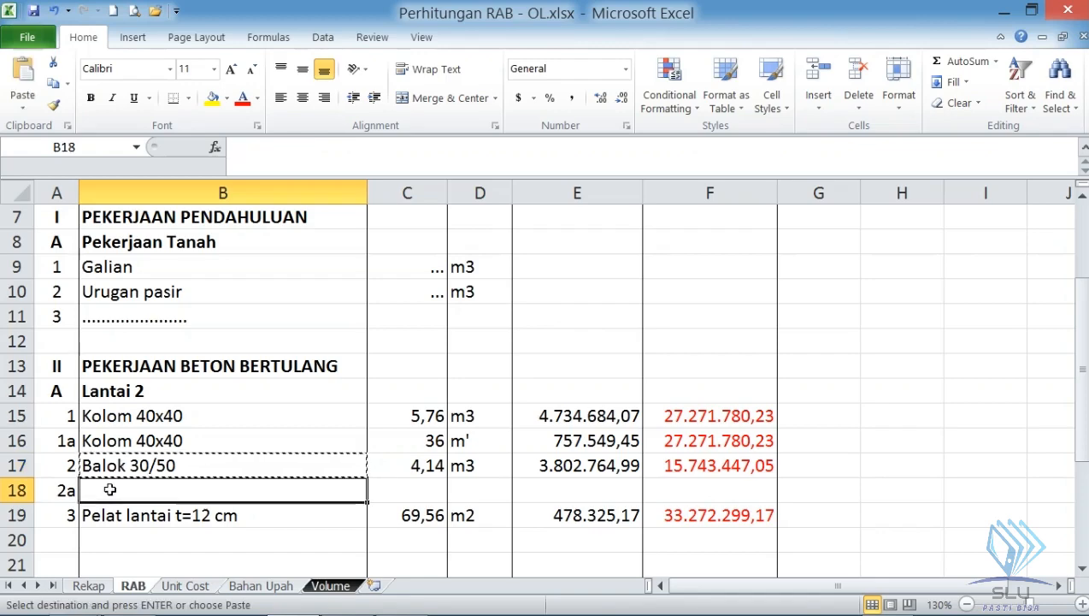
{"action": "key", "text": "ctrl+v"}
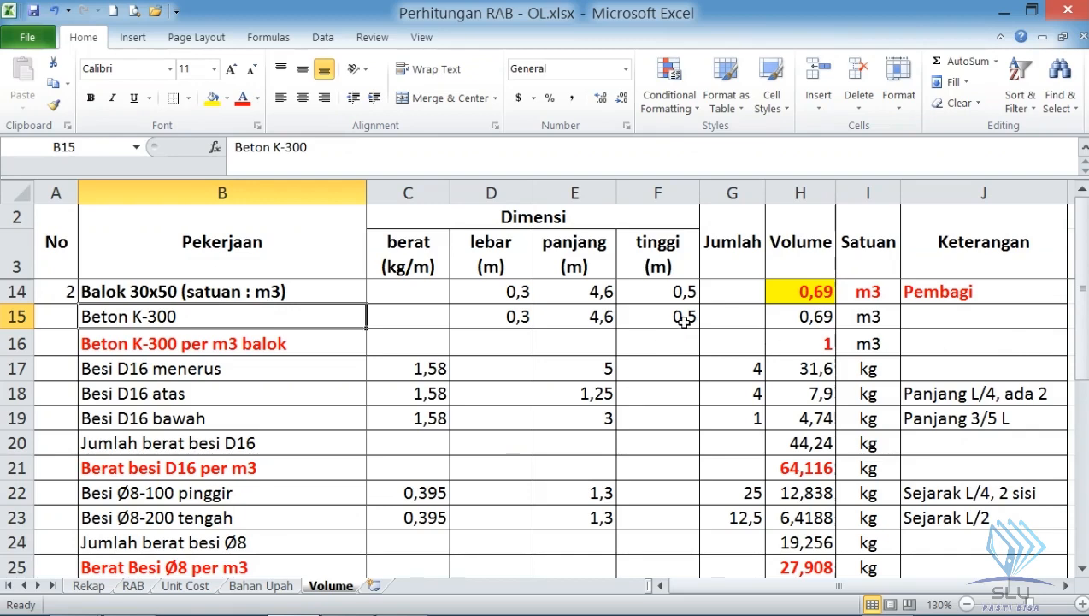
- On the Volume sheet, copy the beam's width, length and height from D14:F14 into D45:F45 of Balok 30x50 (satuan : m')
{"action": "scroll", "coordinate": [684, 319], "scroll_direction": "down", "scroll_amount": 2}
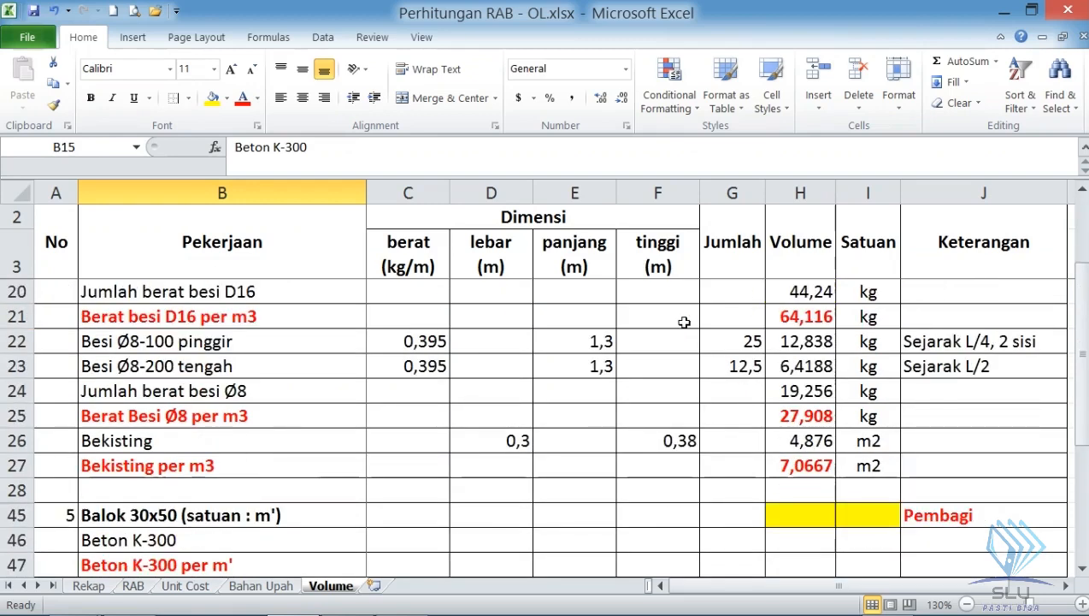
{"action": "scroll", "coordinate": [684, 321], "scroll_direction": "down", "scroll_amount": 2}
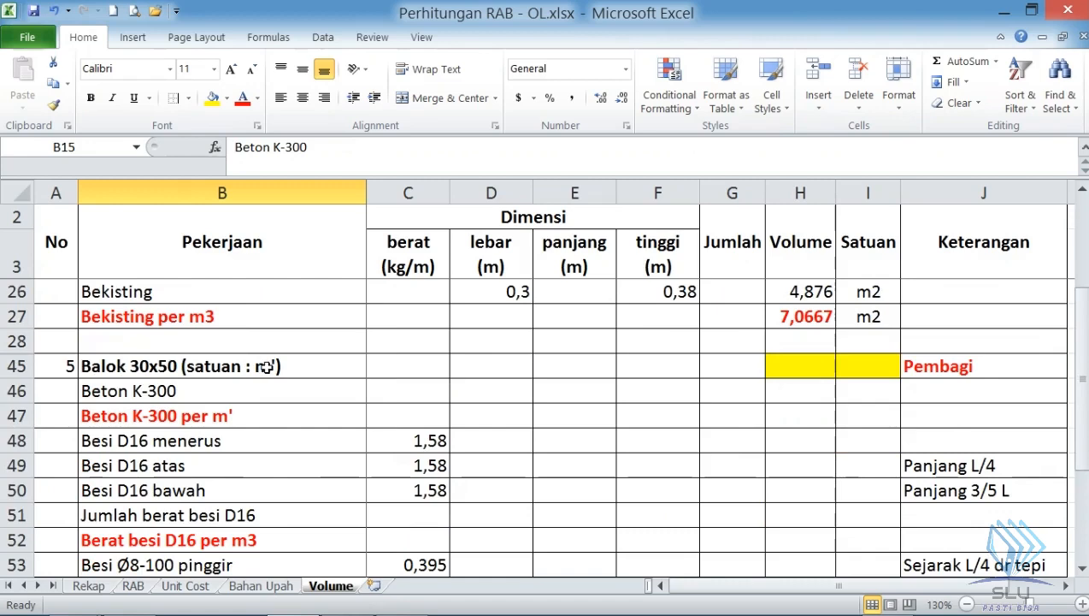
{"action": "scroll", "coordinate": [268, 366], "scroll_direction": "up", "scroll_amount": 3}
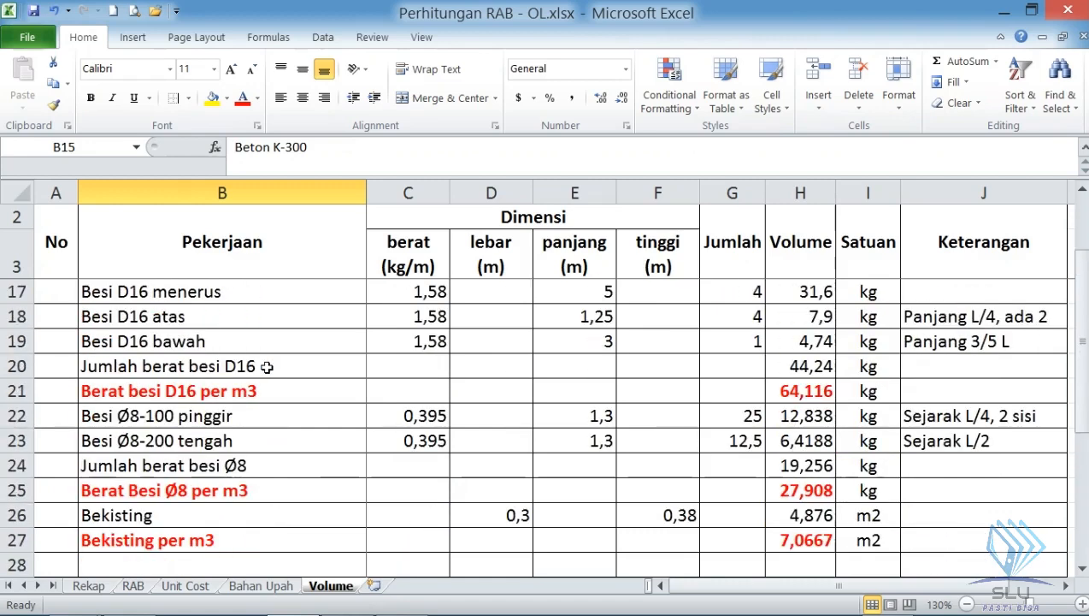
{"action": "scroll", "coordinate": [268, 366], "scroll_direction": "up", "scroll_amount": 1}
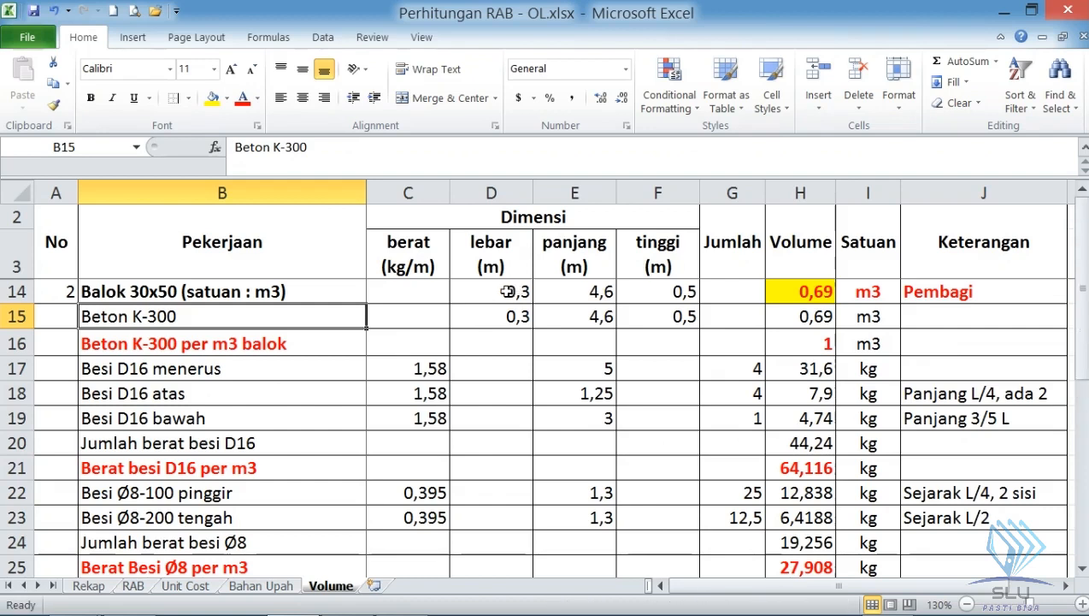
{"action": "left_click_drag", "start_coordinate": [507, 292], "coordinate": [685, 288]}
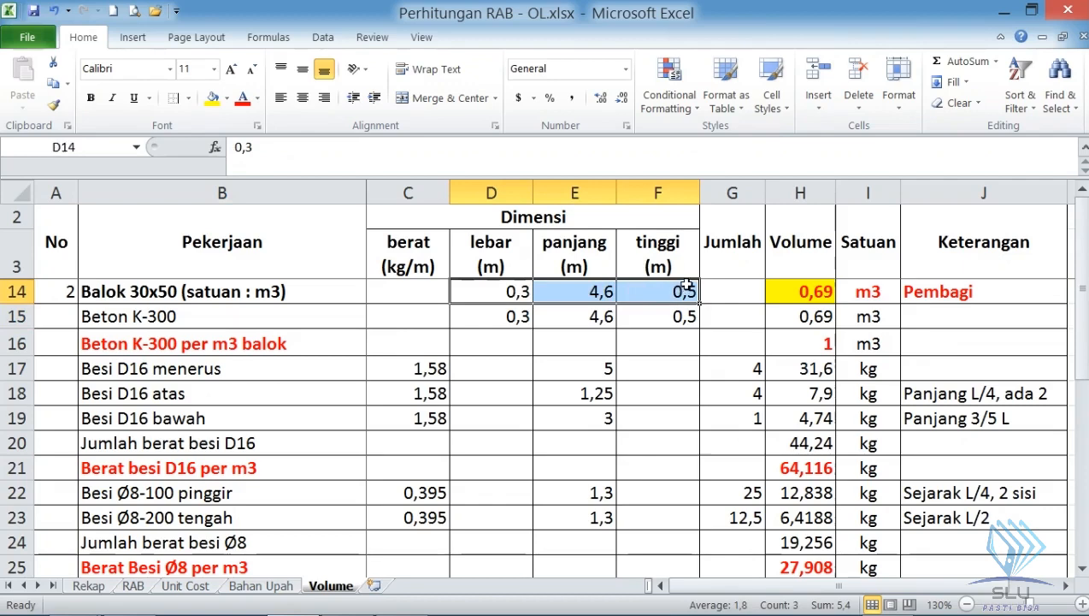
{"action": "key", "text": "ctrl+c"}
{"action": "scroll", "coordinate": [603, 343], "scroll_direction": "down", "scroll_amount": 2}
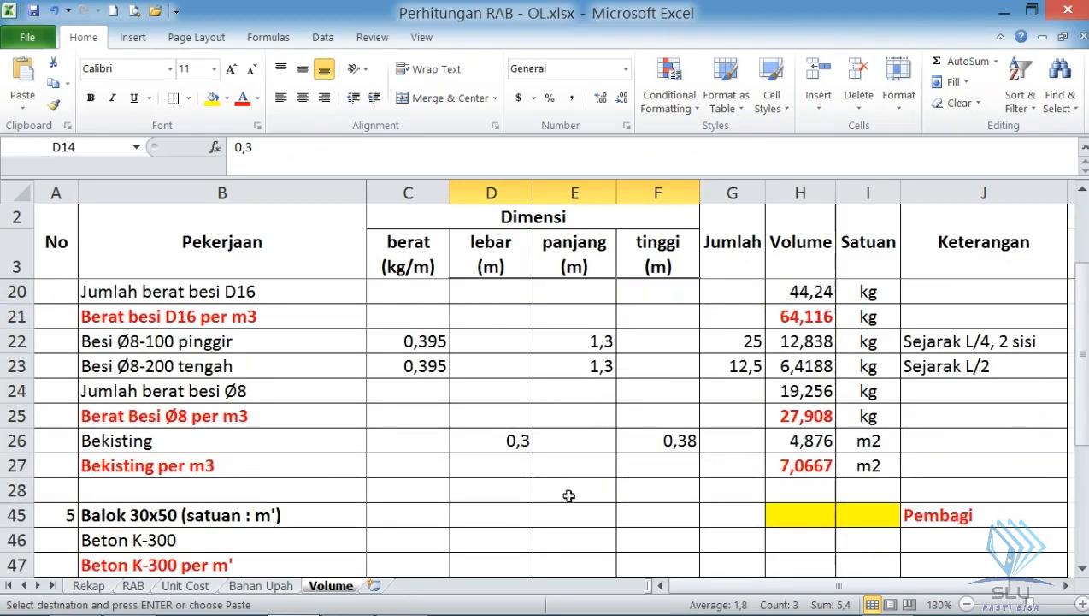
{"action": "left_click", "coordinate": [513, 513]}
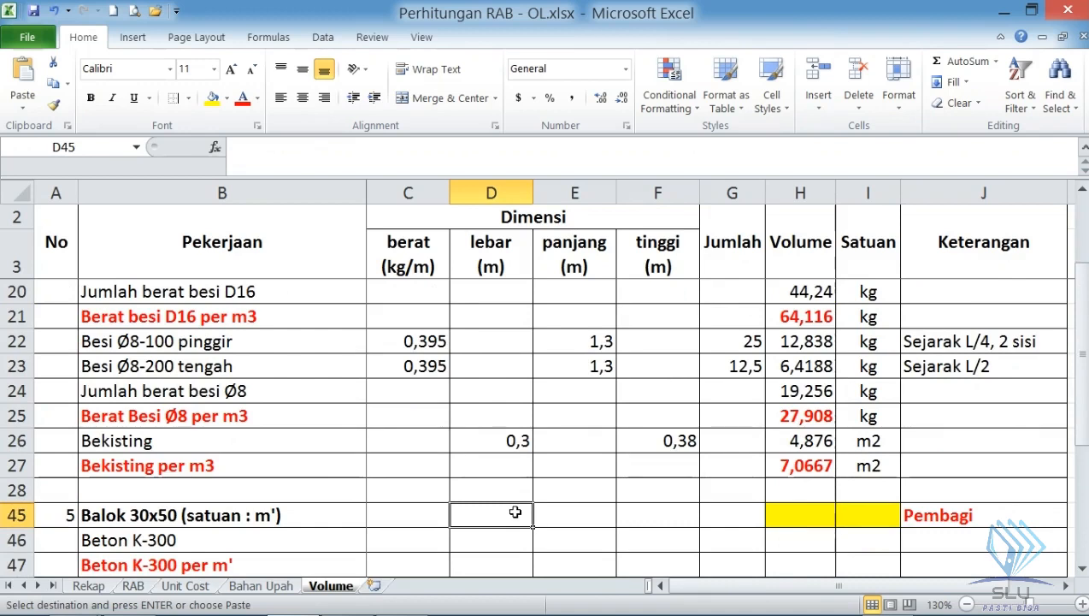
{"action": "key", "text": "ctrl+v"}
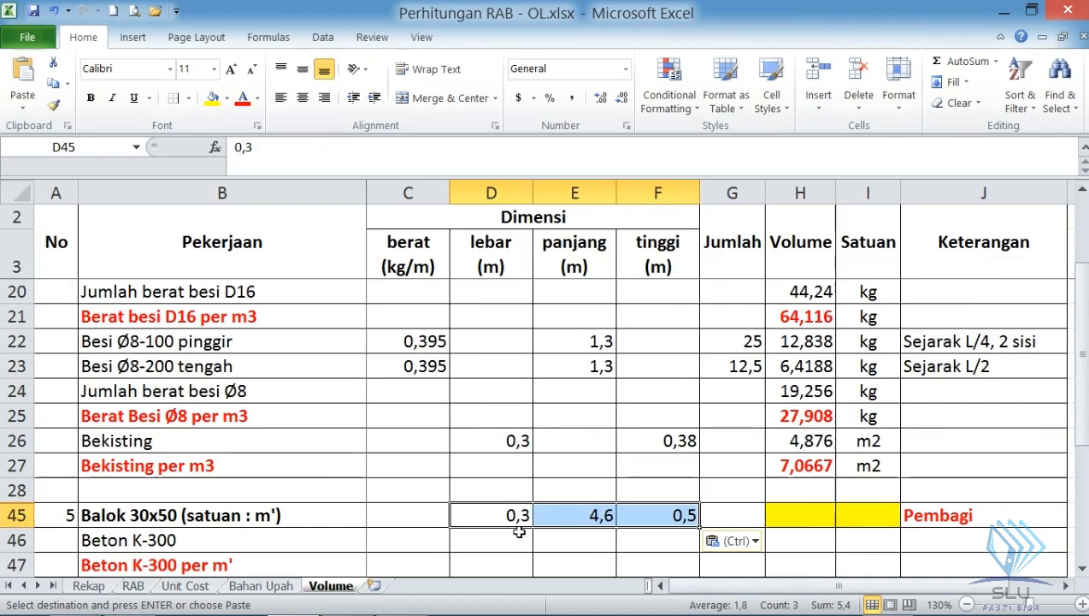
{"action": "left_click", "coordinate": [568, 514]}
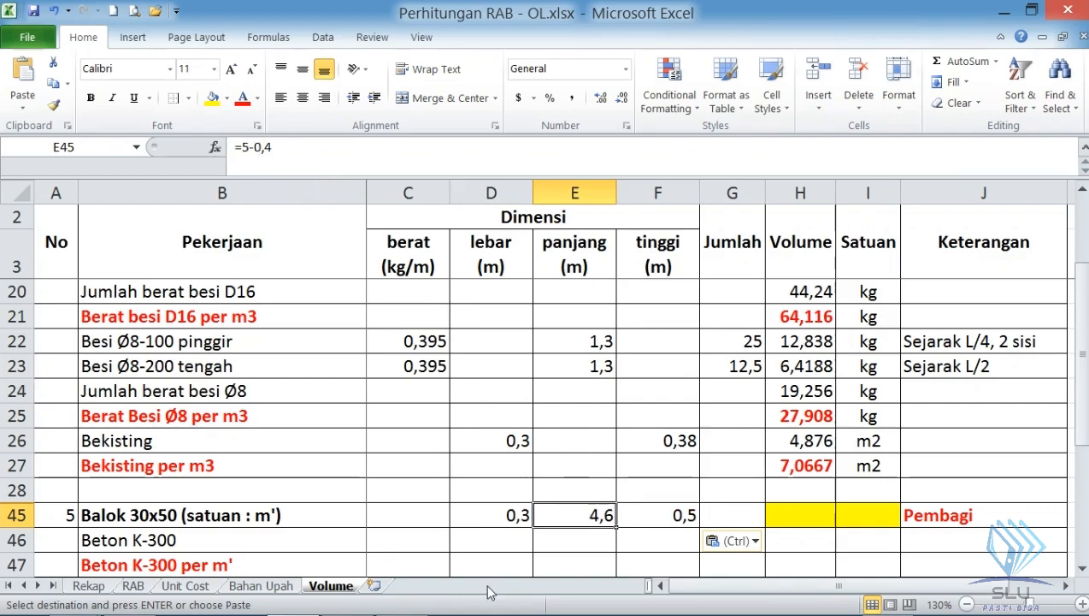
{"action": "left_click", "coordinate": [672, 515]}
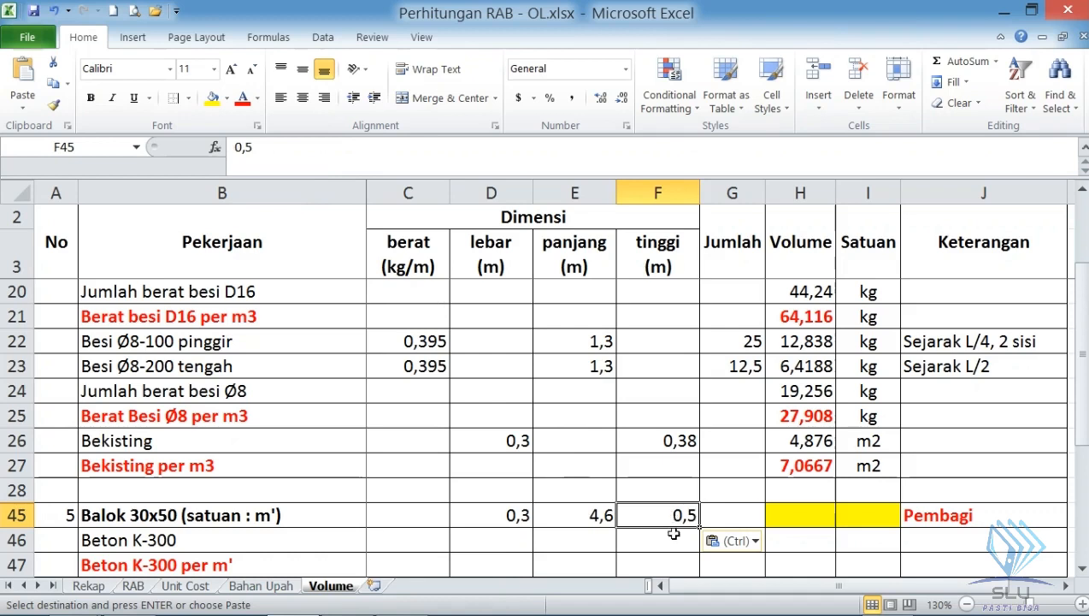
{"action": "left_click", "coordinate": [595, 518]}
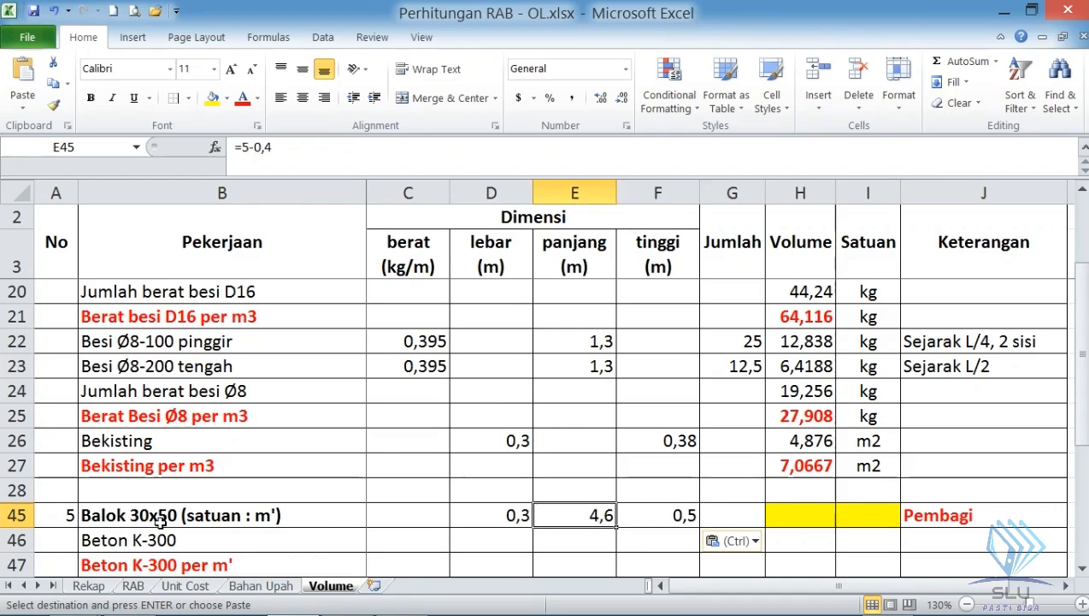
- Set the divisor (Pembagi) of Balok 30x50 (satuan : m') in H45 to the beam length with =E45
{"action": "left_click", "coordinate": [801, 514]}
{"action": "key", "text": "ctrl+b"}
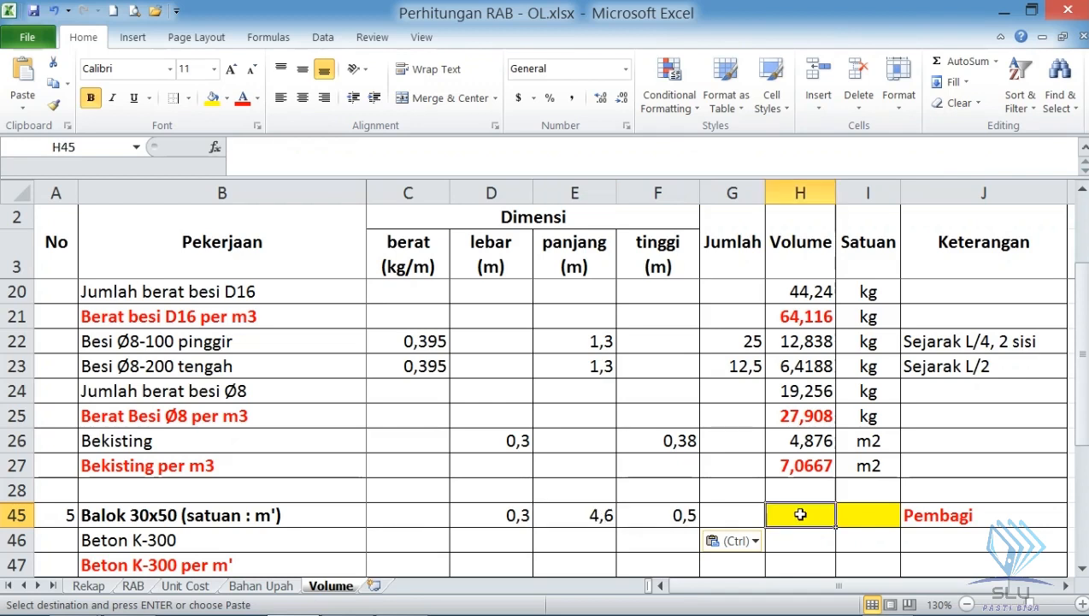
{"action": "type", "text": "="}
{"action": "left_click", "coordinate": [593, 514]}
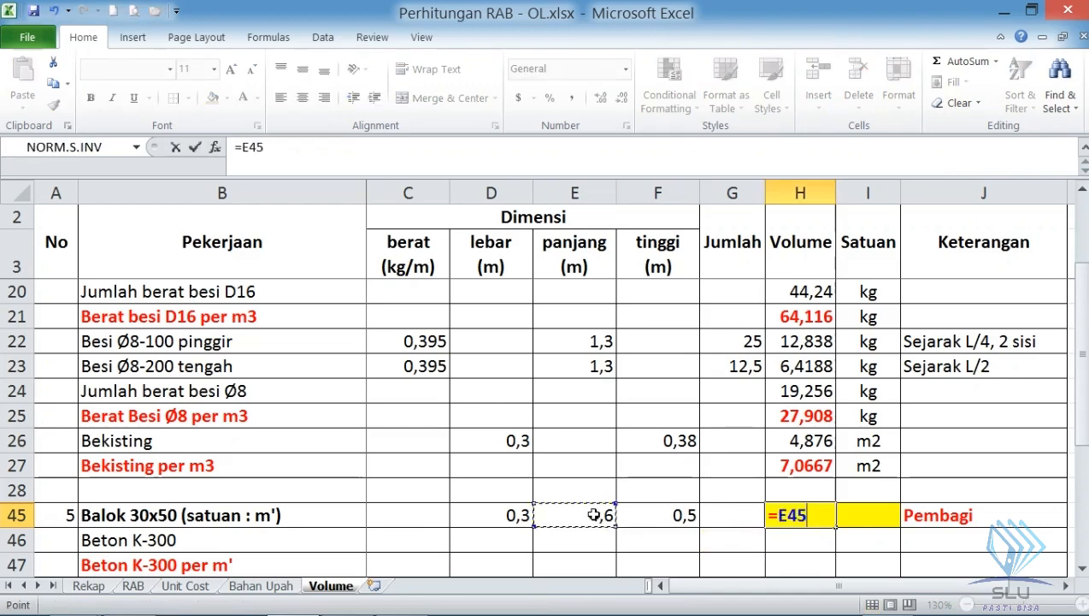
{"action": "key", "text": "Return"}
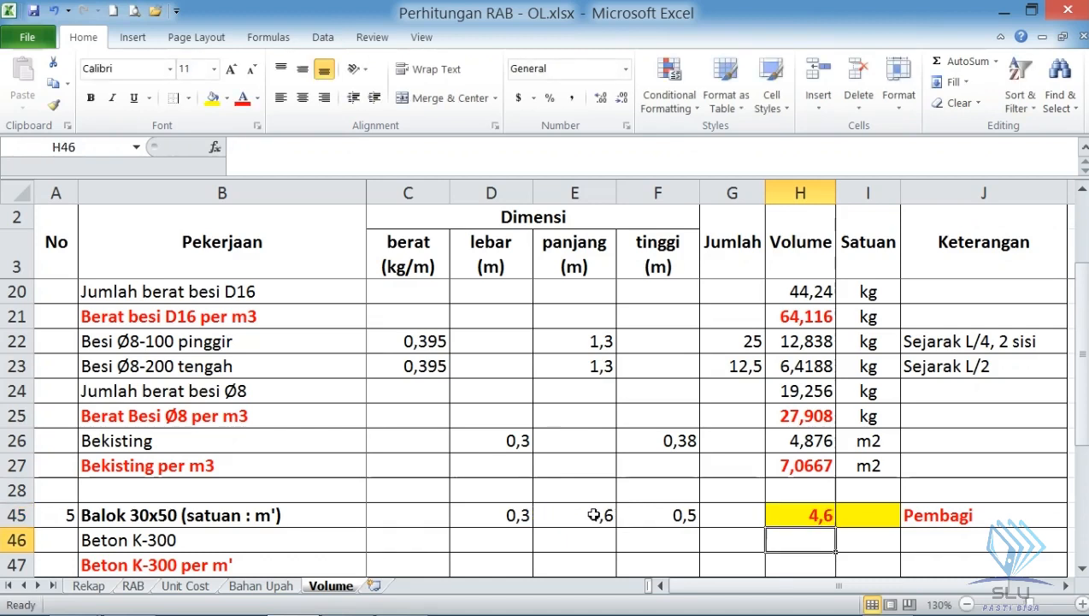
- Enter m' as the unit of the Balok 30x50 divisor in I45
{"action": "left_click", "coordinate": [851, 517]}
{"action": "type", "text": "m"}
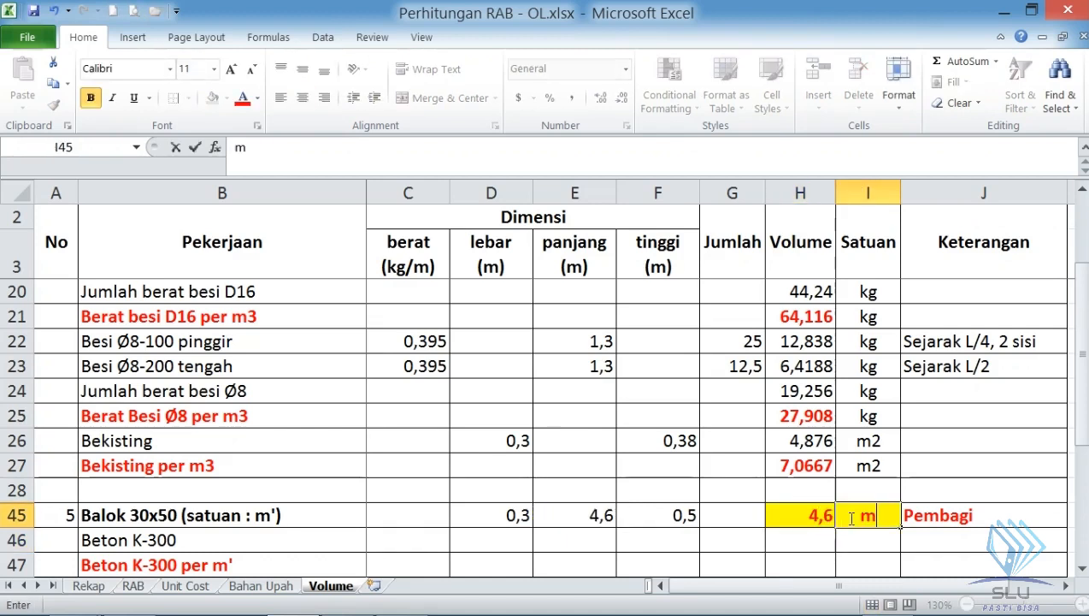
{"action": "type", "text": "'"}
{"action": "key", "text": "Return"}
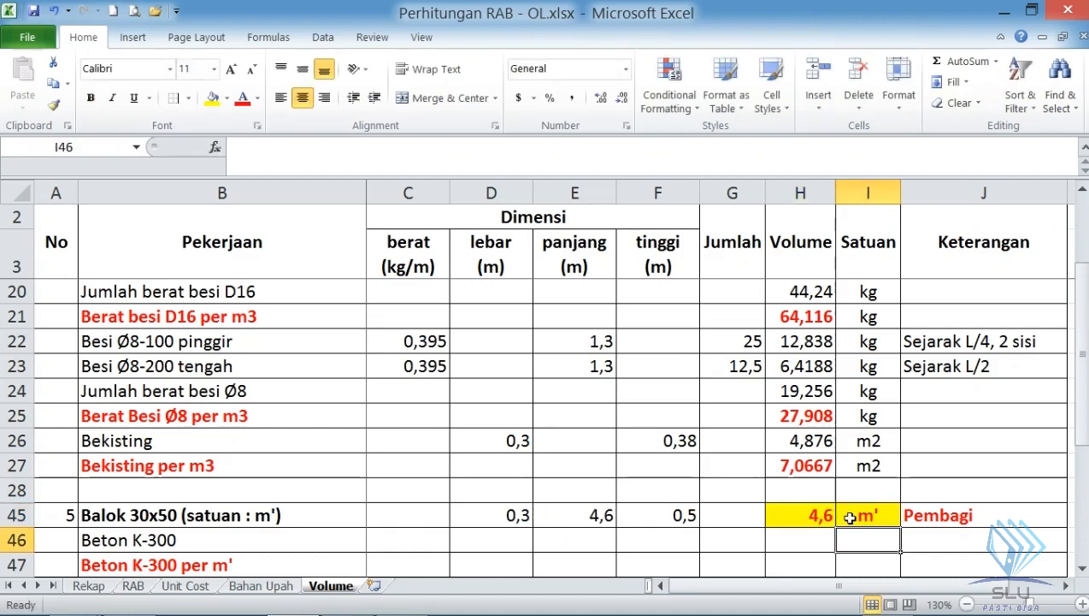
{"action": "left_click", "coordinate": [829, 513]}
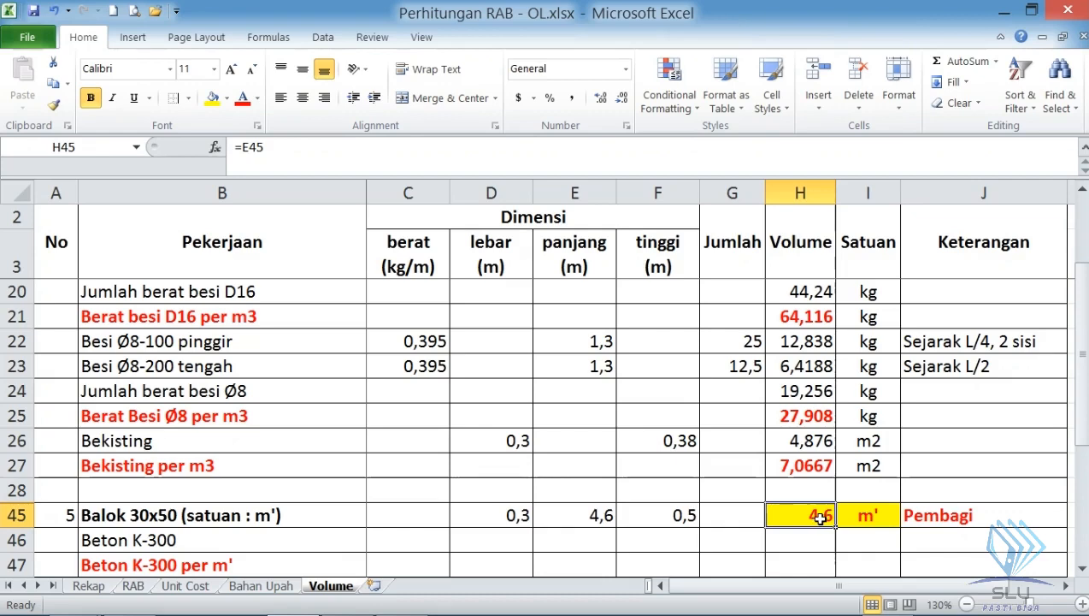
- Copy the Beton K-300 dimensions, volume formula and unit from D15:I15 into D46:I46 of the per-metre beam section
{"action": "scroll", "coordinate": [820, 518], "scroll_direction": "up", "scroll_amount": 2}
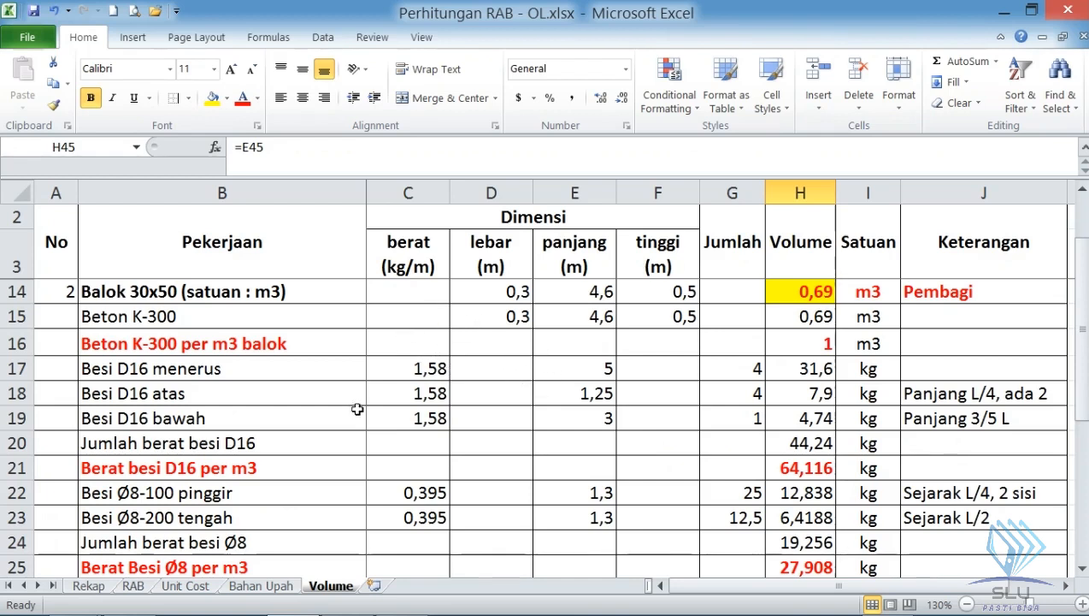
{"action": "scroll", "coordinate": [195, 517], "scroll_direction": "down", "scroll_amount": 1}
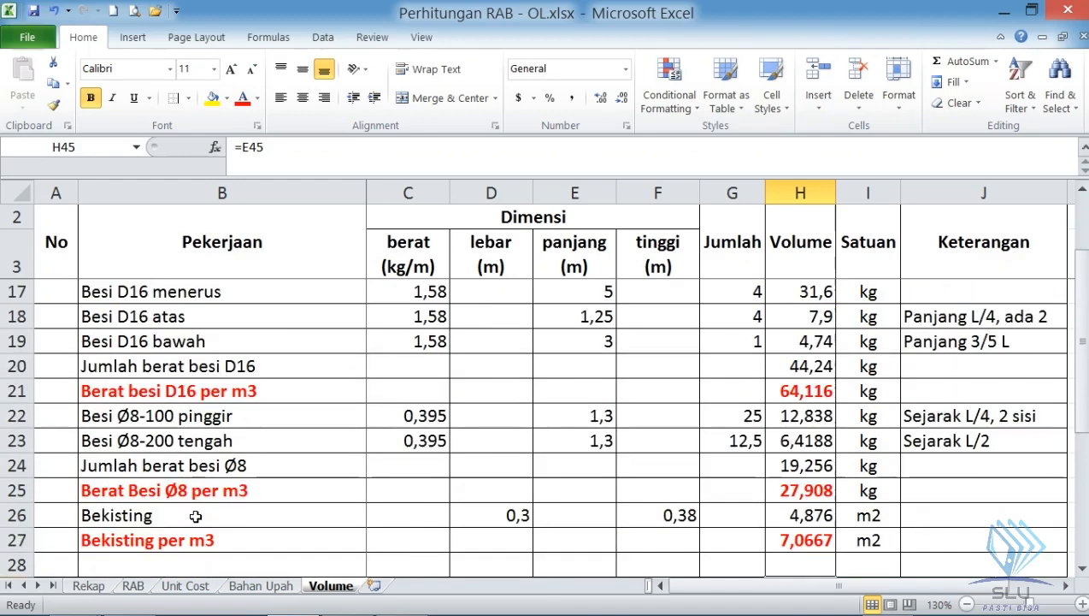
{"action": "scroll", "coordinate": [655, 508], "scroll_direction": "up", "scroll_amount": 1}
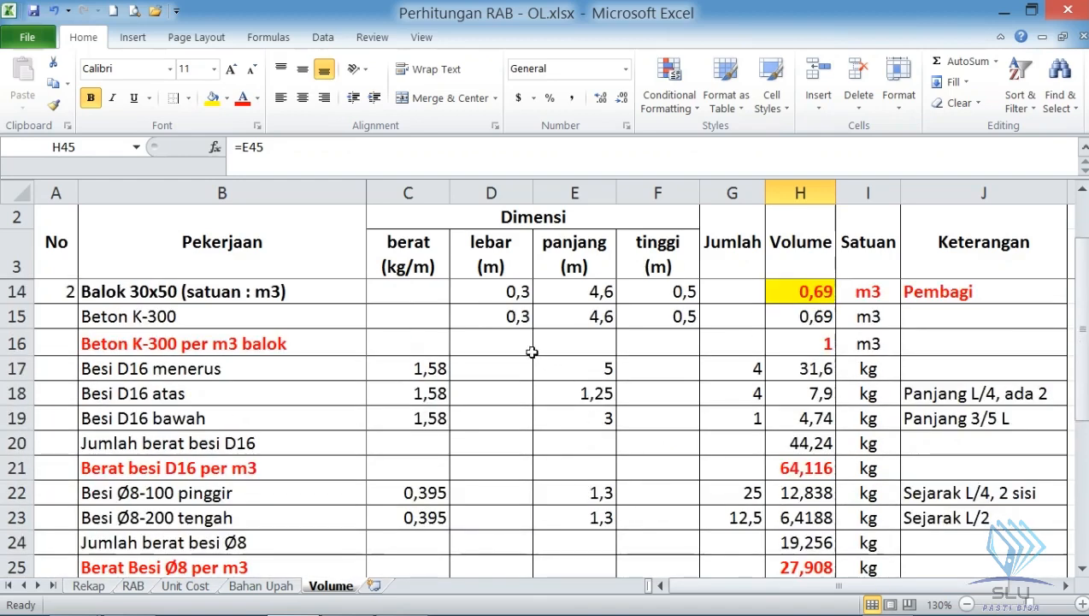
{"action": "left_click_drag", "start_coordinate": [511, 316], "coordinate": [881, 321]}
{"action": "key", "text": "ctrl+c"}
{"action": "scroll", "coordinate": [881, 321], "scroll_direction": "down", "scroll_amount": 3}
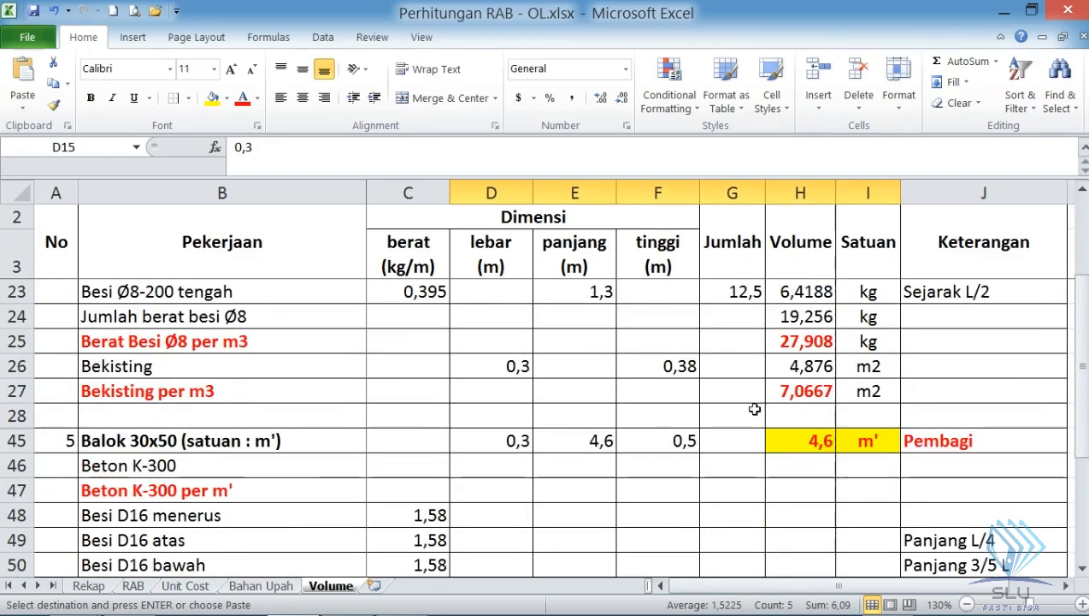
{"action": "left_click", "coordinate": [520, 465]}
{"action": "key", "text": "ctrl+v"}
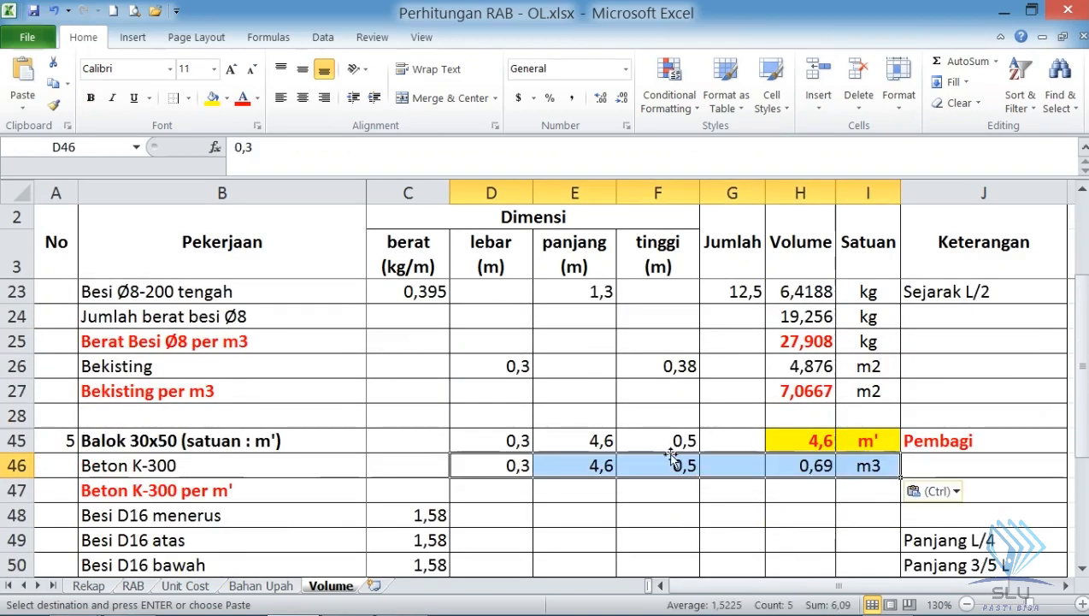
- Compare the Beton K-300 volume formula in H46 with the one in H15 of the m3 beam section
{"action": "left_click", "coordinate": [515, 467]}
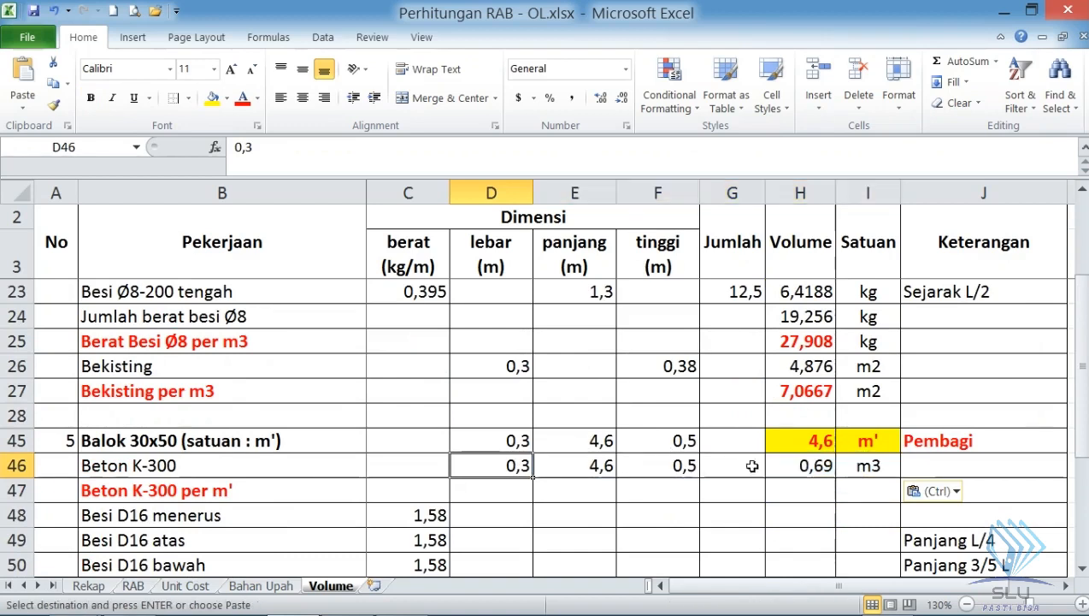
{"action": "left_click", "coordinate": [811, 467]}
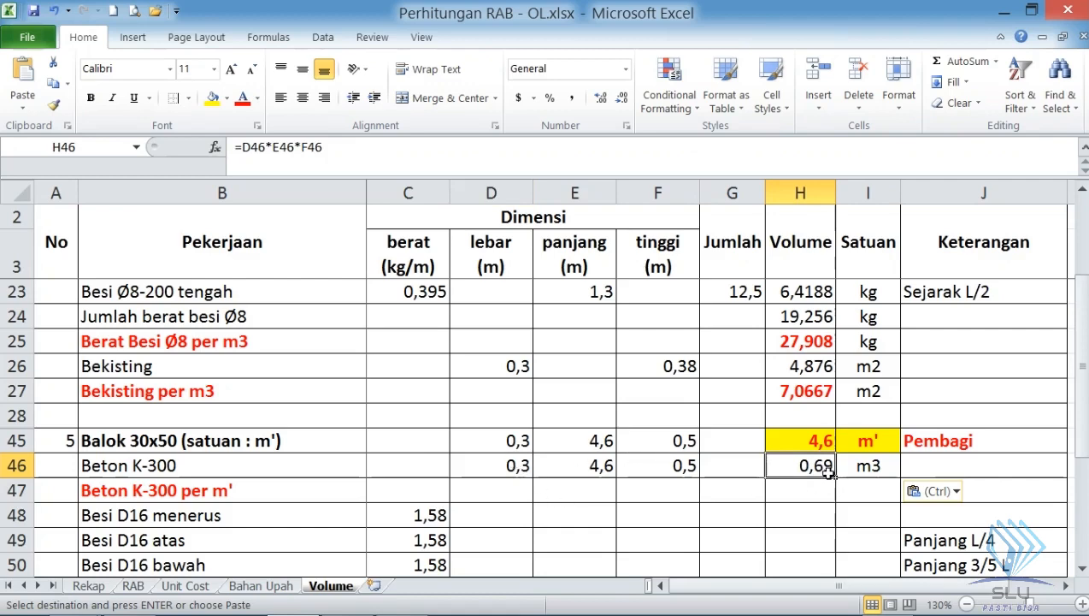
{"action": "scroll", "coordinate": [827, 470], "scroll_direction": "up", "scroll_amount": 3}
{"action": "left_click", "coordinate": [817, 314]}
{"action": "scroll", "coordinate": [803, 427], "scroll_direction": "down", "scroll_amount": 3}
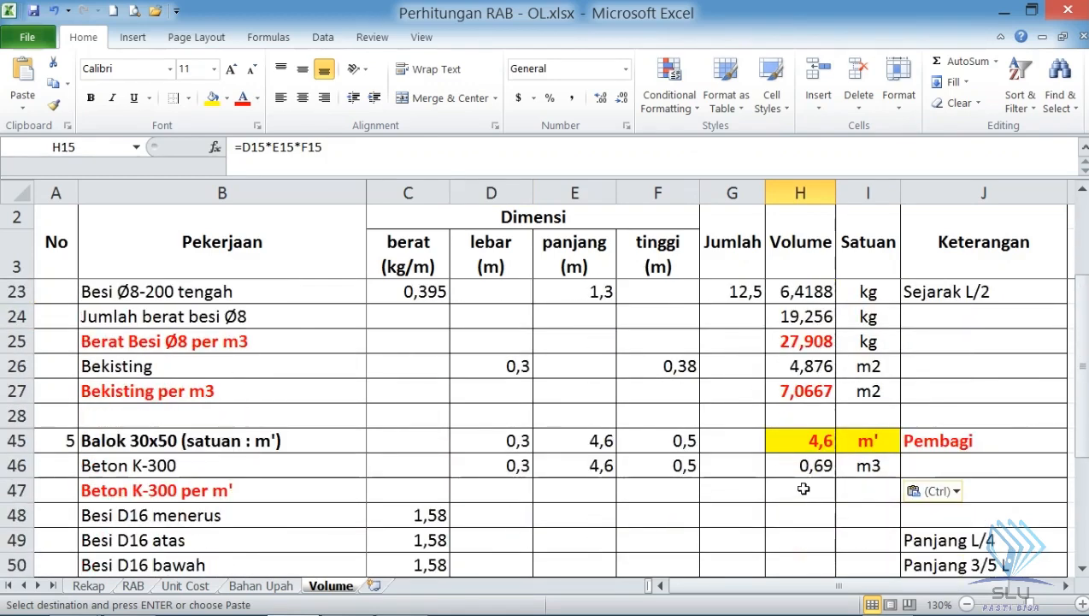
- Calculate Beton K-300 per m' in H47 with =H46/H45 and enter m3 as its unit in I47
{"action": "left_click", "coordinate": [803, 489]}
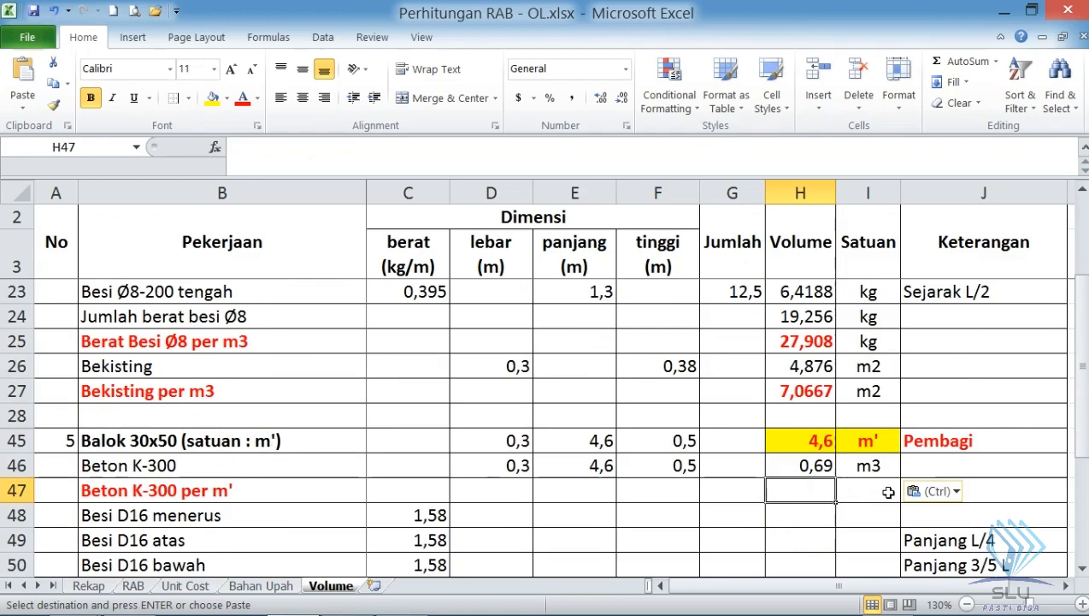
{"action": "type", "text": "="}
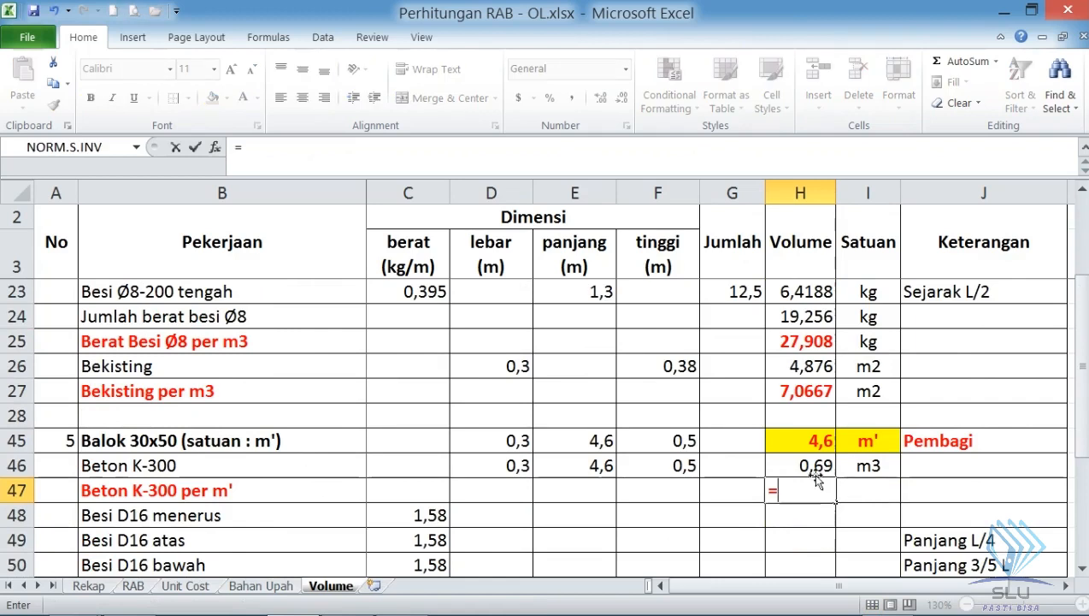
{"action": "left_click", "coordinate": [811, 466]}
{"action": "type", "text": "/"}
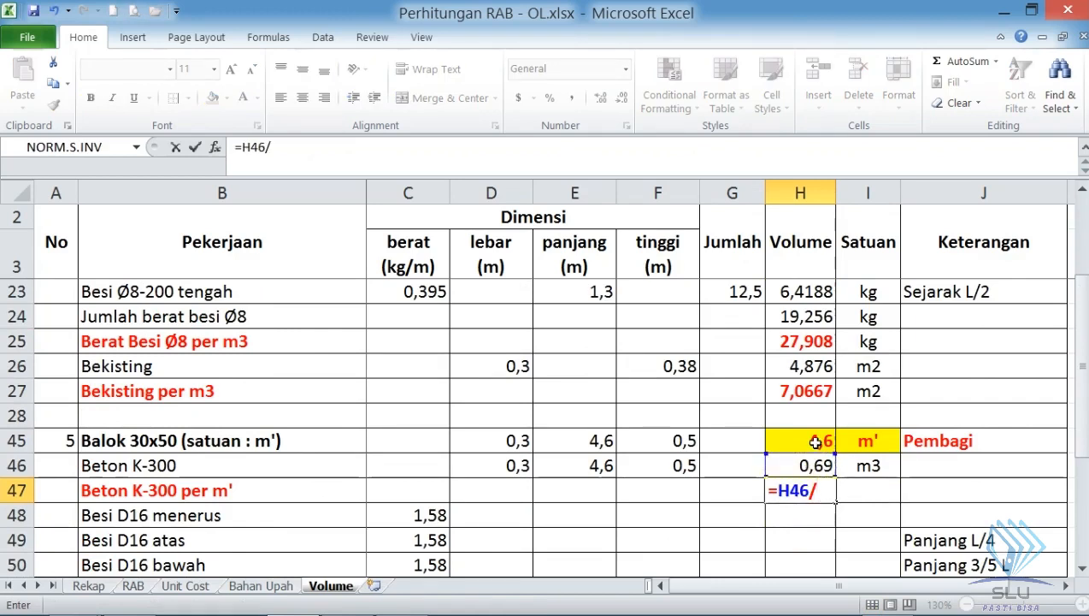
{"action": "left_click", "coordinate": [815, 442]}
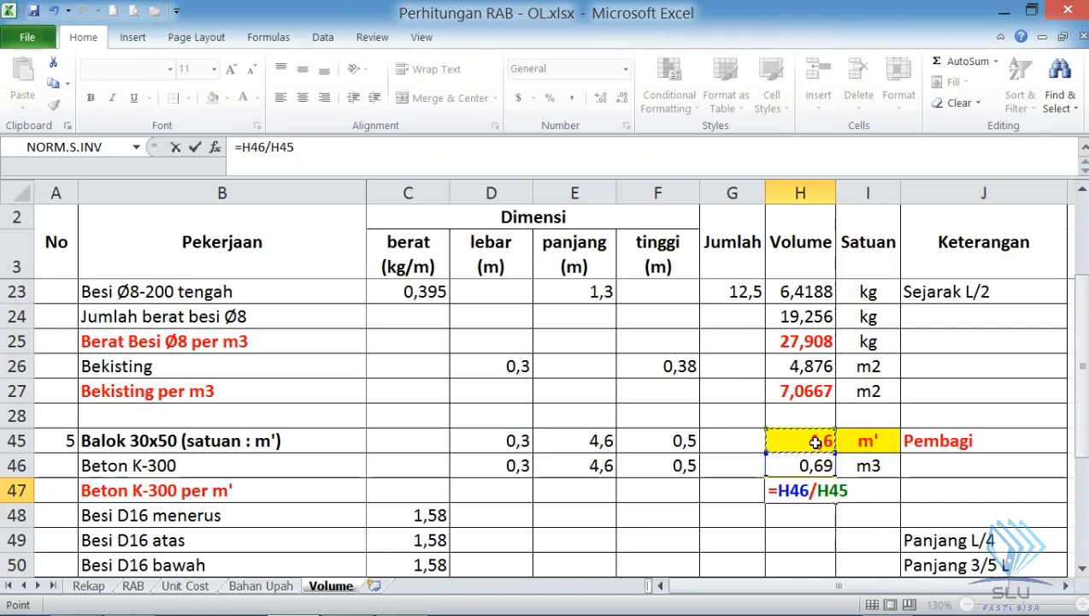
{"action": "key", "text": "Return"}
{"action": "left_click", "coordinate": [862, 495]}
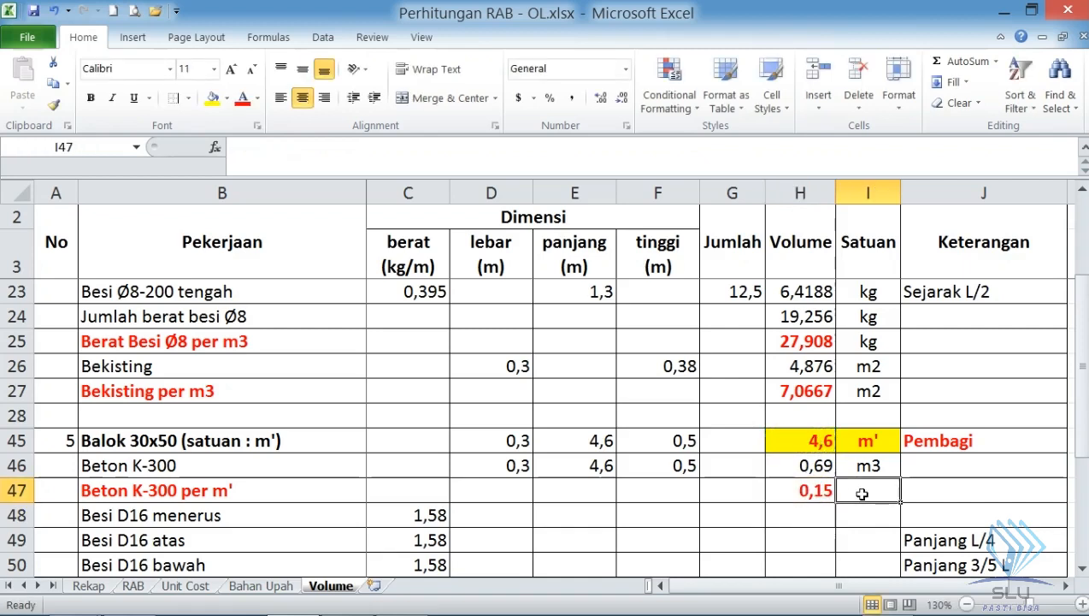
{"action": "type", "text": "m"}
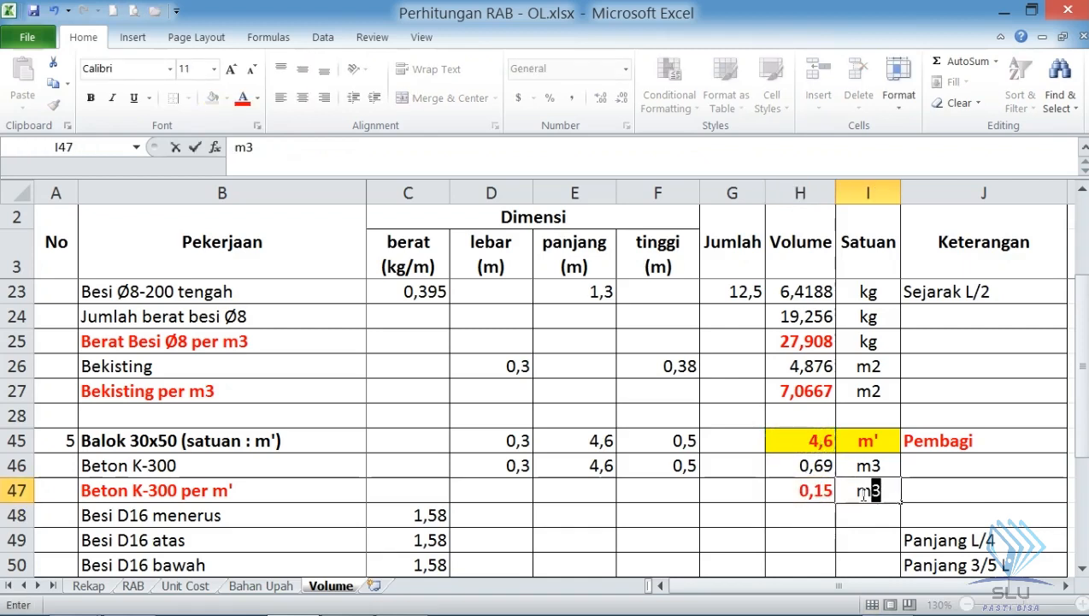
{"action": "key", "text": "Return"}
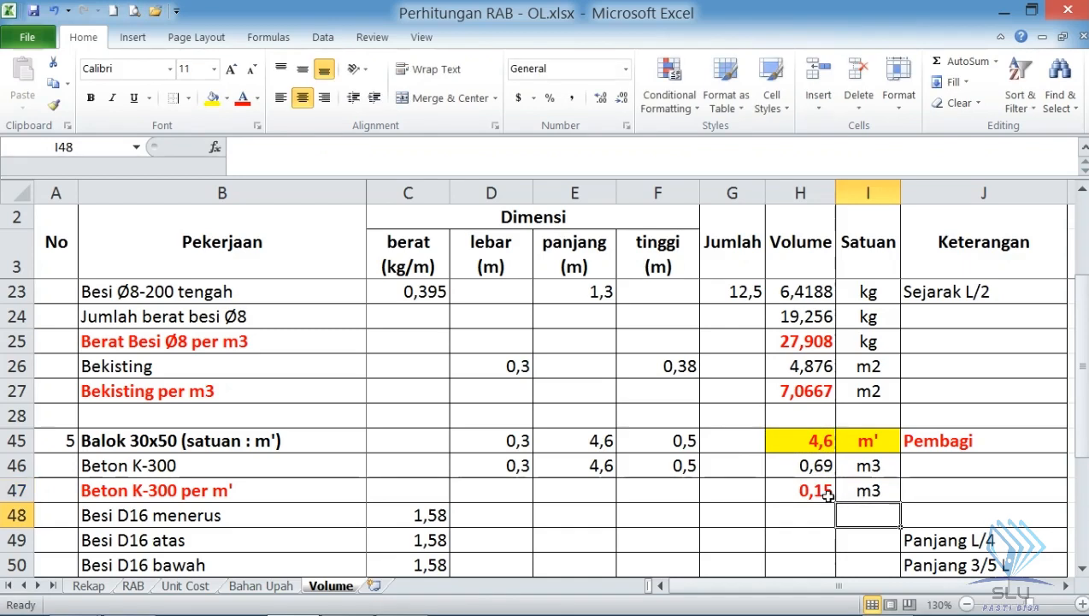
{"action": "left_click", "coordinate": [827, 496]}
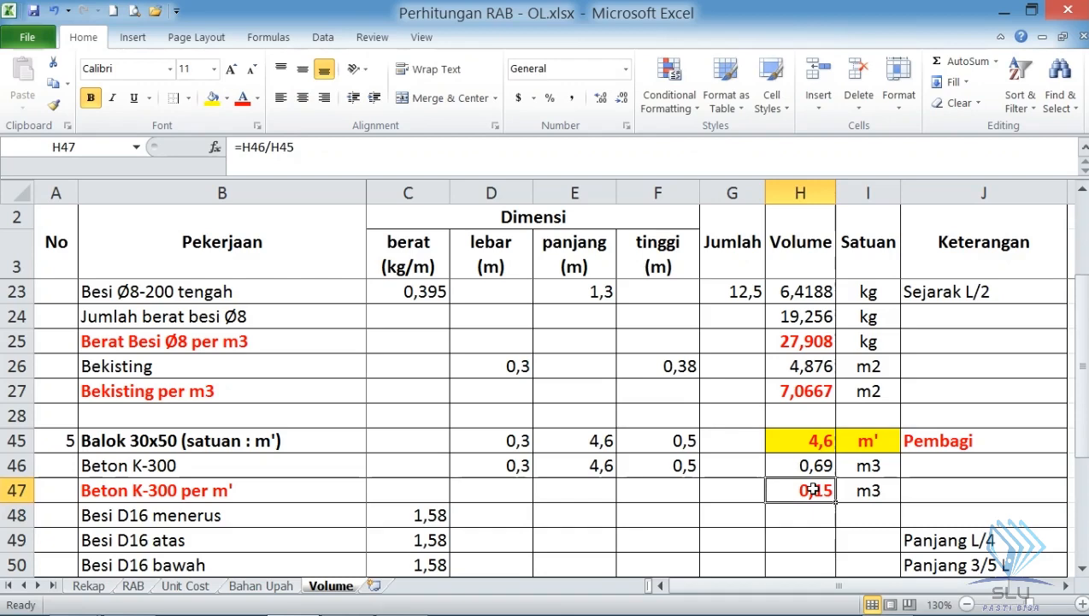
- Copy the D16 bar lengths, quantities, weights, units and notes from E17:J19 into E48:J50 of the per-metre beam section
{"action": "scroll", "coordinate": [169, 521], "scroll_direction": "down", "scroll_amount": 1}
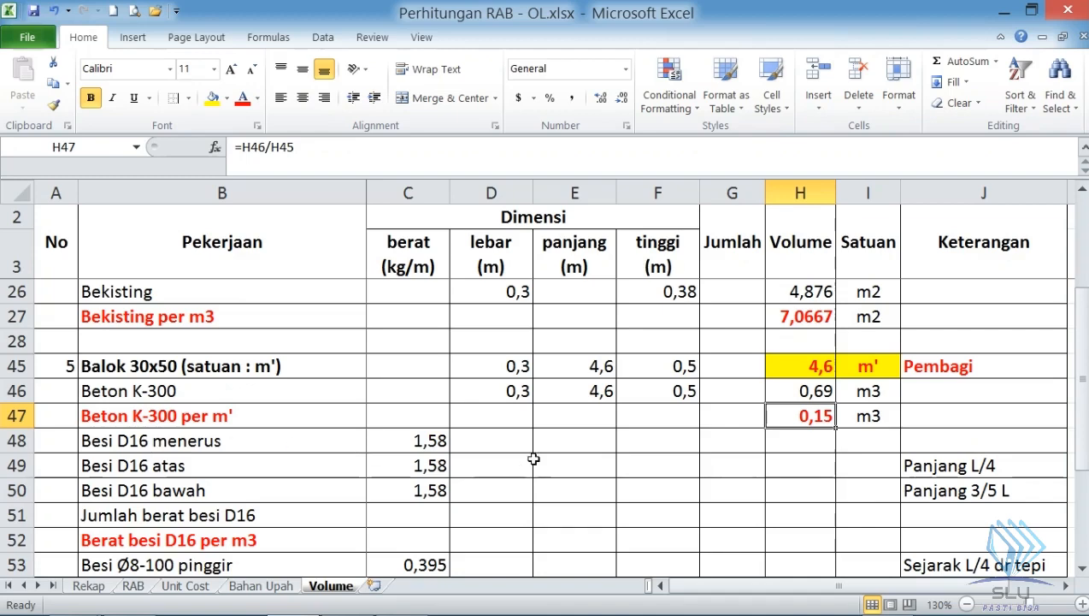
{"action": "scroll", "coordinate": [534, 459], "scroll_direction": "up", "scroll_amount": 4}
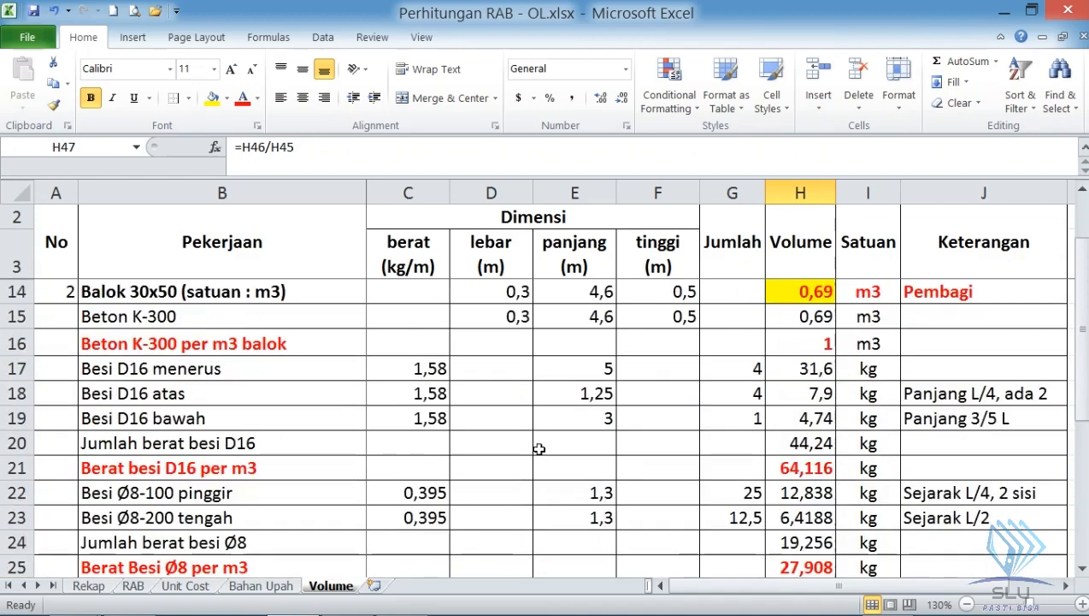
{"action": "left_click_drag", "start_coordinate": [585, 368], "coordinate": [941, 427]}
{"action": "key", "text": "ctrl+c"}
{"action": "scroll", "coordinate": [737, 472], "scroll_direction": "down", "scroll_amount": 4}
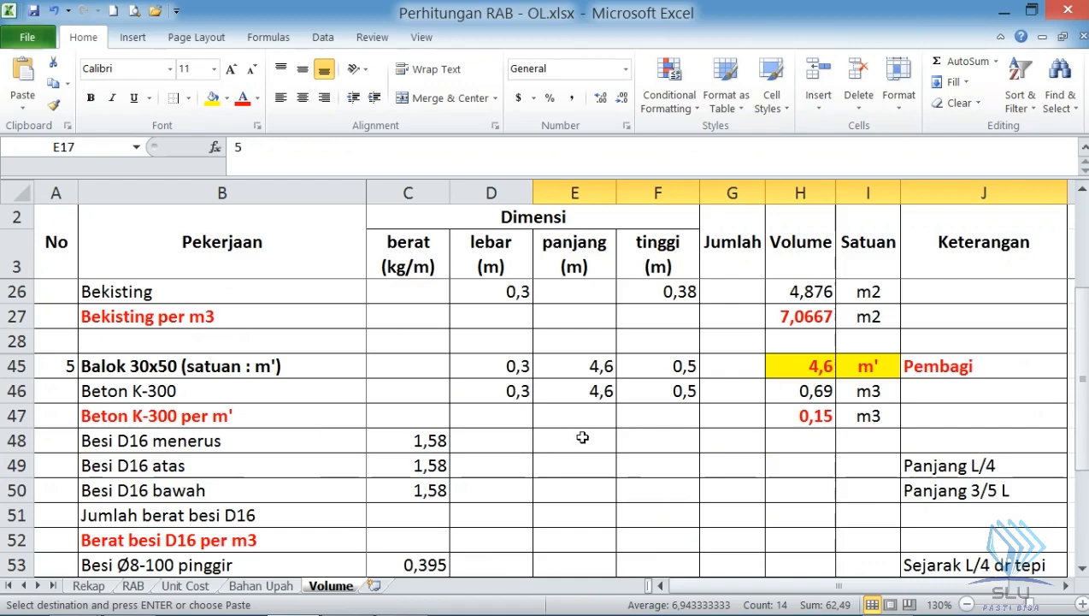
{"action": "scroll", "coordinate": [586, 438], "scroll_direction": "up", "scroll_amount": 4}
{"action": "scroll", "coordinate": [590, 437], "scroll_direction": "down", "scroll_amount": 4}
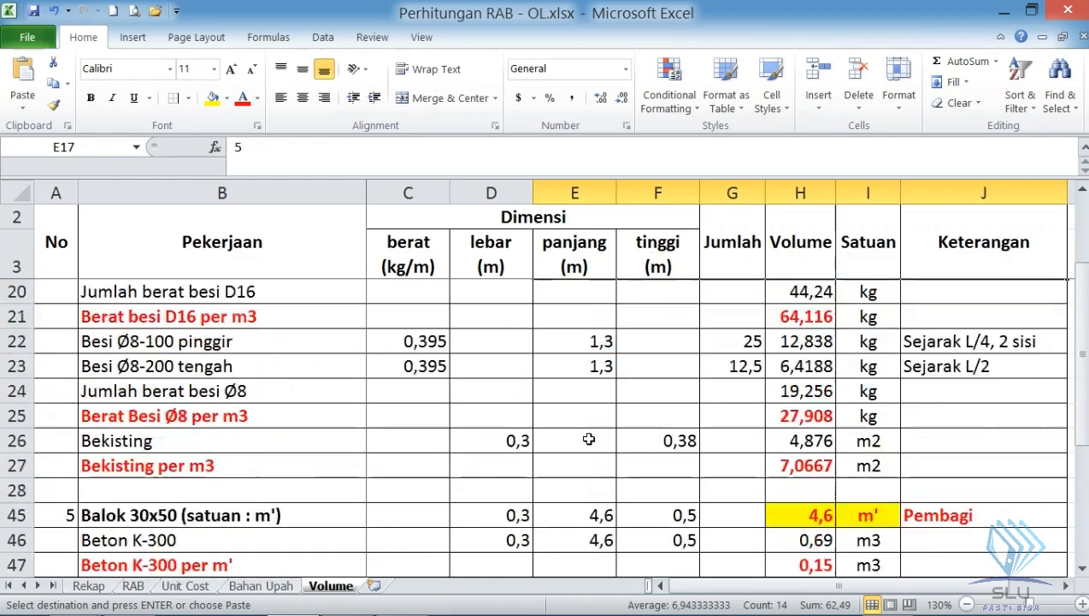
{"action": "left_click", "coordinate": [589, 443]}
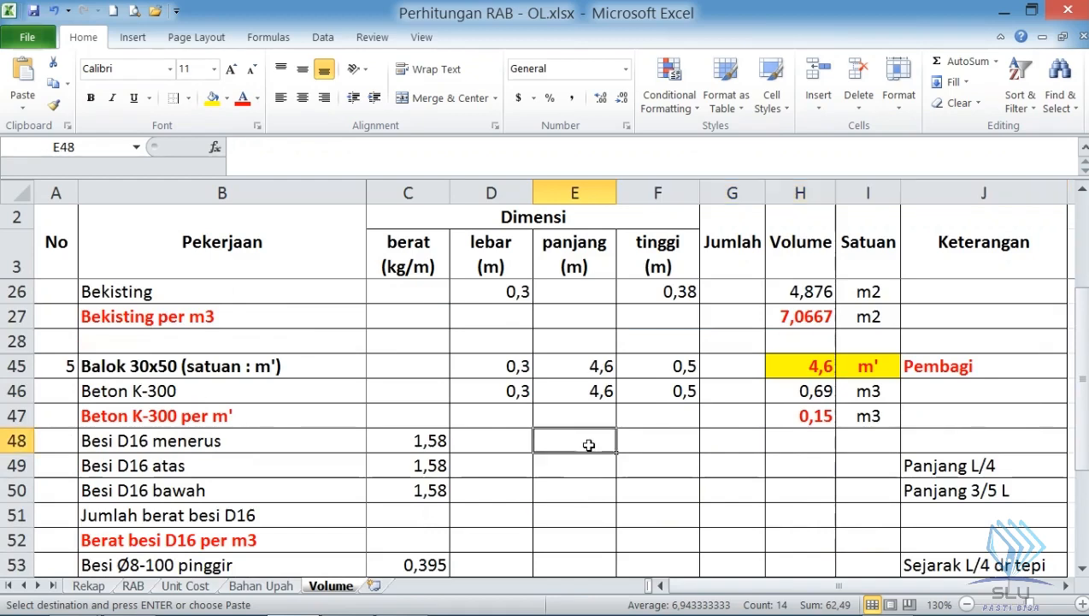
{"action": "key", "text": "ctrl+v"}
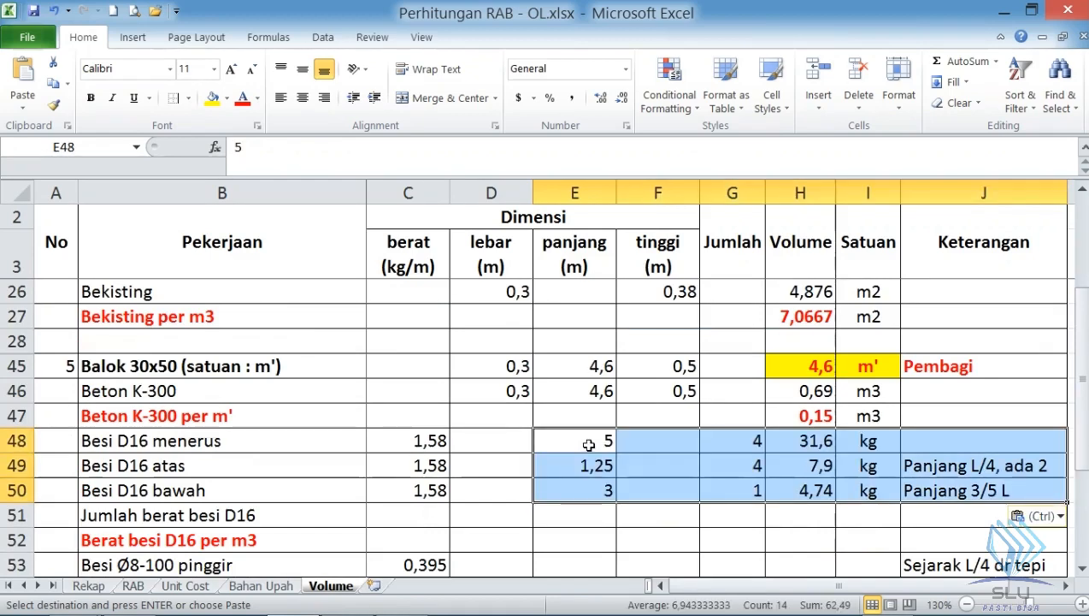
{"action": "scroll", "coordinate": [675, 461], "scroll_direction": "up", "scroll_amount": 3}
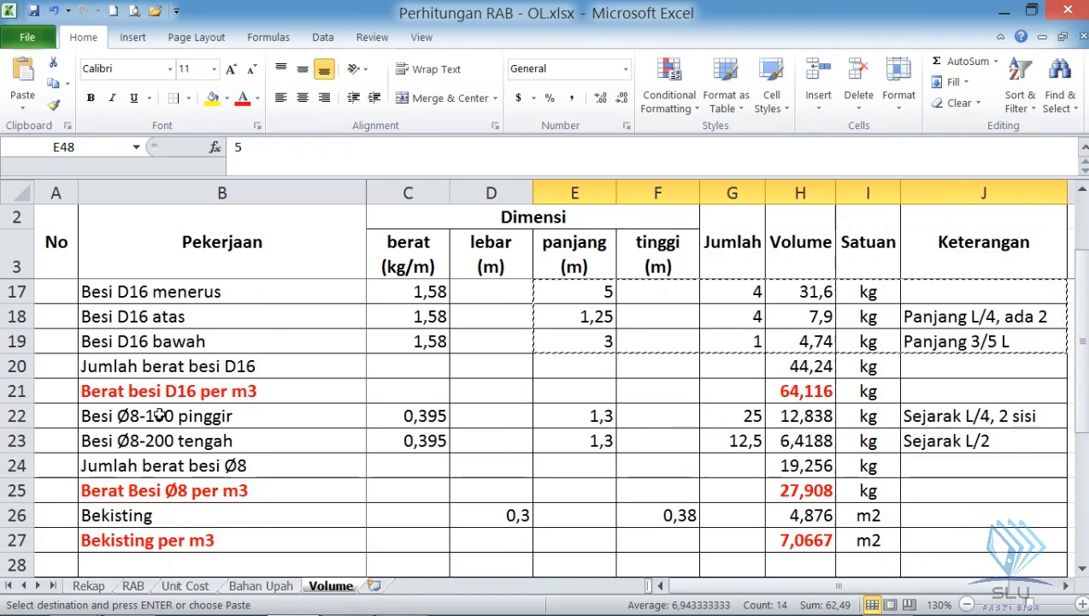
{"action": "scroll", "coordinate": [171, 402], "scroll_direction": "up", "scroll_amount": 1}
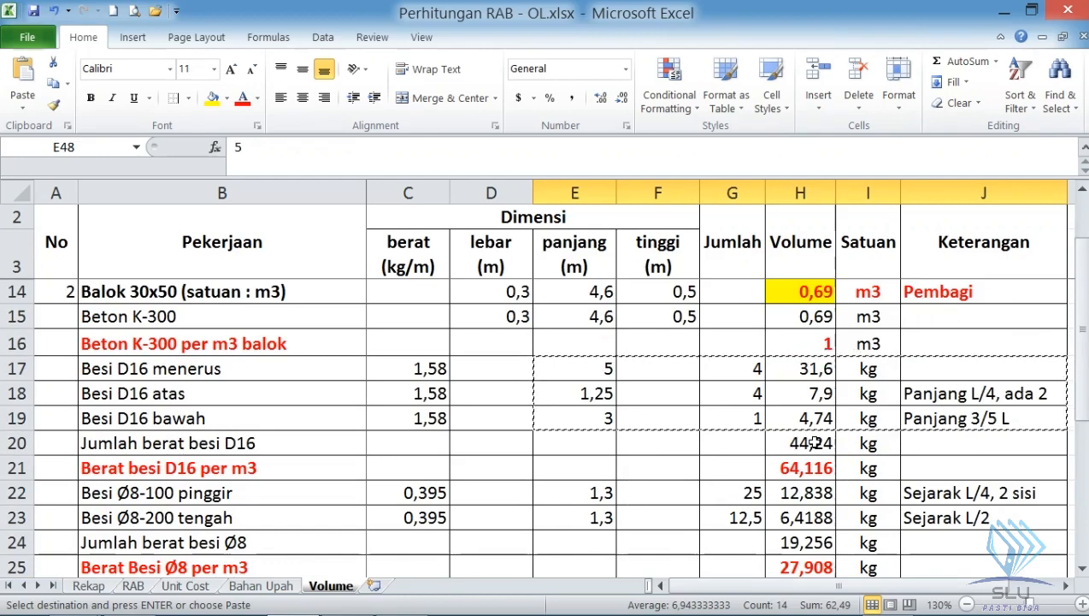
{"action": "scroll", "coordinate": [815, 442], "scroll_direction": "down", "scroll_amount": 10}
{"action": "key", "text": "ctrl+v"}
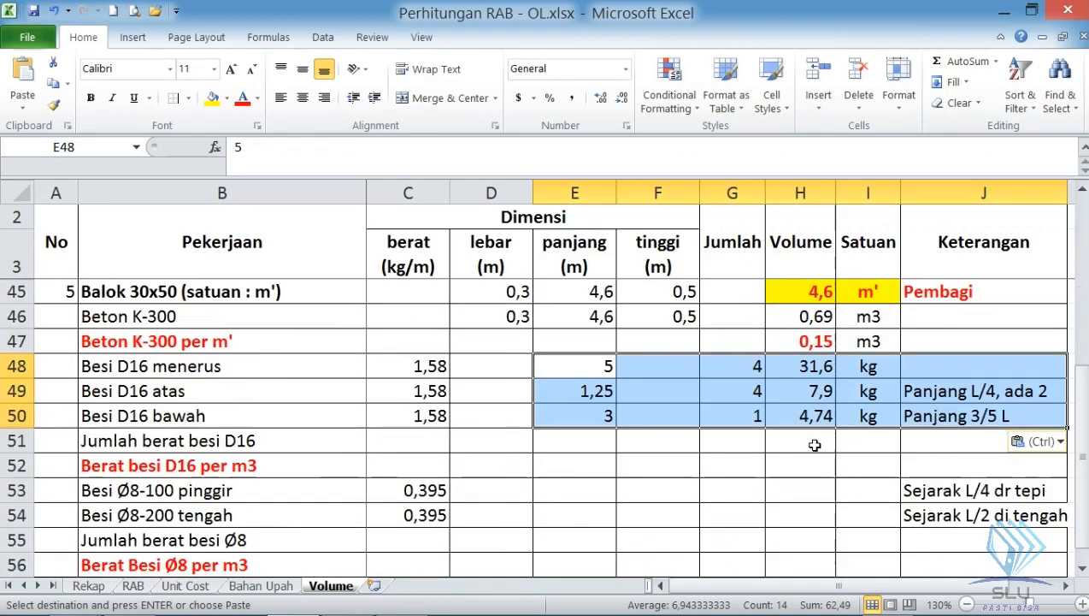
- Total the D16 bar weights in H51 with =SUM(H48:H50) and enter kg as the unit in I51
{"action": "left_click", "coordinate": [828, 434]}
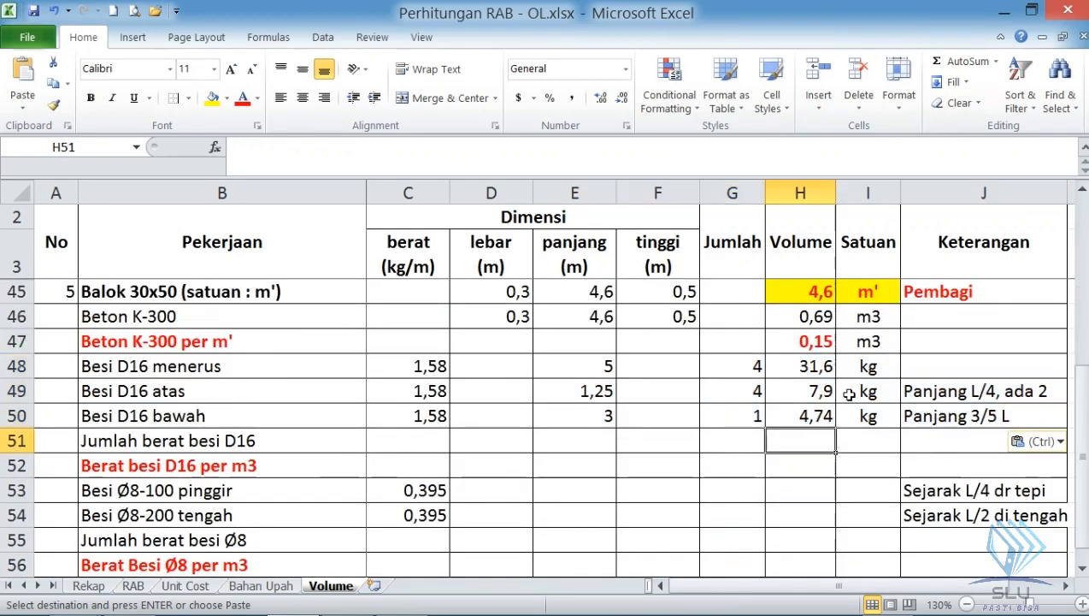
{"action": "left_click", "coordinate": [949, 68]}
{"action": "left_click", "coordinate": [805, 366]}
{"action": "left_click_drag", "start_coordinate": [804, 365], "coordinate": [805, 418]}
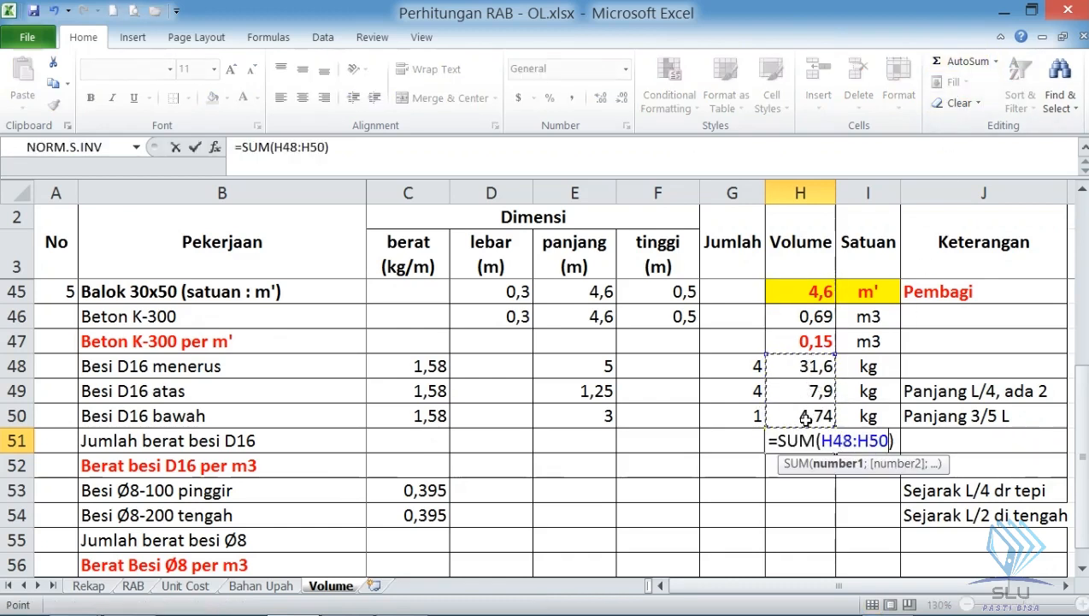
{"action": "key", "text": "Return"}
{"action": "left_click", "coordinate": [861, 445]}
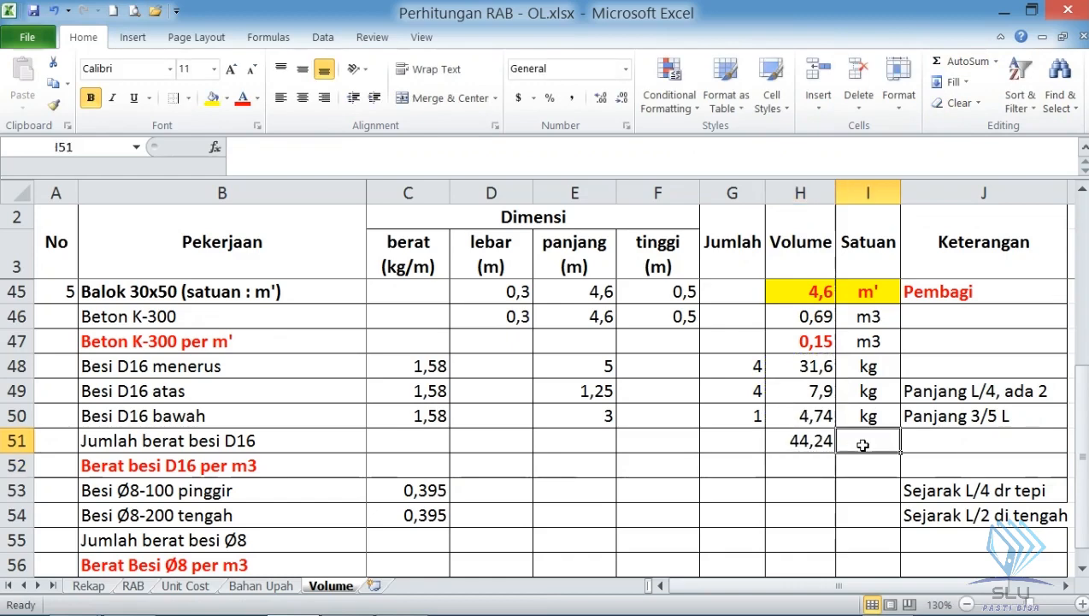
{"action": "type", "text": "kg"}
{"action": "key", "text": "Return"}
- Check the total D16 weight formula in H20 of the m3 beam section
{"action": "scroll", "coordinate": [866, 444], "scroll_direction": "up", "scroll_amount": 5}
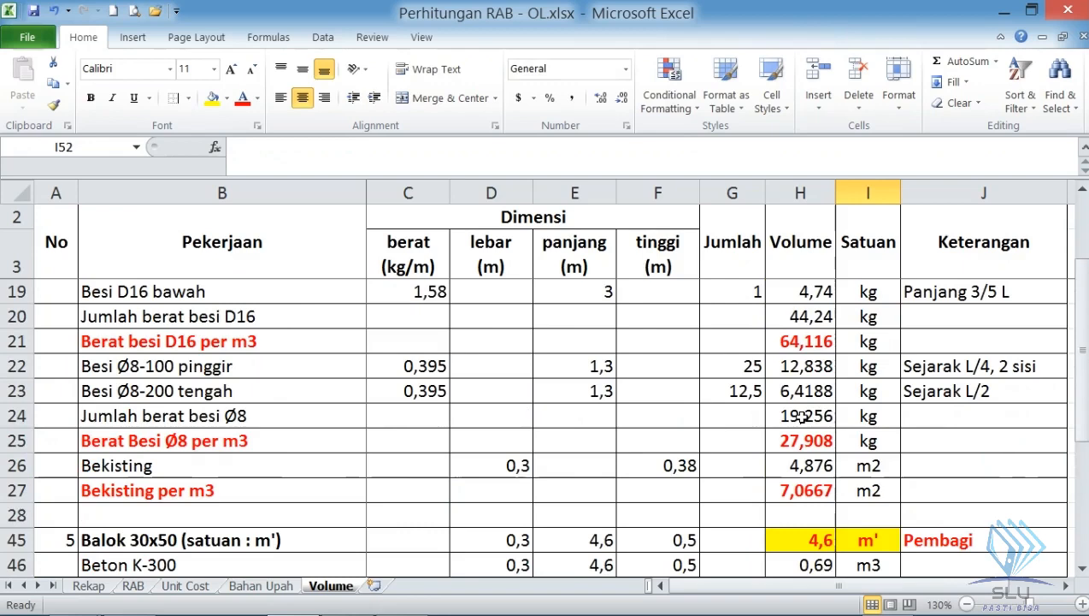
{"action": "left_click", "coordinate": [820, 315]}
{"action": "scroll", "coordinate": [821, 318], "scroll_direction": "down", "scroll_amount": 4}
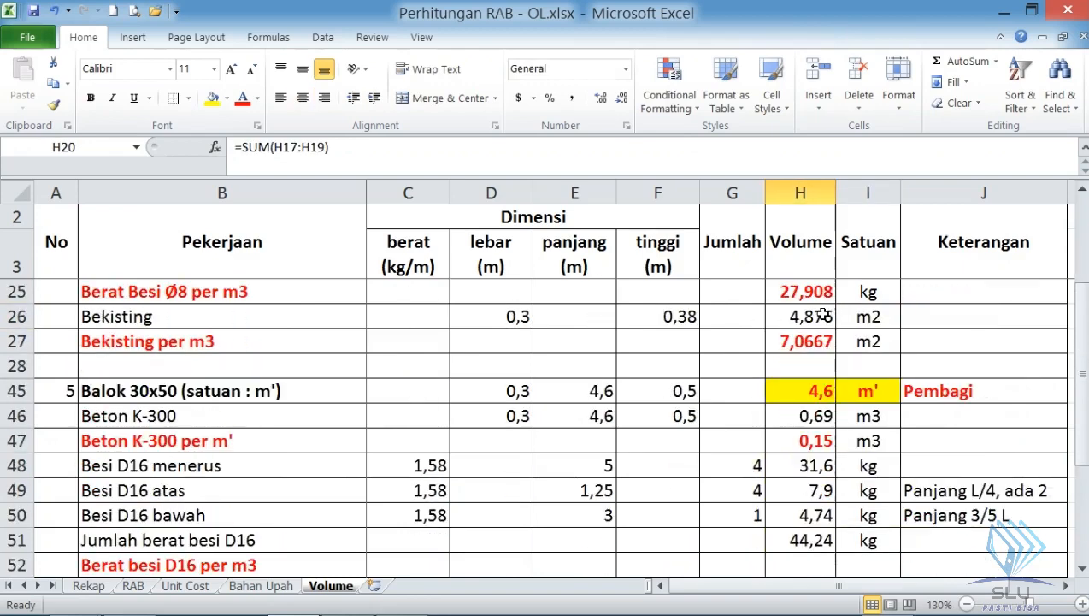
- Calculate the D16 bar weight per metre of beam in H52 with =H51/H45 and enter kg as the unit in I52
{"action": "left_click", "coordinate": [805, 469]}
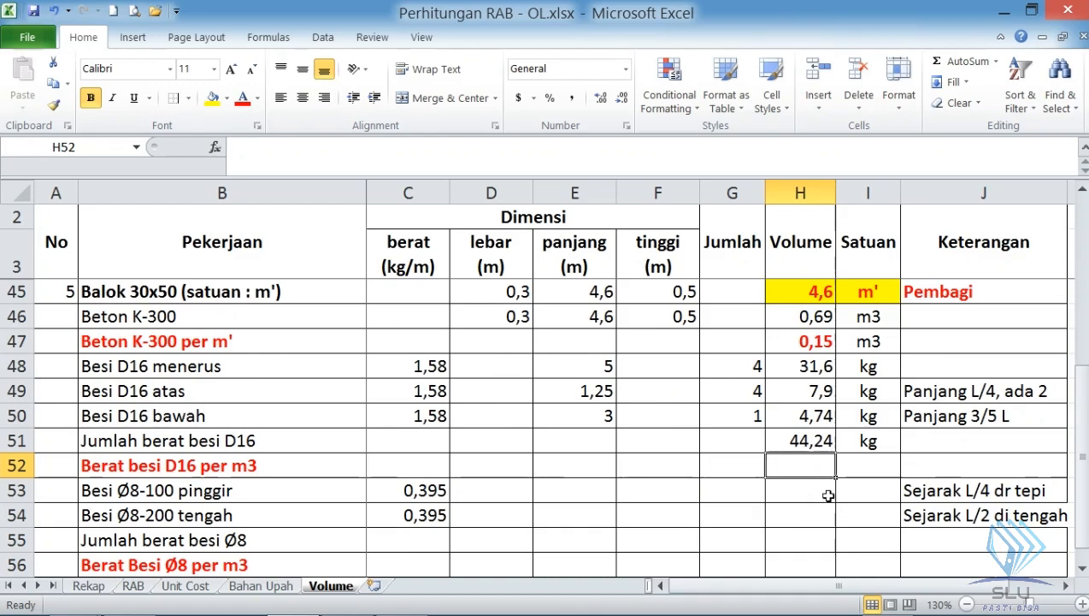
{"action": "type", "text": "="}
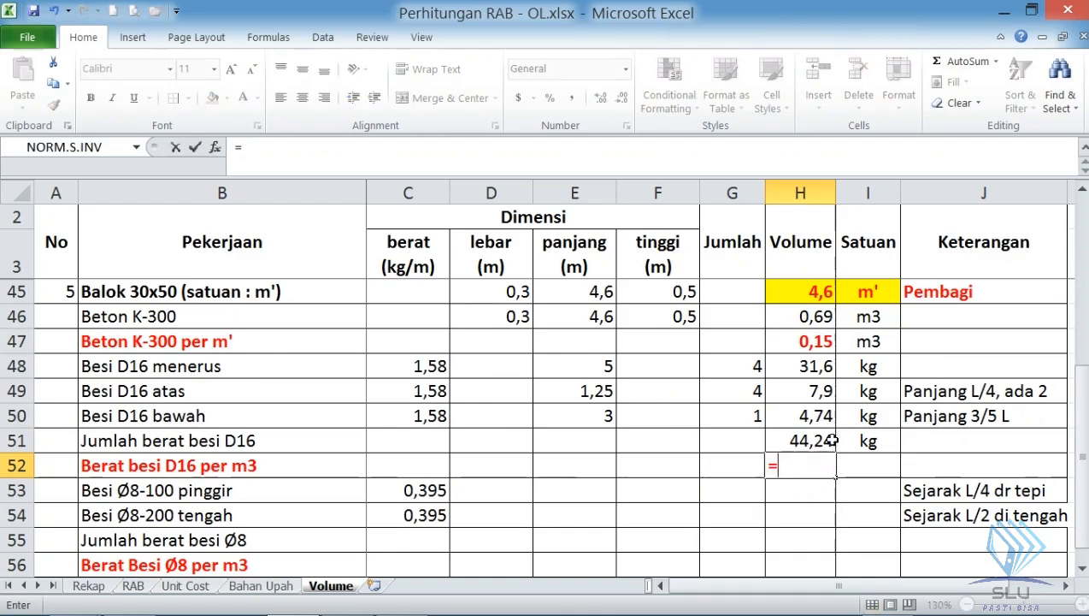
{"action": "left_click", "coordinate": [832, 440]}
{"action": "type", "text": "/"}
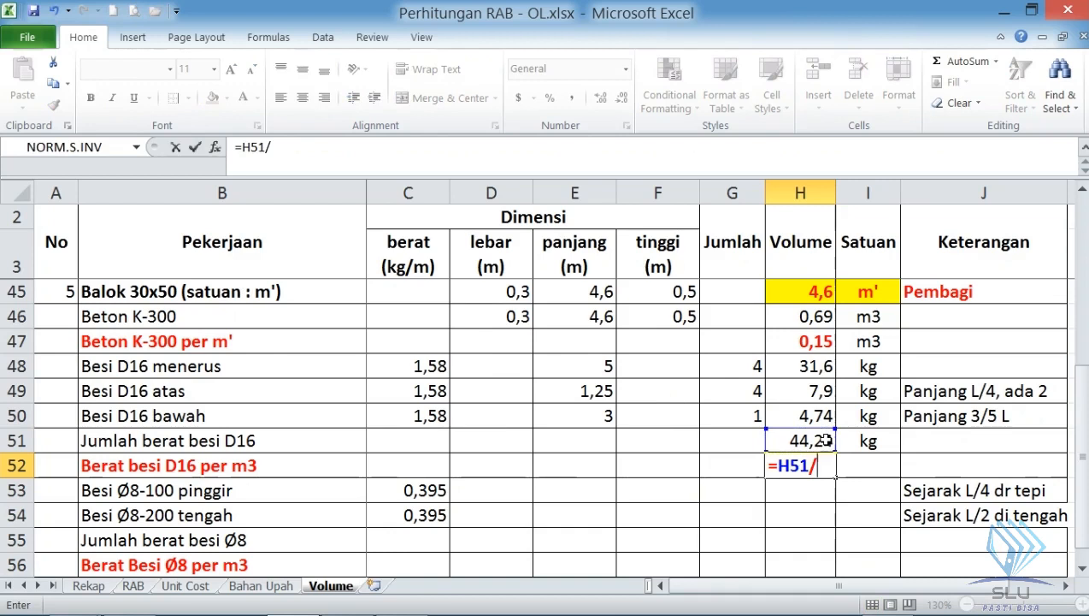
{"action": "left_click", "coordinate": [810, 291]}
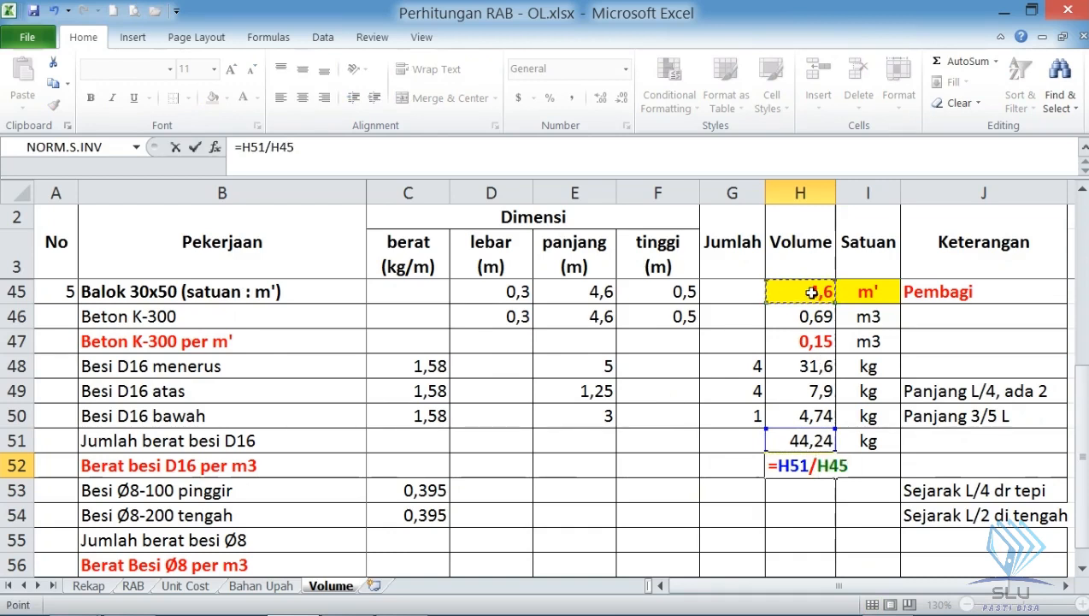
{"action": "key", "text": "Return"}
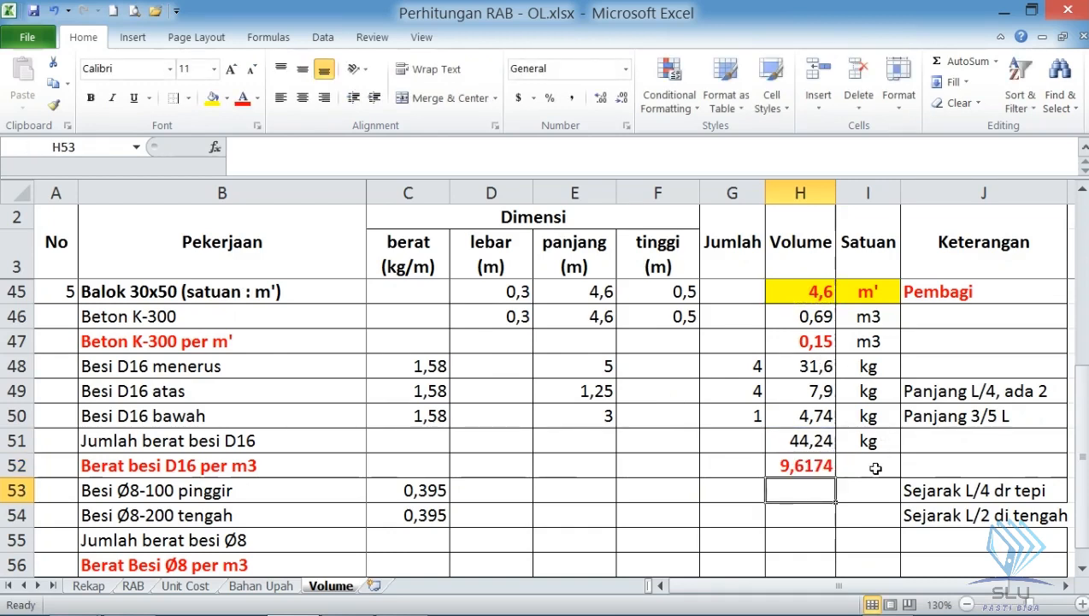
{"action": "left_click", "coordinate": [875, 466]}
{"action": "type", "text": "kg"}
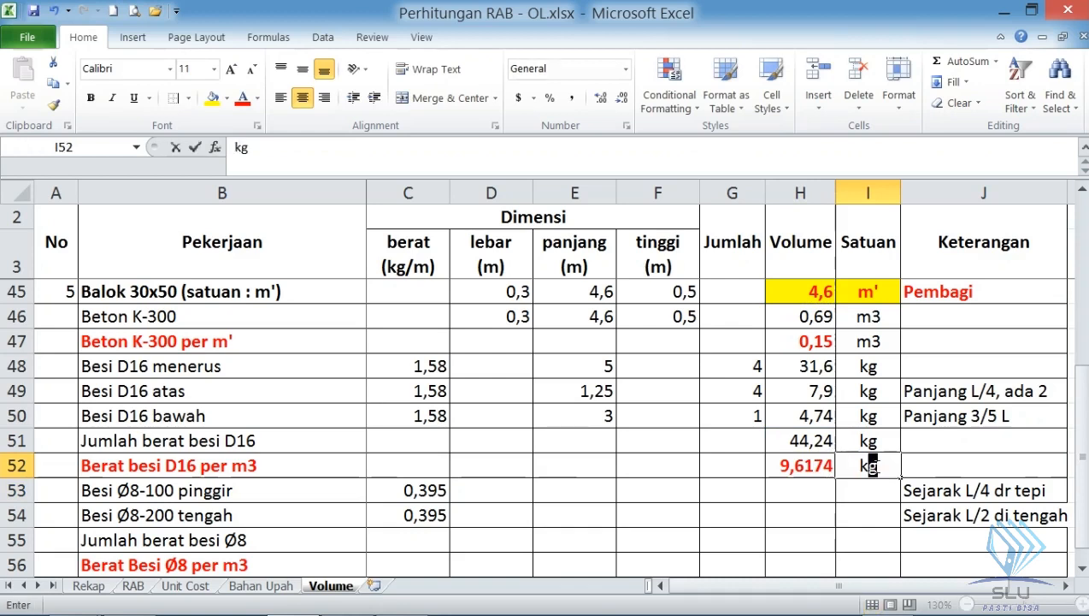
{"action": "key", "text": "Return"}
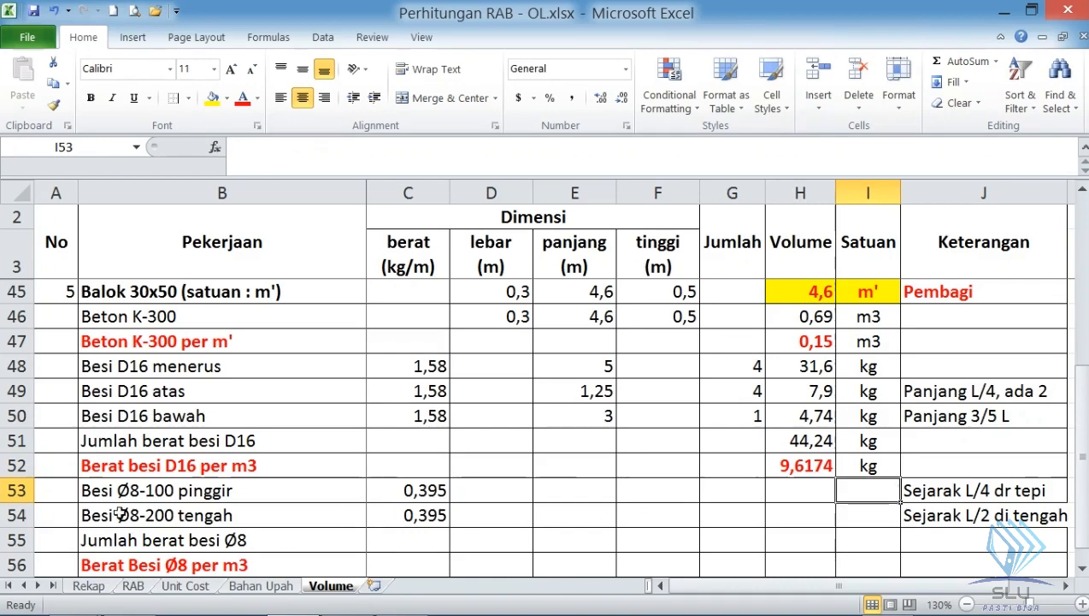
- Copy the Ø8 stirrup lengths, quantities, weights, total, units and notes from E22:J24 into E53:J55 of the per-metre beam section
{"action": "scroll", "coordinate": [263, 512], "scroll_direction": "up", "scroll_amount": 4}
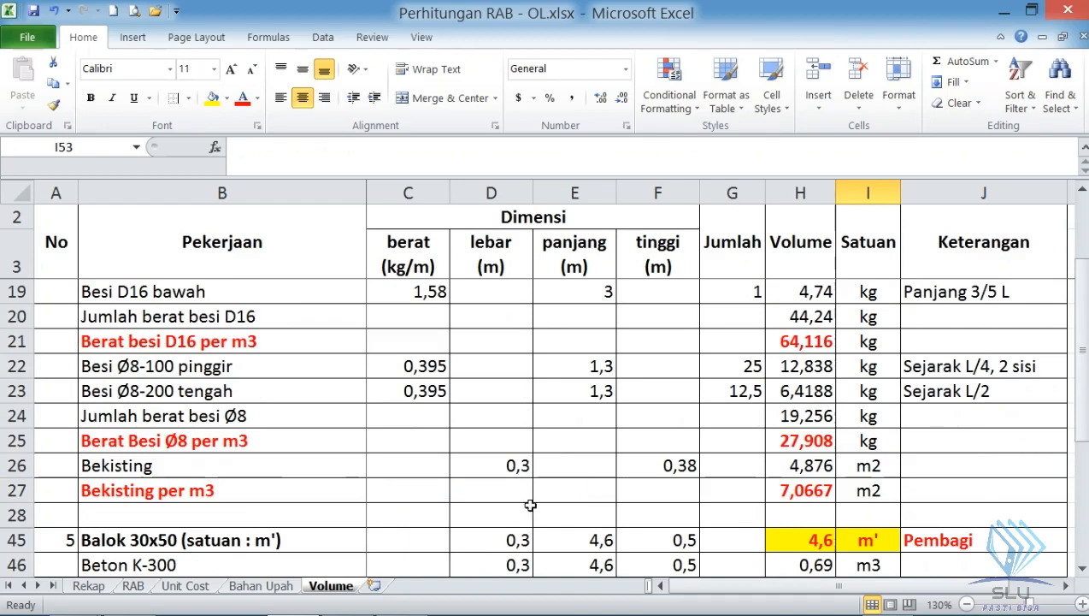
{"action": "left_click_drag", "start_coordinate": [579, 366], "coordinate": [943, 426]}
{"action": "key", "text": "ctrl+c"}
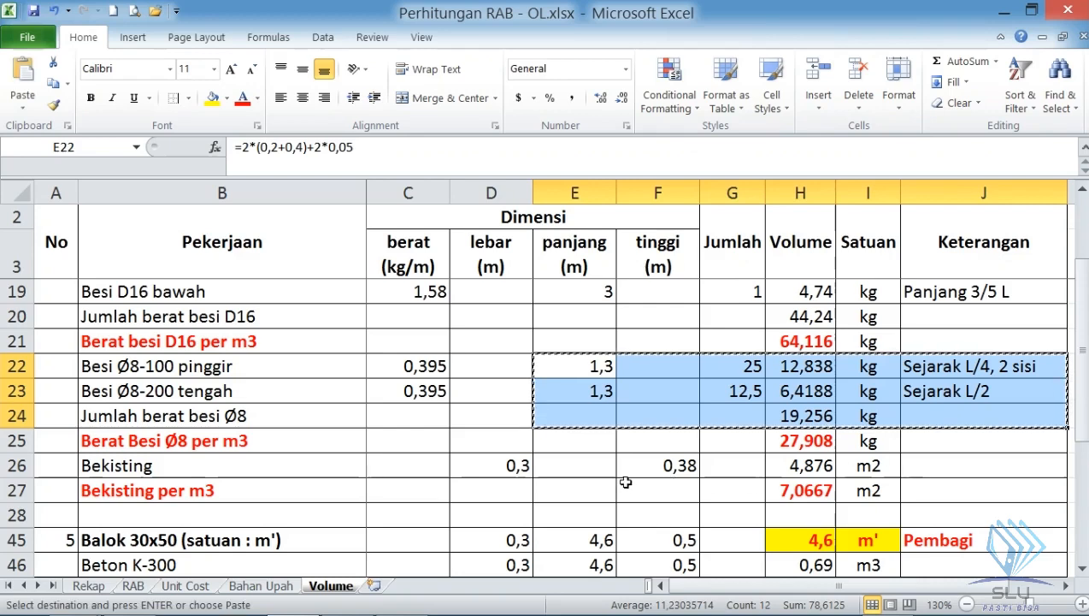
{"action": "scroll", "coordinate": [620, 483], "scroll_direction": "down", "scroll_amount": 3}
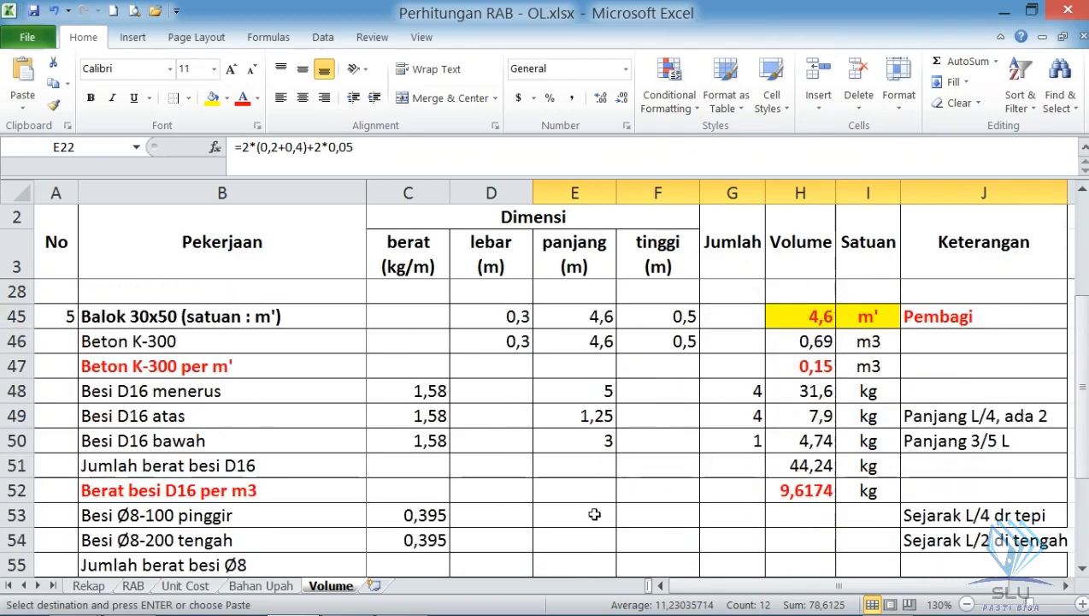
{"action": "left_click", "coordinate": [595, 516]}
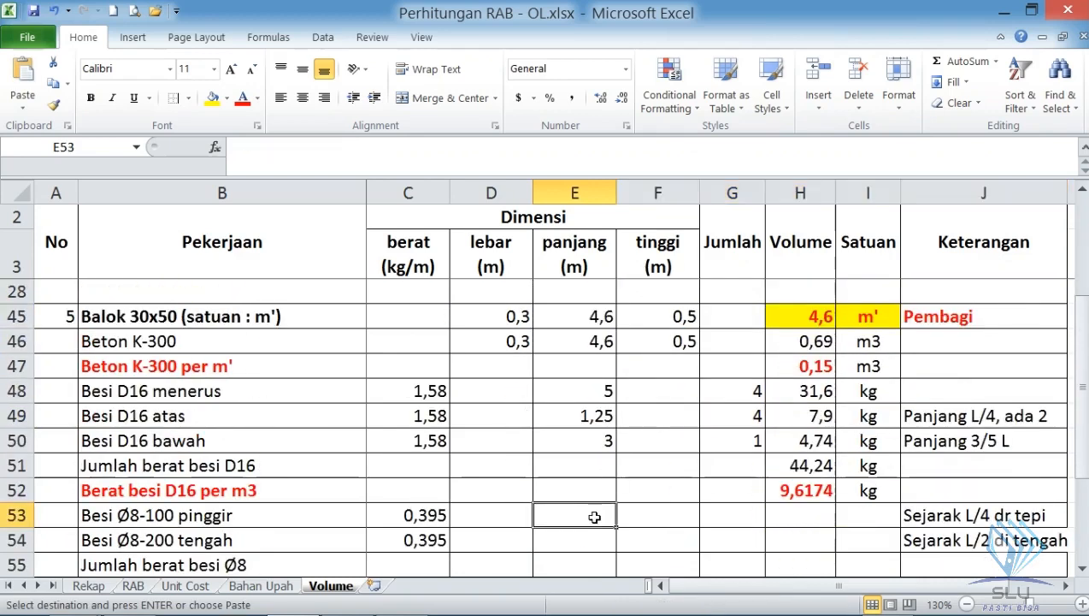
{"action": "key", "text": "Return"}
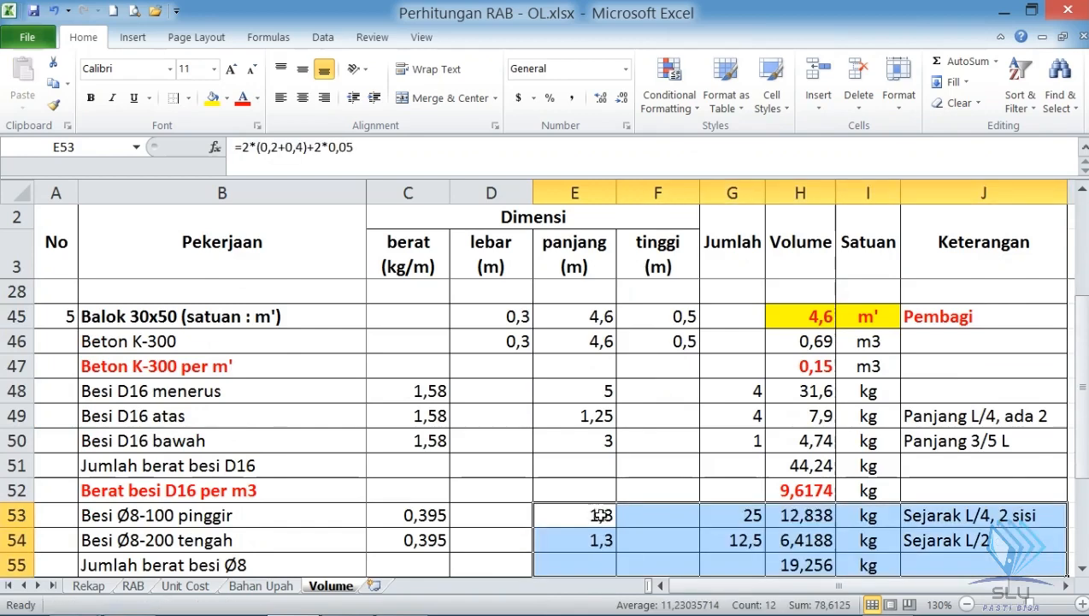
{"action": "scroll", "coordinate": [603, 517], "scroll_direction": "up", "scroll_amount": 3}
{"action": "scroll", "coordinate": [603, 516], "scroll_direction": "down", "scroll_amount": 4}
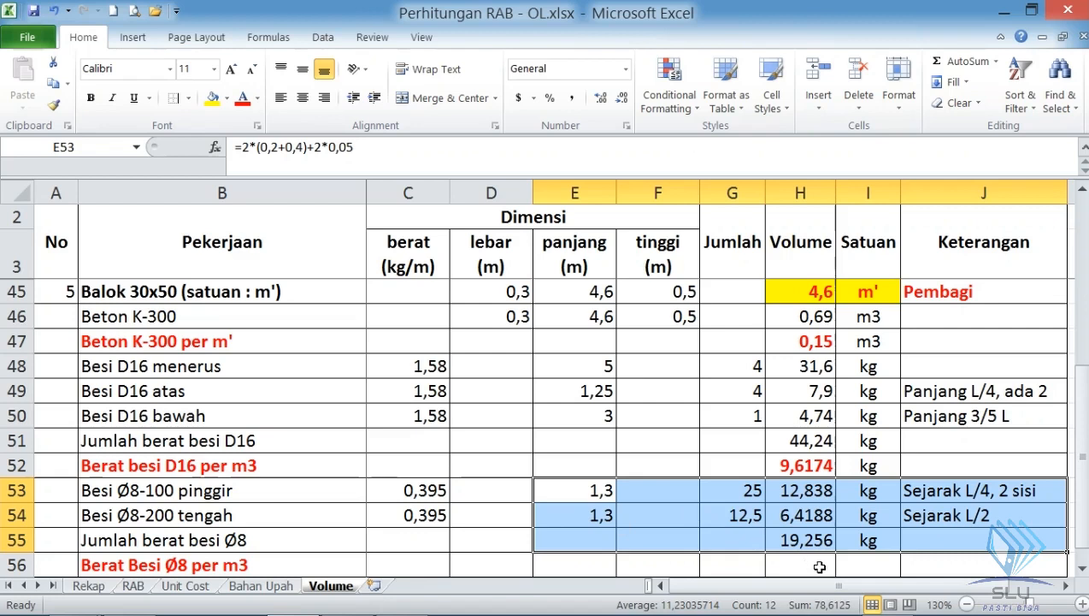
- Total the Ø8 stirrup weights of the per-metre beam in H55 with =H53+H54
{"action": "left_click", "coordinate": [817, 539]}
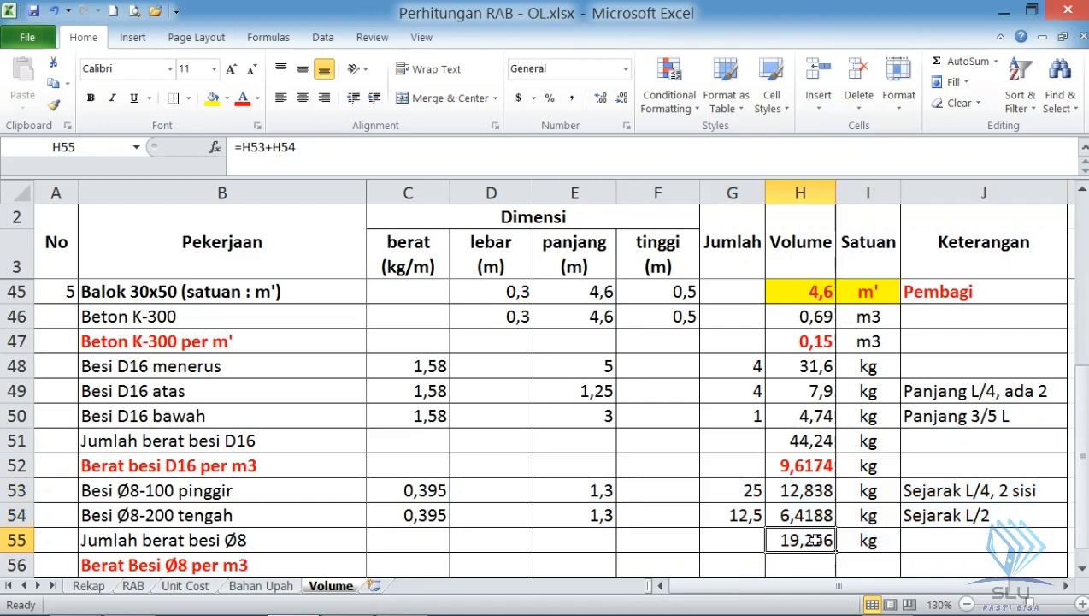
{"action": "type", "text": "="}
{"action": "left_click", "coordinate": [824, 486]}
{"action": "type", "text": "+"}
{"action": "left_click", "coordinate": [800, 511]}
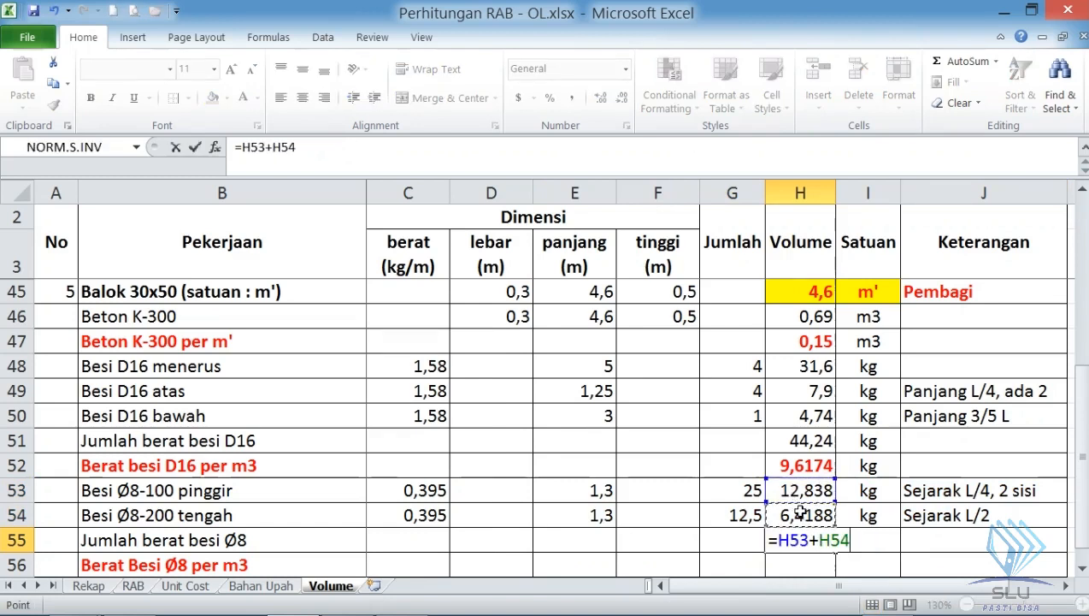
{"action": "key", "text": "Return"}
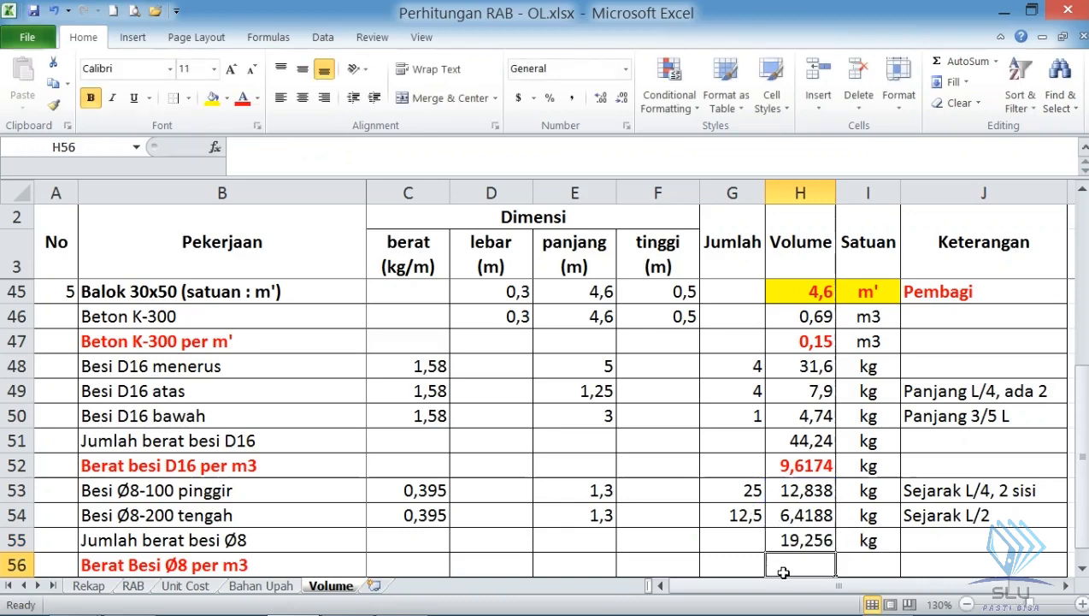
- Calculate the Ø8 bar weight per metre of beam in H56 with =H55/H45 and enter kg as the unit in I56
{"action": "scroll", "coordinate": [807, 513], "scroll_direction": "up", "scroll_amount": 2}
{"action": "scroll", "coordinate": [817, 492], "scroll_direction": "up", "scroll_amount": 2}
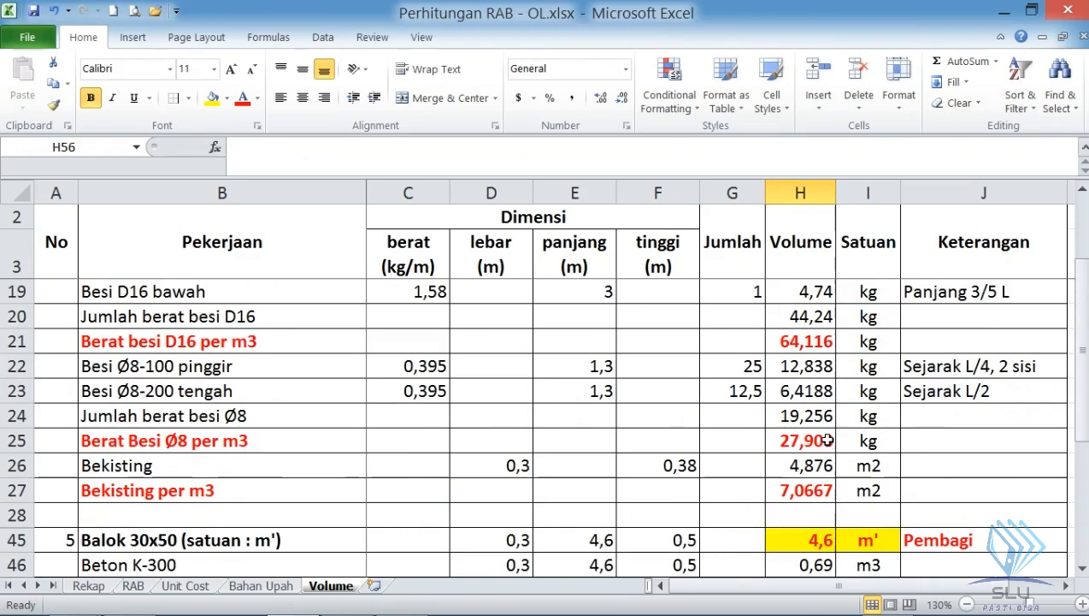
{"action": "scroll", "coordinate": [812, 419], "scroll_direction": "down", "scroll_amount": 4}
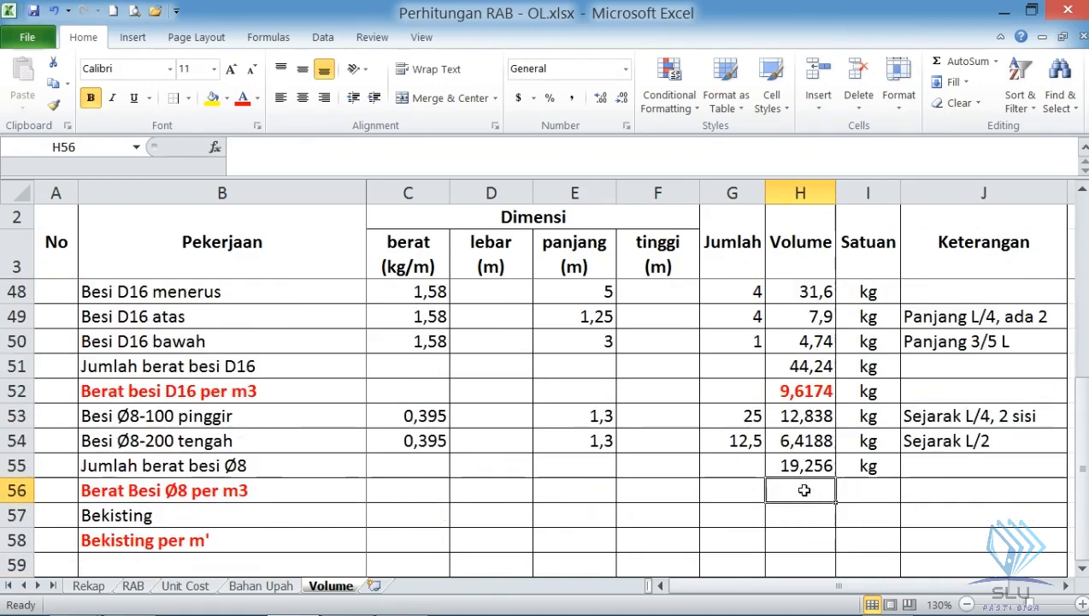
{"action": "type", "text": "="}
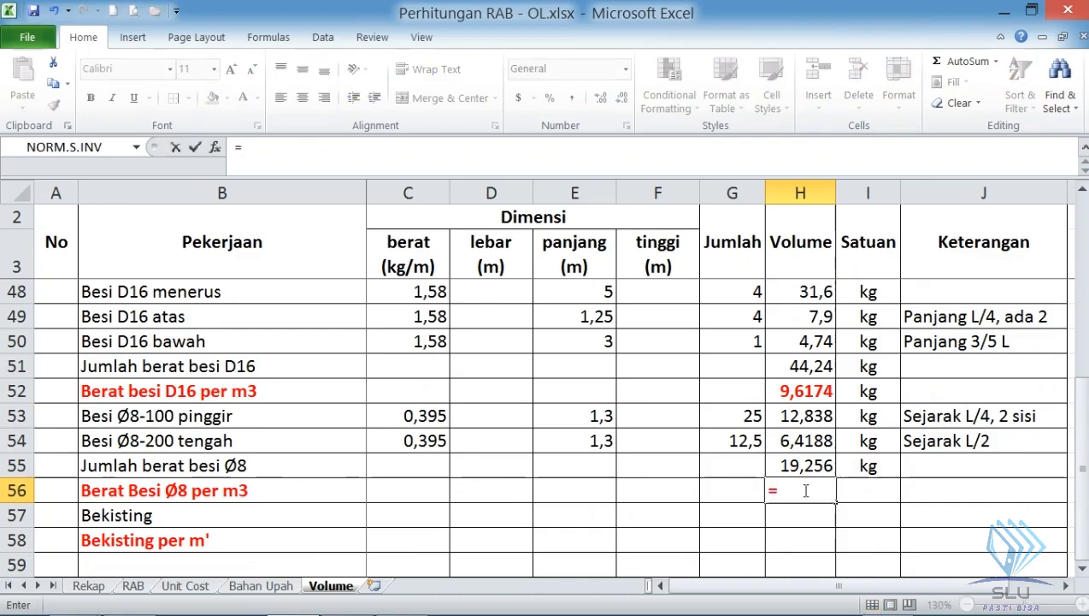
{"action": "left_click", "coordinate": [791, 464]}
{"action": "type", "text": "/"}
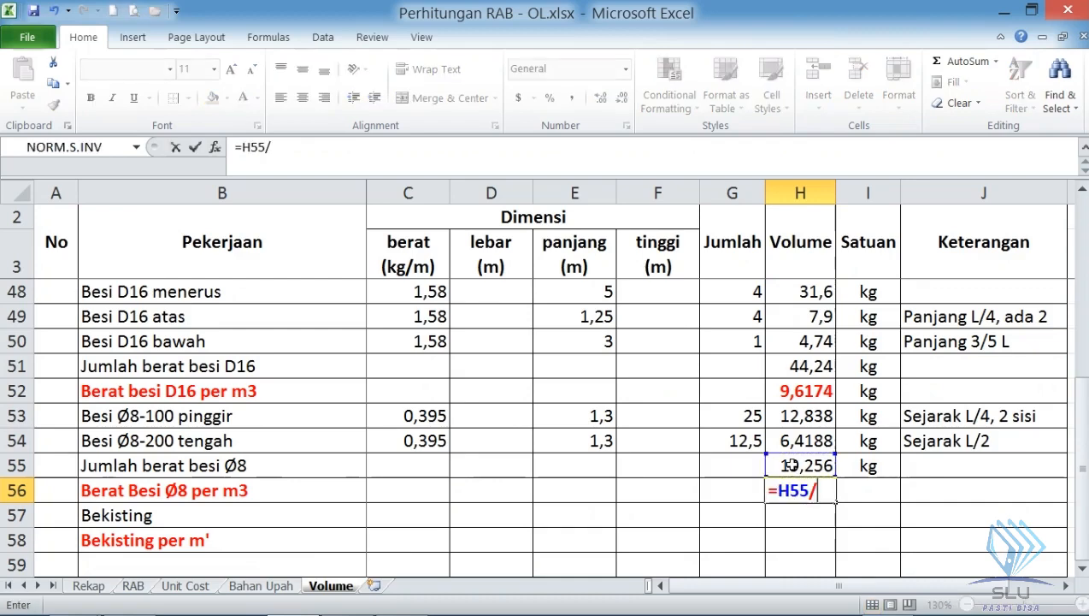
{"action": "scroll", "coordinate": [795, 454], "scroll_direction": "up", "scroll_amount": 1}
{"action": "left_click", "coordinate": [821, 315]}
{"action": "key", "text": "Return"}
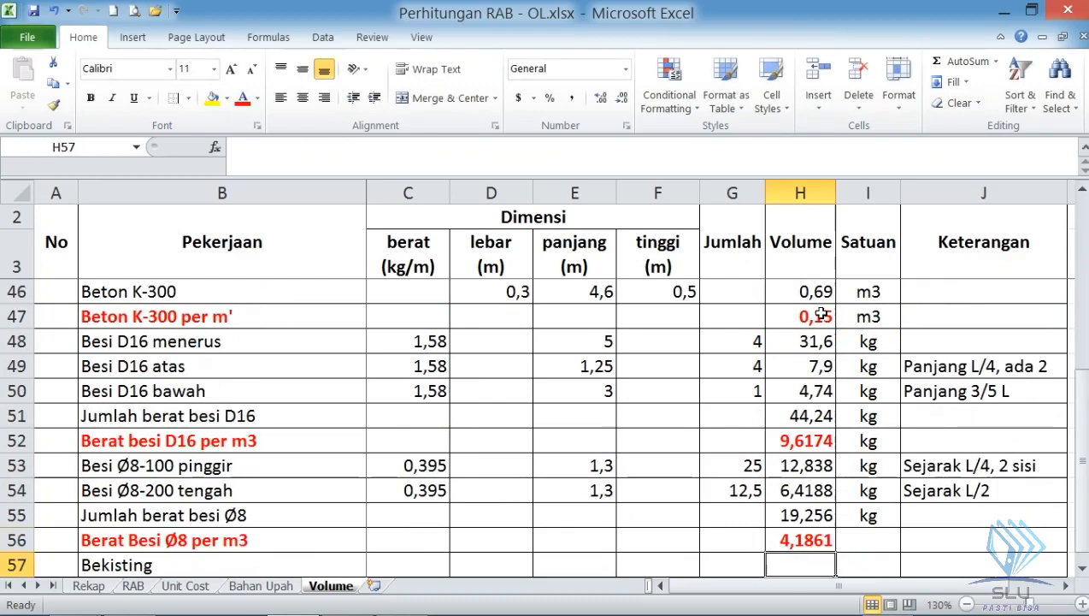
{"action": "left_click", "coordinate": [870, 539]}
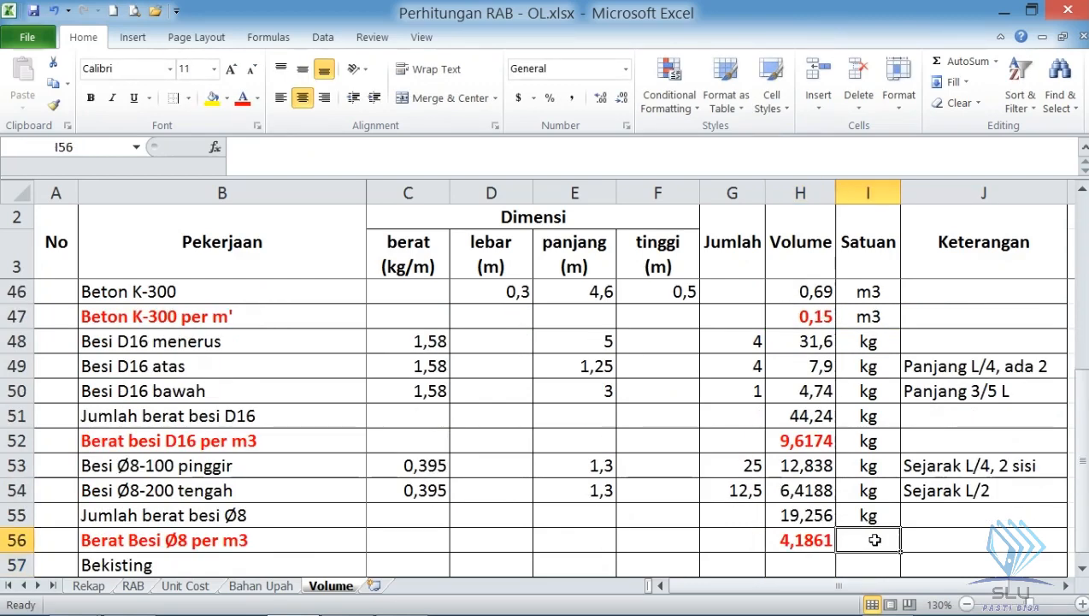
{"action": "type", "text": "kg"}
{"action": "key", "text": "Return"}
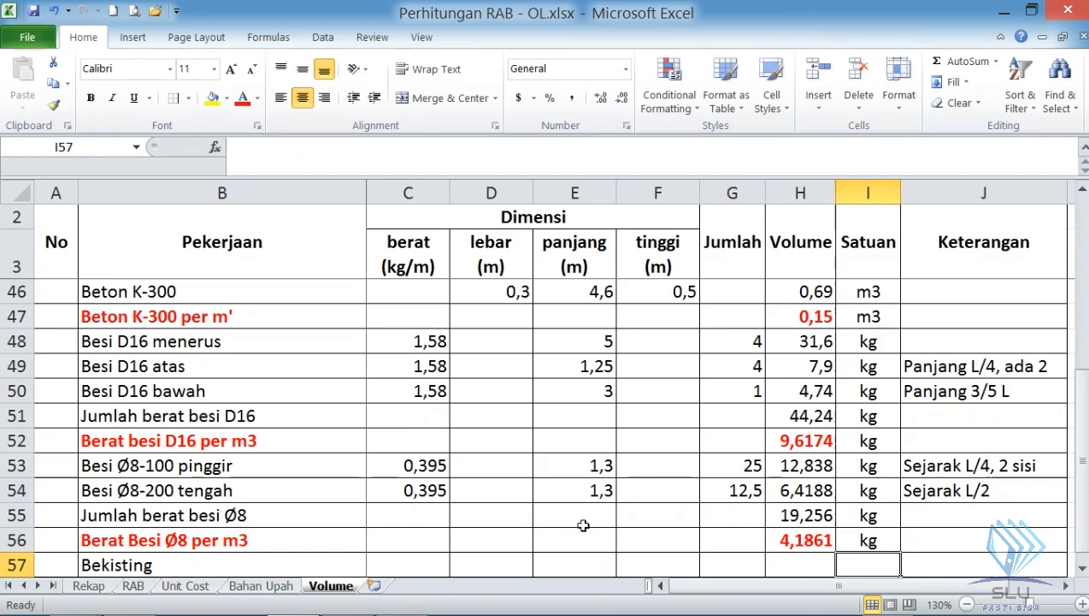
- Copy the formwork (Bekisting) dimensions, area and unit from D26:I26 of the m3 beam section into D57:I57
{"action": "scroll", "coordinate": [583, 525], "scroll_direction": "up", "scroll_amount": 1}
{"action": "scroll", "coordinate": [582, 525], "scroll_direction": "up", "scroll_amount": 3}
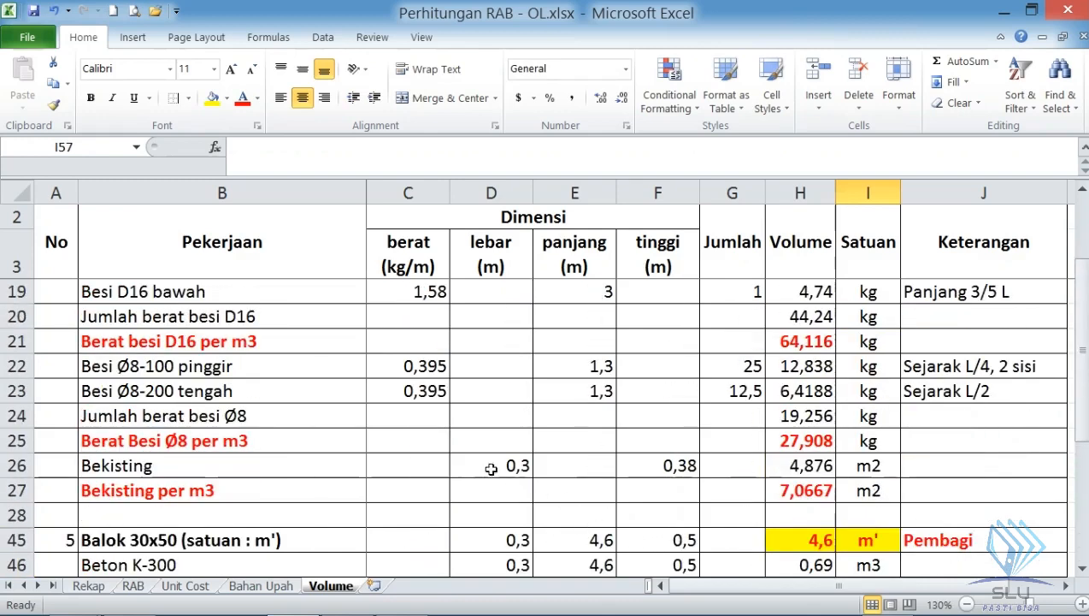
{"action": "left_click_drag", "start_coordinate": [498, 460], "coordinate": [885, 470]}
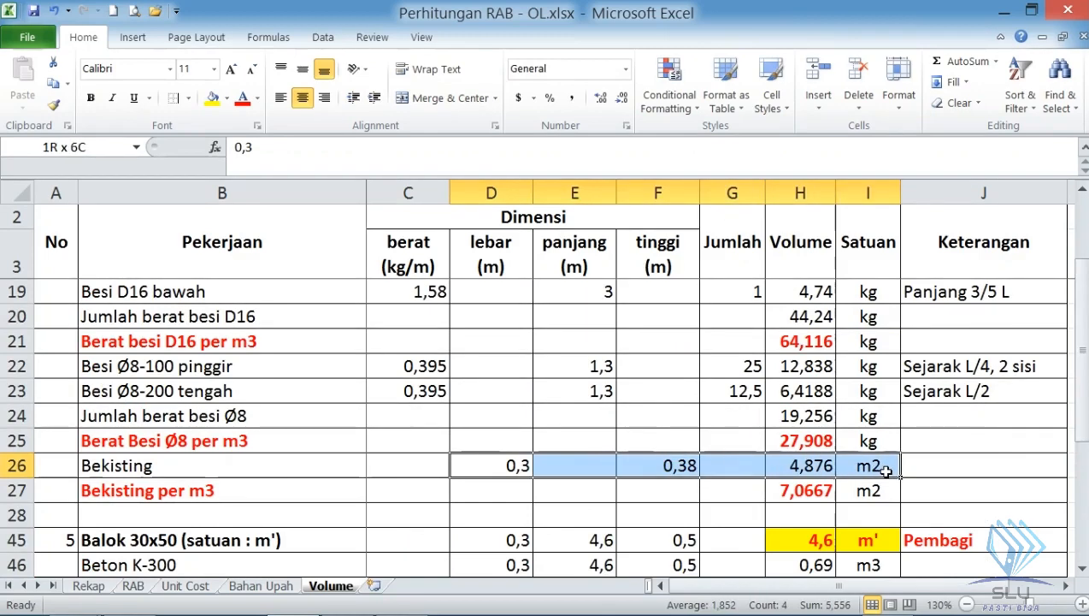
{"action": "key", "text": "ctrl+c"}
{"action": "scroll", "coordinate": [855, 453], "scroll_direction": "down", "scroll_amount": 4}
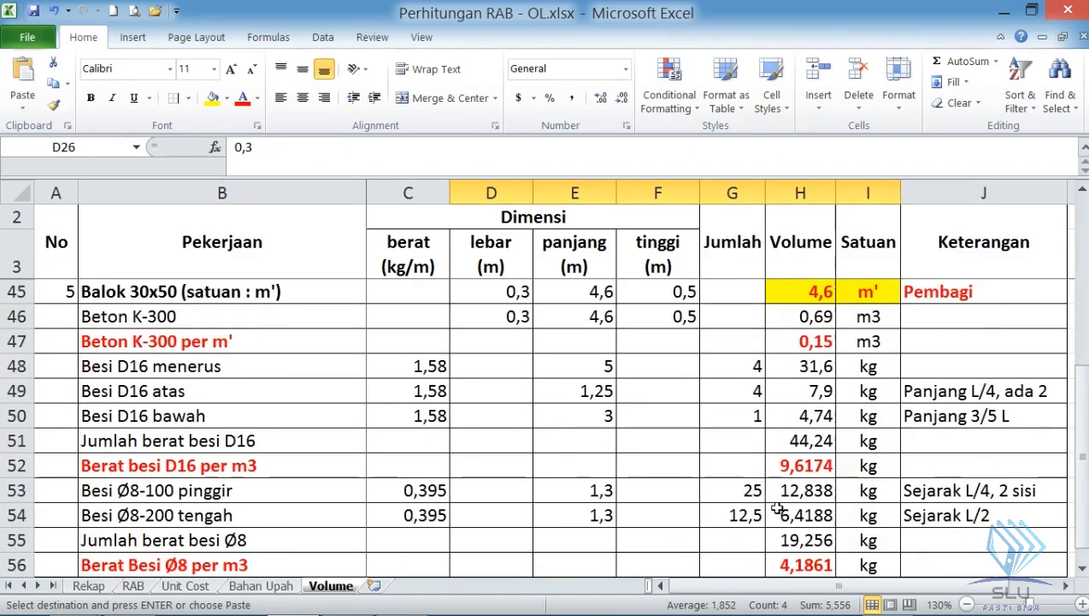
{"action": "left_click", "coordinate": [505, 515]}
{"action": "key", "text": "ctrl+v"}
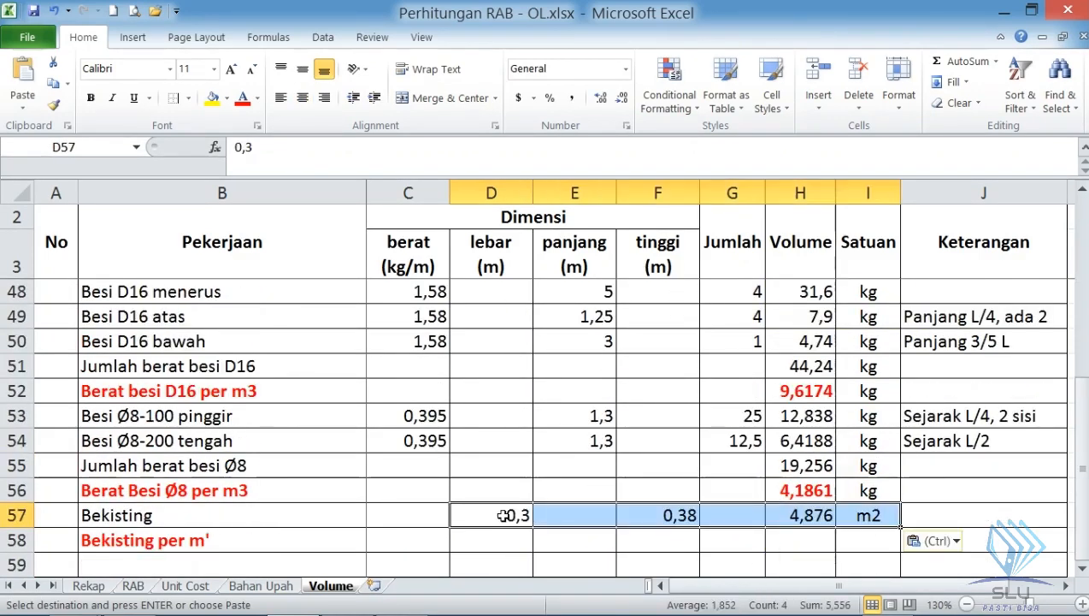
- Calculate the formwork area per metre of beam in H58 with =H57/H45 and enter m2 as the unit in I58
{"action": "left_click", "coordinate": [827, 539]}
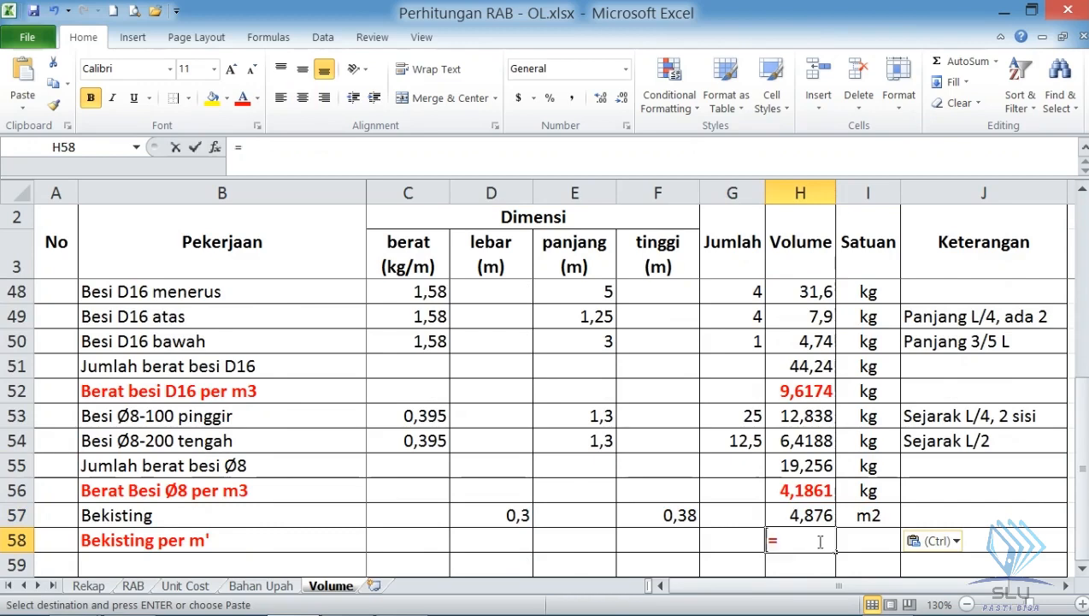
{"action": "type", "text": "="}
{"action": "left_click", "coordinate": [821, 515]}
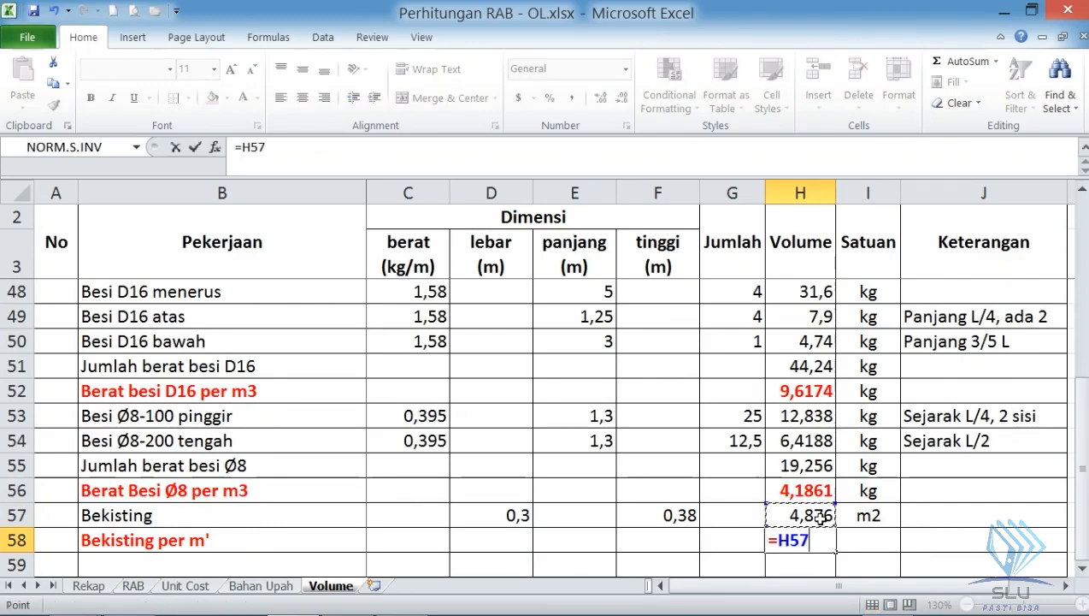
{"action": "type", "text": "/"}
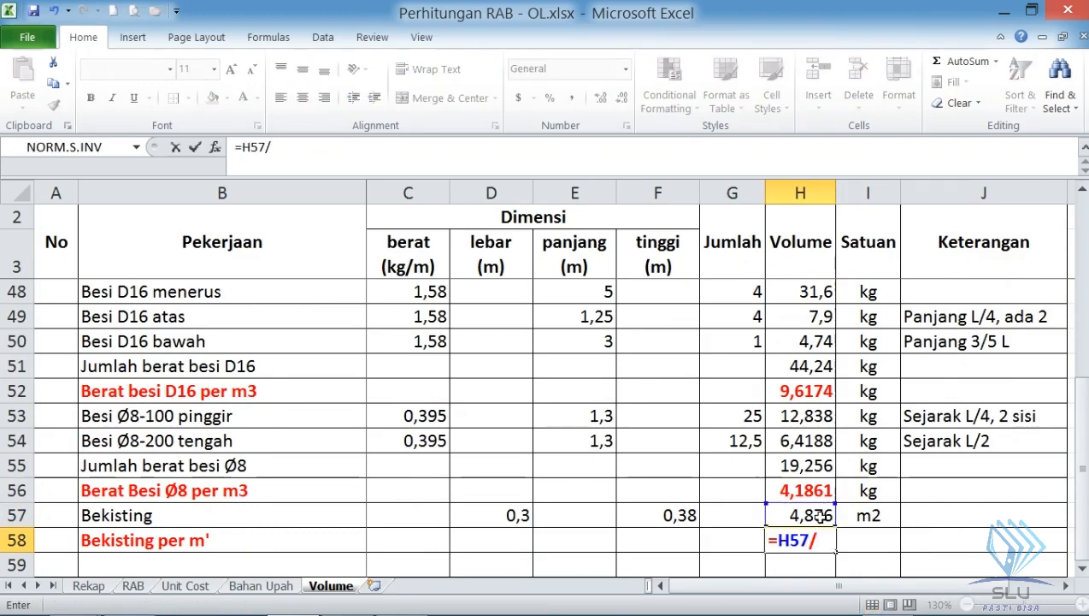
{"action": "scroll", "coordinate": [820, 516], "scroll_direction": "up", "scroll_amount": 1}
{"action": "left_click", "coordinate": [799, 318]}
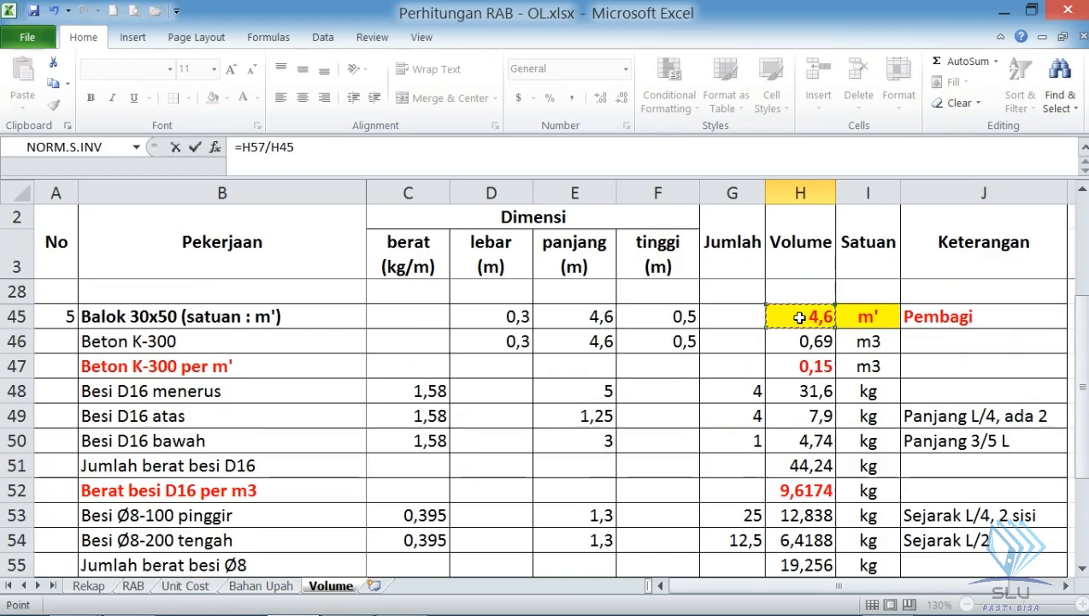
{"action": "key", "text": "Return"}
{"action": "left_click", "coordinate": [869, 540]}
{"action": "type", "text": "m2"}
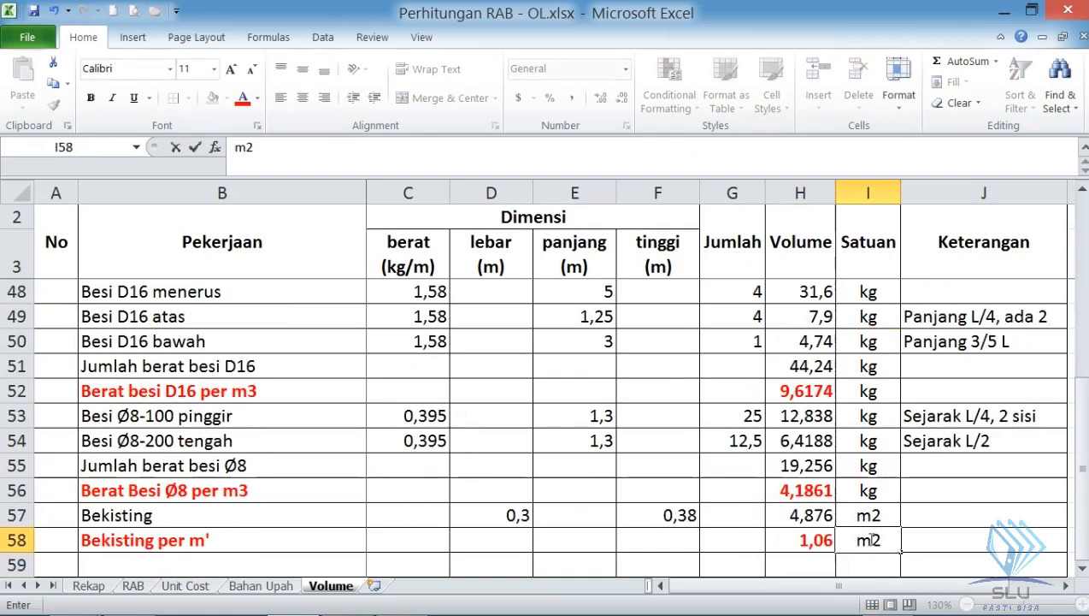
{"action": "key", "text": "Return"}
- Review the per-metre beam results for formwork, Ø8 bars, D16 bars and concrete in H58, H56, H52 and H47
{"action": "left_click", "coordinate": [819, 539]}
{"action": "left_click", "coordinate": [806, 489]}
{"action": "left_click", "coordinate": [821, 386]}
{"action": "scroll", "coordinate": [821, 376], "scroll_direction": "up", "scroll_amount": 1}
{"action": "left_click", "coordinate": [821, 368]}
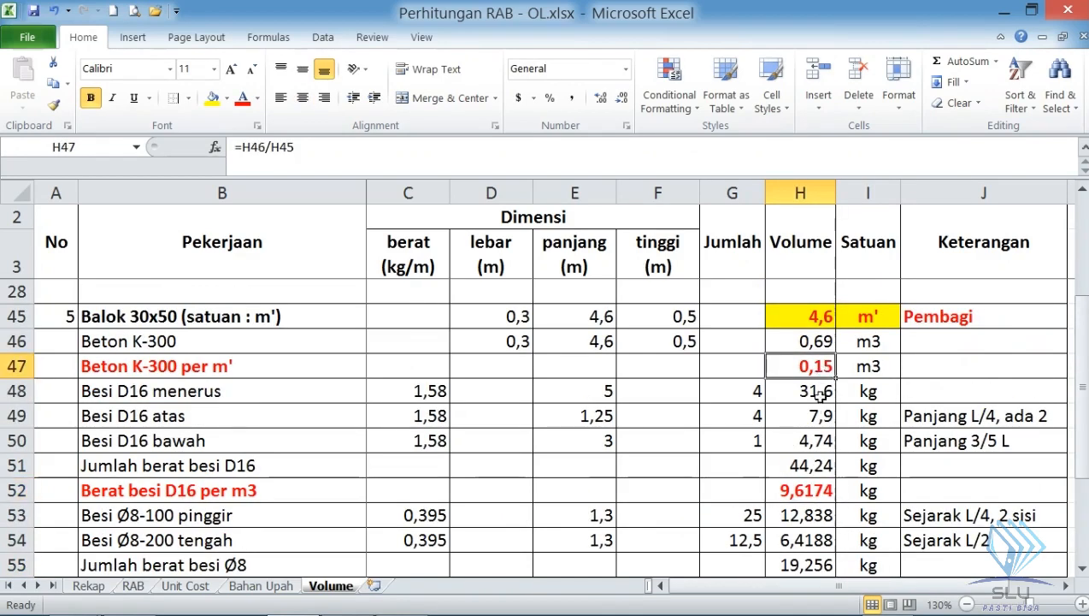
{"action": "scroll", "coordinate": [817, 395], "scroll_direction": "down", "scroll_amount": 1}
{"action": "left_click", "coordinate": [793, 541]}
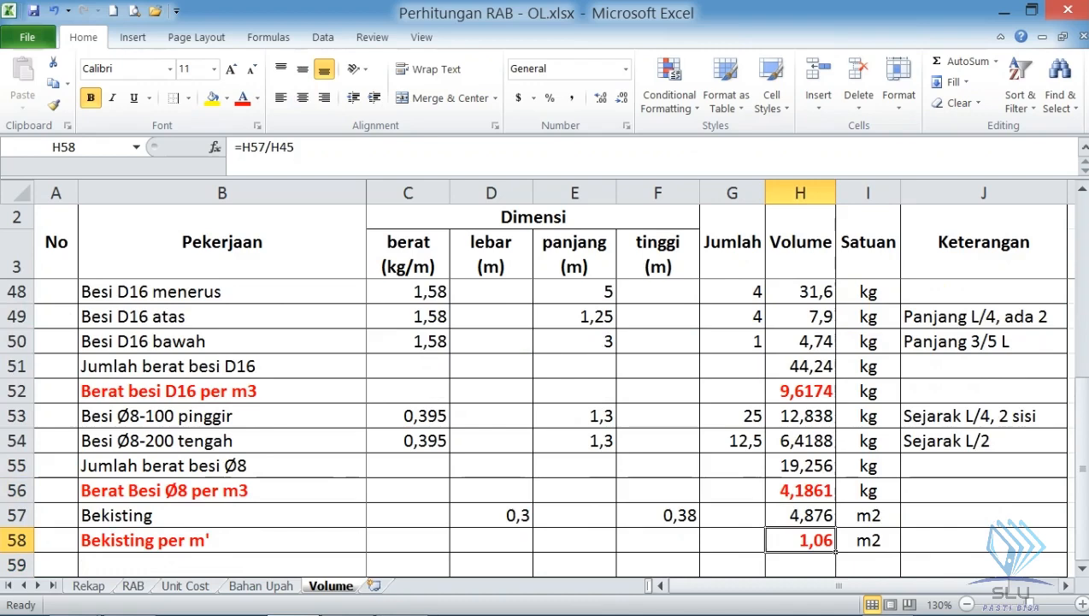
- In the Unit Cost sheet, link the Beton K-300 quantity of 1 m' Balok 30x50 in B83 with =Volume!H47
{"action": "left_click", "coordinate": [167, 585]}
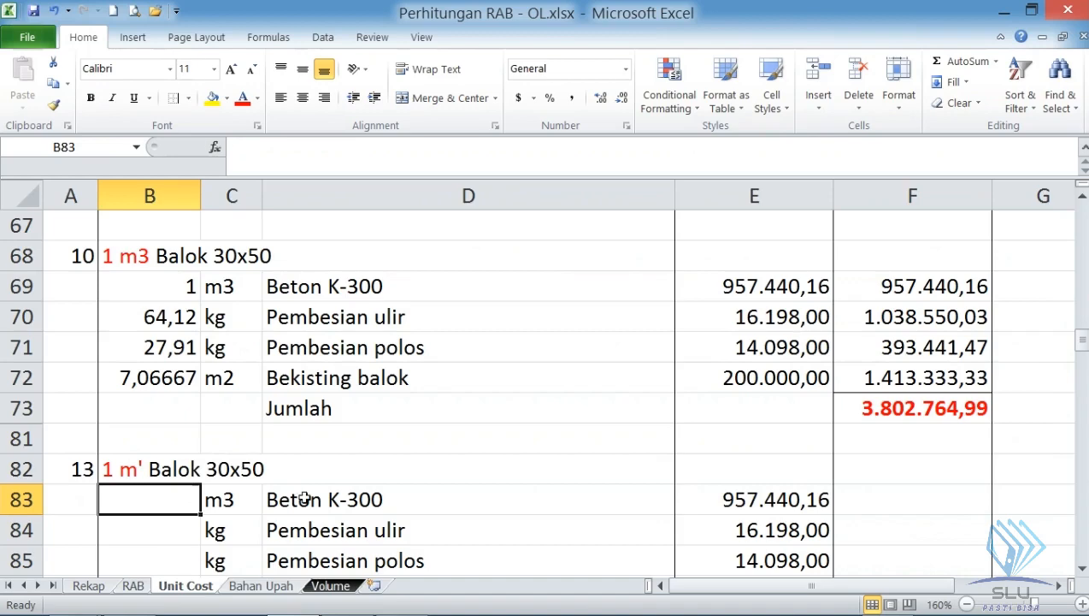
{"action": "type", "text": "="}
{"action": "left_click", "coordinate": [331, 585]}
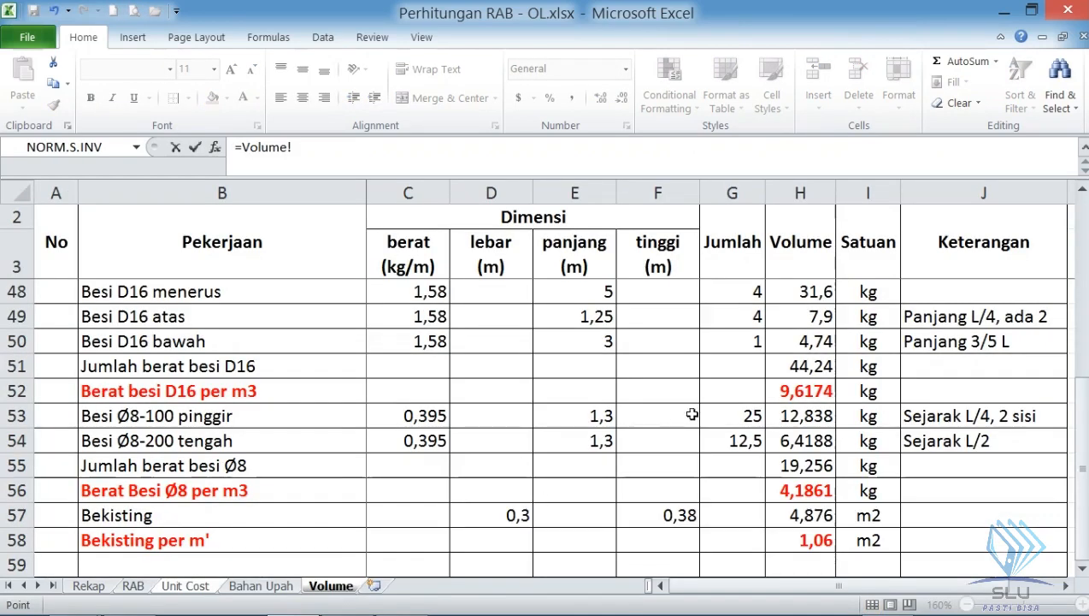
{"action": "scroll", "coordinate": [778, 451], "scroll_direction": "up", "scroll_amount": 1}
{"action": "left_click", "coordinate": [795, 346]}
{"action": "key", "text": "Return"}
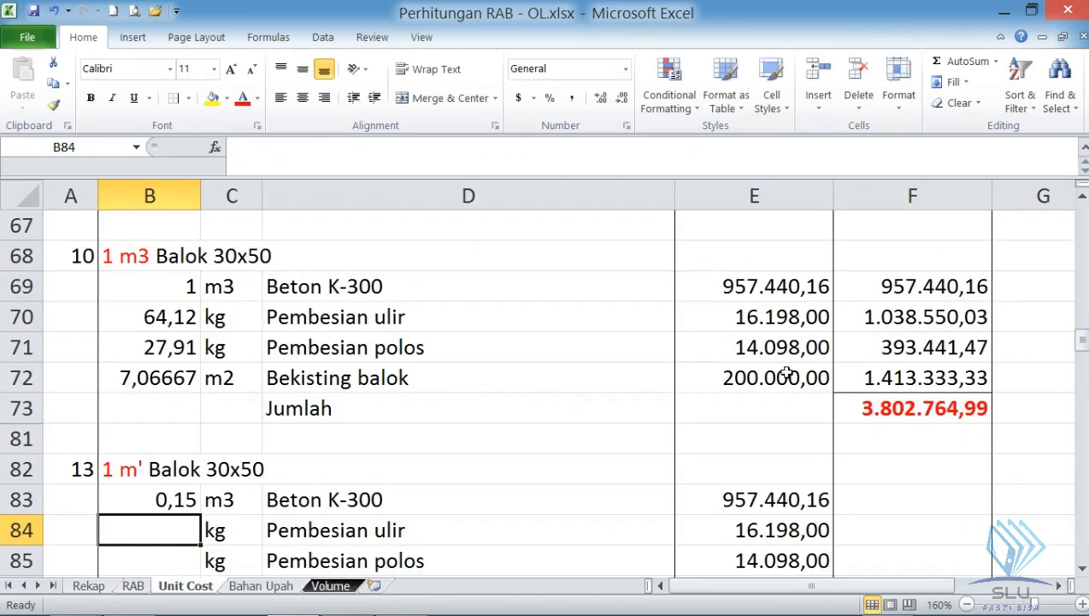
- Link the Pembesian ulir quantity in B84 to Volume!H52 and the Pembesian polos quantity in B85 to Volume!H56
{"action": "type", "text": "="}
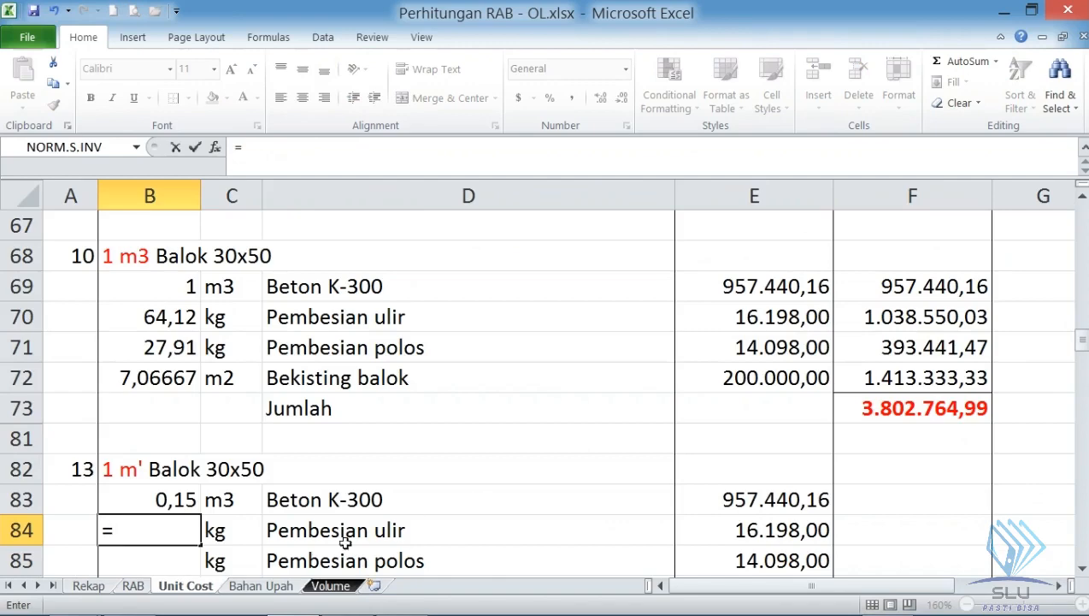
{"action": "left_click", "coordinate": [331, 585]}
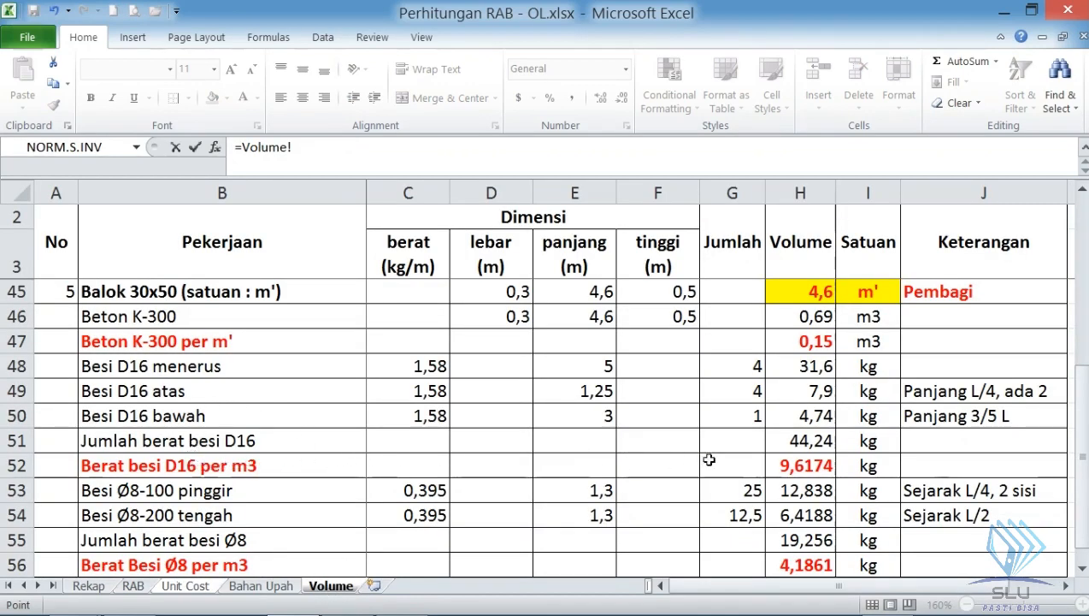
{"action": "left_click", "coordinate": [800, 462]}
{"action": "key", "text": "Return"}
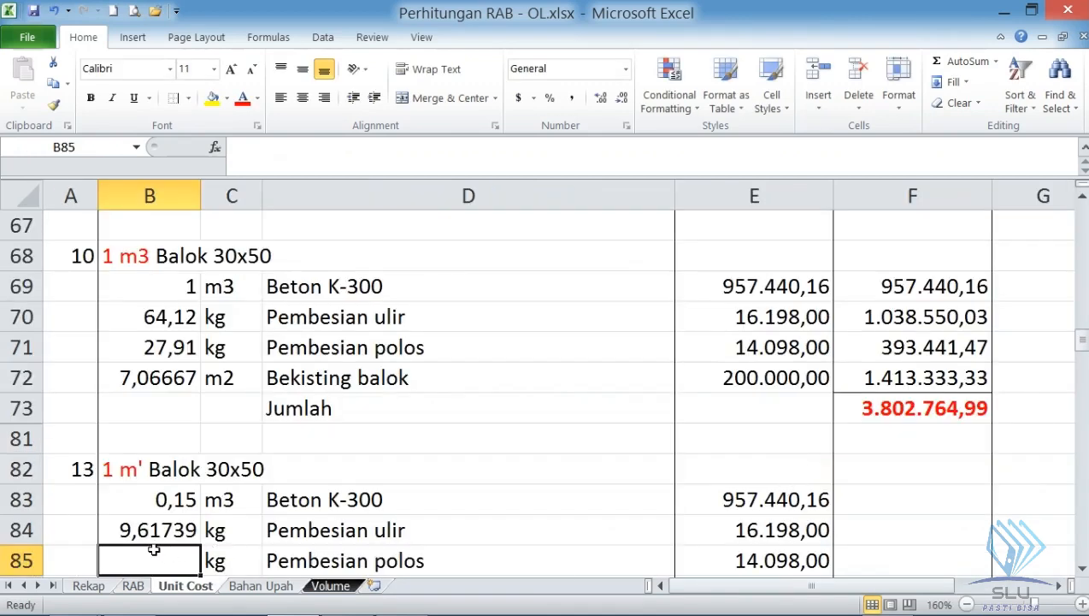
{"action": "type", "text": "="}
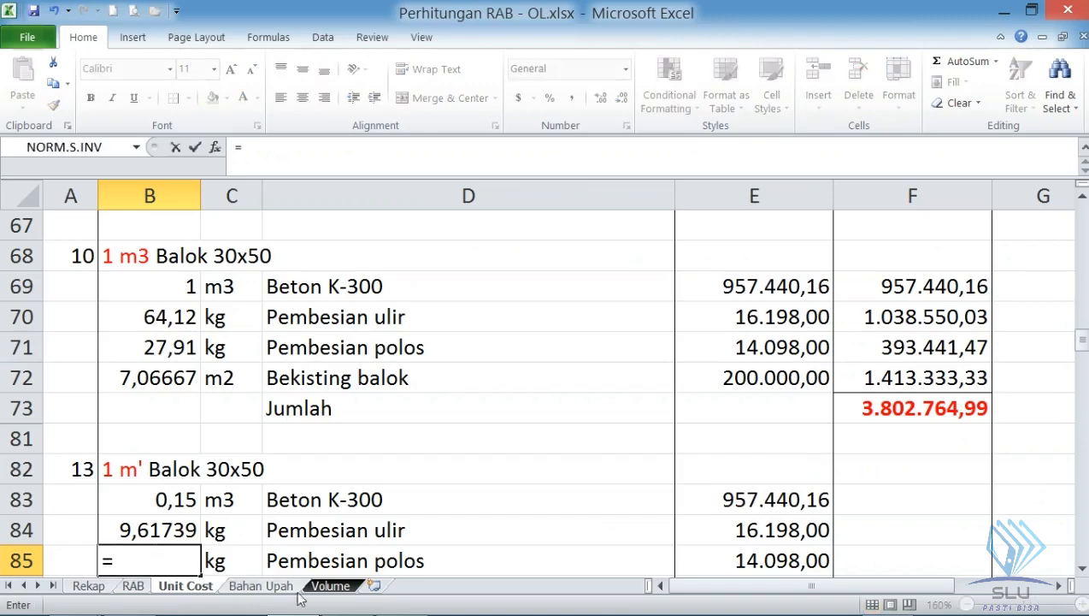
{"action": "left_click", "coordinate": [330, 587]}
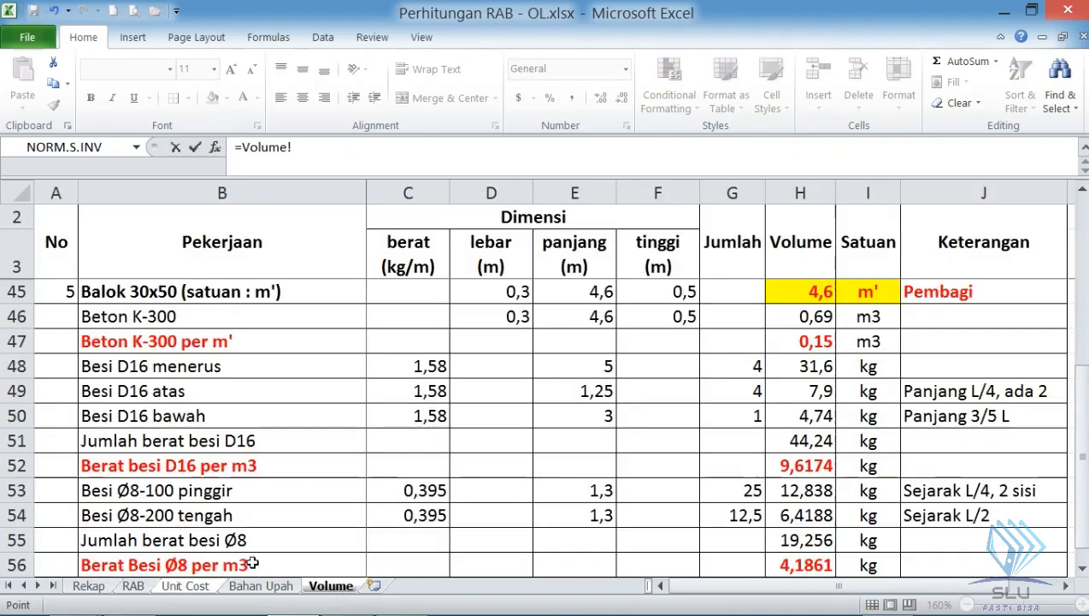
{"action": "left_click", "coordinate": [791, 561]}
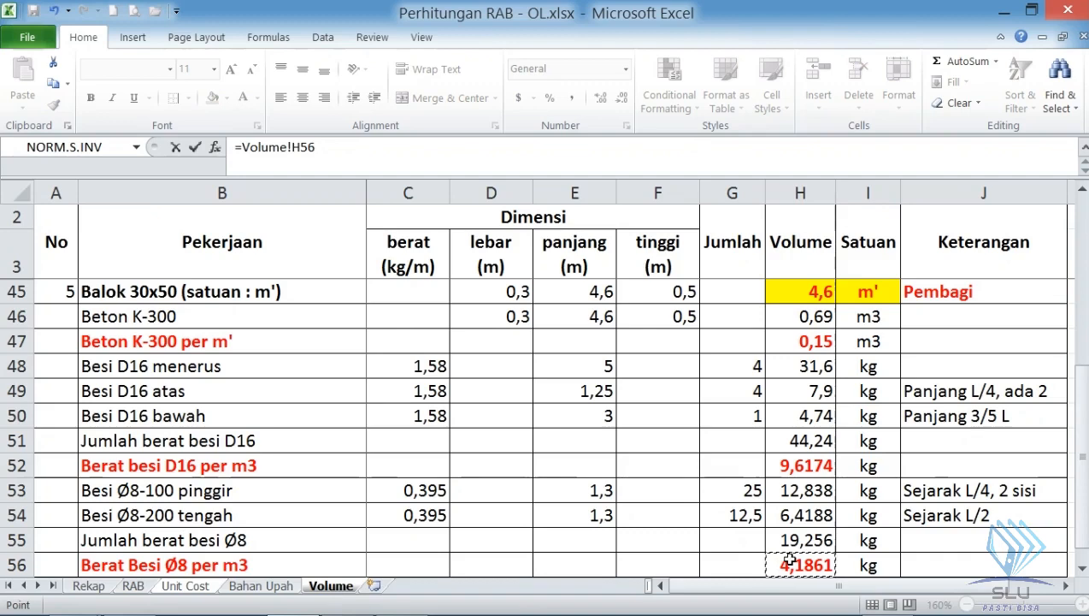
{"action": "key", "text": "Return"}
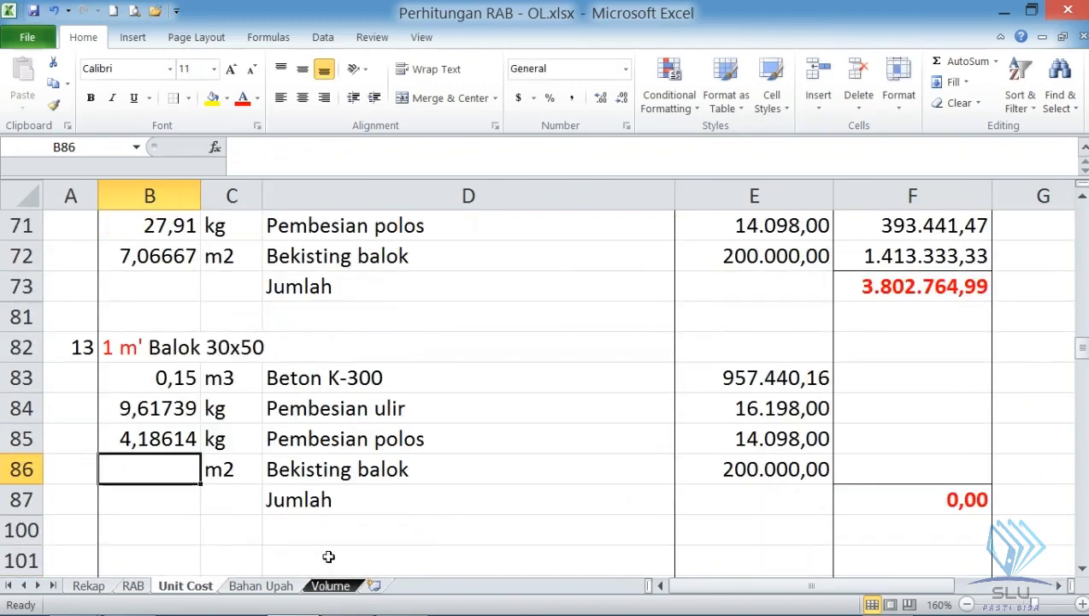
- Link the Bekisting balok quantity of the per-metre beam in B86 with =Volume!H58
{"action": "type", "text": "="}
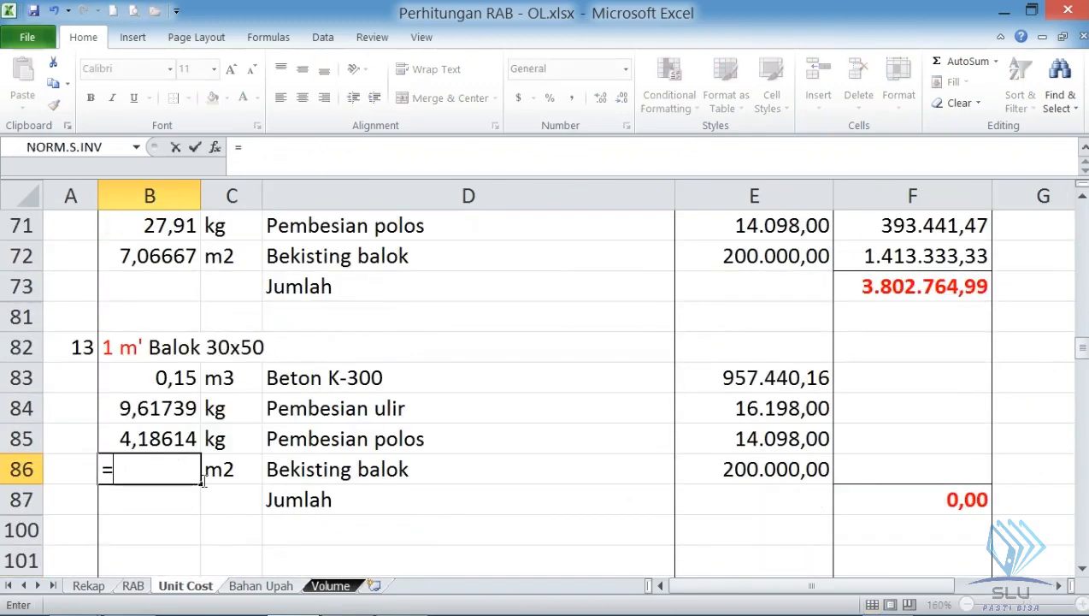
{"action": "left_click", "coordinate": [330, 585]}
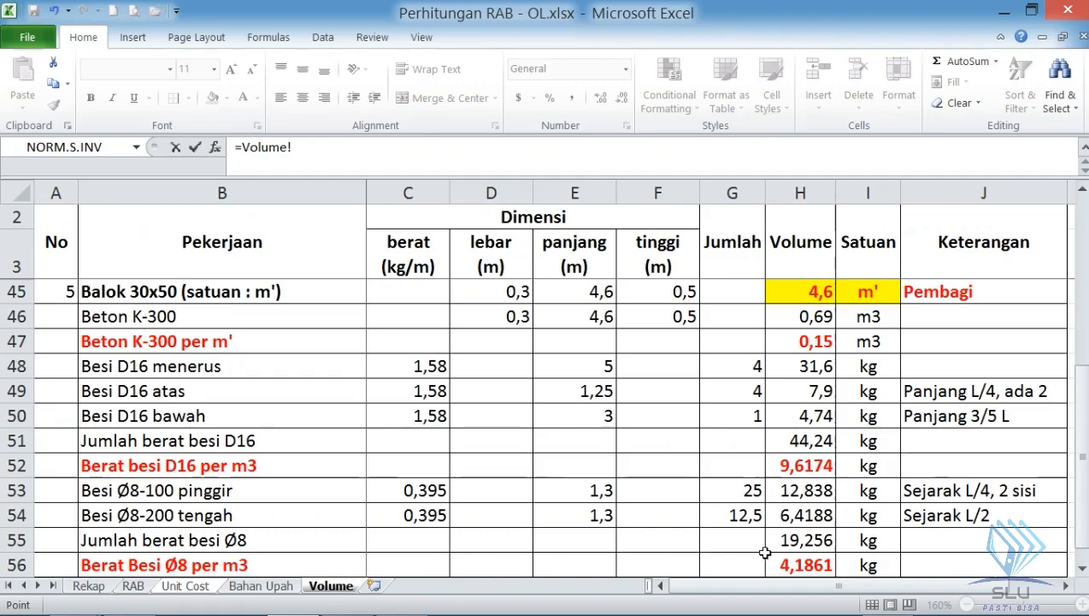
{"action": "scroll", "coordinate": [755, 551], "scroll_direction": "down", "scroll_amount": 2}
{"action": "left_click", "coordinate": [797, 466]}
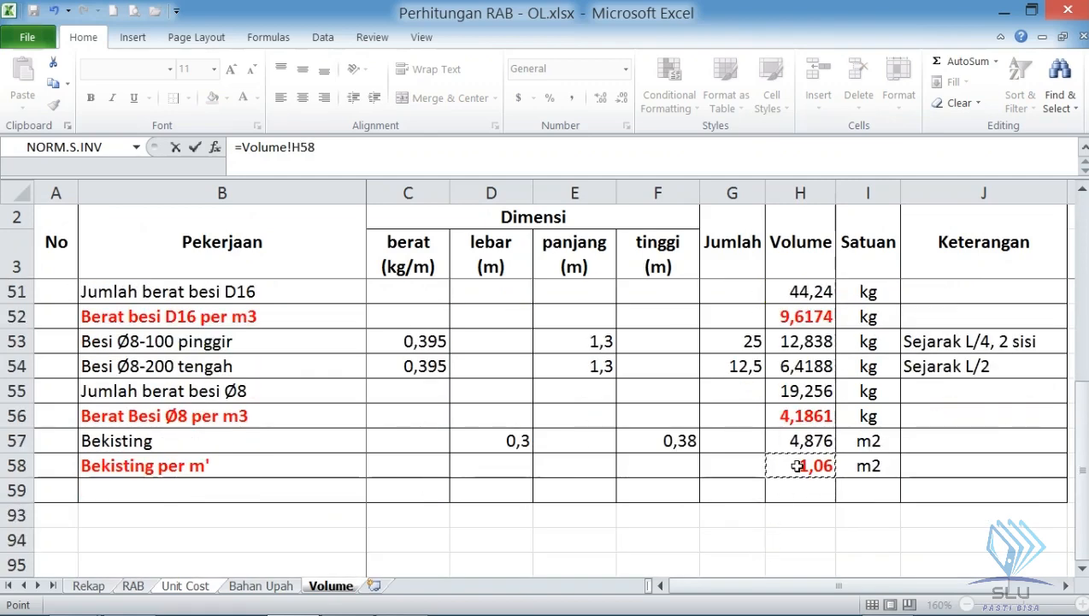
{"action": "key", "text": "Return"}
{"action": "scroll", "coordinate": [174, 407], "scroll_direction": "up", "scroll_amount": 1}
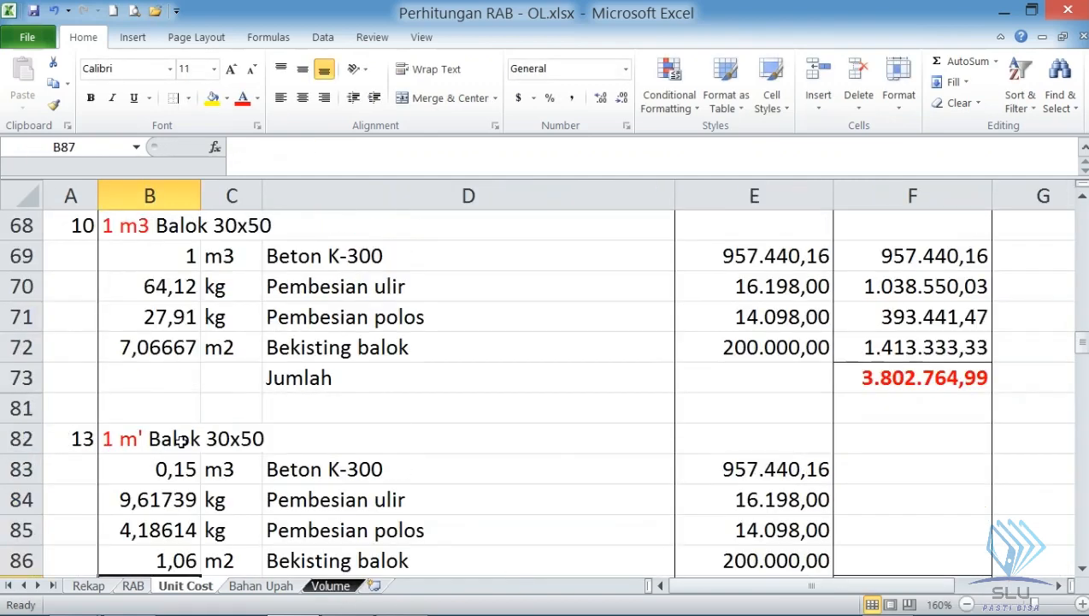
- Format the Pembesian ulir and Pembesian polos quantities of 1 m' Balok 30x50 in B84:B85 to two decimal places
{"action": "scroll", "coordinate": [165, 432], "scroll_direction": "down", "scroll_amount": 1}
{"action": "left_click_drag", "start_coordinate": [168, 408], "coordinate": [169, 436]}
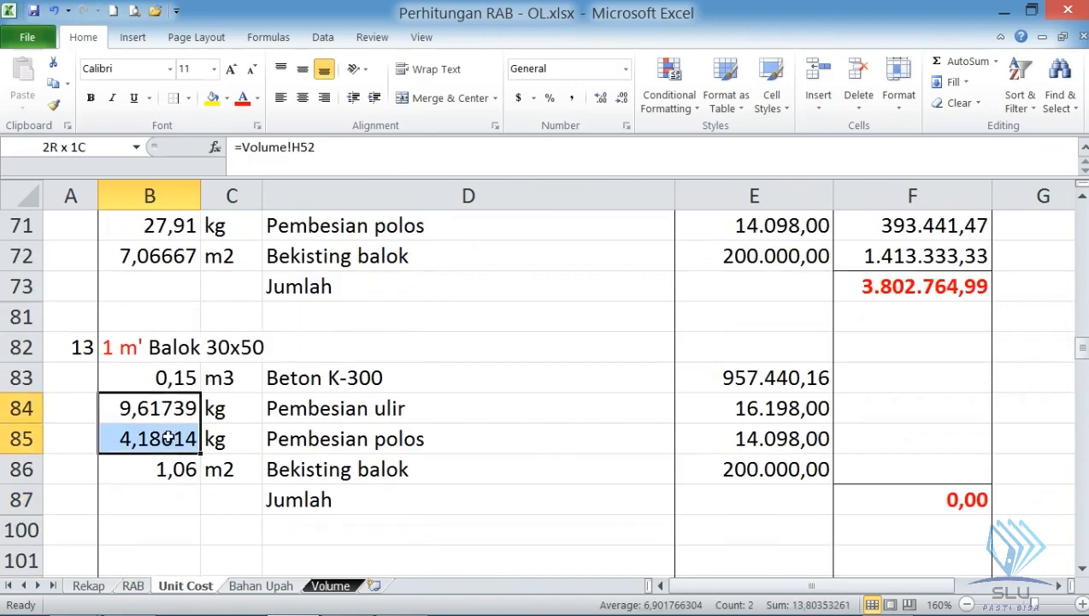
{"action": "scroll", "coordinate": [168, 439], "scroll_direction": "up", "scroll_amount": 1}
{"action": "left_click", "coordinate": [621, 96]}
{"action": "left_click", "coordinate": [620, 96]}
{"action": "left_click", "coordinate": [621, 97]}
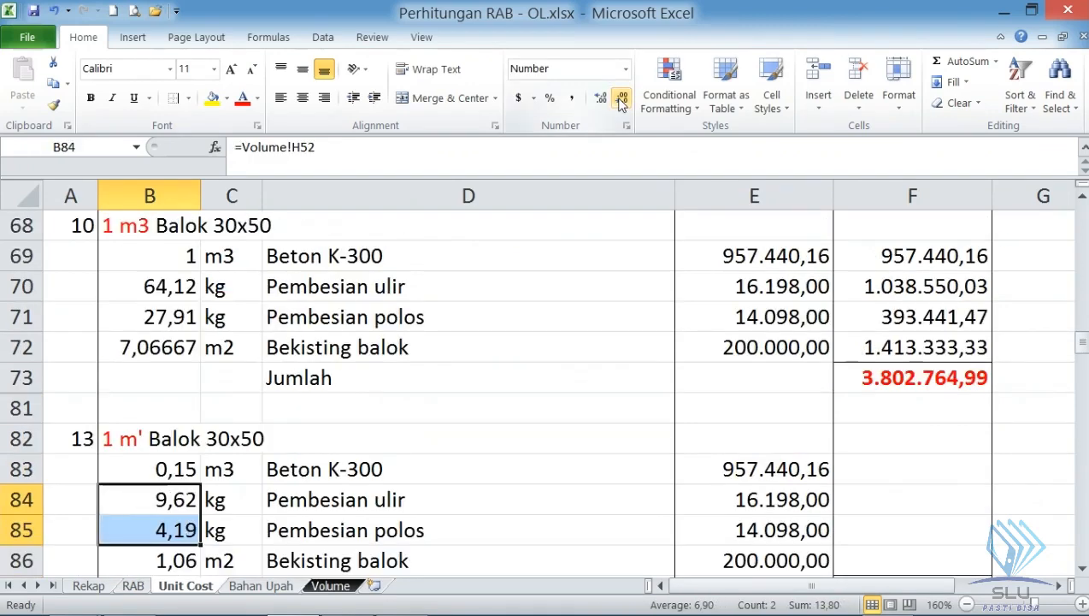
{"action": "left_click", "coordinate": [153, 558]}
{"action": "scroll", "coordinate": [170, 513], "scroll_direction": "down", "scroll_amount": 1}
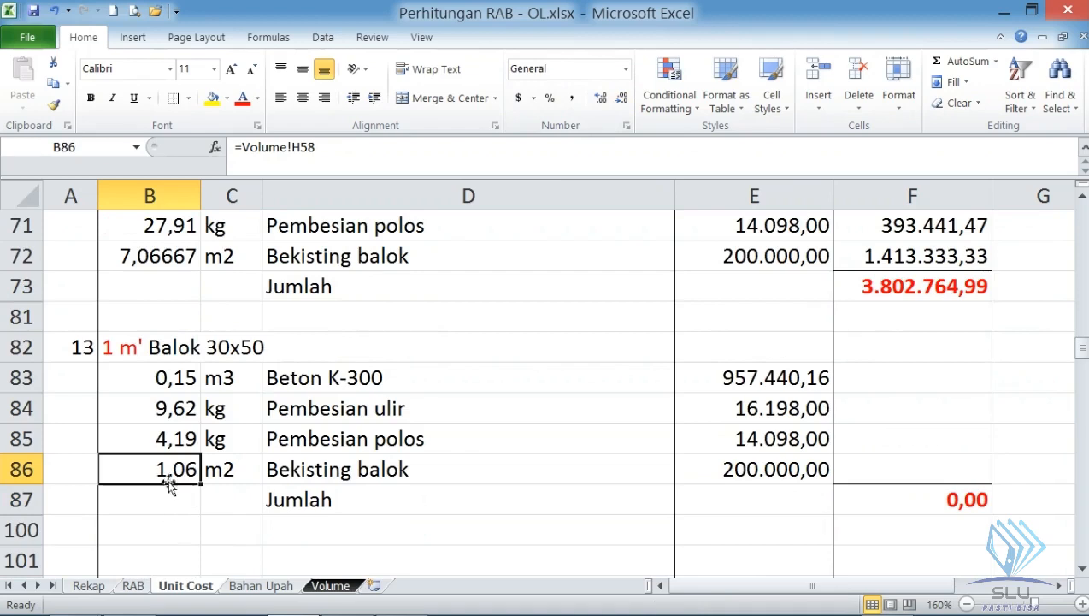
- Calculate the Beton K-300 cost of the per-metre beam in F83 with =B83*E83
{"action": "left_click", "coordinate": [886, 382]}
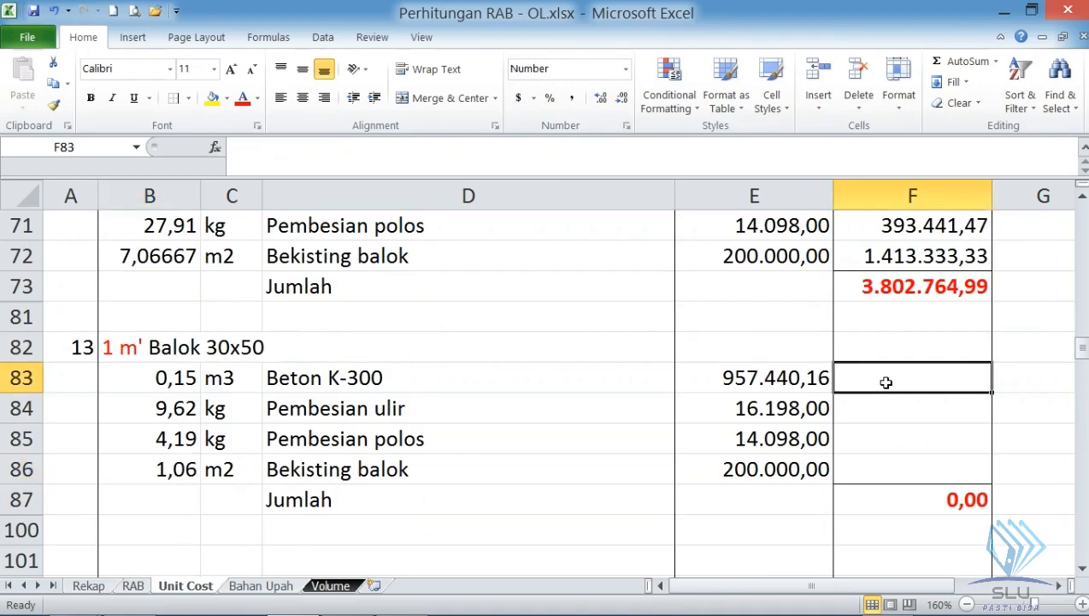
{"action": "type", "text": "="}
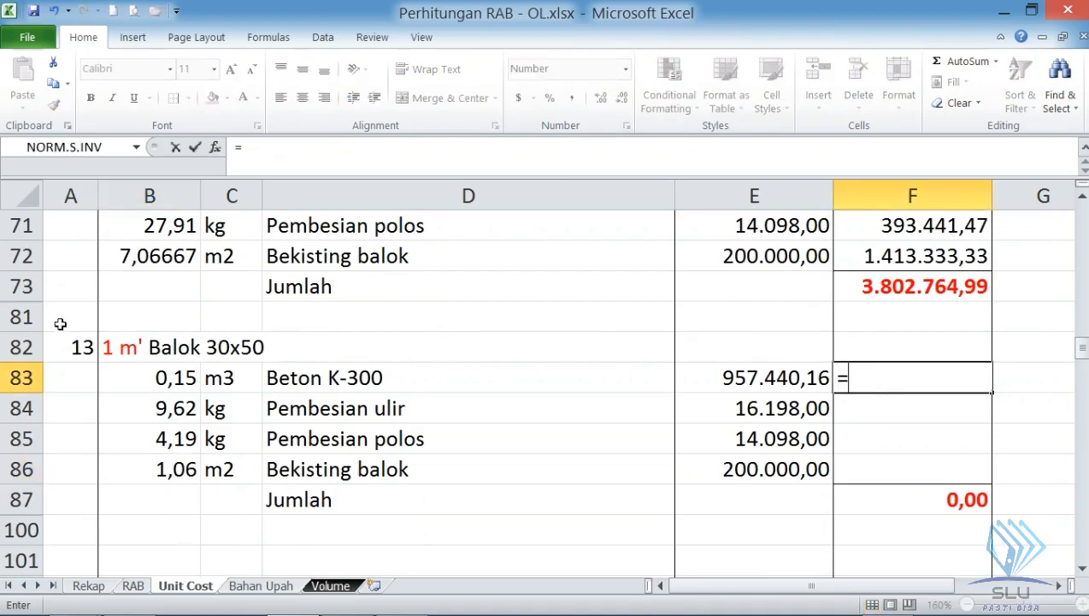
{"action": "left_click", "coordinate": [160, 380]}
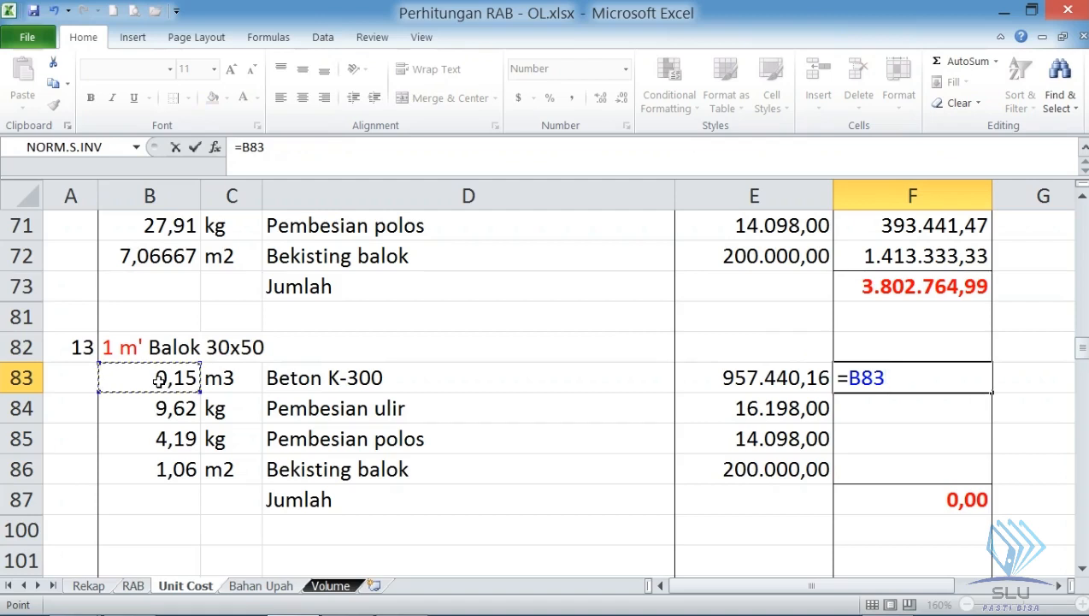
{"action": "type", "text": "*"}
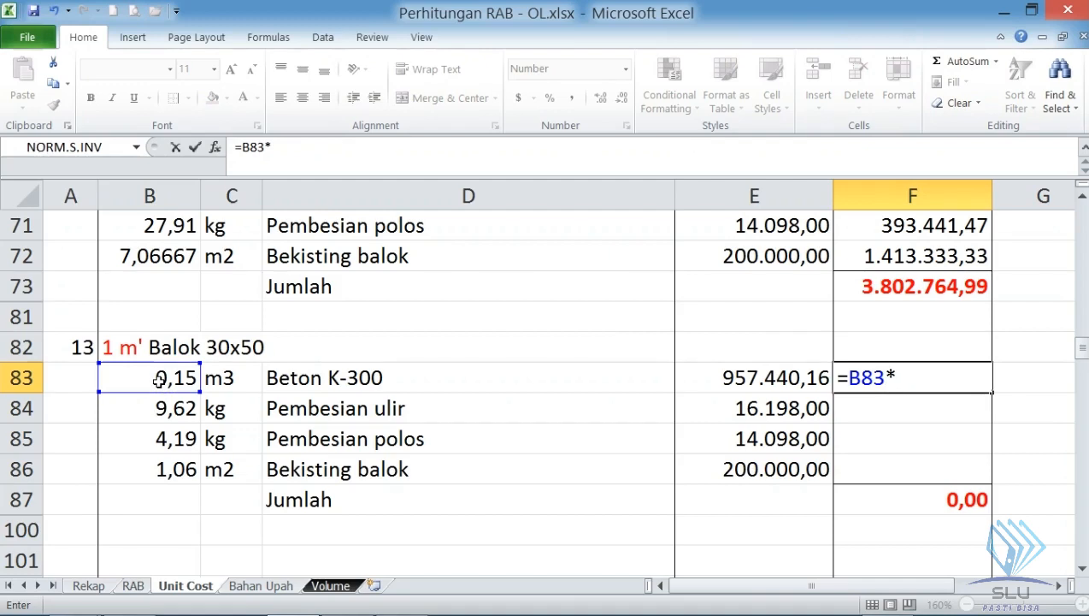
{"action": "left_click", "coordinate": [697, 380]}
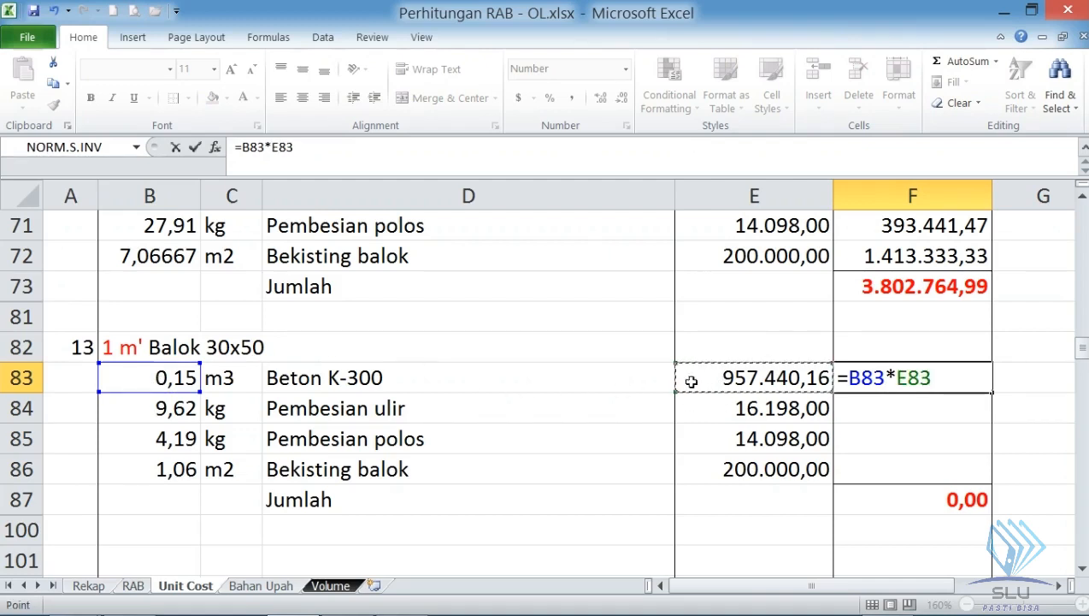
{"action": "key", "text": "Return"}
- Fill the F83 cost formula down through F86 and check the Jumlah of the per-metre beam in F87
{"action": "left_click", "coordinate": [974, 377]}
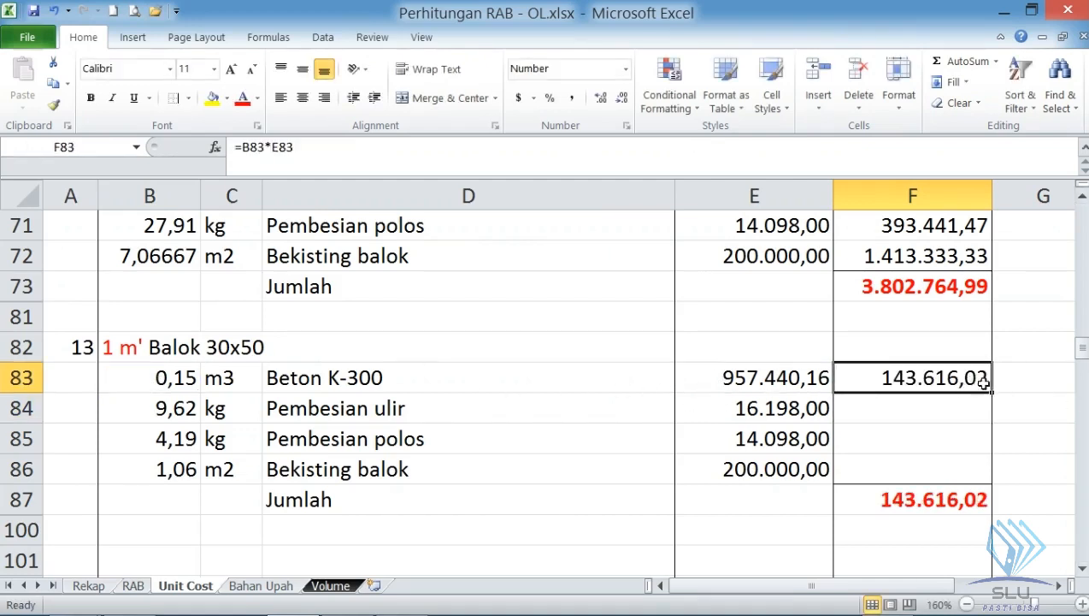
{"action": "left_click_drag", "start_coordinate": [991, 391], "coordinate": [977, 479]}
{"action": "left_click", "coordinate": [951, 477]}
{"action": "left_click", "coordinate": [942, 505]}
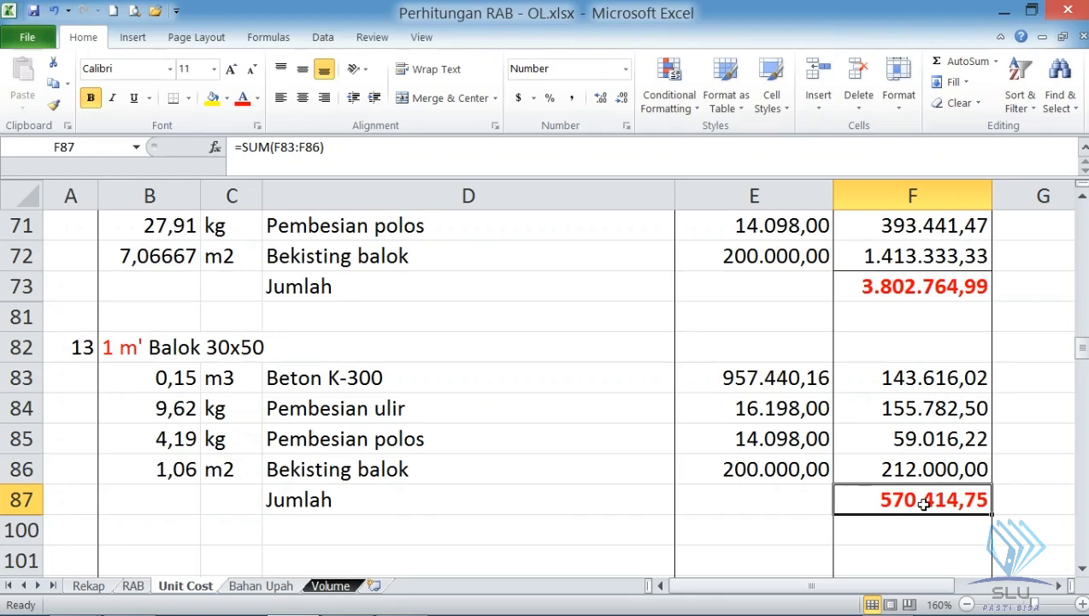
- In the RAB sheet, enter m' as the unit of item 2a Balok 30/50 in D18
{"action": "left_click", "coordinate": [136, 586]}
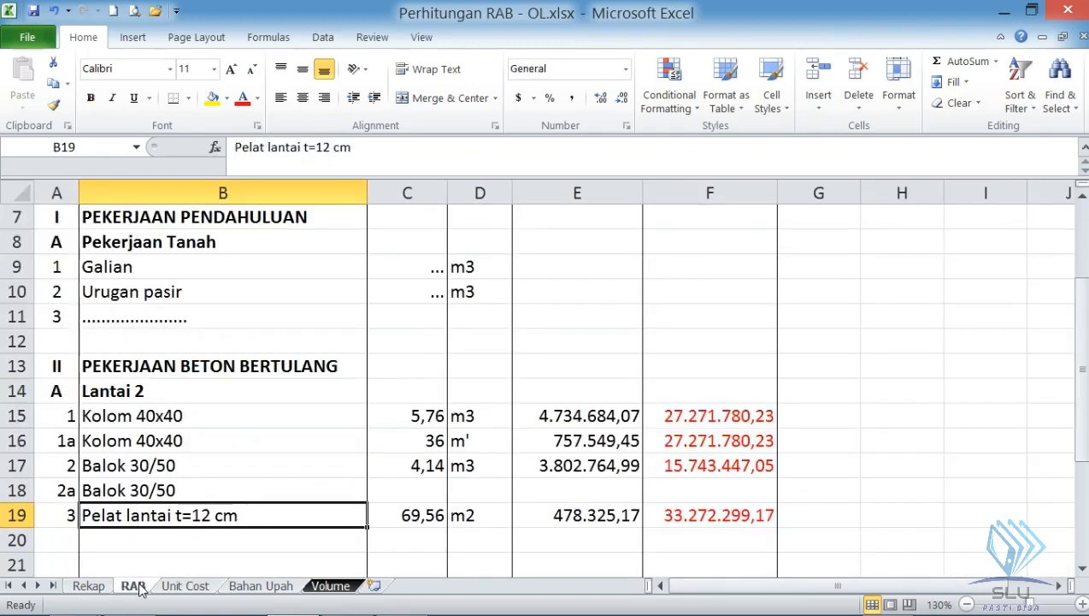
{"action": "left_click", "coordinate": [137, 490]}
{"action": "left_click", "coordinate": [478, 485]}
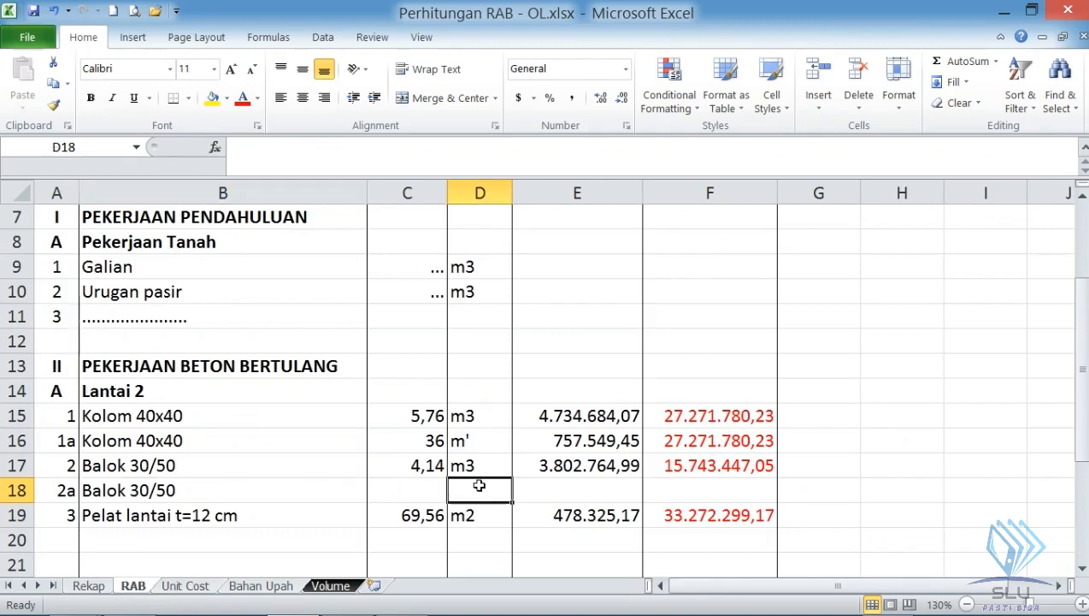
{"action": "type", "text": "m'"}
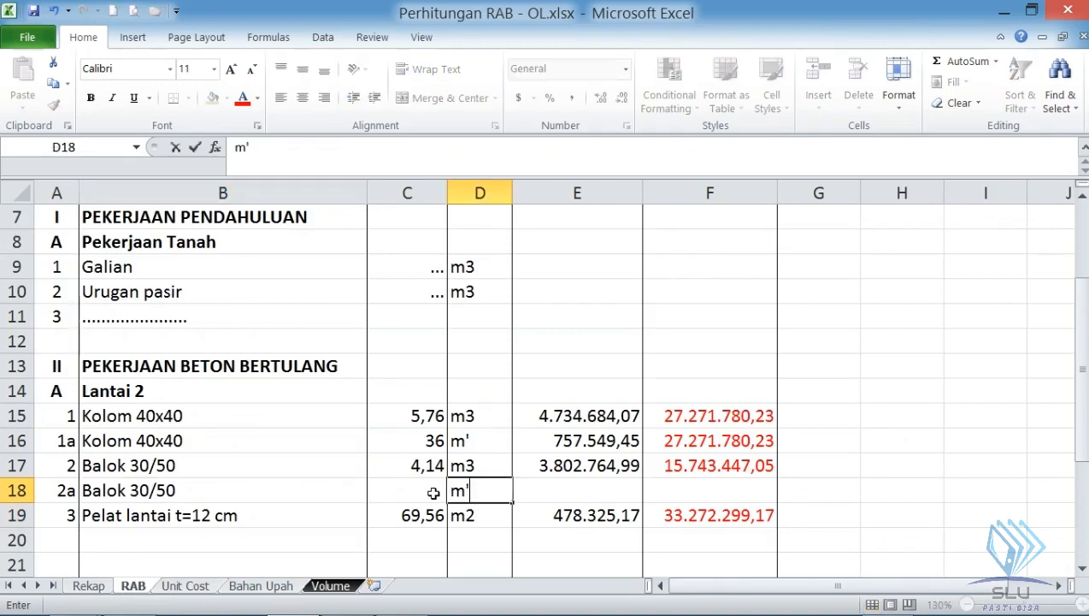
- Return from the SketchUp model to Excel and enter =6*4,6 as the beam length of item 2a in C18
{"action": "left_click", "coordinate": [430, 493]}
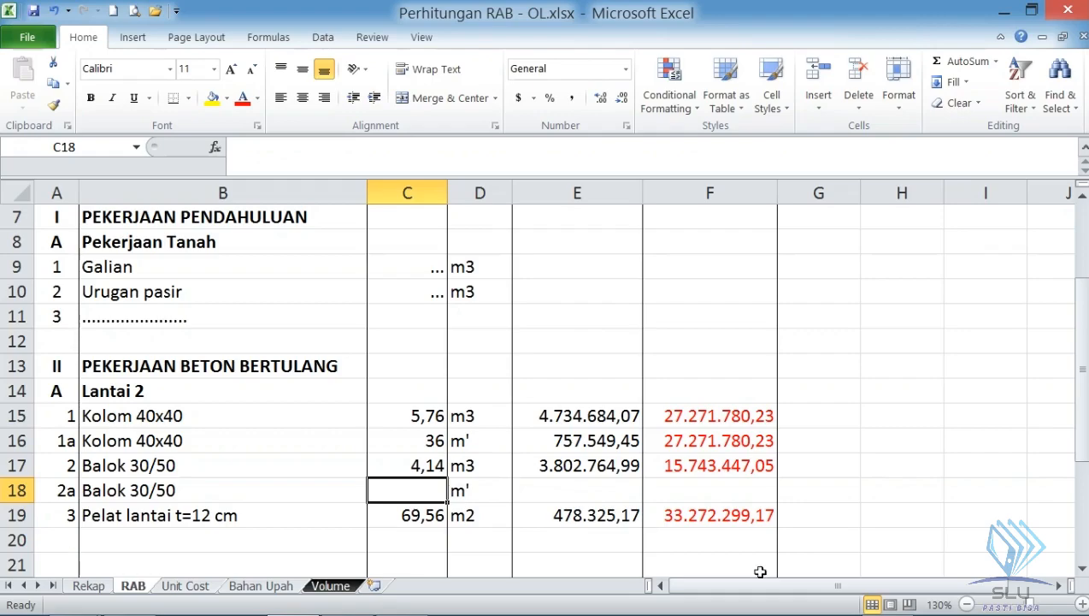
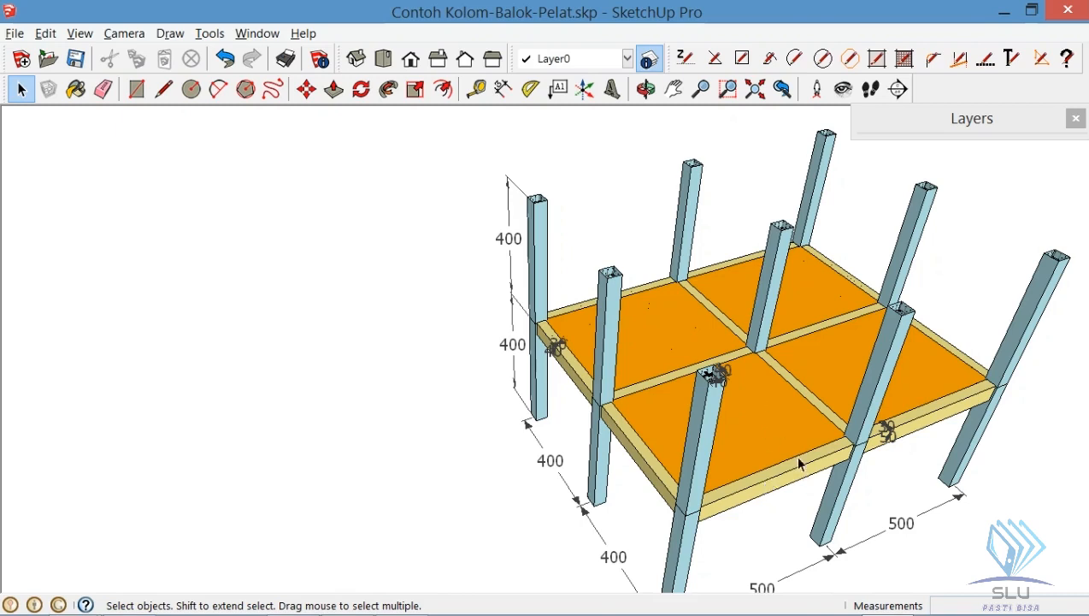
{"action": "key", "text": "alt+Tab"}
{"action": "type", "text": "=6"}
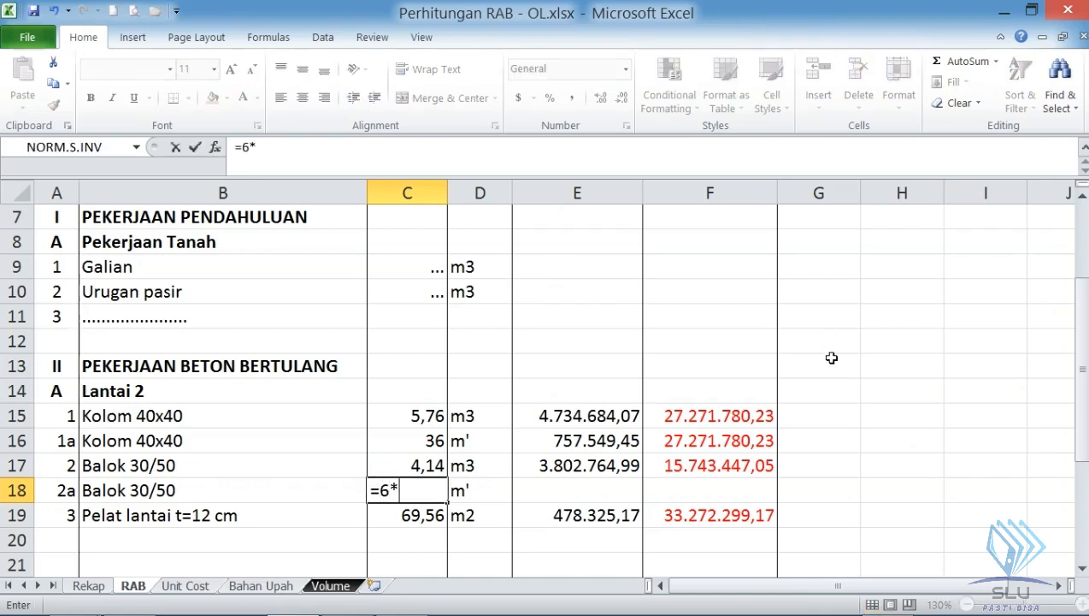
{"action": "type", "text": "*4,6"}
{"action": "key", "text": "Return"}
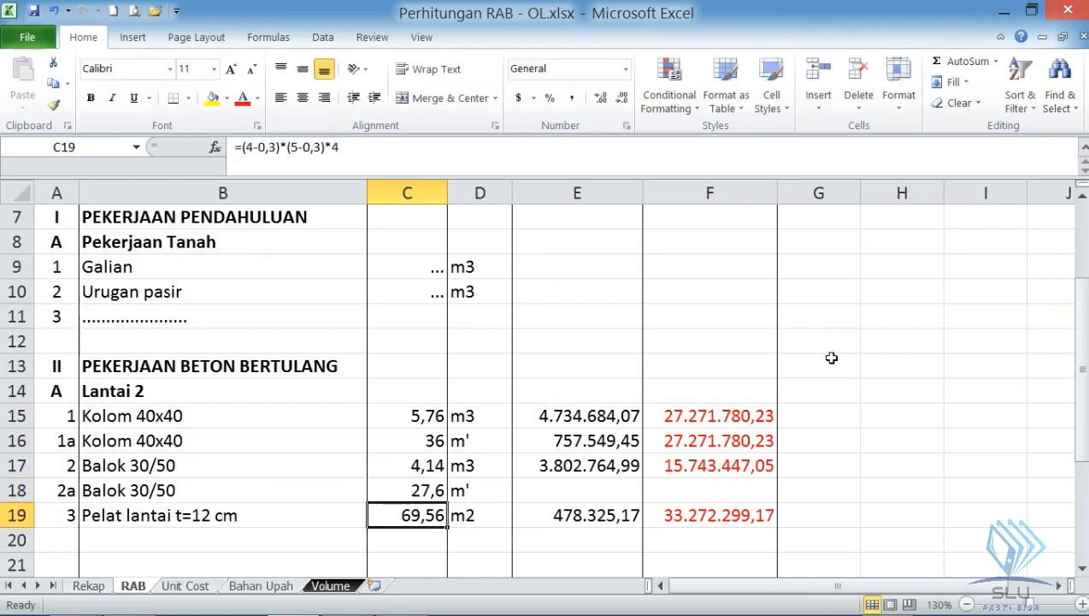
- Link the unit price of item 2a Balok 30/50 in E18 to the per-metre beam's Jumlah in F87 of the Unit Cost sheet
{"action": "left_click", "coordinate": [525, 488]}
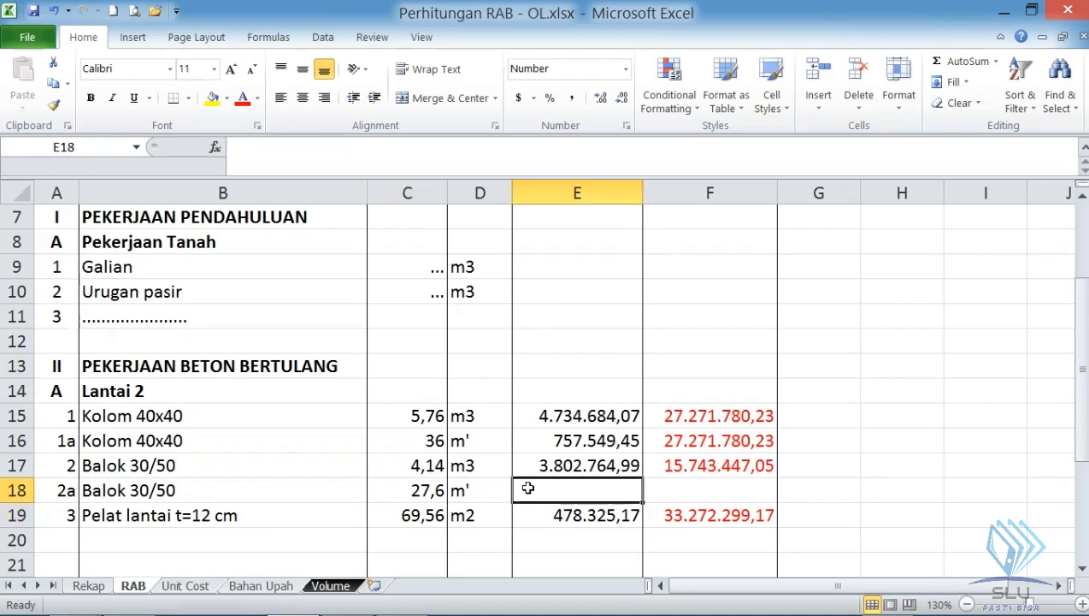
{"action": "type", "text": "="}
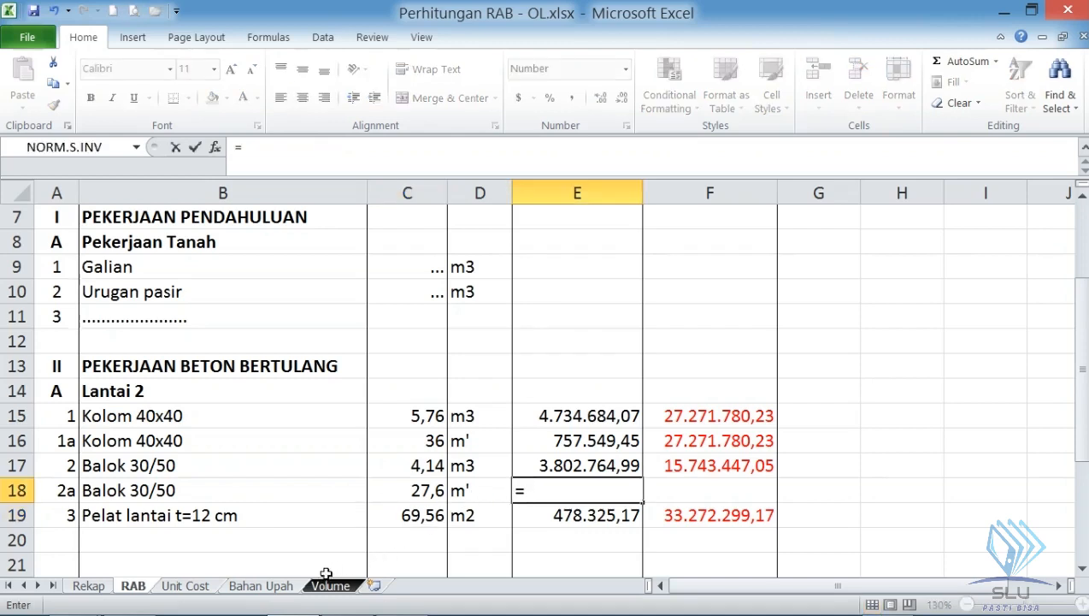
{"action": "left_click", "coordinate": [185, 585]}
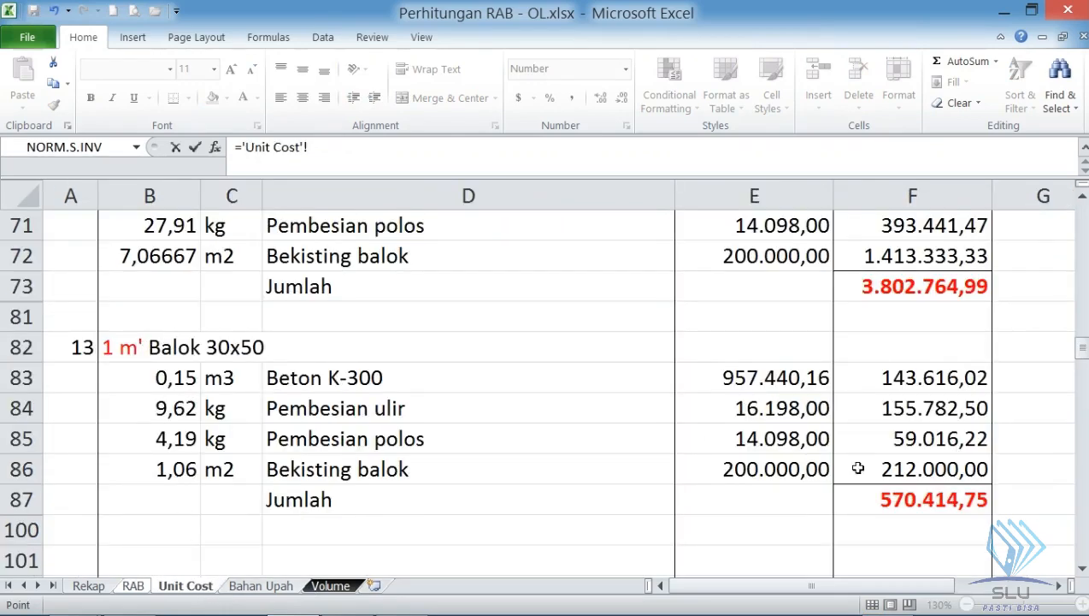
{"action": "left_click", "coordinate": [908, 501]}
{"action": "key", "text": "Return"}
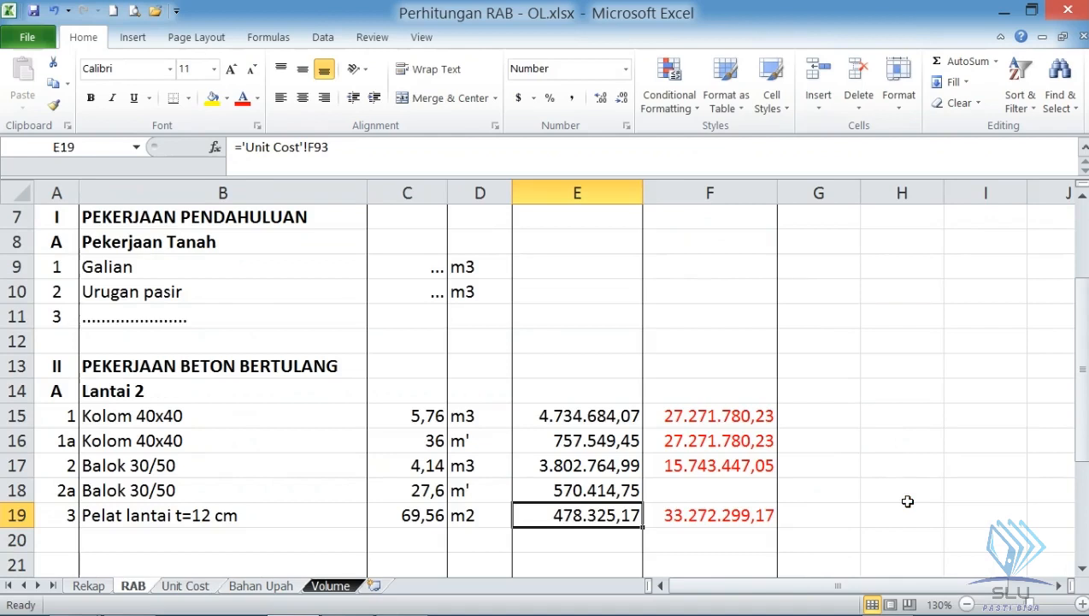
- Calculate the total price of item 2a Balok 30/50 in F18 with =C18*E18
{"action": "left_click", "coordinate": [711, 488]}
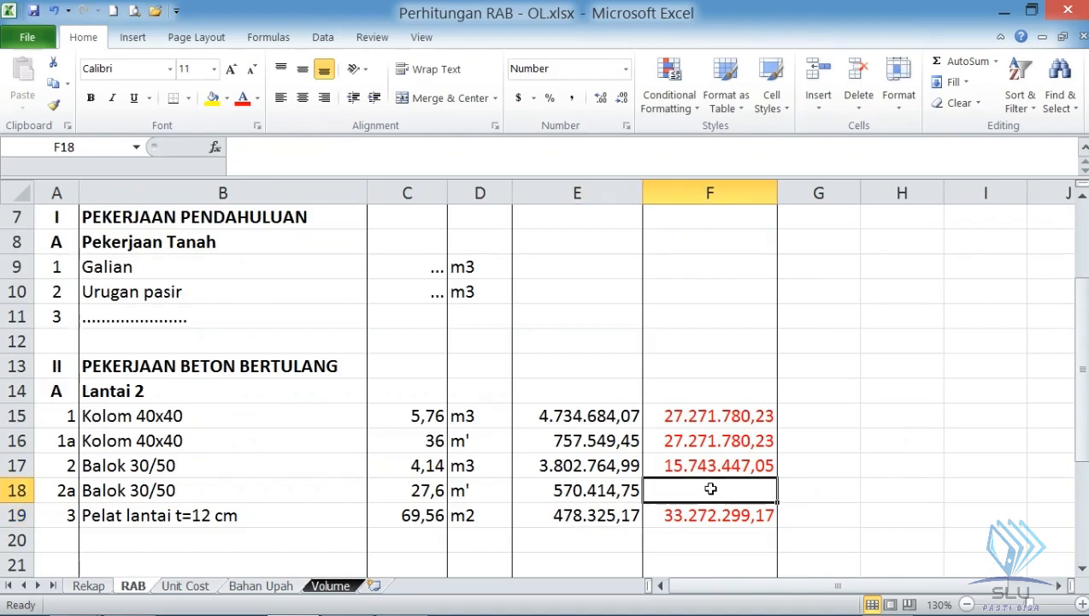
{"action": "type", "text": "="}
{"action": "left_click", "coordinate": [429, 486]}
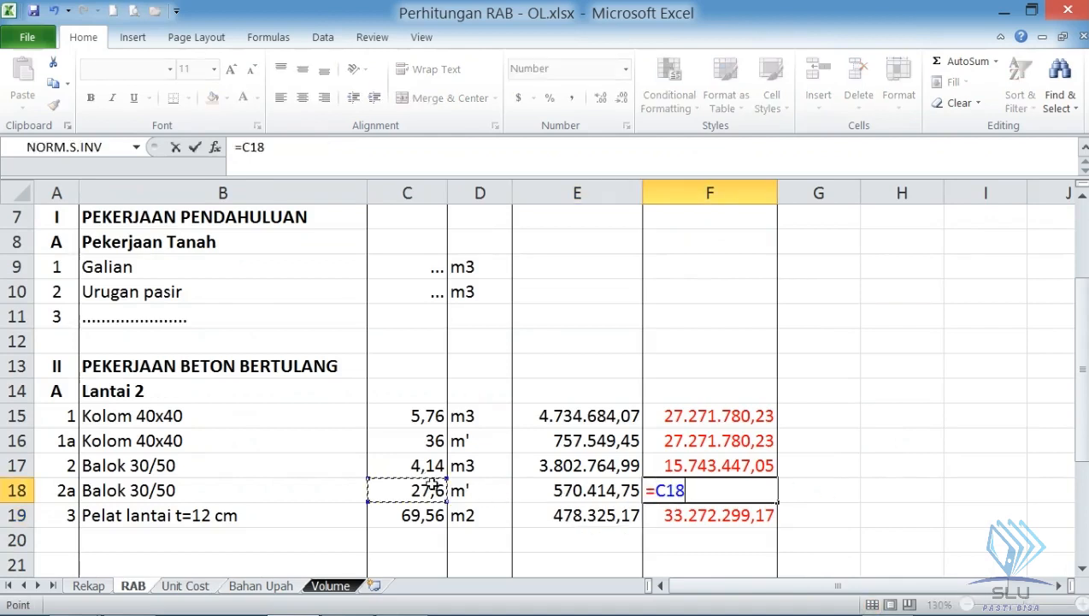
{"action": "type", "text": "*"}
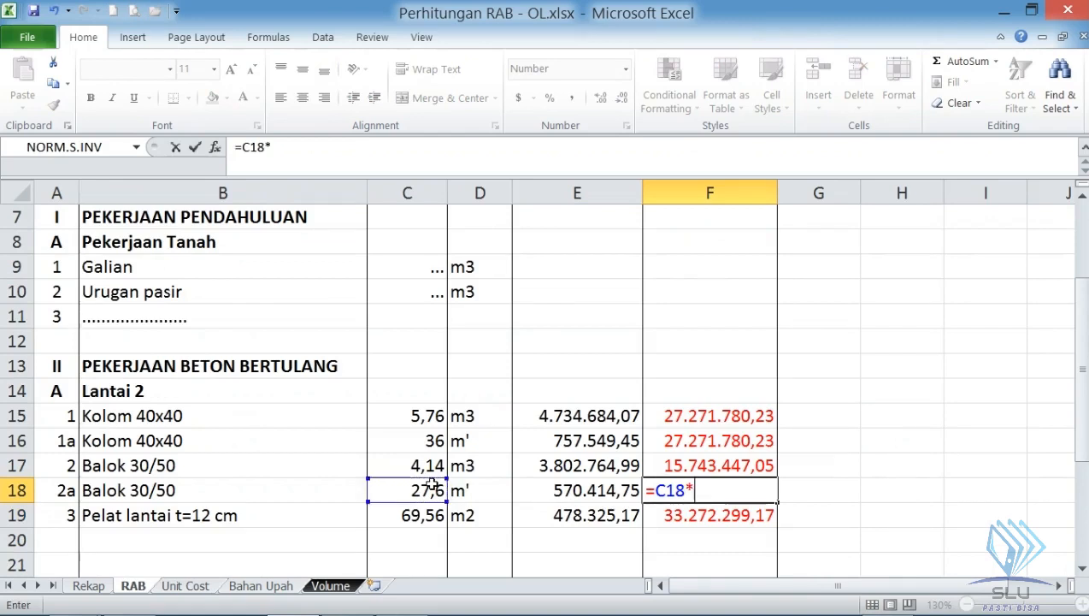
{"action": "left_click", "coordinate": [543, 490]}
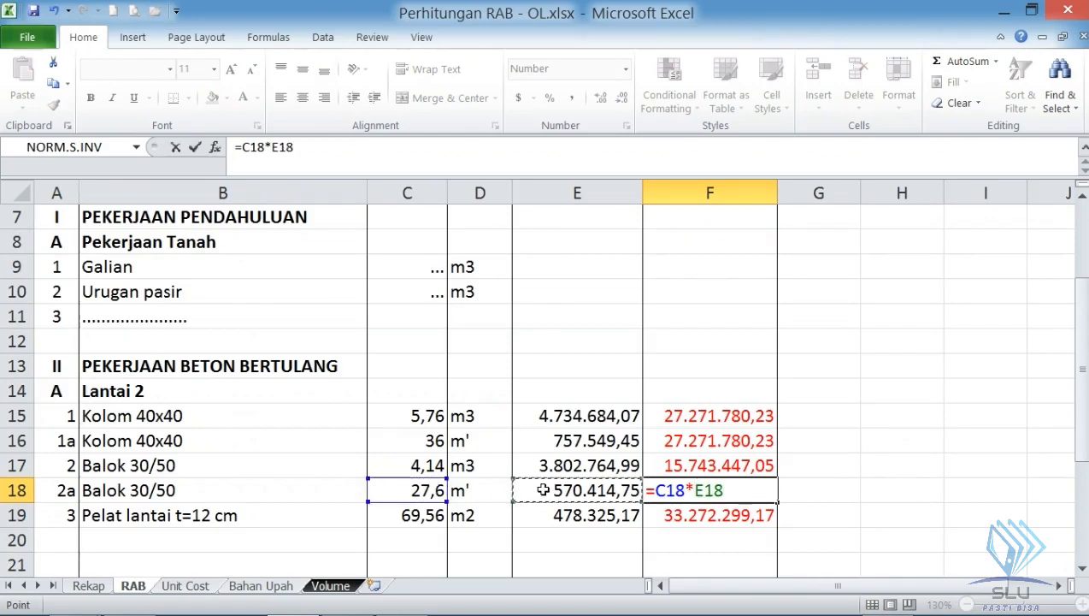
{"action": "key", "text": "Return"}
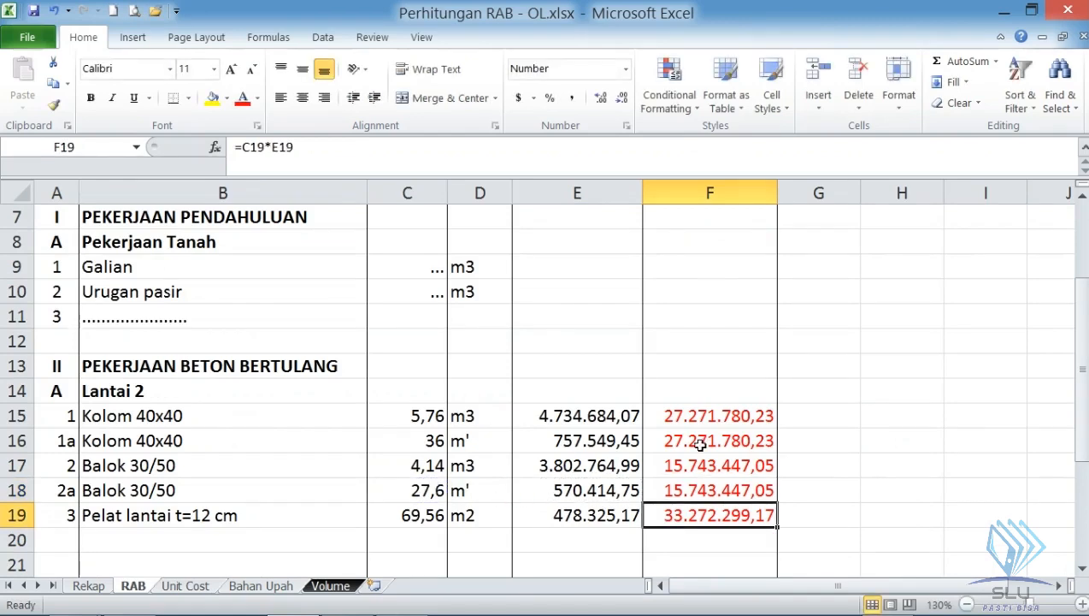
- Compare the per-m3 and per-metre Balok 30/50 totals in F17 and F18, along with their units, quantity and unit price
{"action": "left_click", "coordinate": [729, 465]}
{"action": "left_click", "coordinate": [725, 493]}
{"action": "left_click", "coordinate": [725, 464]}
{"action": "left_click", "coordinate": [721, 487]}
{"action": "left_click", "coordinate": [718, 466]}
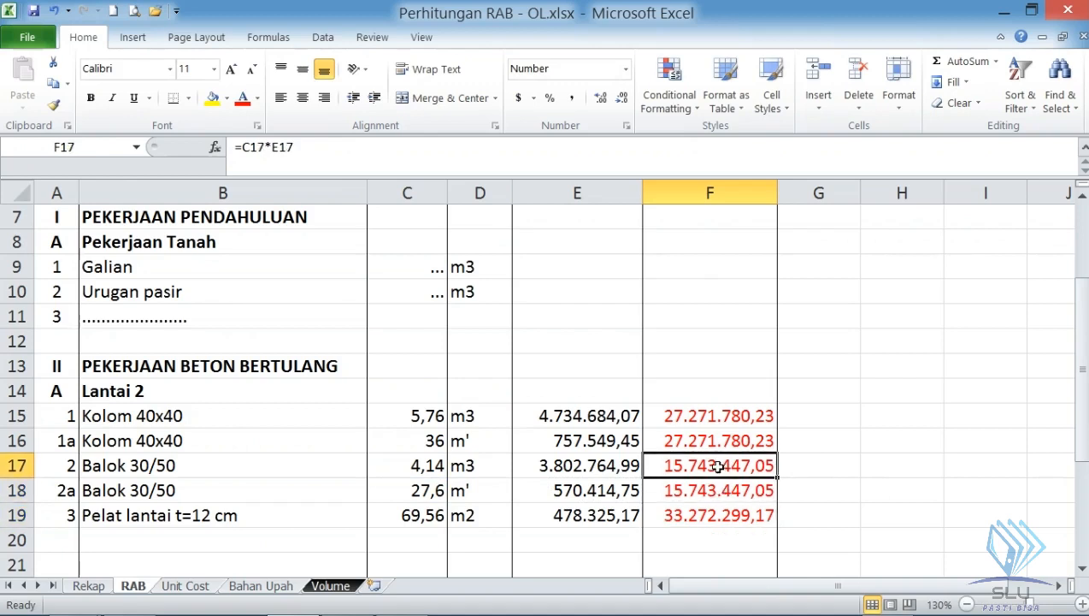
{"action": "left_click", "coordinate": [485, 464]}
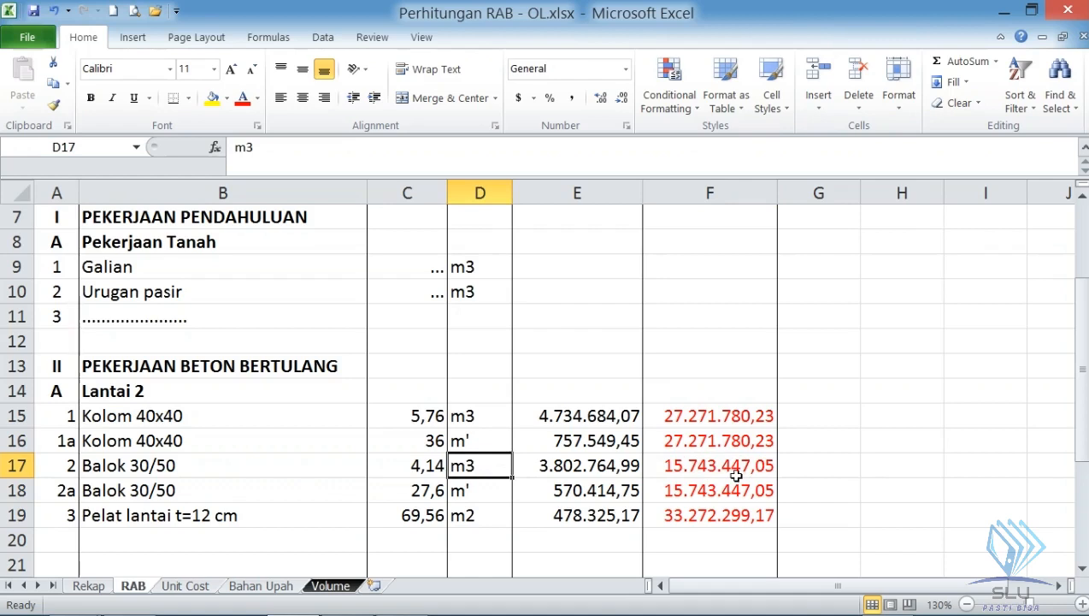
{"action": "left_click", "coordinate": [766, 469]}
{"action": "left_click", "coordinate": [762, 489]}
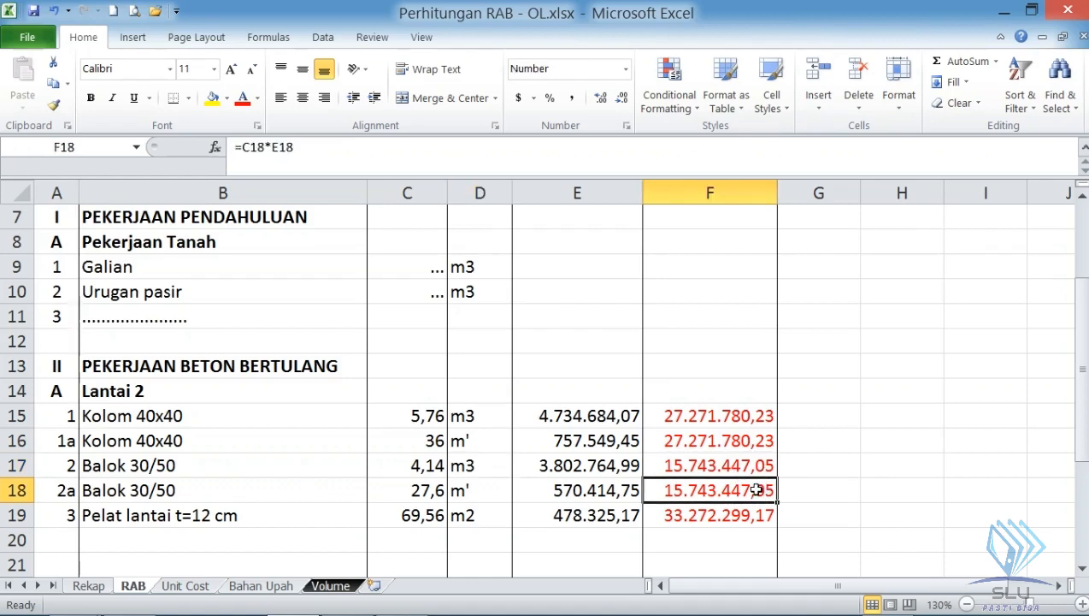
{"action": "left_click", "coordinate": [462, 487]}
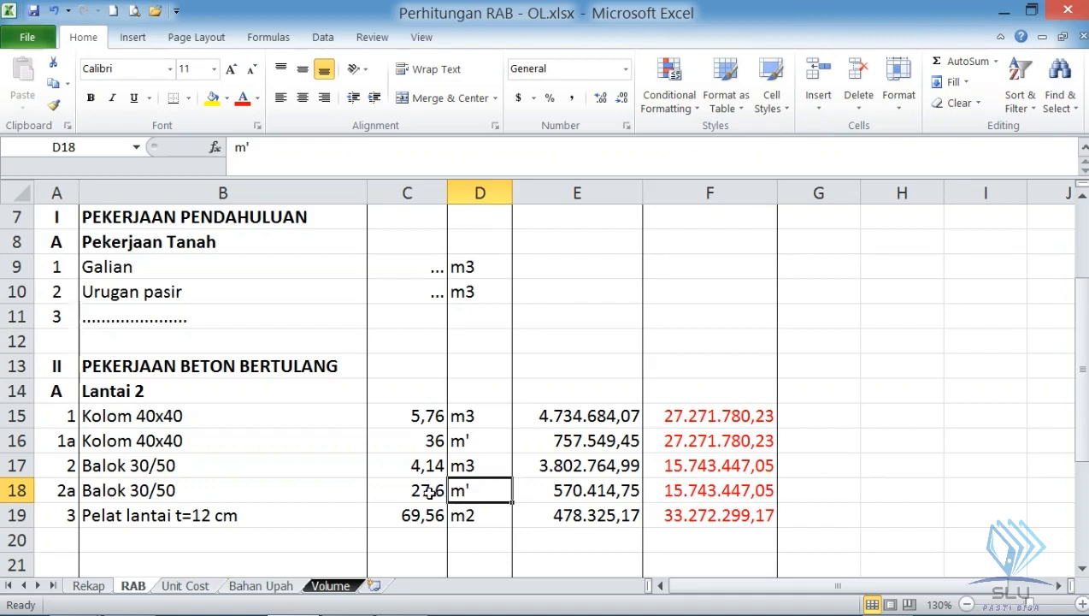
{"action": "left_click", "coordinate": [430, 493]}
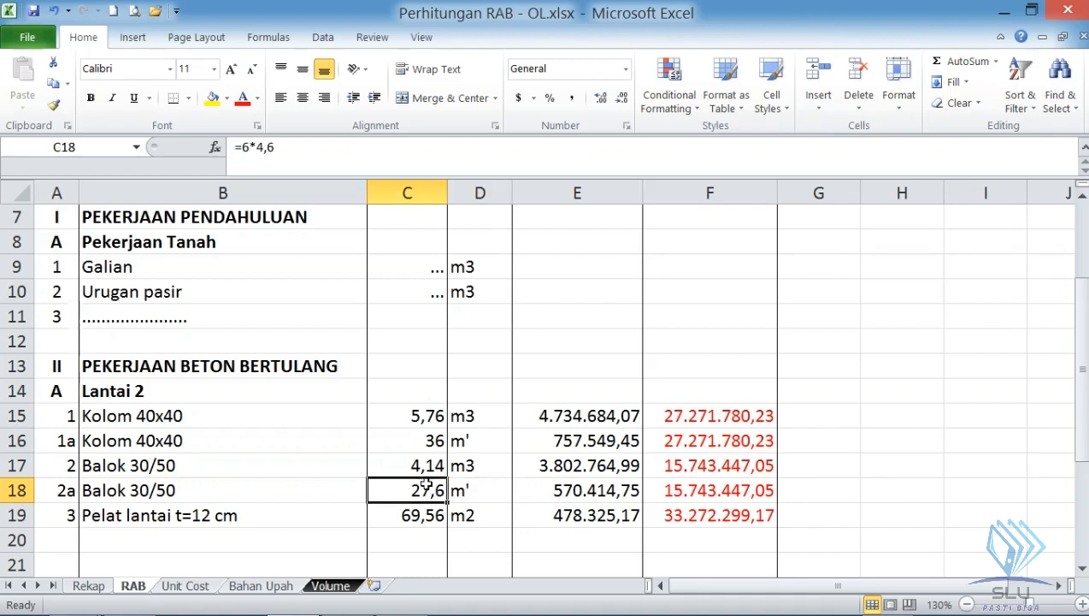
{"action": "left_click", "coordinate": [593, 487]}
{"action": "left_click", "coordinate": [722, 489]}
{"action": "left_click", "coordinate": [617, 491]}
{"action": "left_click", "coordinate": [675, 487]}
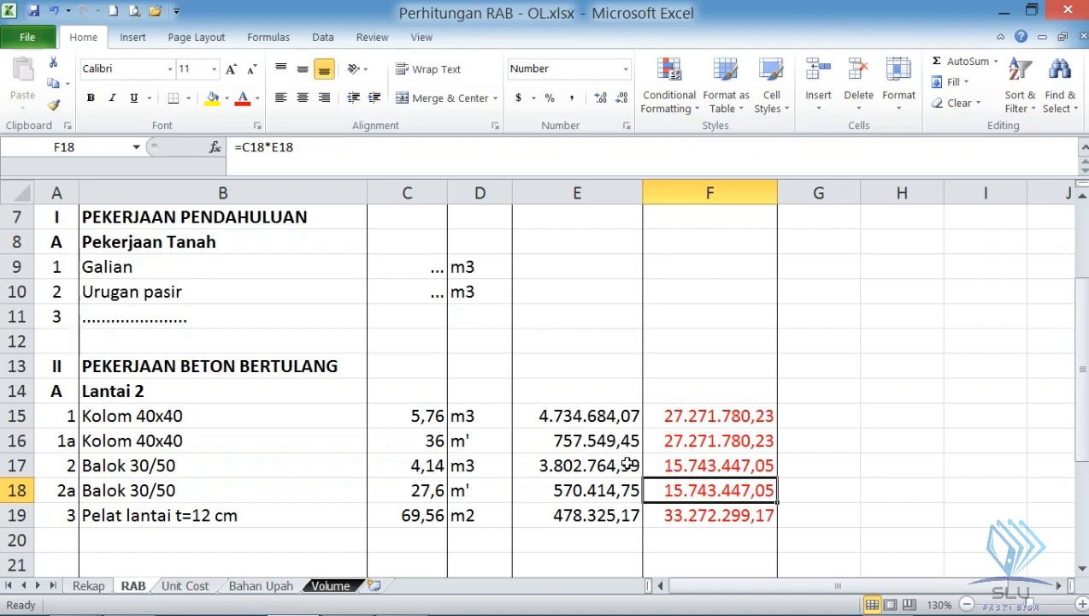
- Enter the item number 3a in A20 of the RAB sheet and align it right
{"action": "left_click", "coordinate": [62, 529]}
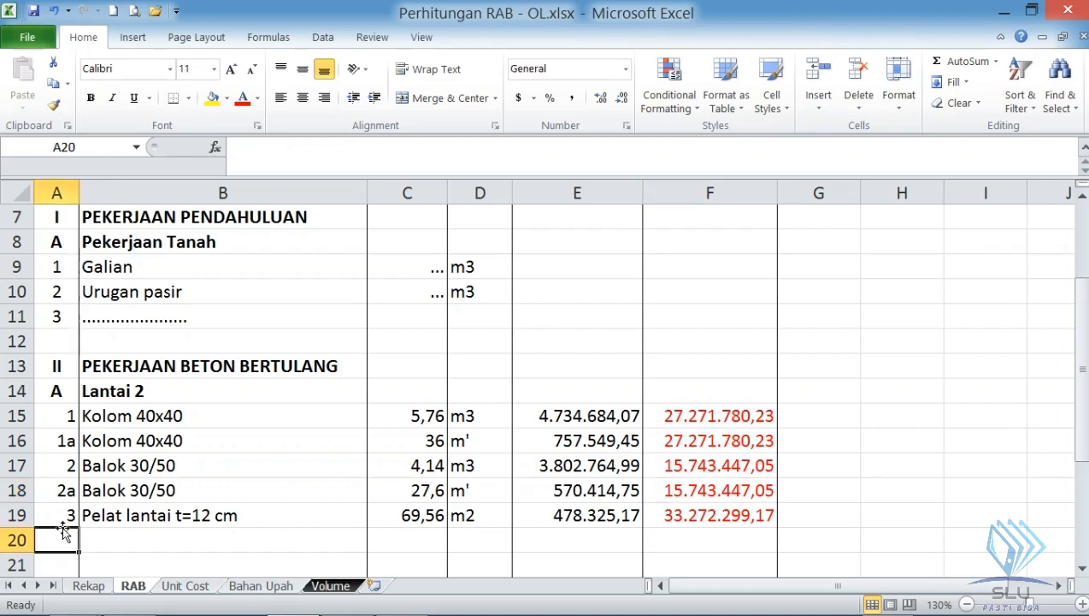
{"action": "type", "text": "3a"}
{"action": "key", "text": "Return"}
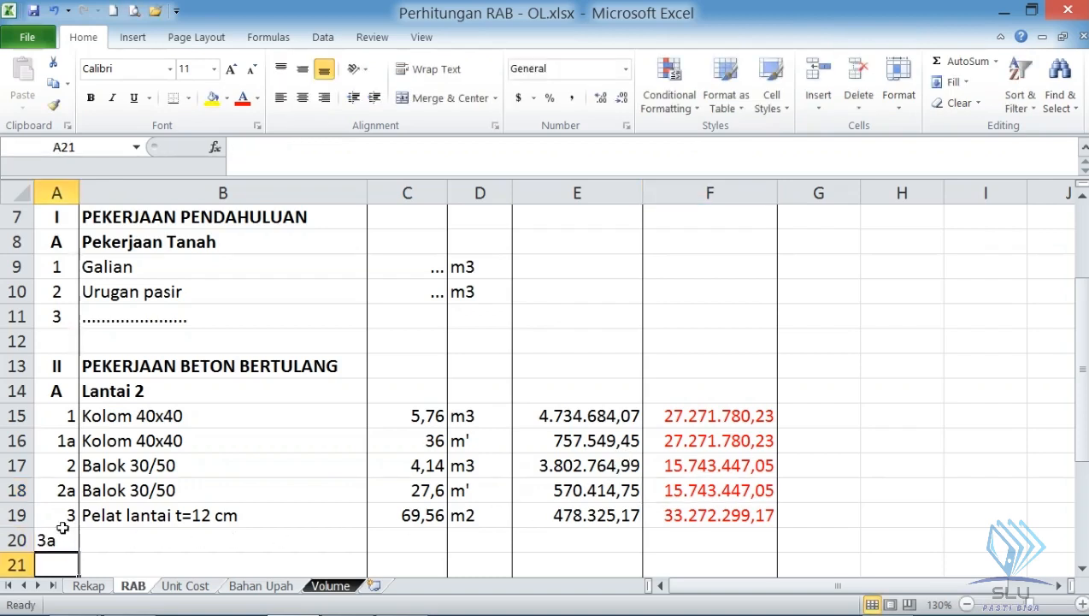
{"action": "left_click", "coordinate": [63, 529]}
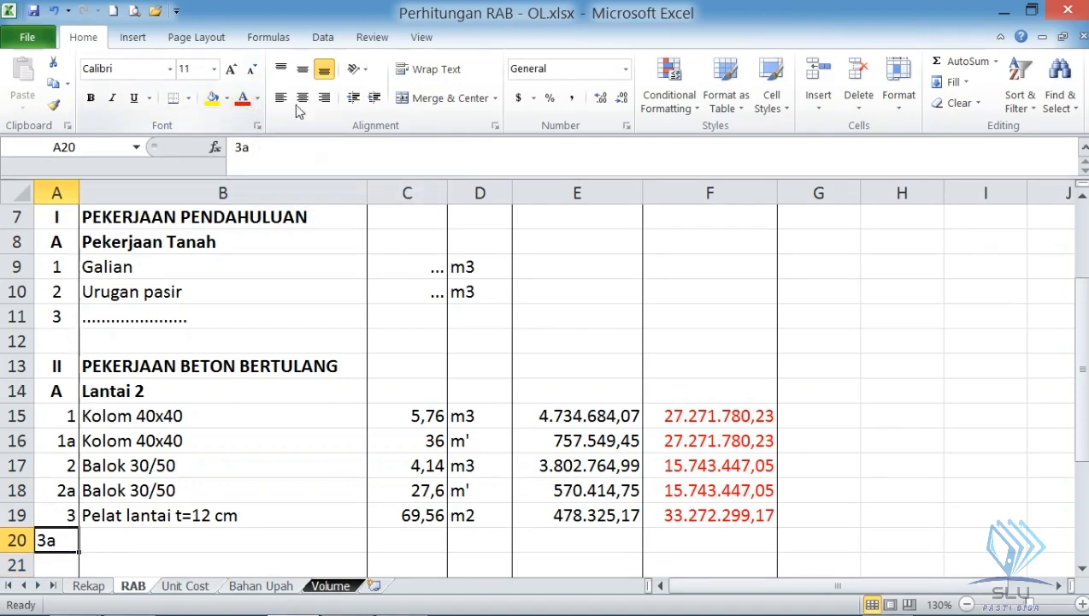
{"action": "left_click", "coordinate": [325, 97]}
- Copy the description Pelat lantai t=12 cm from B19 to B20 and enter m3 as item 3a's unit in D20
{"action": "left_click", "coordinate": [254, 514]}
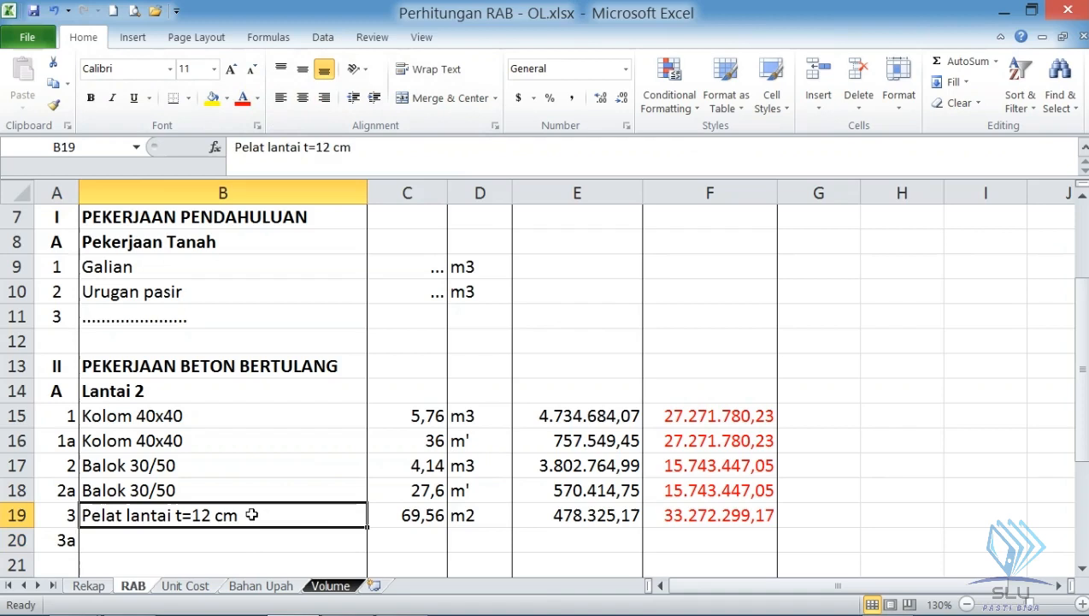
{"action": "key", "text": "ctrl+c"}
{"action": "left_click", "coordinate": [241, 547]}
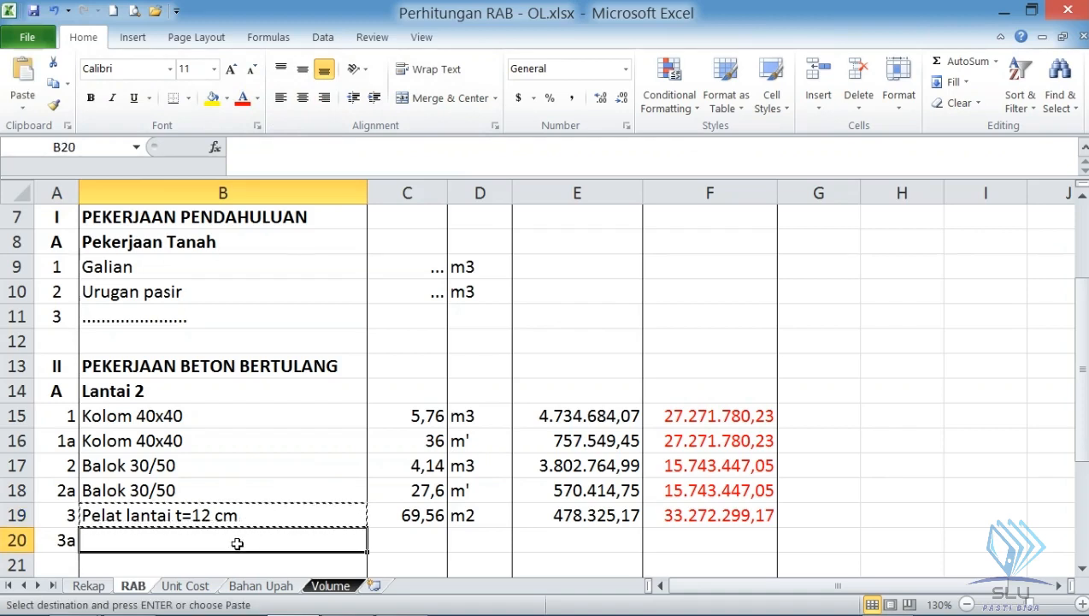
{"action": "key", "text": "ctrl+v"}
{"action": "left_click", "coordinate": [474, 533]}
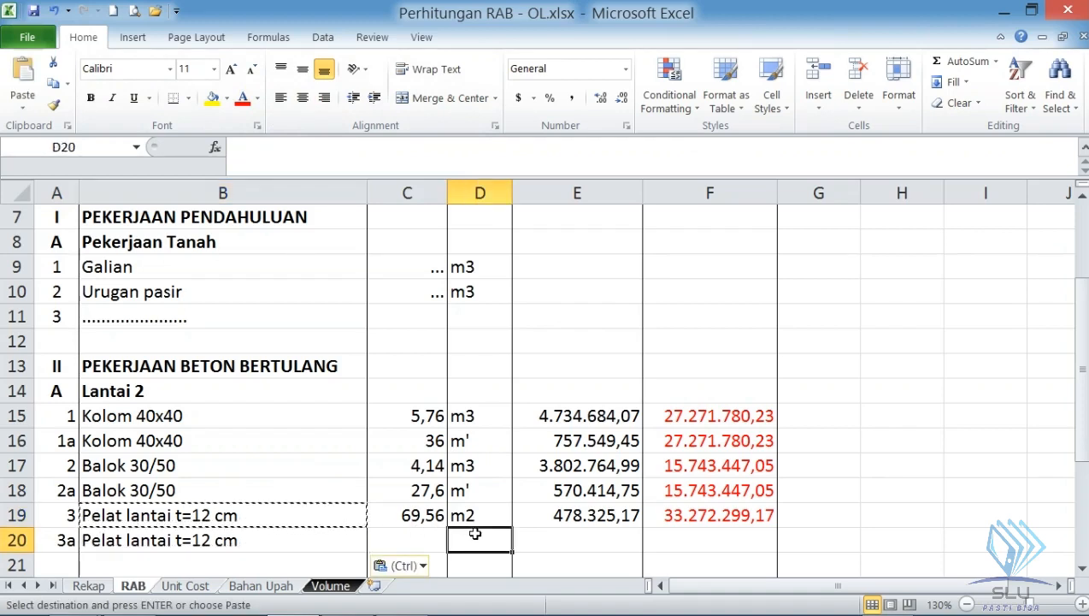
{"action": "type", "text": "m3"}
{"action": "key", "text": "Return"}
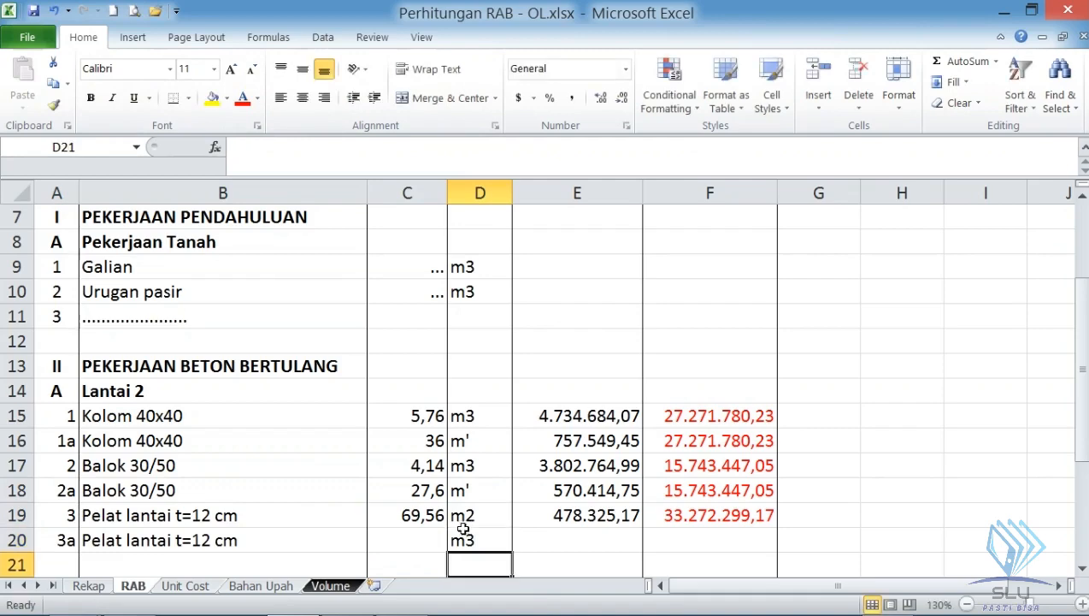
- Examine the per-m2 and per-m3 Pelat lantai t=12 cm analyses in Unit Cost and their corresponding calculations in the Volume sheet
{"action": "key", "text": "ctrl+Page_Down"}
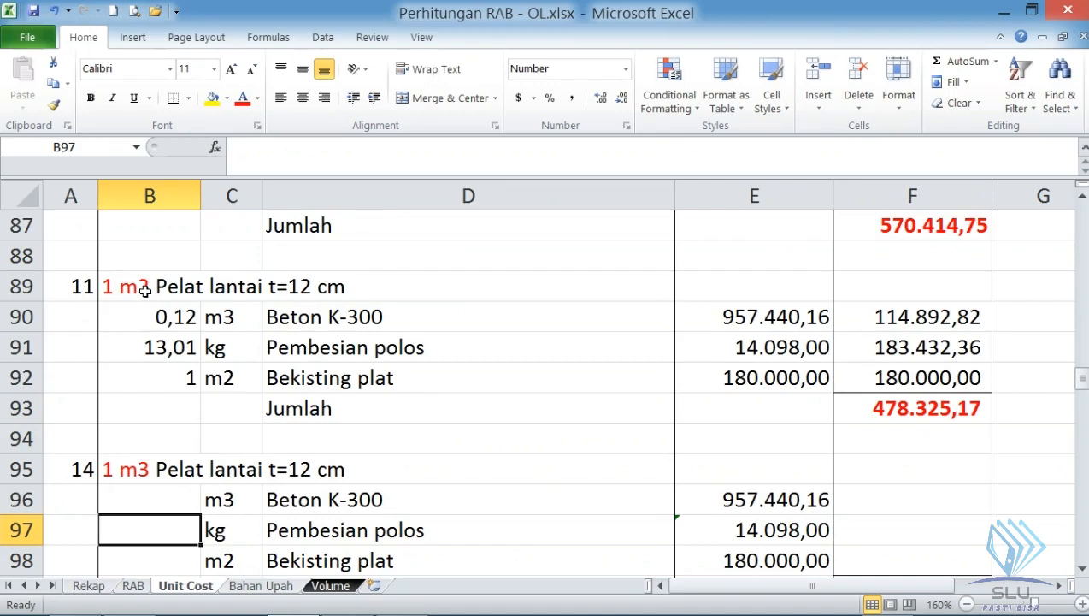
{"action": "left_click", "coordinate": [165, 469]}
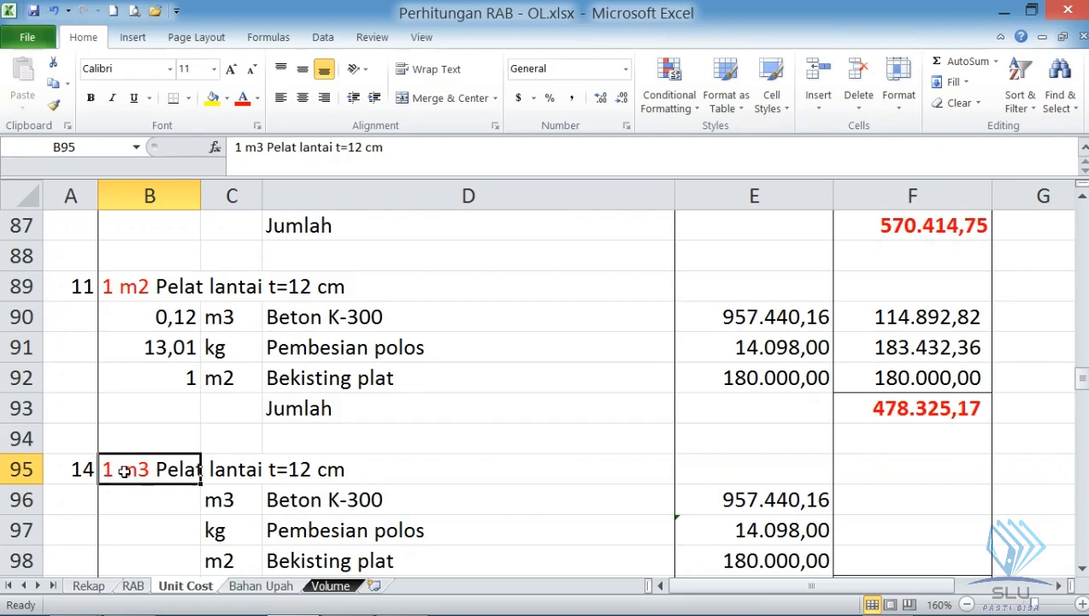
{"action": "scroll", "coordinate": [124, 469], "scroll_direction": "down", "scroll_amount": 1}
{"action": "left_click_drag", "start_coordinate": [153, 406], "coordinate": [158, 466]}
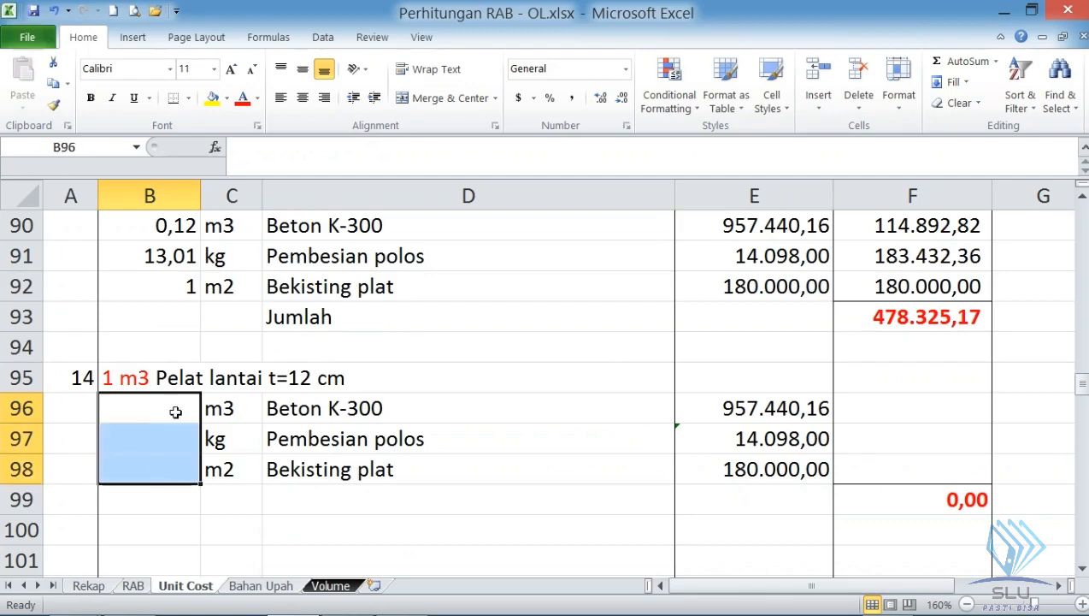
{"action": "left_click", "coordinate": [339, 587]}
{"action": "scroll", "coordinate": [282, 418], "scroll_direction": "up", "scroll_amount": 3}
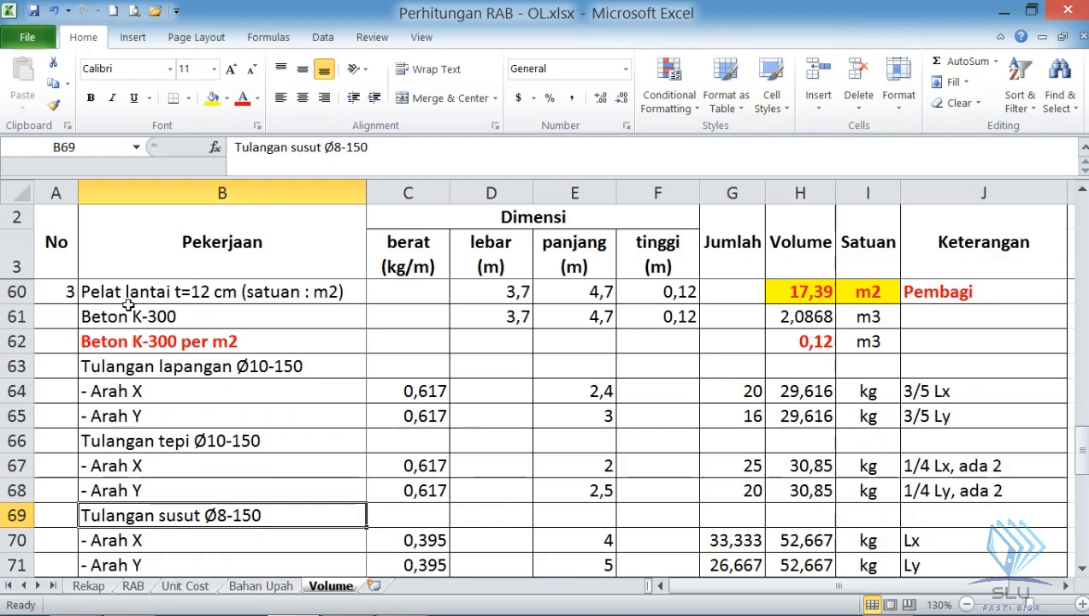
{"action": "scroll", "coordinate": [127, 305], "scroll_direction": "down", "scroll_amount": 2}
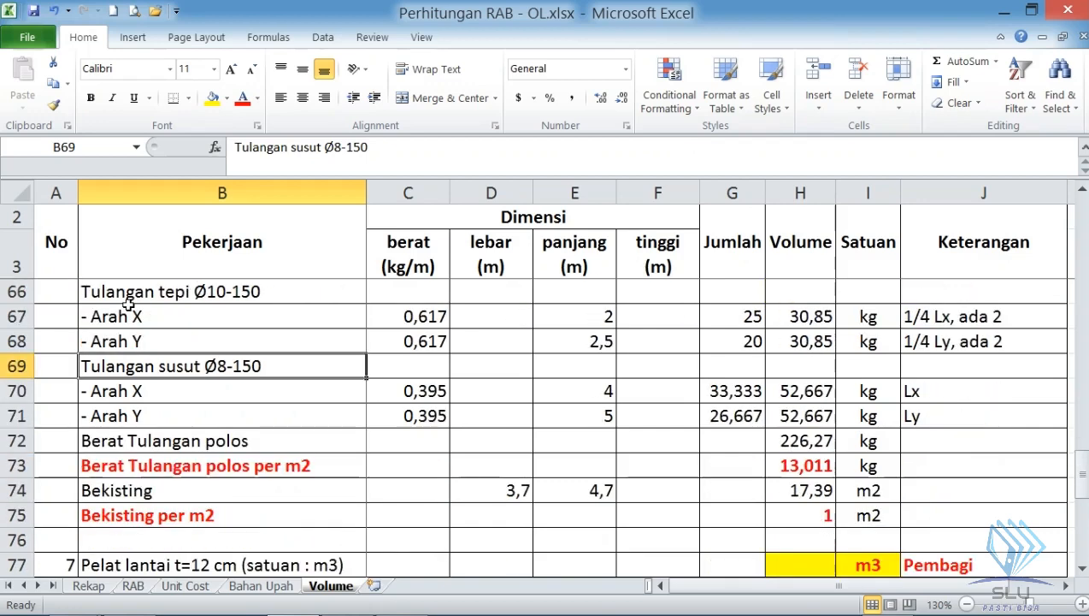
{"action": "scroll", "coordinate": [127, 304], "scroll_direction": "down", "scroll_amount": 1}
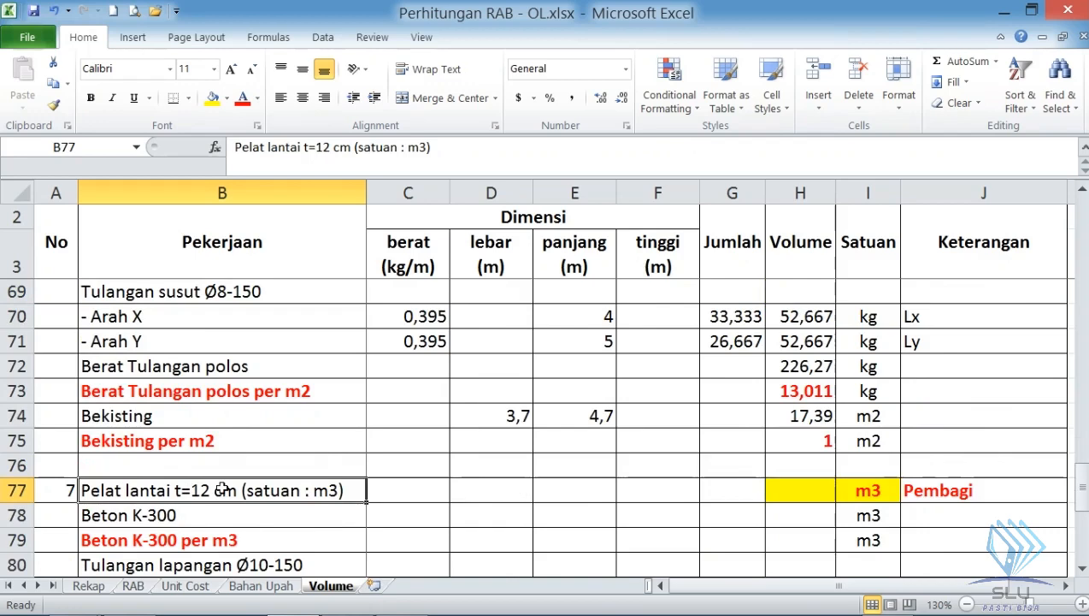
- Copy the slab's width, length and thickness from D60:F60 to D77:F77 for the per-m3 Pelat lantai in the Volume sheet
{"action": "scroll", "coordinate": [306, 521], "scroll_direction": "up", "scroll_amount": 3}
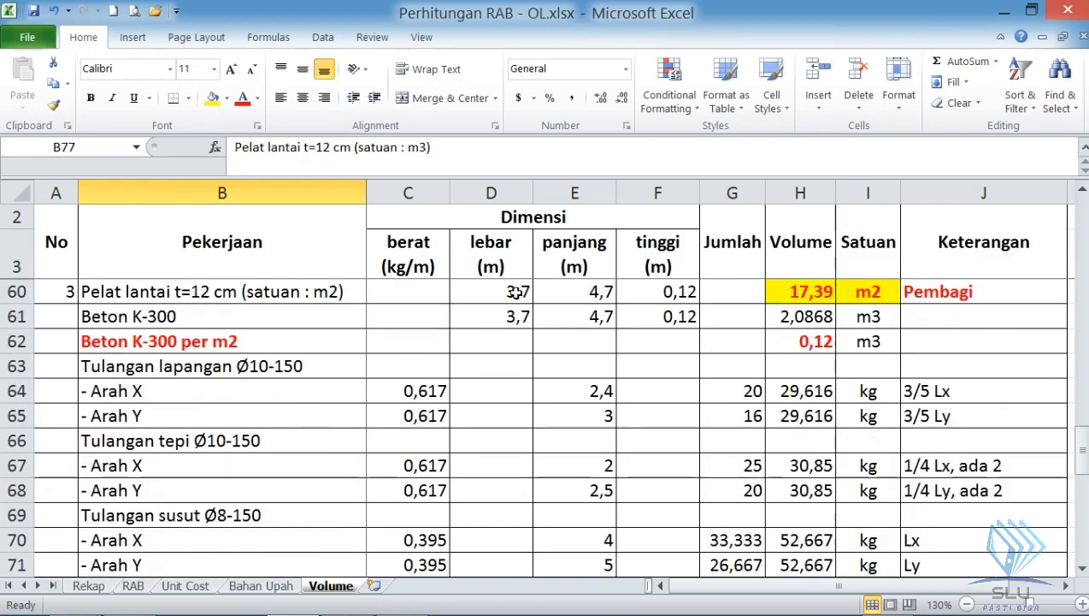
{"action": "left_click_drag", "start_coordinate": [516, 291], "coordinate": [676, 294]}
{"action": "key", "text": "ctrl+c"}
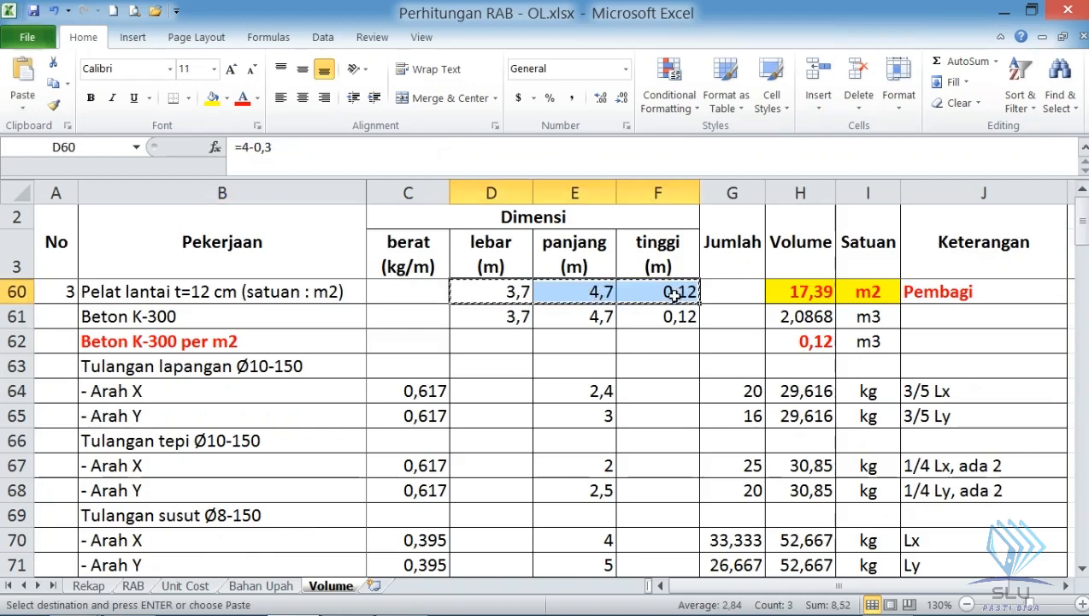
{"action": "scroll", "coordinate": [645, 328], "scroll_direction": "down", "scroll_amount": 3}
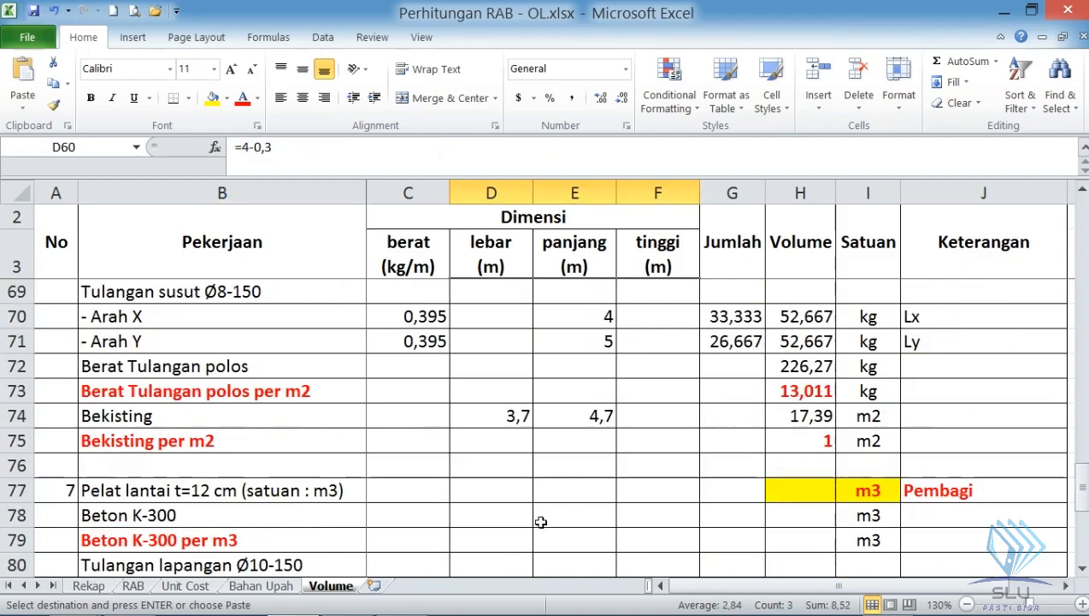
{"action": "left_click", "coordinate": [516, 495]}
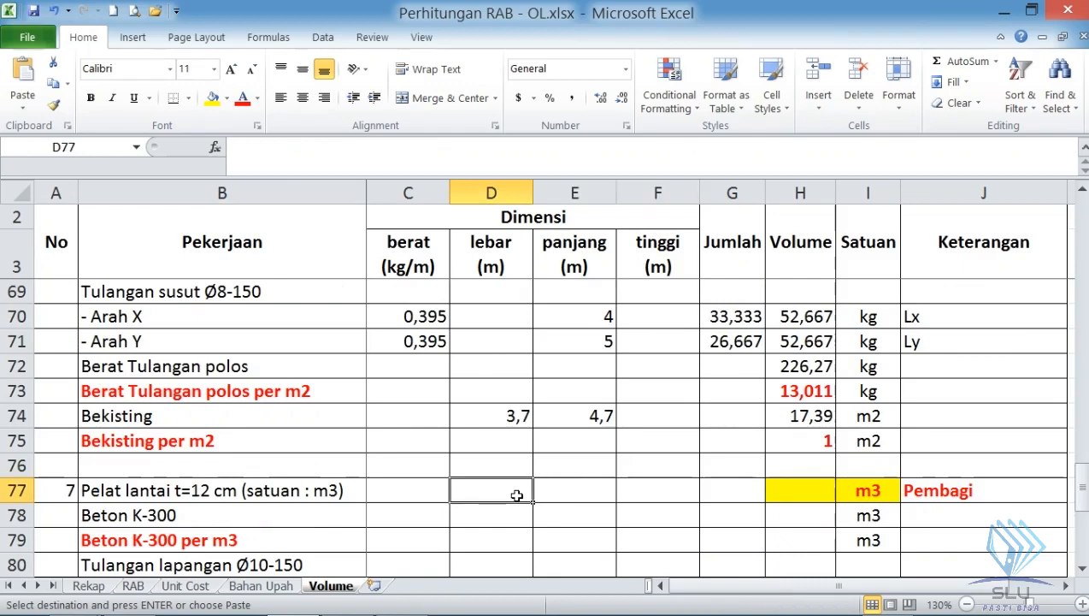
{"action": "key", "text": "ctrl+v"}
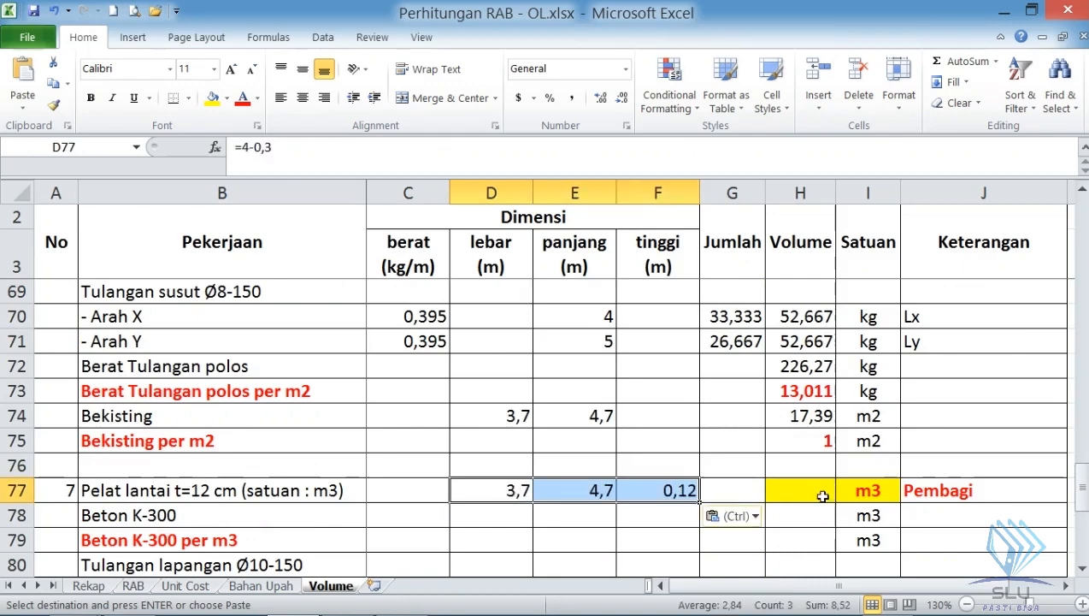
- Calculate the per-m3 slab's divisor volume in H77 with =D77*E77*F77
{"action": "left_click", "coordinate": [884, 489]}
{"action": "scroll", "coordinate": [882, 488], "scroll_direction": "up", "scroll_amount": 3}
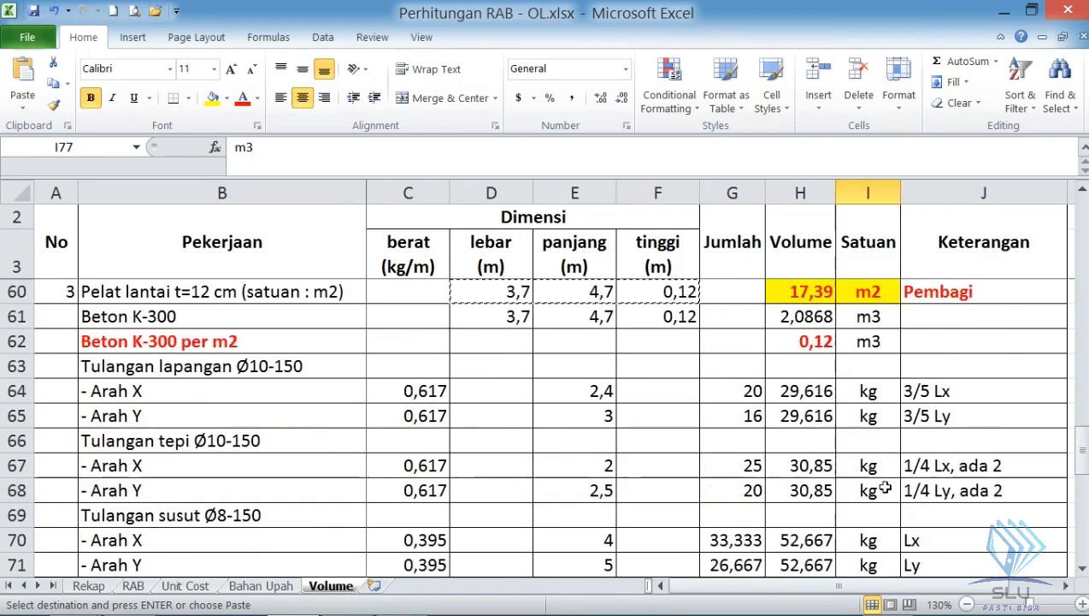
{"action": "scroll", "coordinate": [832, 419], "scroll_direction": "down", "scroll_amount": 2}
{"action": "scroll", "coordinate": [832, 419], "scroll_direction": "down", "scroll_amount": 2}
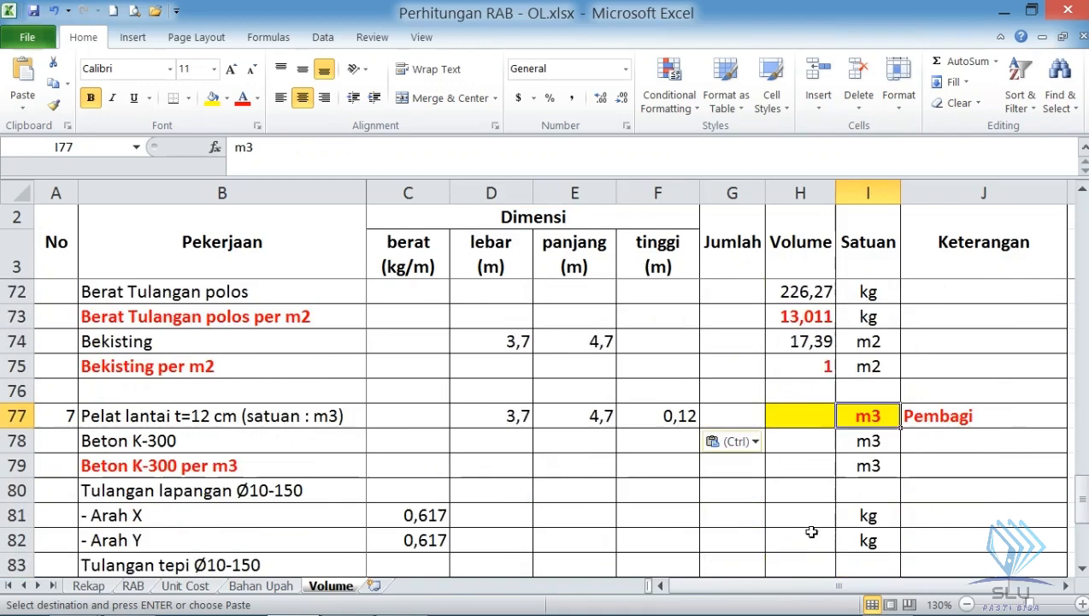
{"action": "left_click", "coordinate": [804, 411]}
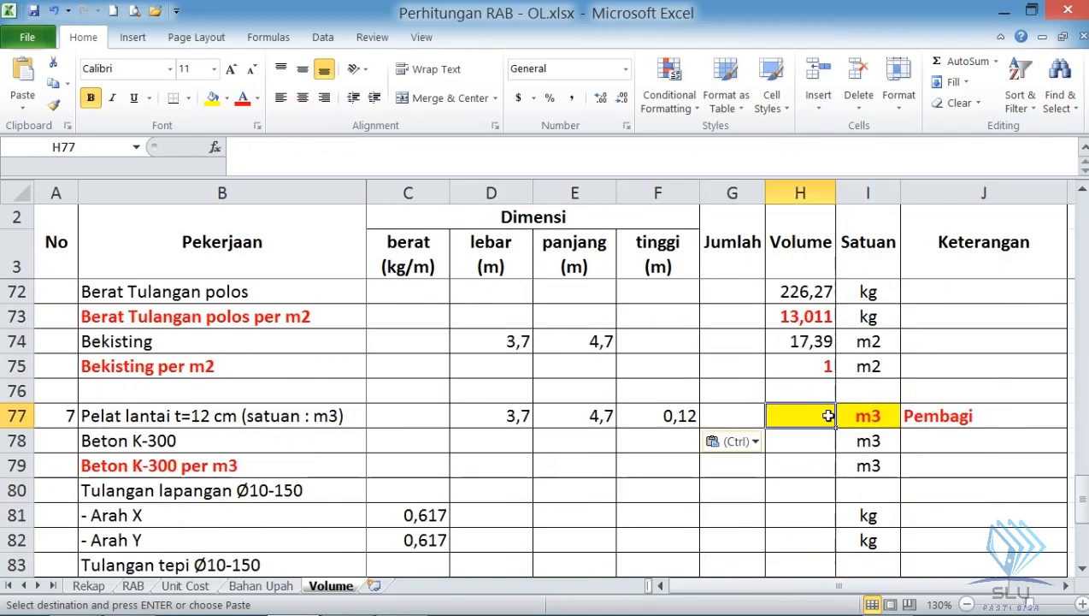
{"action": "type", "text": "="}
{"action": "left_click", "coordinate": [503, 414]}
{"action": "type", "text": "*"}
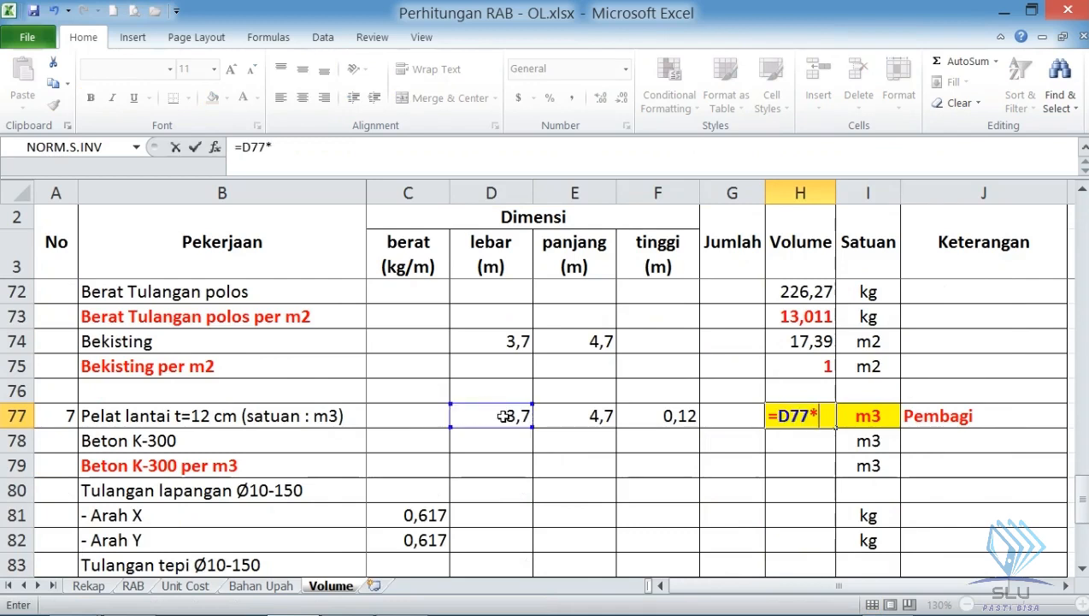
{"action": "left_click", "coordinate": [573, 415]}
{"action": "type", "text": "*"}
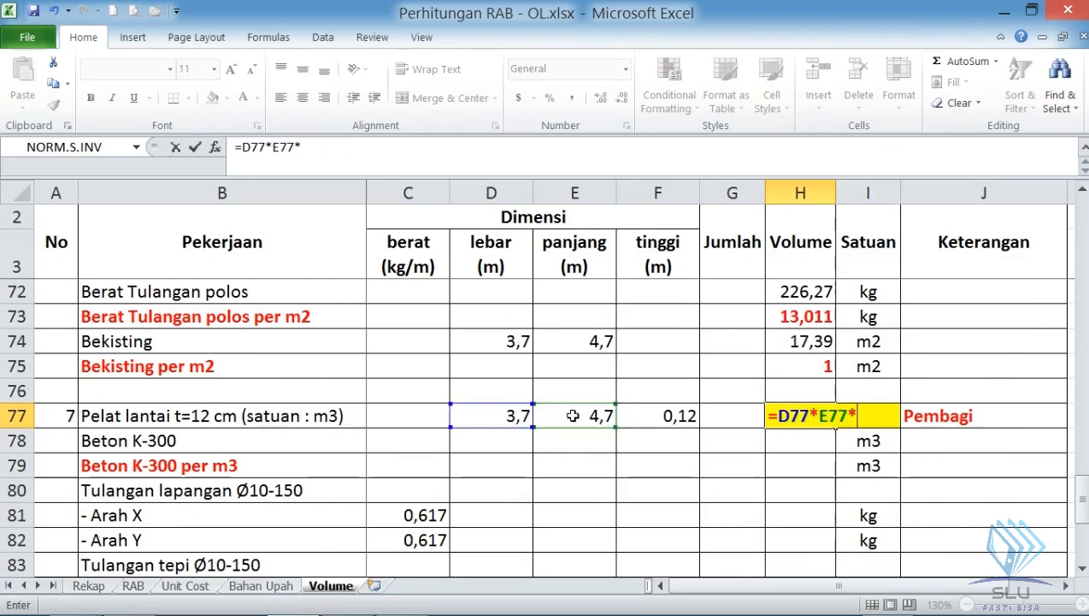
{"action": "left_click", "coordinate": [651, 412]}
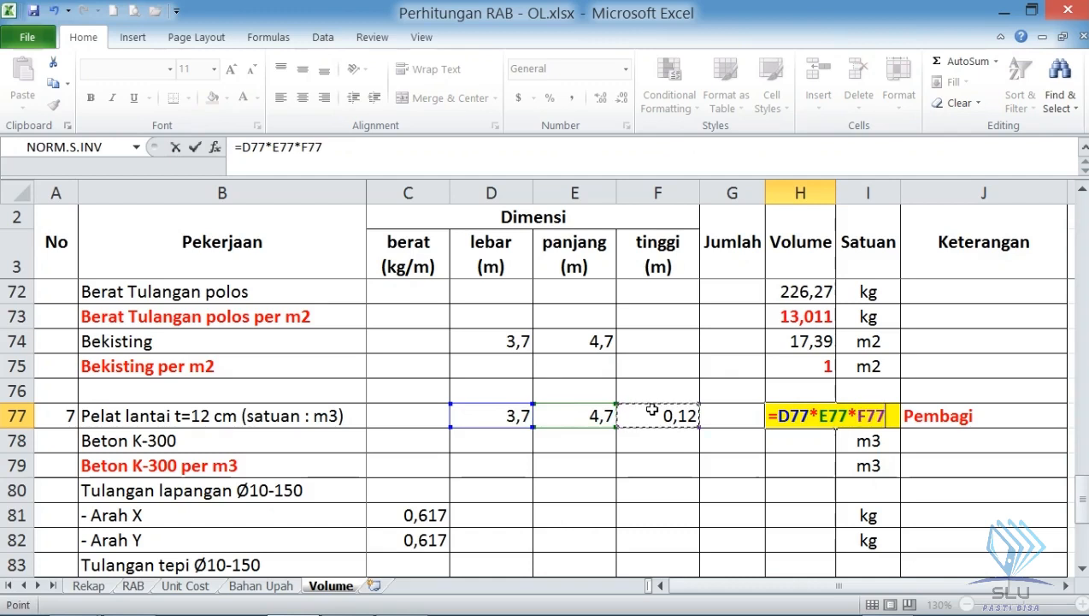
{"action": "key", "text": "Return"}
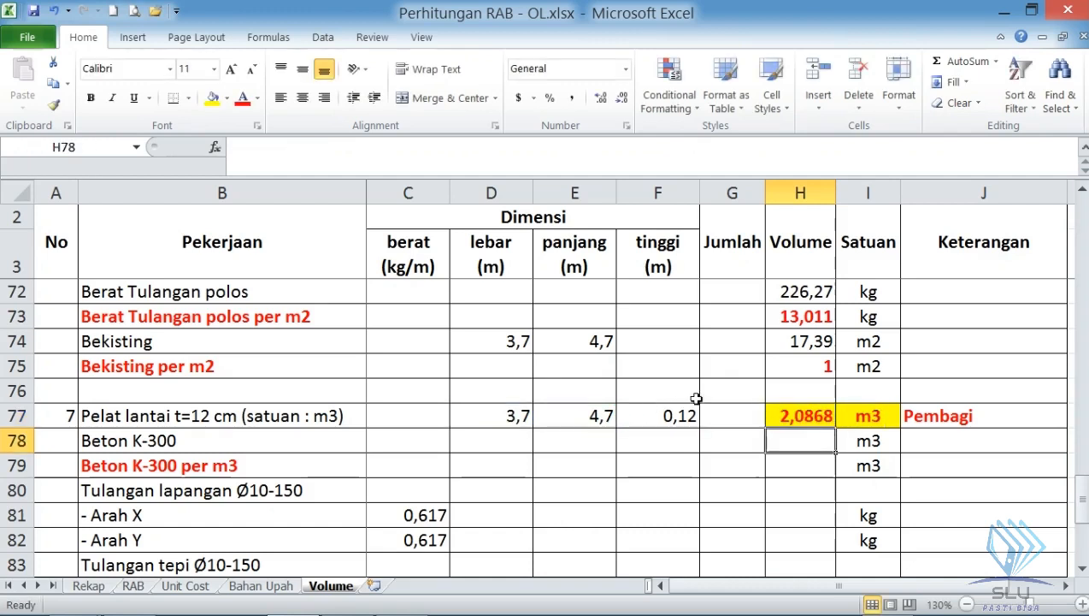
{"action": "left_click", "coordinate": [812, 416]}
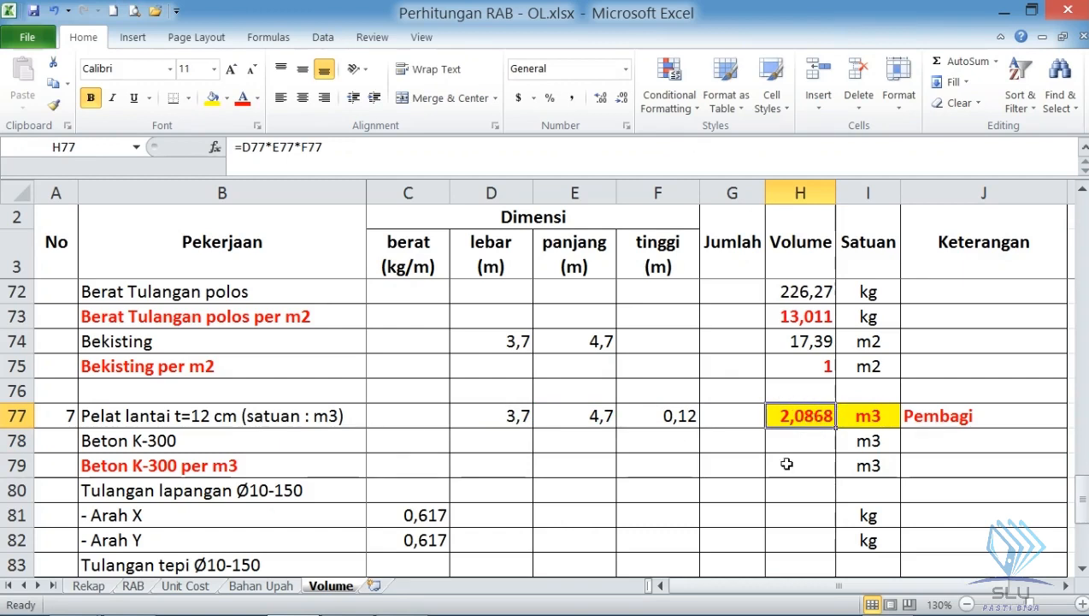
- Copy the Beton K-300 dimensions, volume formula and unit from D61:I61 to row 78, starting in D78
{"action": "scroll", "coordinate": [603, 471], "scroll_direction": "up", "scroll_amount": 4}
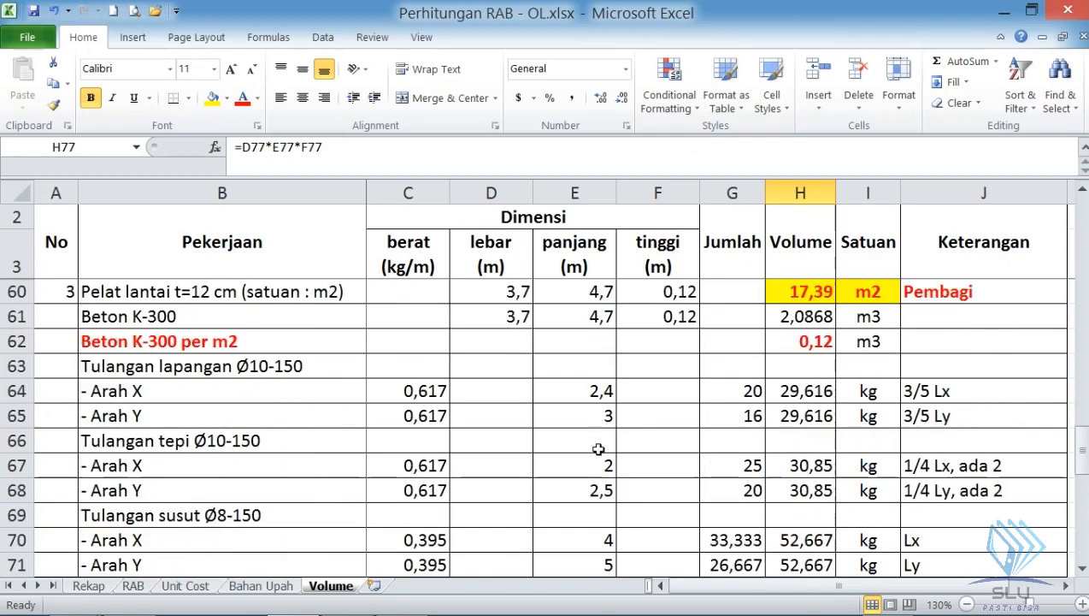
{"action": "left_click_drag", "start_coordinate": [510, 317], "coordinate": [872, 331]}
{"action": "key", "text": "ctrl+c"}
{"action": "scroll", "coordinate": [768, 440], "scroll_direction": "down", "scroll_amount": 4}
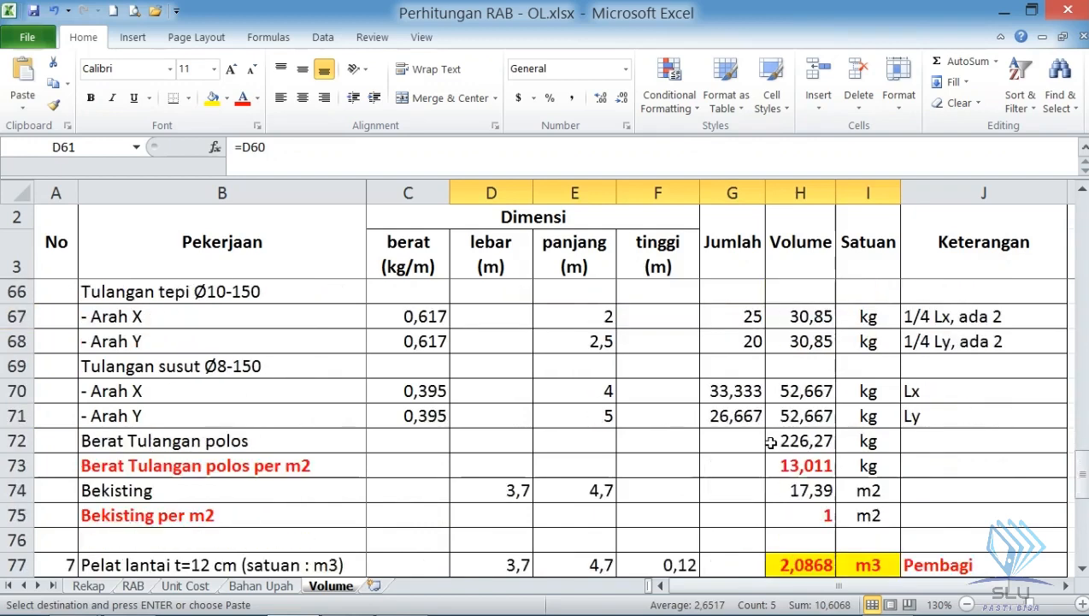
{"action": "left_click", "coordinate": [493, 442]}
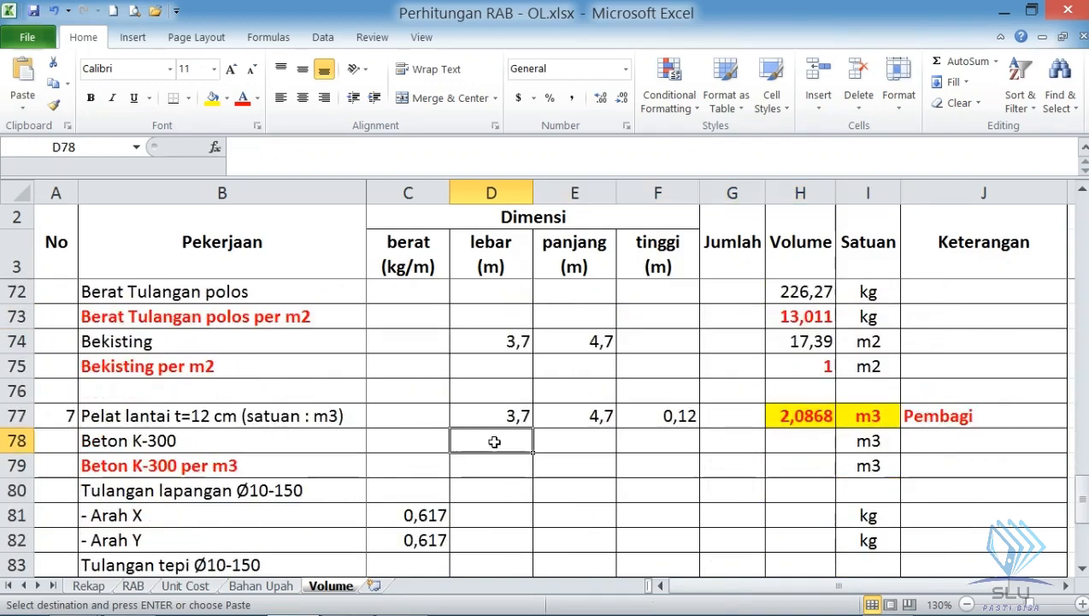
{"action": "key", "text": "ctrl+v"}
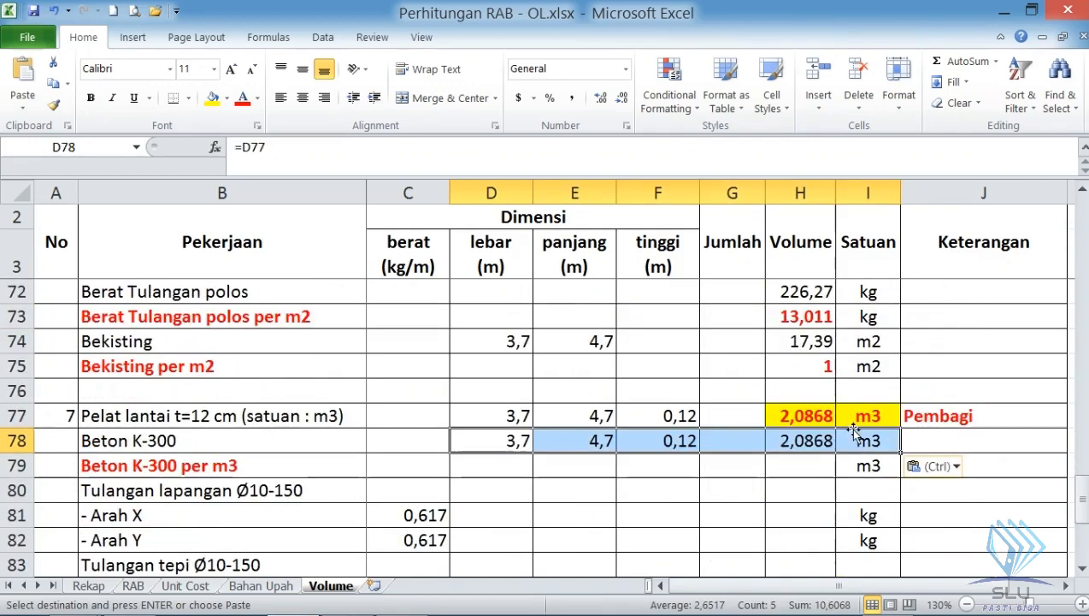
- Calculate Beton K-300 per m3 of slab in H79 with =H78/H77
{"action": "left_click", "coordinate": [817, 466]}
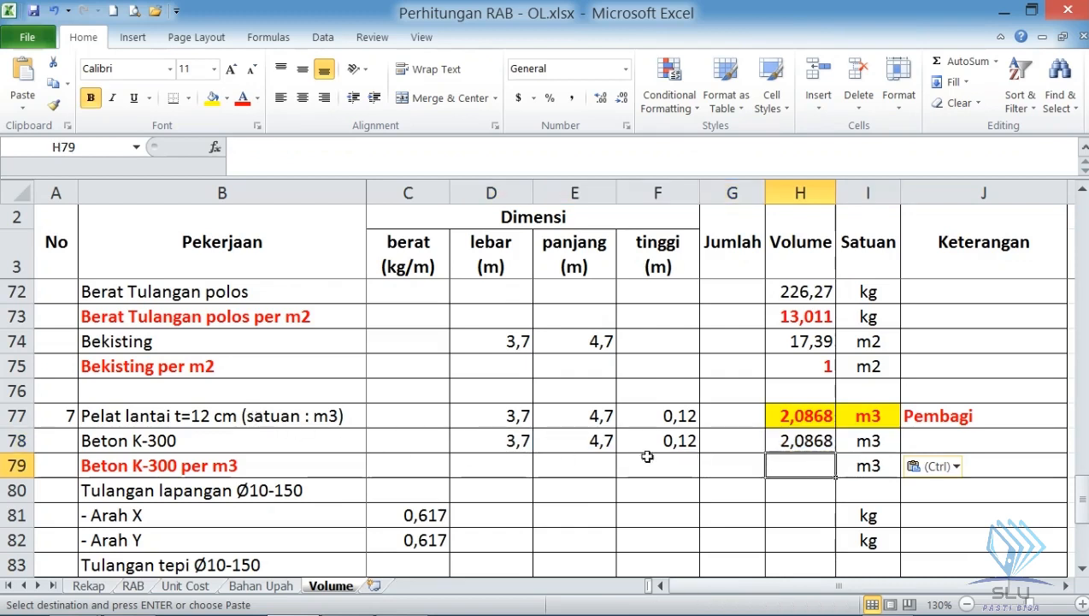
{"action": "type", "text": "="}
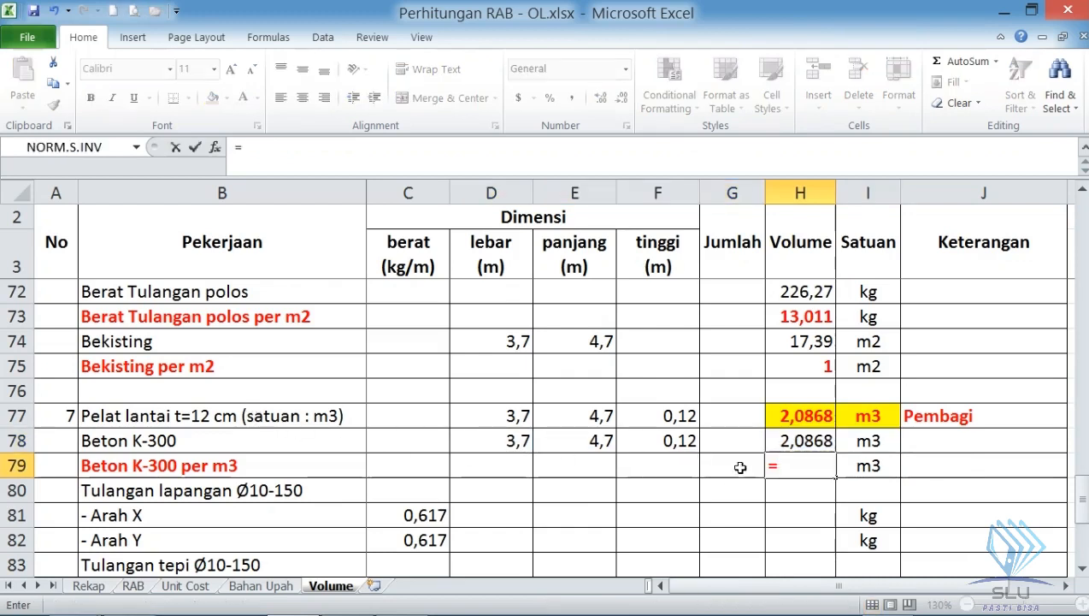
{"action": "left_click", "coordinate": [794, 437]}
{"action": "type", "text": "/"}
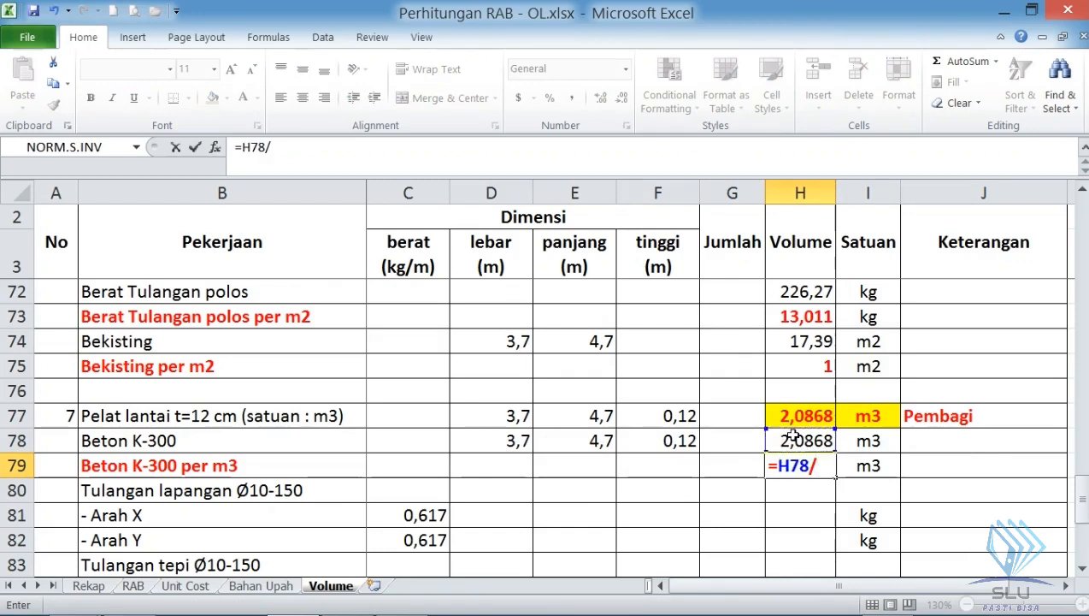
{"action": "left_click", "coordinate": [809, 412]}
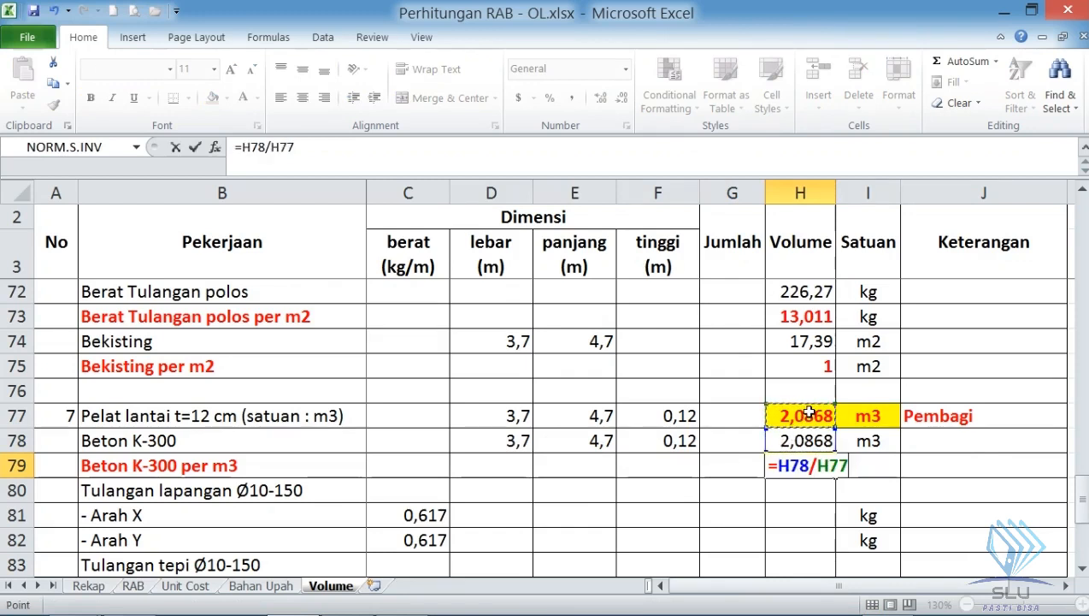
{"action": "key", "text": "Return"}
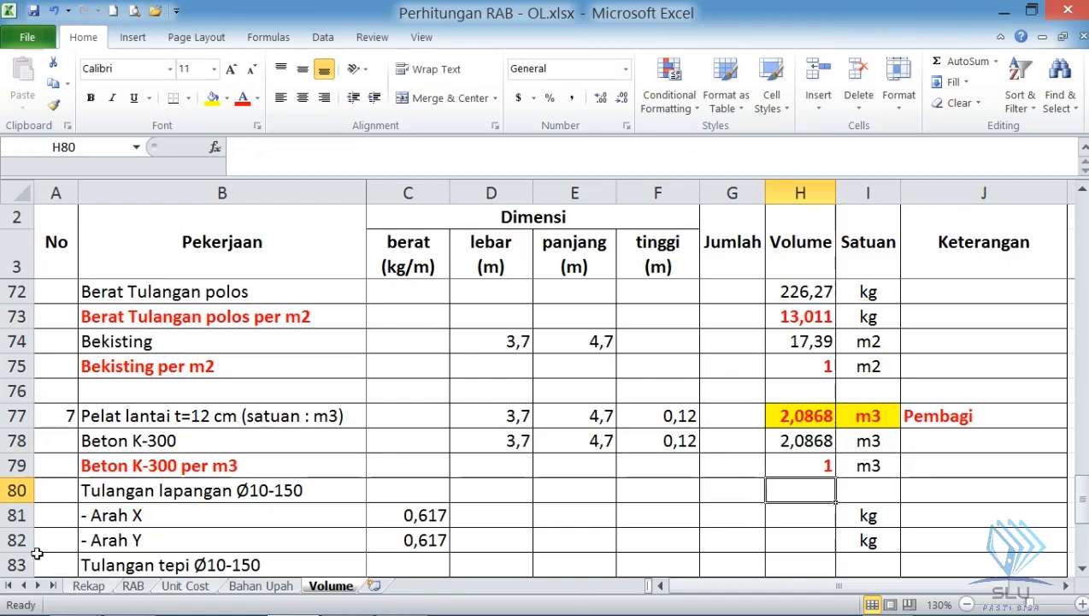
- Copy the Tulangan lapangan lengths, counts, weights, units and notes from E64:J65 to the per-m3 slab's rows, starting in E81
{"action": "scroll", "coordinate": [170, 517], "scroll_direction": "down", "scroll_amount": 1}
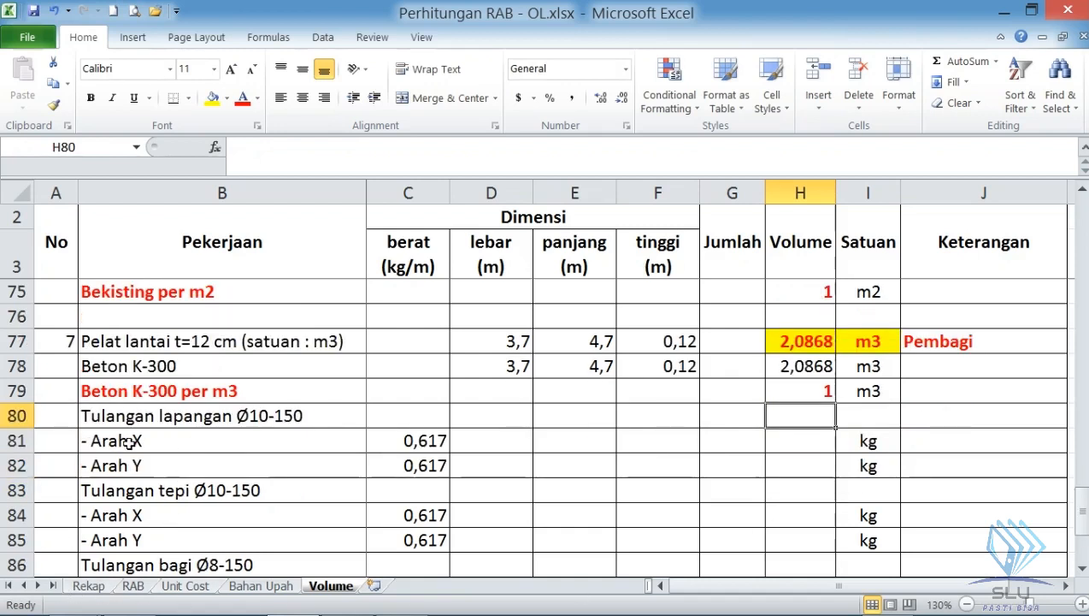
{"action": "scroll", "coordinate": [409, 475], "scroll_direction": "up", "scroll_amount": 5}
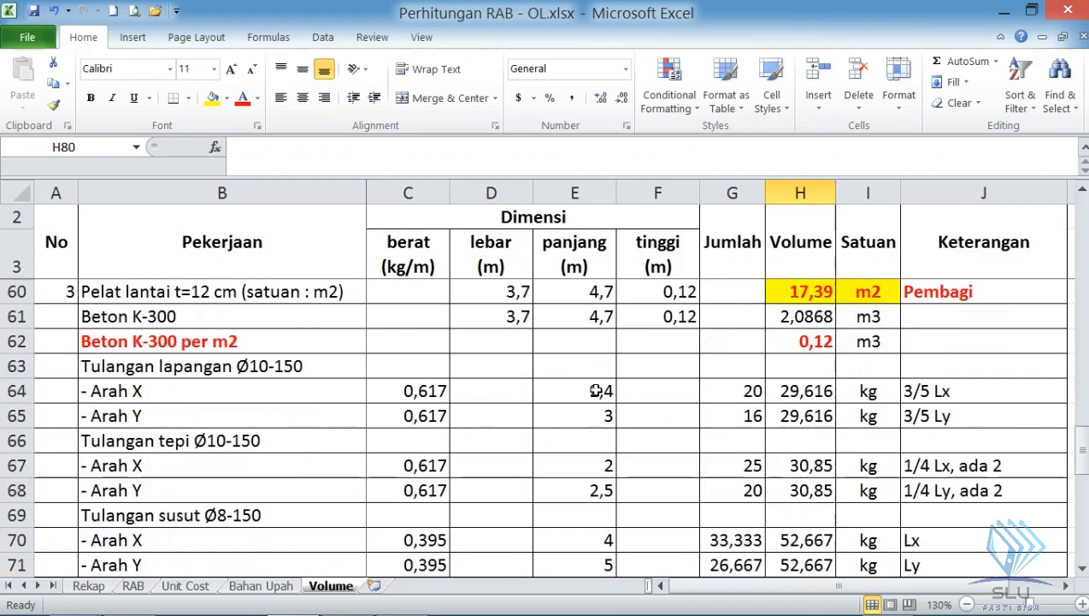
{"action": "left_click_drag", "start_coordinate": [596, 390], "coordinate": [938, 417]}
{"action": "key", "text": "ctrl+c"}
{"action": "scroll", "coordinate": [599, 410], "scroll_direction": "down", "scroll_amount": 4}
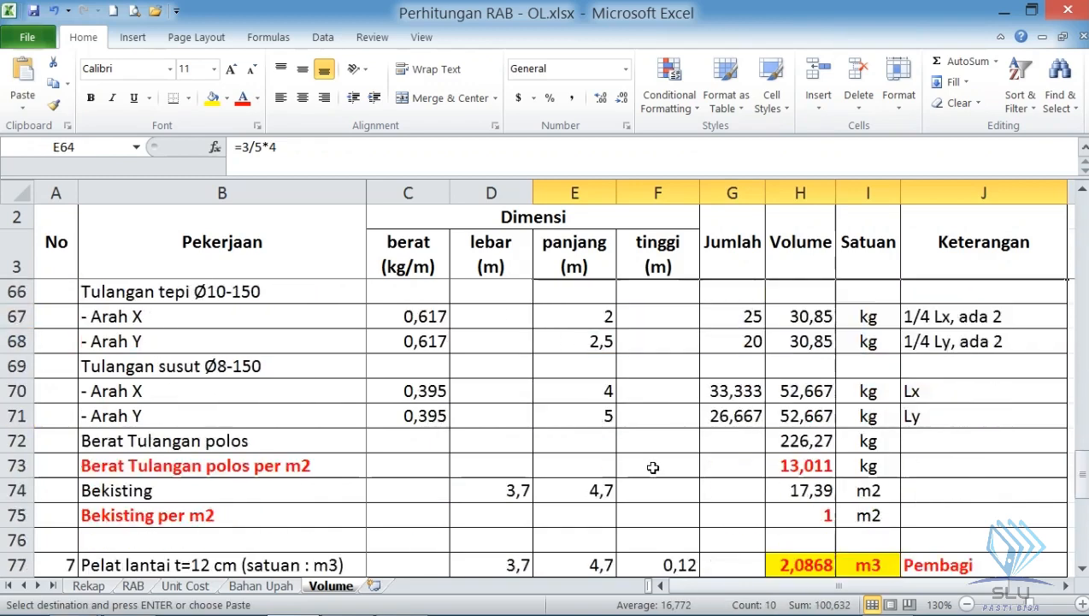
{"action": "left_click", "coordinate": [583, 516]}
{"action": "key", "text": "ctrl+v"}
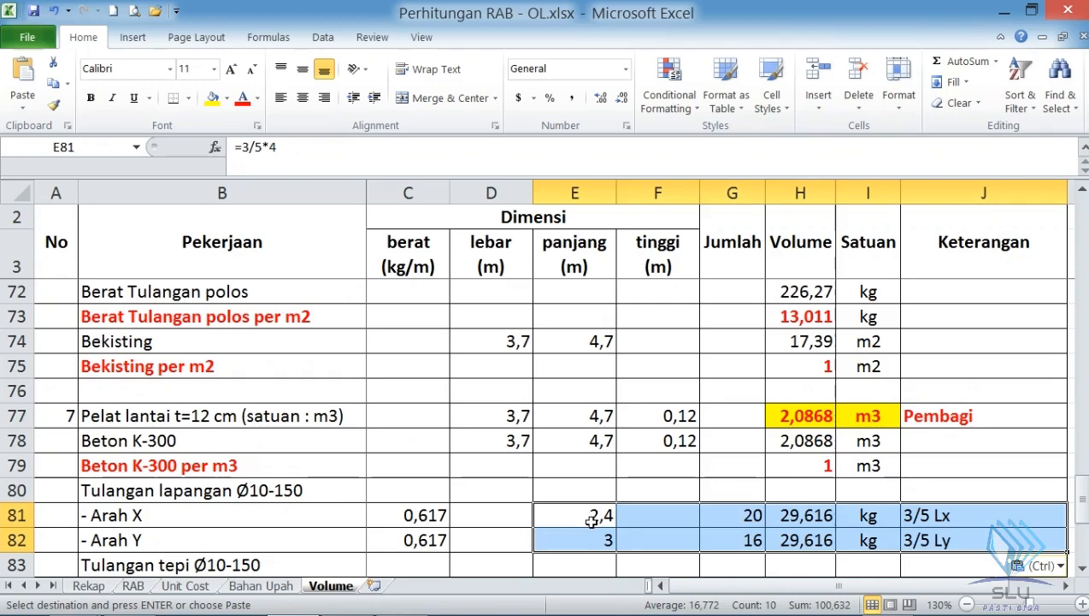
- Copy the Tulangan tepi lengths, counts, weights, units and notes from E67:J68 to the per-m3 slab's rows, starting in E84
{"action": "scroll", "coordinate": [592, 521], "scroll_direction": "down", "scroll_amount": 2}
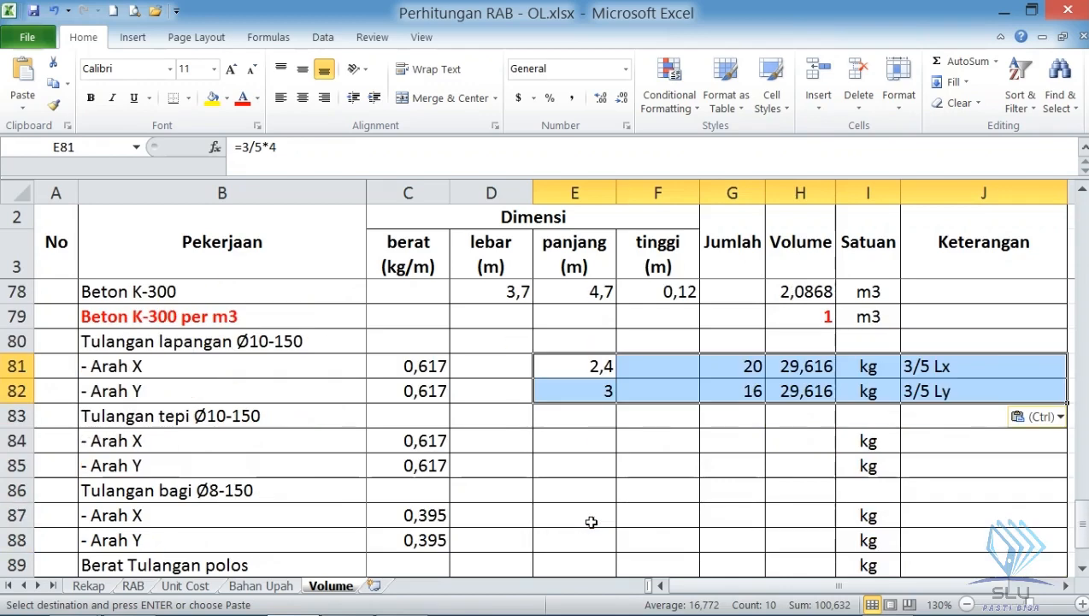
{"action": "scroll", "coordinate": [592, 521], "scroll_direction": "up", "scroll_amount": 6}
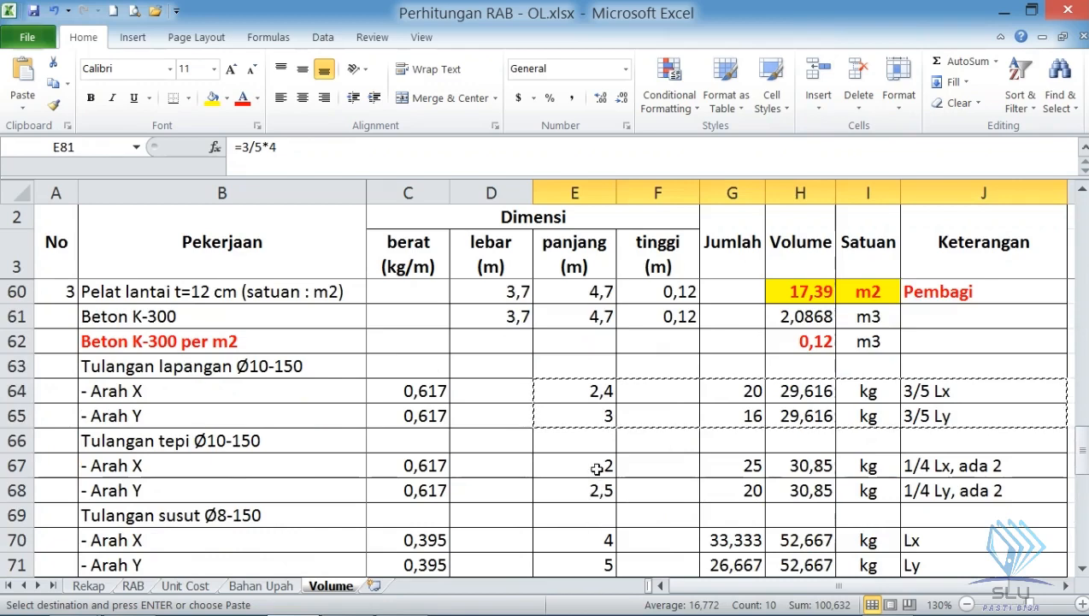
{"action": "left_click", "coordinate": [596, 467]}
{"action": "left_click_drag", "start_coordinate": [597, 467], "coordinate": [914, 478]}
{"action": "scroll", "coordinate": [914, 479], "scroll_direction": "down", "scroll_amount": 6}
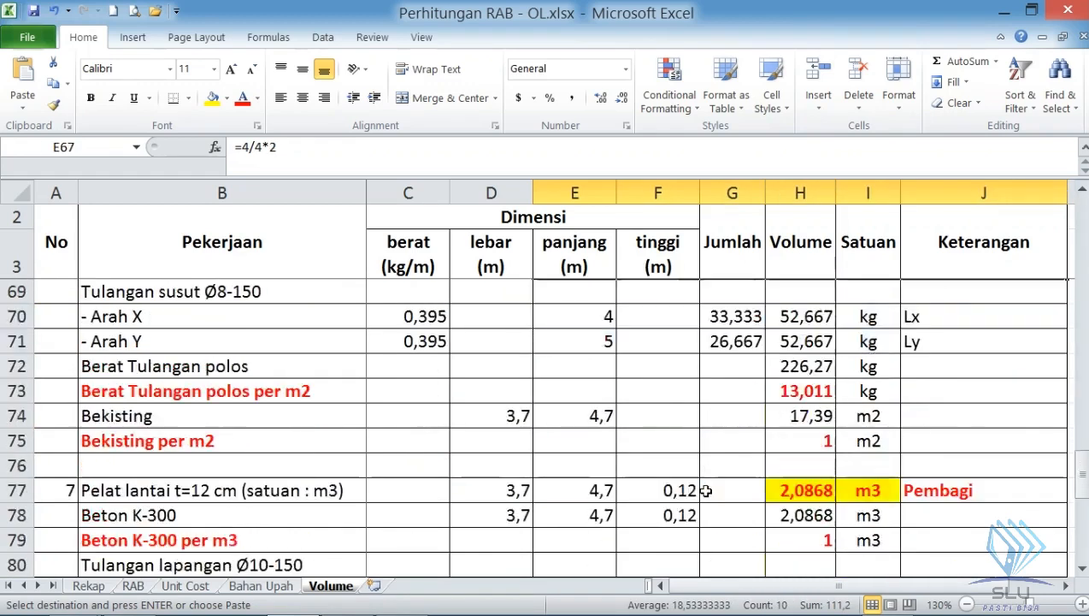
{"action": "left_click", "coordinate": [599, 441]}
{"action": "key", "text": "ctrl+v"}
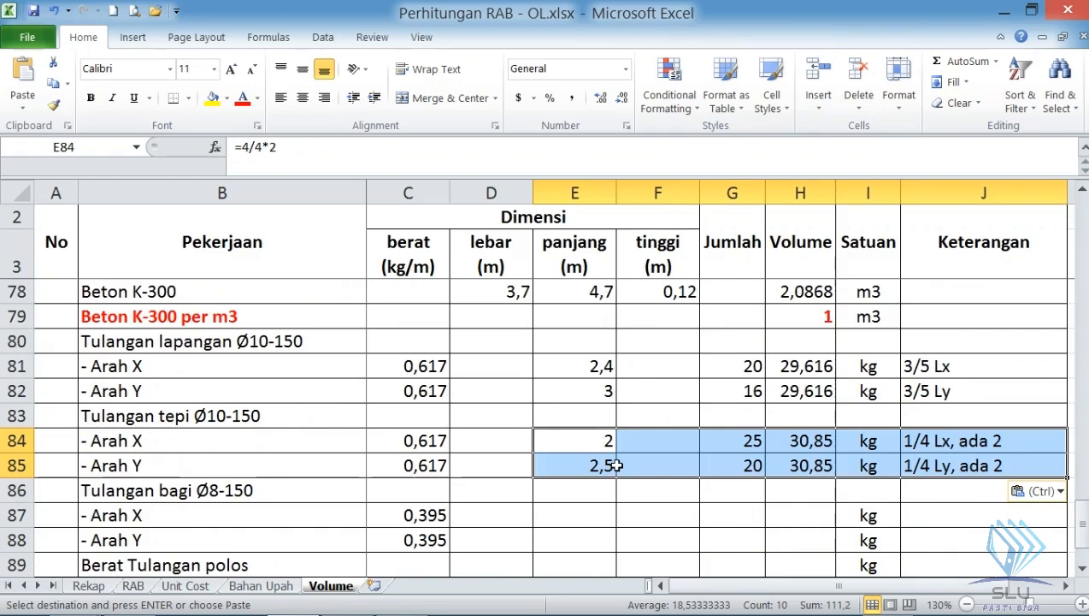
- Copy the Tulangan susut data from E70:J71 to the Tulangan bagi rows of the per-m3 slab, starting in E87
{"action": "scroll", "coordinate": [615, 465], "scroll_direction": "up", "scroll_amount": 4}
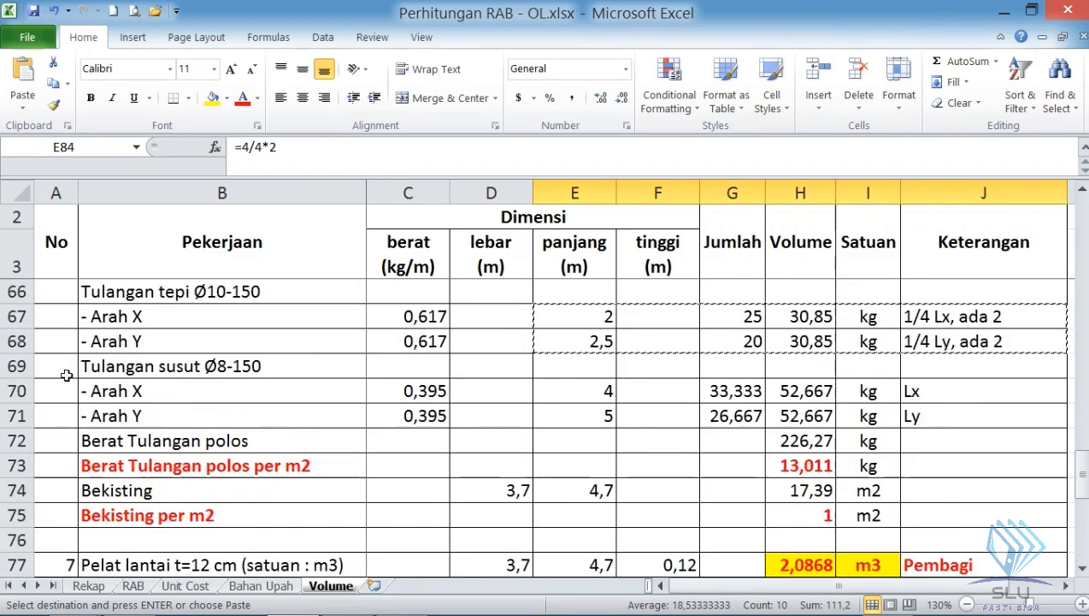
{"action": "left_click_drag", "start_coordinate": [600, 389], "coordinate": [911, 415]}
{"action": "key", "text": "ctrl+c"}
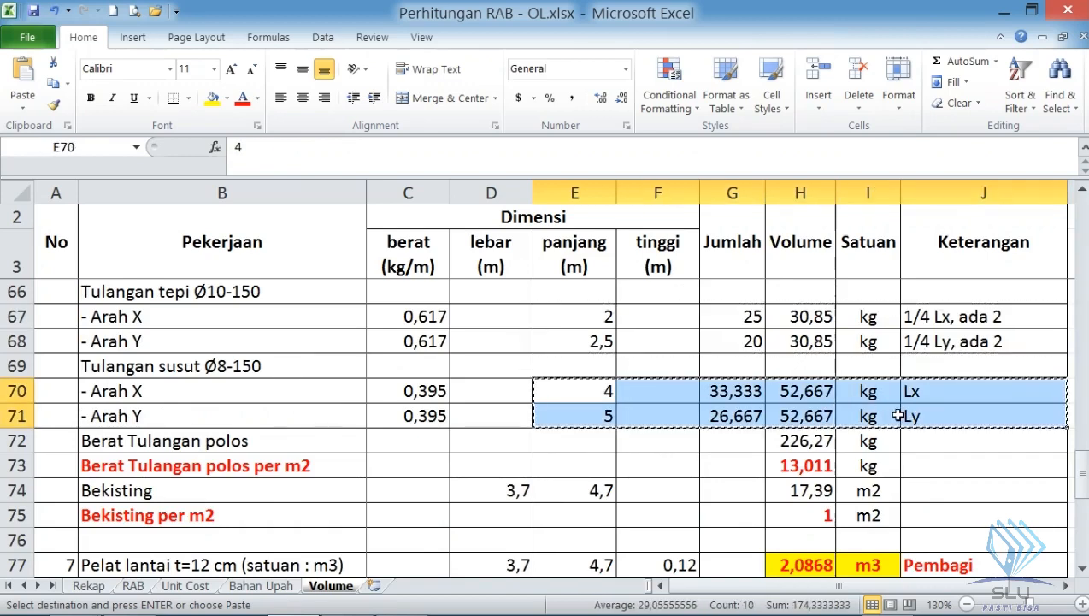
{"action": "scroll", "coordinate": [650, 466], "scroll_direction": "down", "scroll_amount": 6}
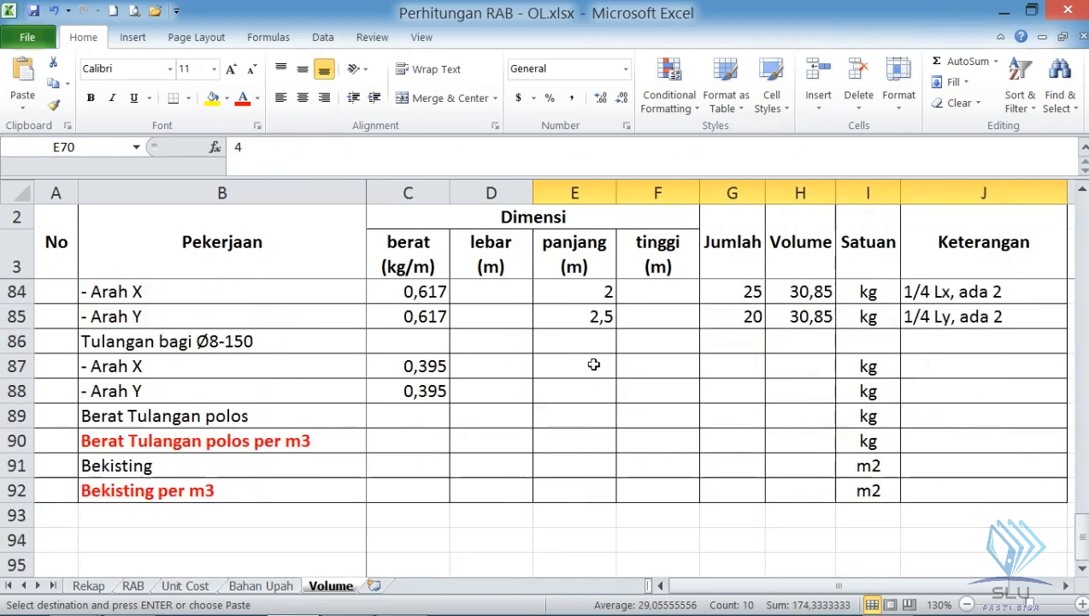
{"action": "left_click", "coordinate": [595, 359]}
{"action": "key", "text": "ctrl+v"}
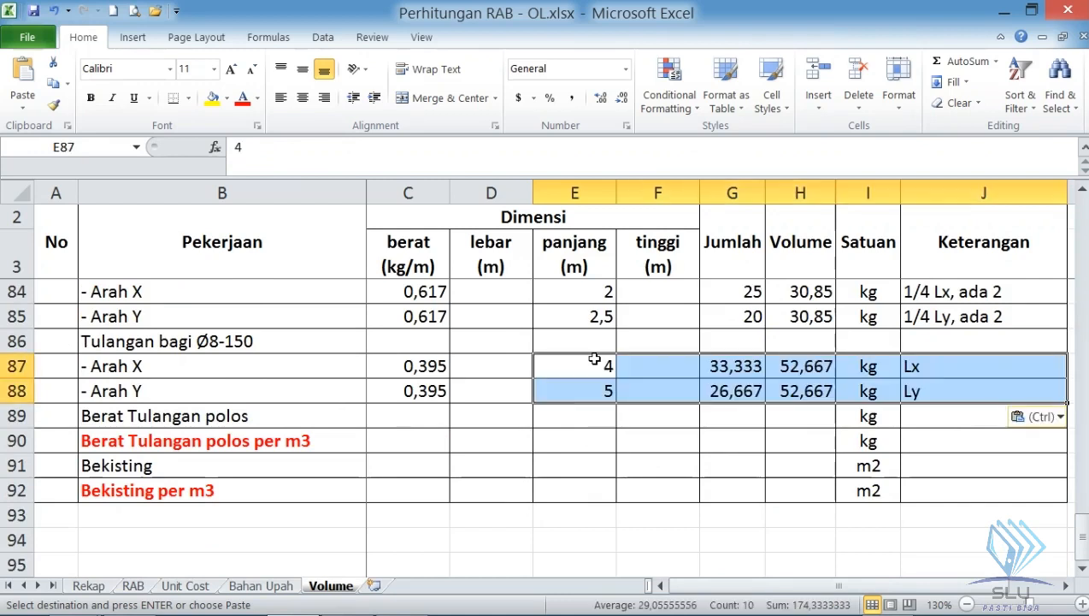
- Total the per-m3 slab's Berat Tulangan polos in H89 with =SUM(H81:H88) and check it against H72
{"action": "left_click", "coordinate": [821, 416]}
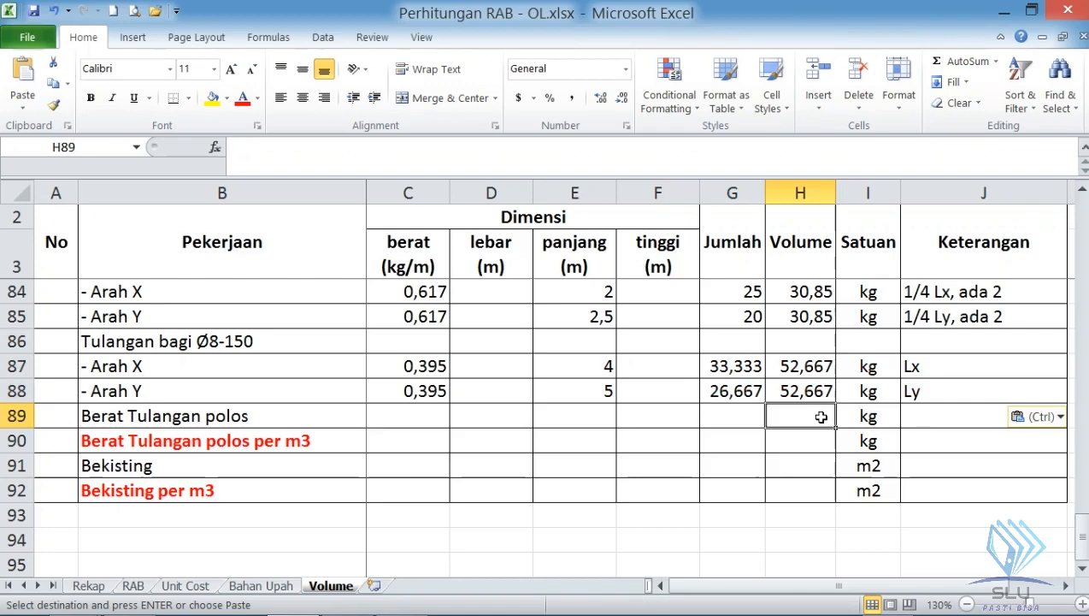
{"action": "scroll", "coordinate": [1001, 278], "scroll_direction": "up", "scroll_amount": 2}
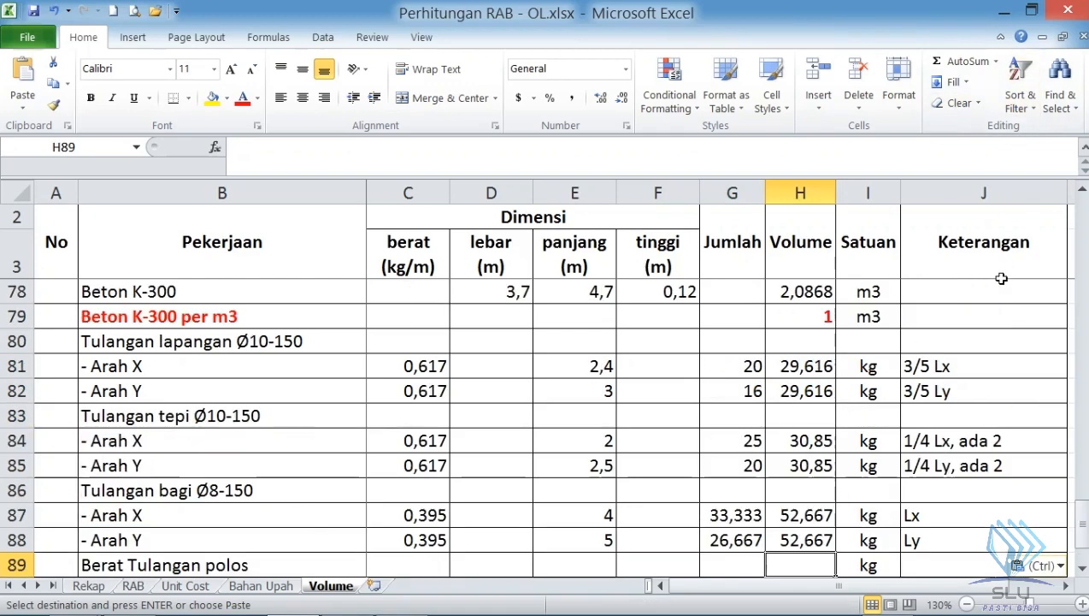
{"action": "left_click", "coordinate": [964, 62]}
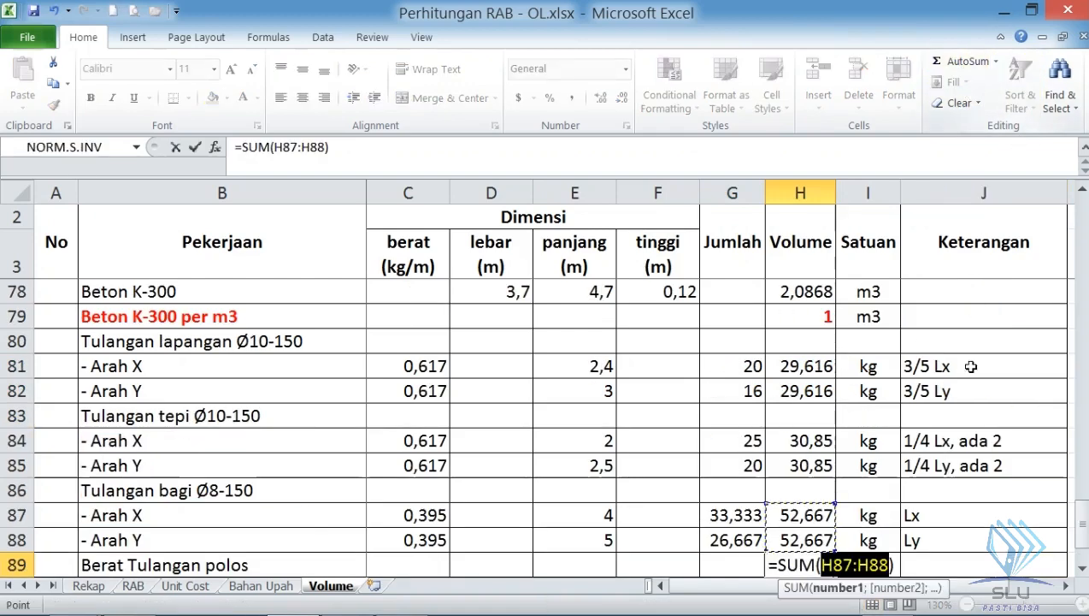
{"action": "left_click", "coordinate": [806, 363]}
{"action": "left_click_drag", "start_coordinate": [807, 362], "coordinate": [823, 537]}
{"action": "scroll", "coordinate": [824, 540], "scroll_direction": "down", "scroll_amount": 1}
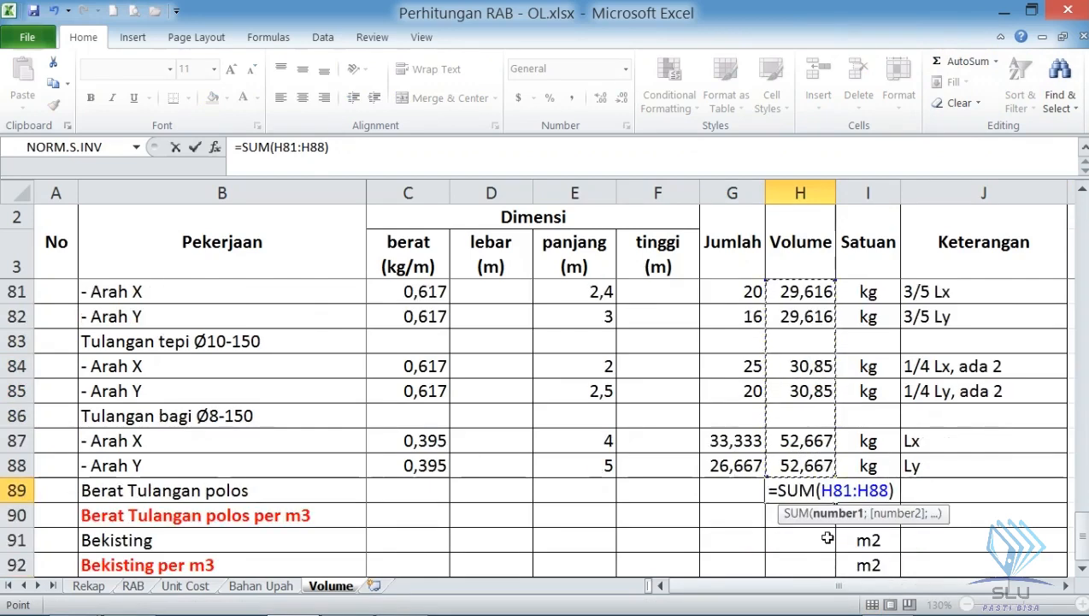
{"action": "key", "text": "Return"}
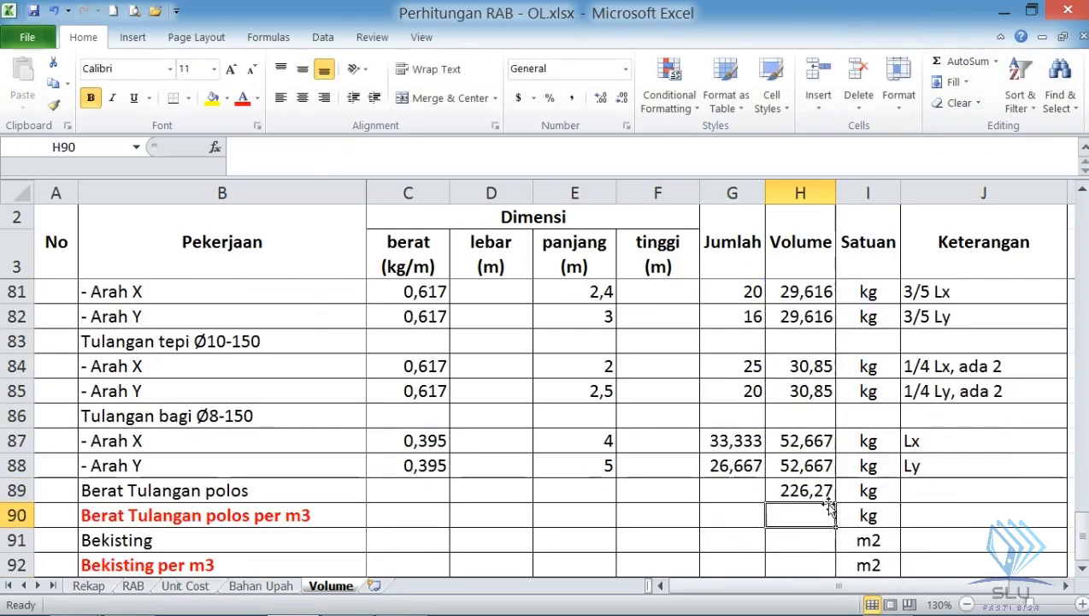
{"action": "scroll", "coordinate": [828, 506], "scroll_direction": "up", "scroll_amount": 5}
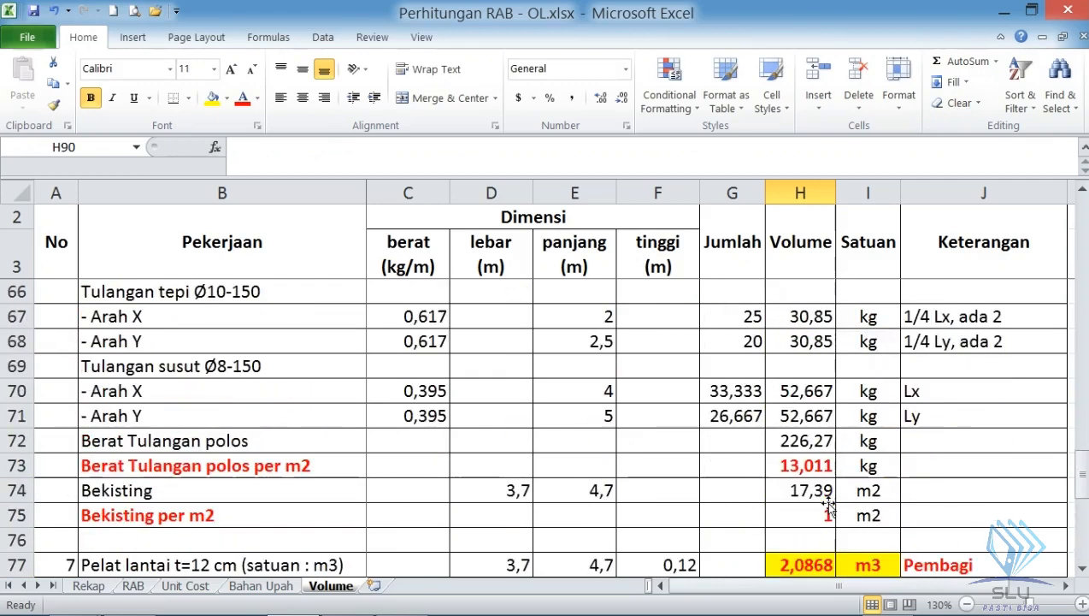
{"action": "left_click", "coordinate": [813, 443]}
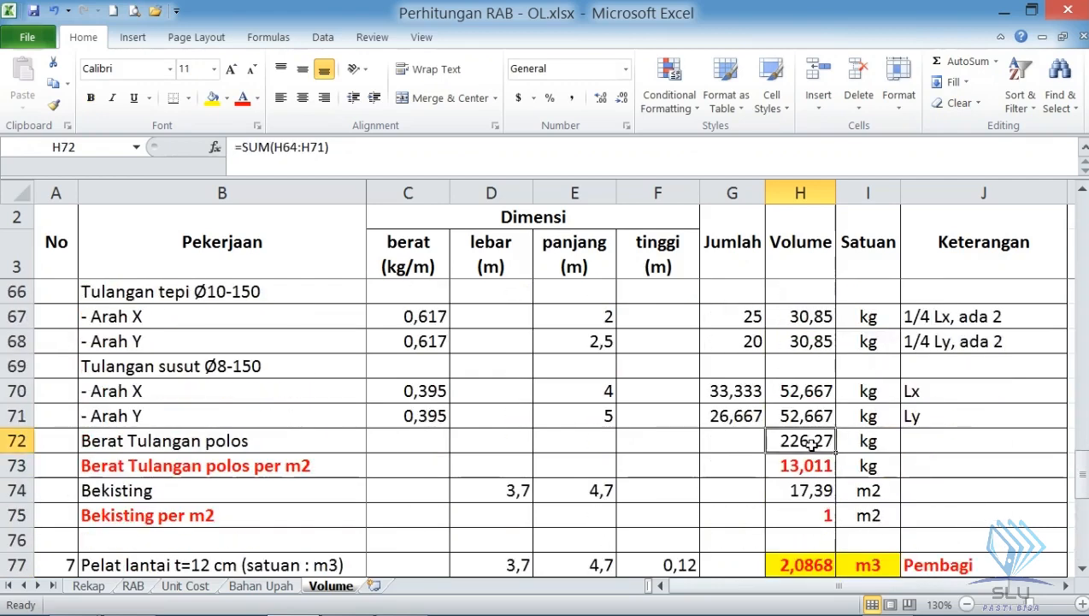
{"action": "scroll", "coordinate": [812, 443], "scroll_direction": "down", "scroll_amount": 5}
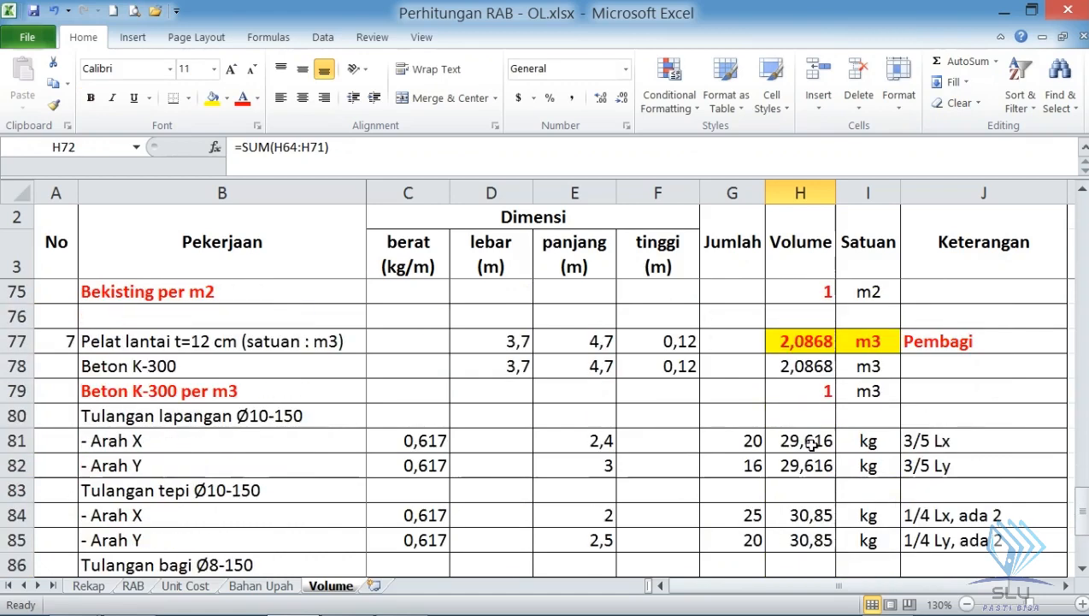
- Calculate Berat Tulangan polos per m3 of slab in H90 with =H89/H77
{"action": "left_click", "coordinate": [818, 513]}
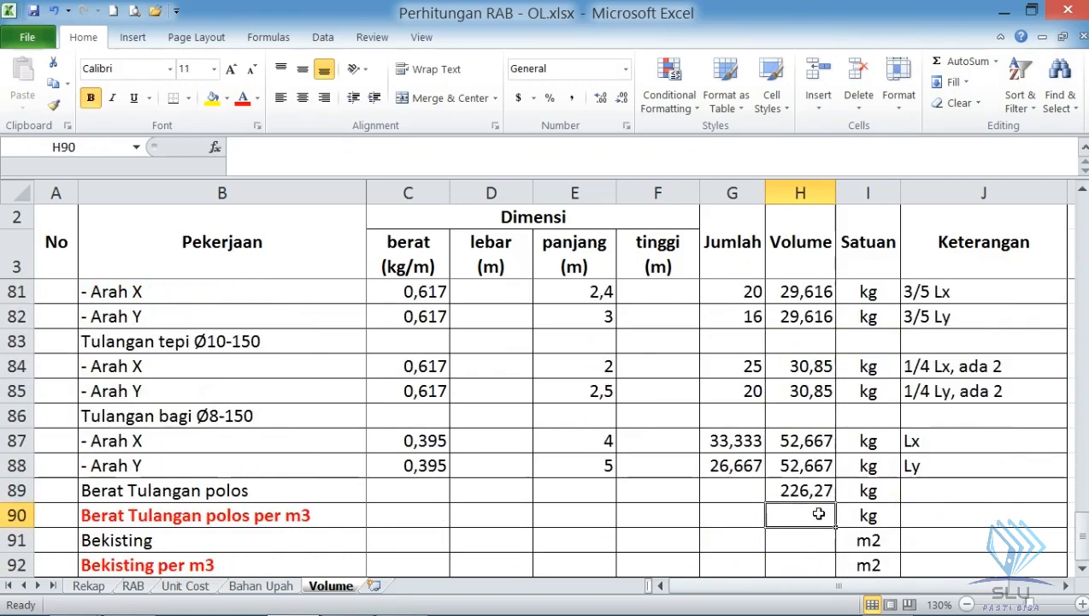
{"action": "scroll", "coordinate": [291, 418], "scroll_direction": "up", "scroll_amount": 2}
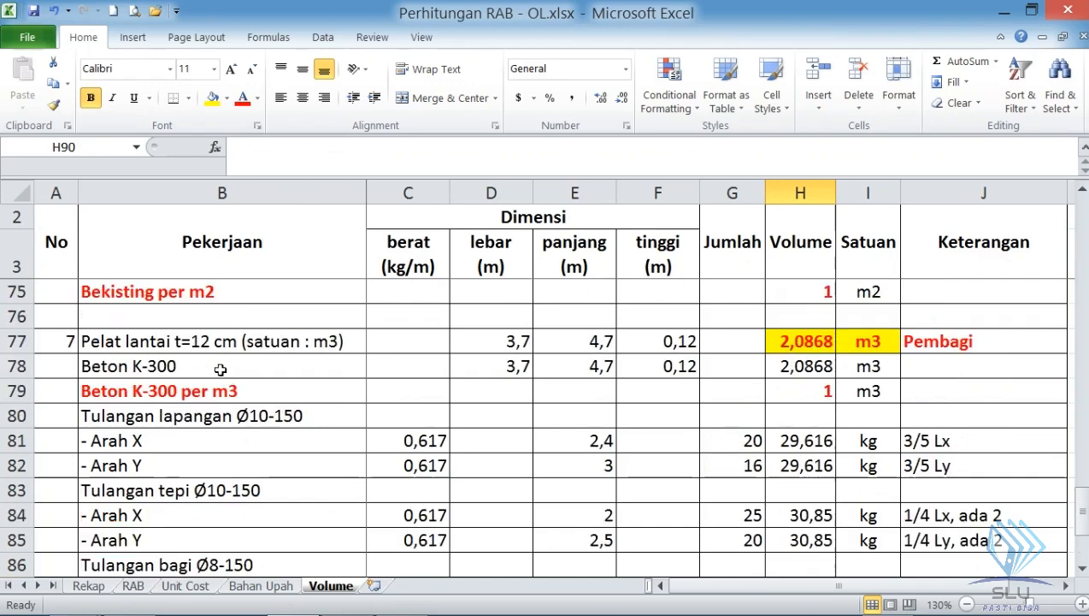
{"action": "scroll", "coordinate": [332, 335], "scroll_direction": "down", "scroll_amount": 4}
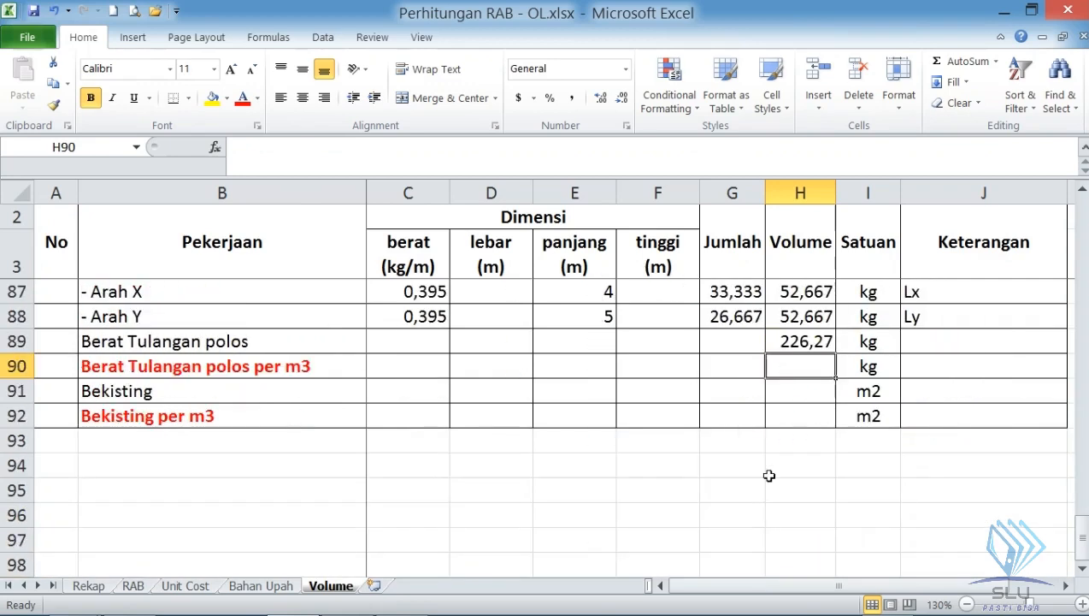
{"action": "type", "text": "="}
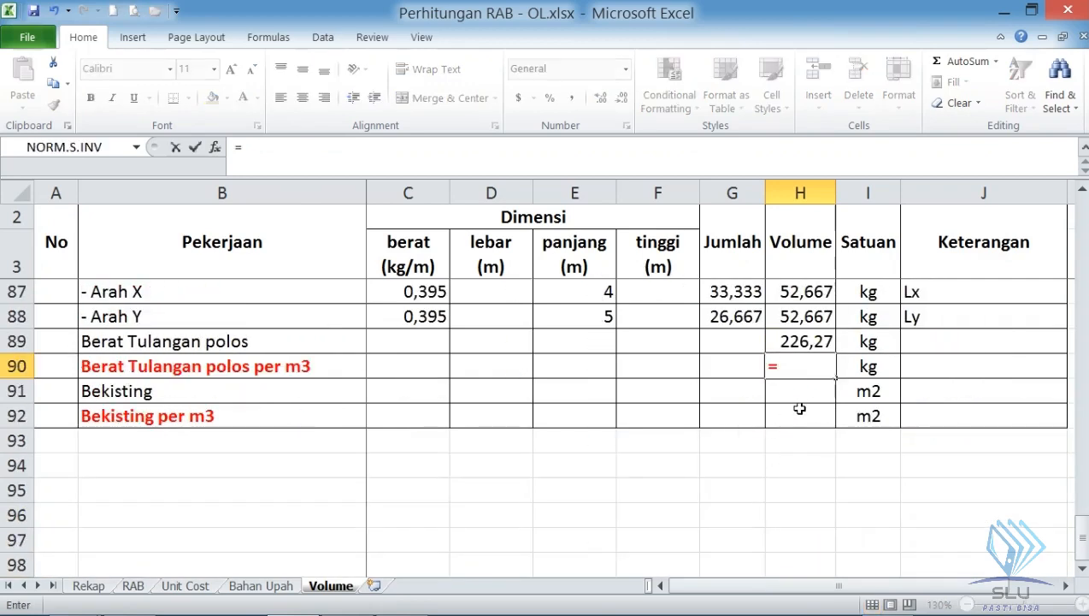
{"action": "left_click", "coordinate": [806, 342]}
{"action": "type", "text": "/"}
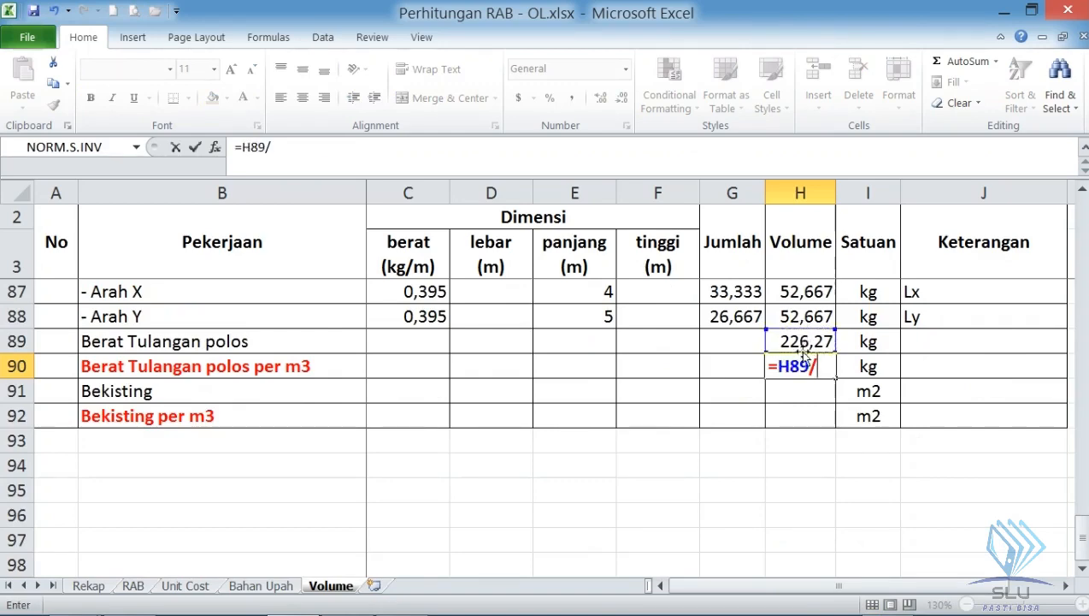
{"action": "scroll", "coordinate": [804, 364], "scroll_direction": "up", "scroll_amount": 3}
{"action": "scroll", "coordinate": [823, 338], "scroll_direction": "up", "scroll_amount": 1}
{"action": "left_click", "coordinate": [827, 340]}
{"action": "key", "text": "Return"}
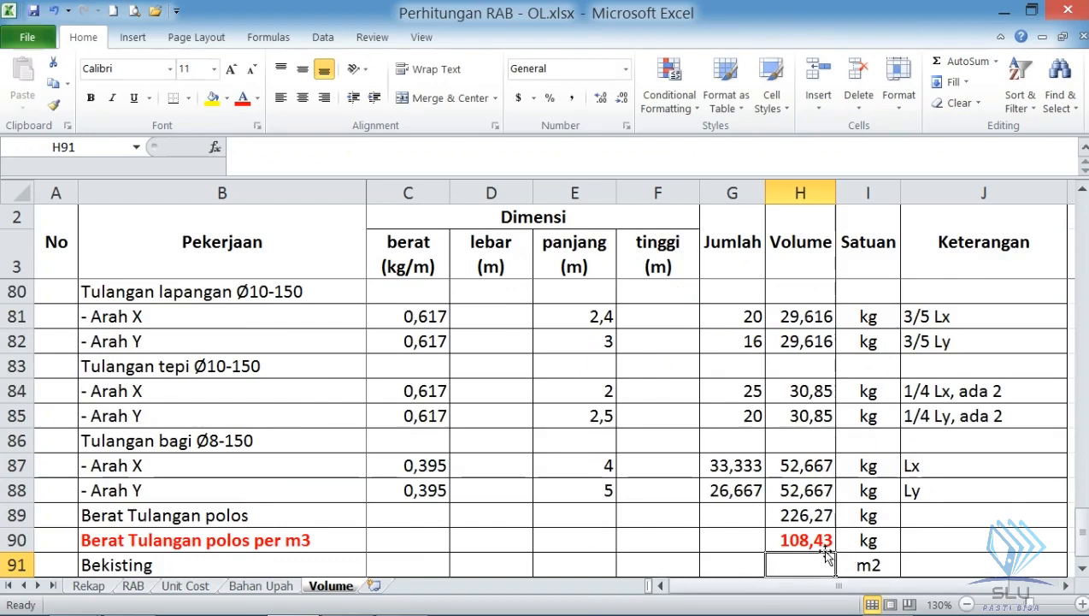
- Copy the Bekisting dimensions, area formula and unit from D74:I74 to row 91, starting in D91
{"action": "scroll", "coordinate": [649, 554], "scroll_direction": "up", "scroll_amount": 3}
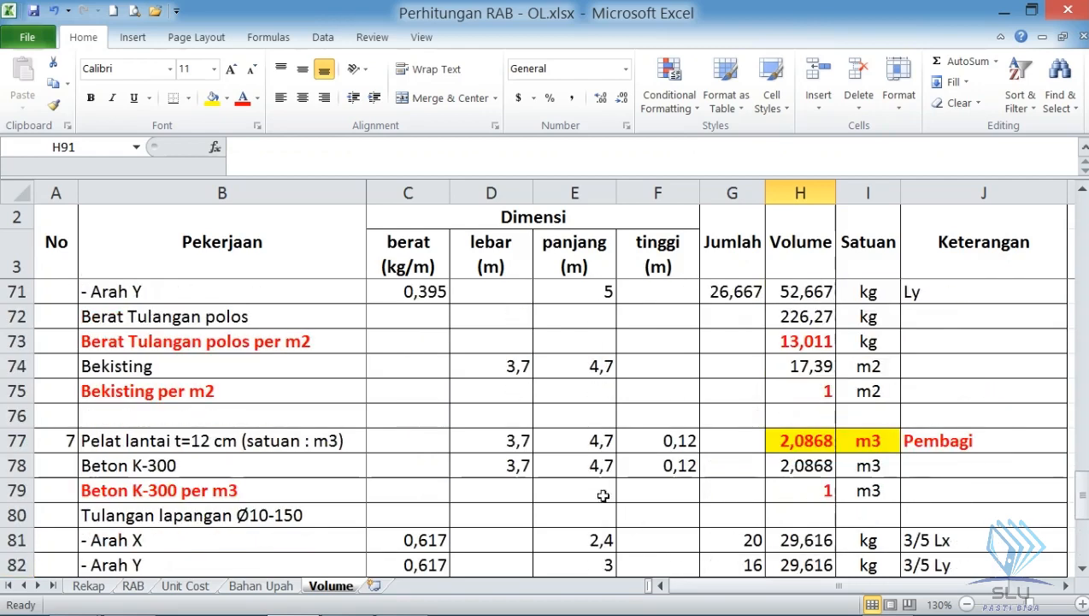
{"action": "left_click_drag", "start_coordinate": [516, 367], "coordinate": [872, 364]}
{"action": "key", "text": "ctrl+c"}
{"action": "scroll", "coordinate": [743, 444], "scroll_direction": "down", "scroll_amount": 4}
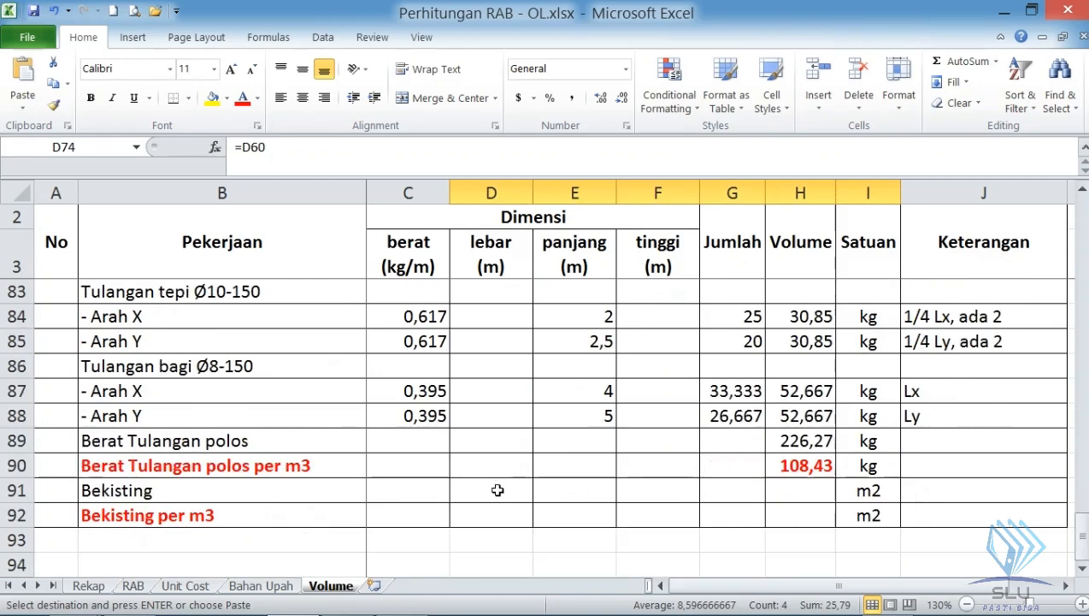
{"action": "left_click", "coordinate": [498, 490]}
{"action": "scroll", "coordinate": [600, 503], "scroll_direction": "up", "scroll_amount": 4}
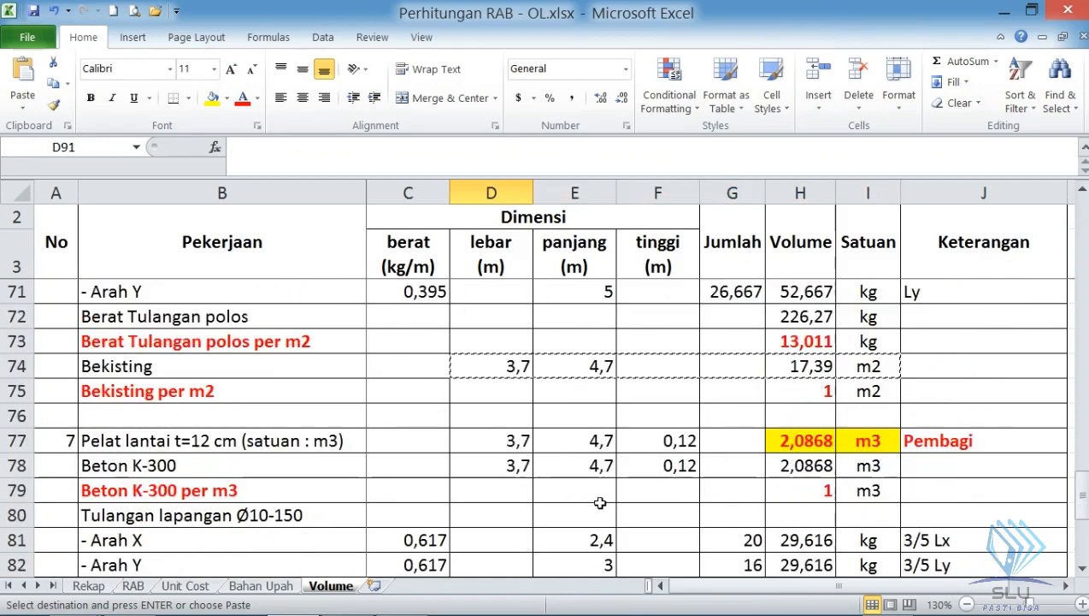
{"action": "scroll", "coordinate": [600, 503], "scroll_direction": "down", "scroll_amount": 4}
{"action": "key", "text": "ctrl+v"}
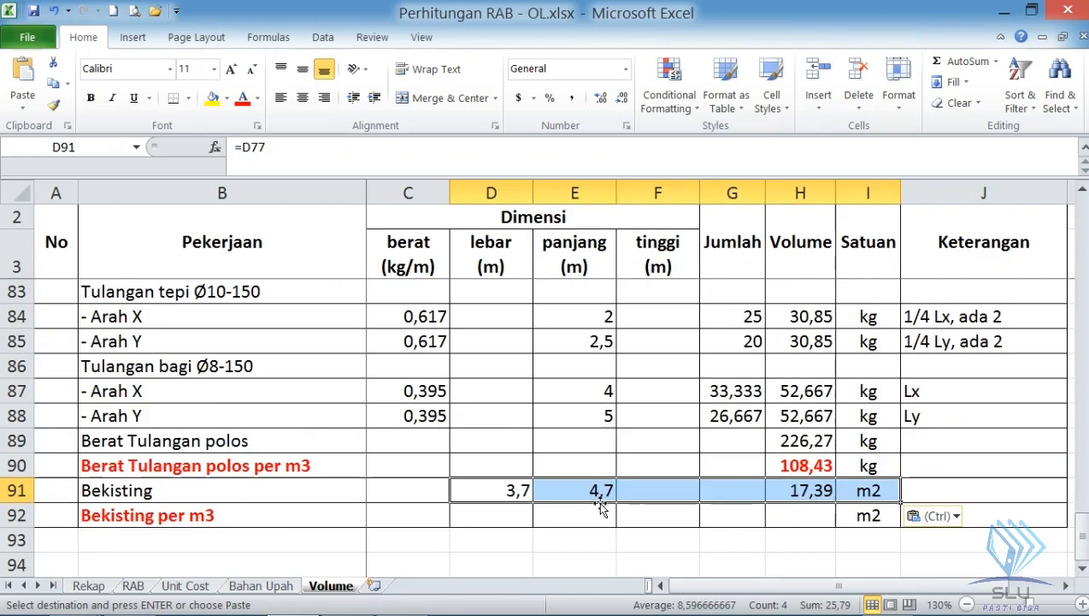
- Calculate Bekisting per m3 of slab in H92 with =H91/H77
{"action": "left_click", "coordinate": [800, 511]}
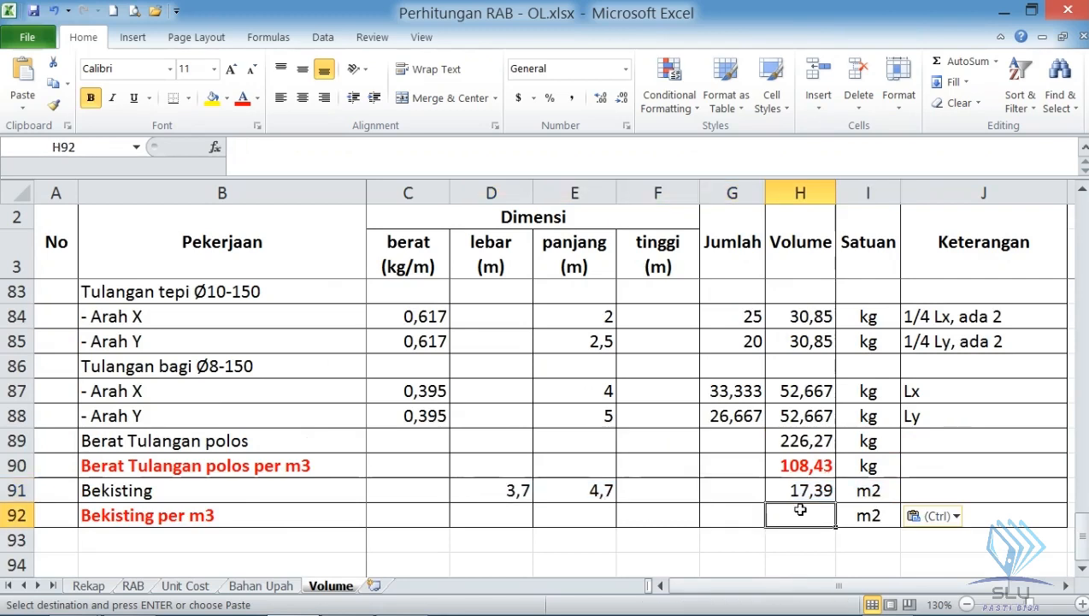
{"action": "scroll", "coordinate": [189, 526], "scroll_direction": "up", "scroll_amount": 3}
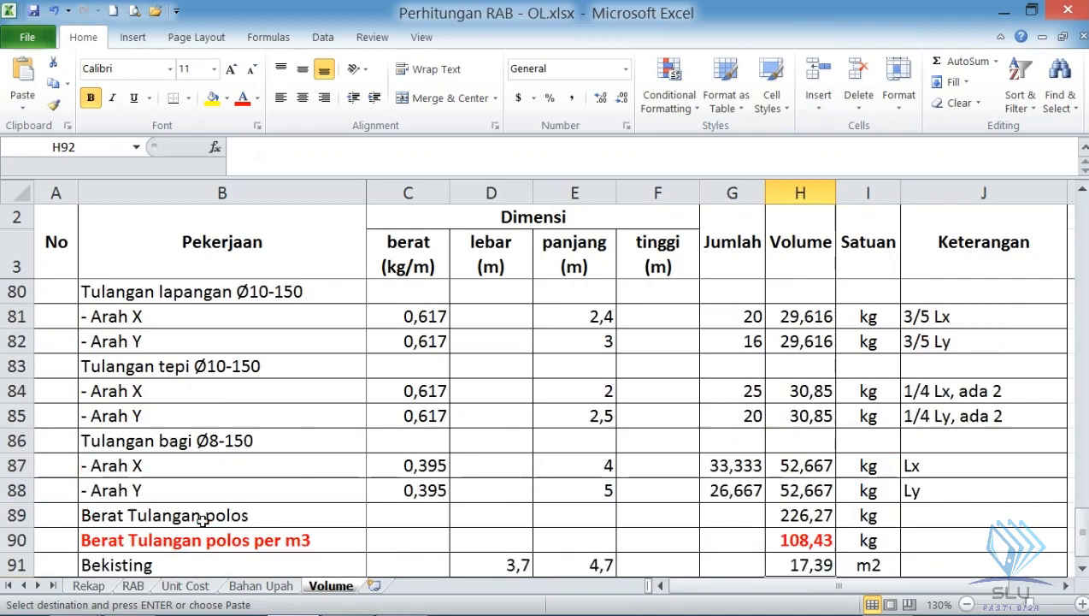
{"action": "scroll", "coordinate": [196, 395], "scroll_direction": "down", "scroll_amount": 4}
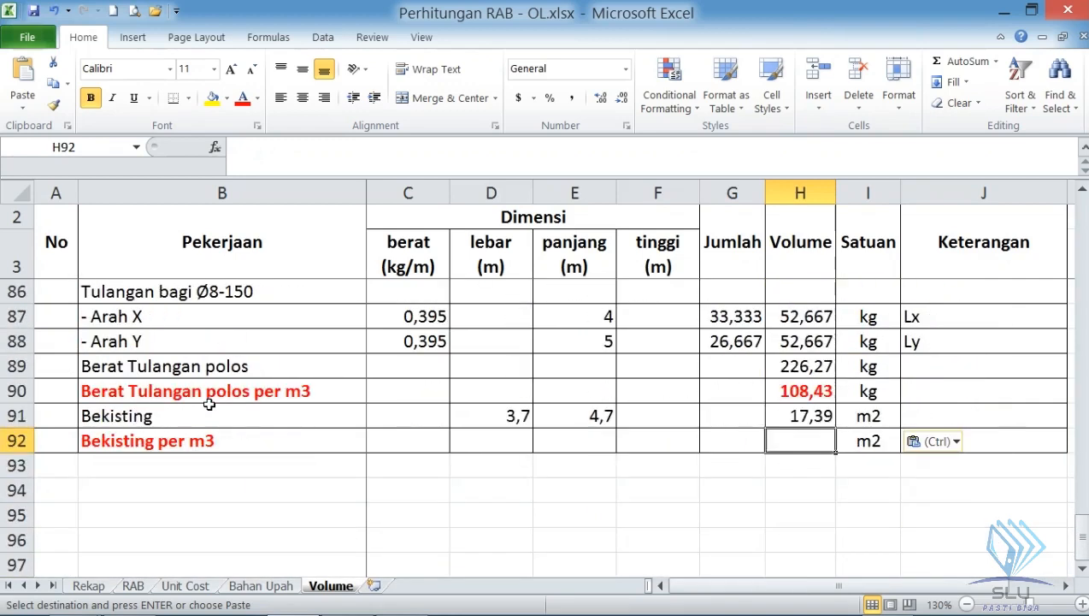
{"action": "type", "text": "="}
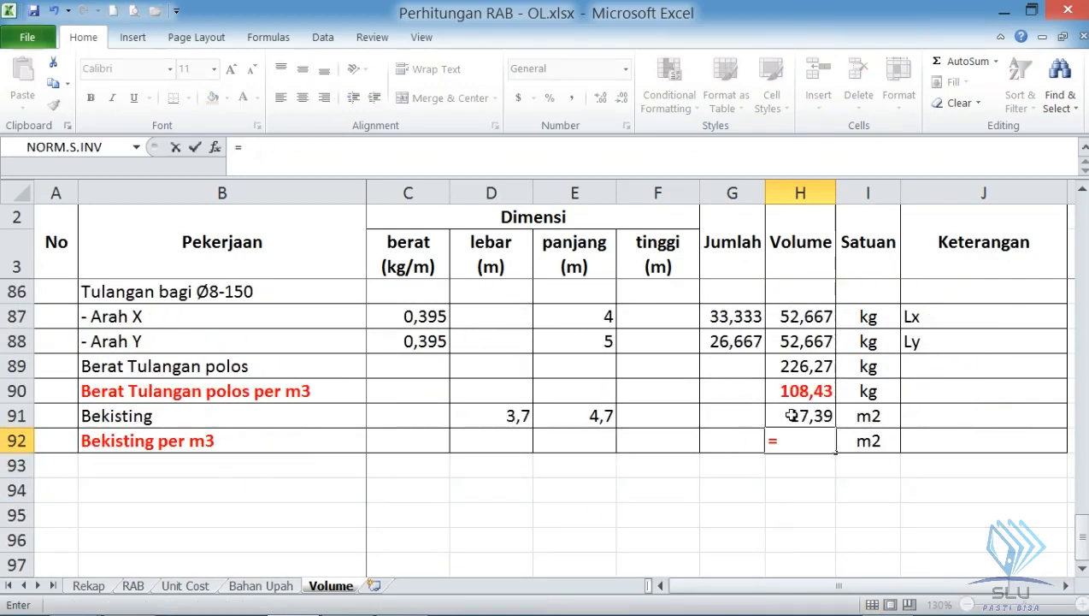
{"action": "left_click", "coordinate": [792, 415]}
{"action": "type", "text": "/"}
{"action": "scroll", "coordinate": [836, 438], "scroll_direction": "up", "scroll_amount": 4}
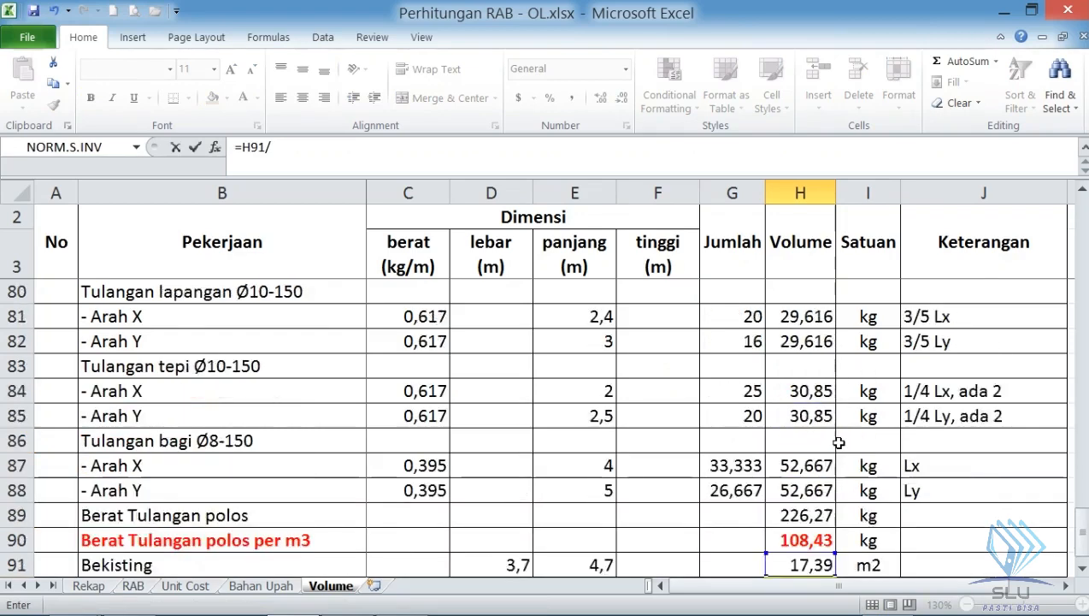
{"action": "left_click", "coordinate": [783, 366]}
{"action": "key", "text": "Return"}
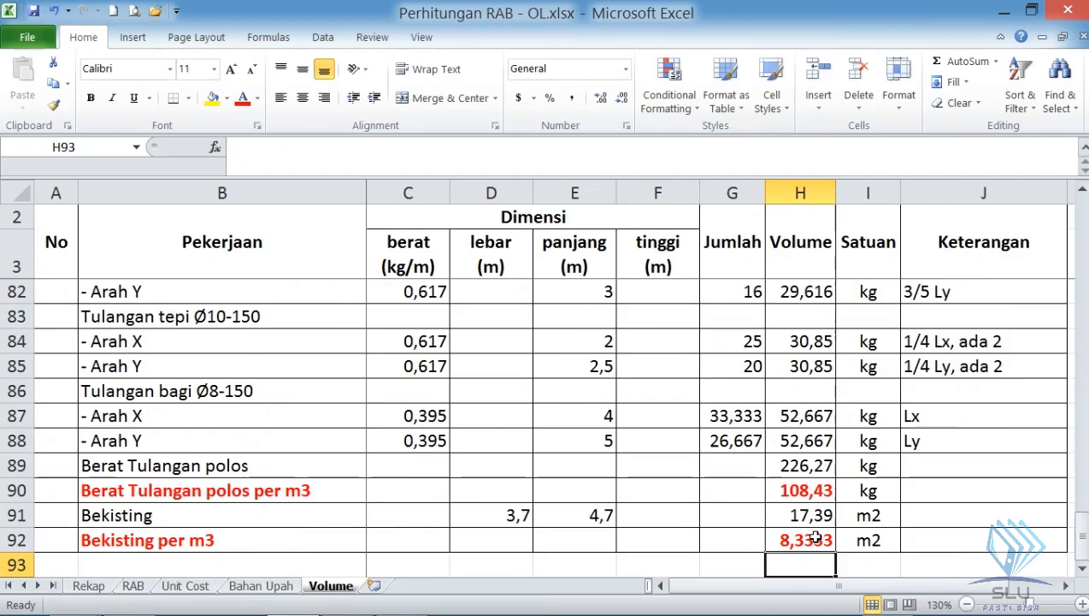
- Review the slab formulas in H90 and H79, and link the Beton K-300 coefficient in Unit Cost B96 to =Volume!H79
{"action": "left_click", "coordinate": [812, 492]}
{"action": "scroll", "coordinate": [813, 492], "scroll_direction": "up", "scroll_amount": 2}
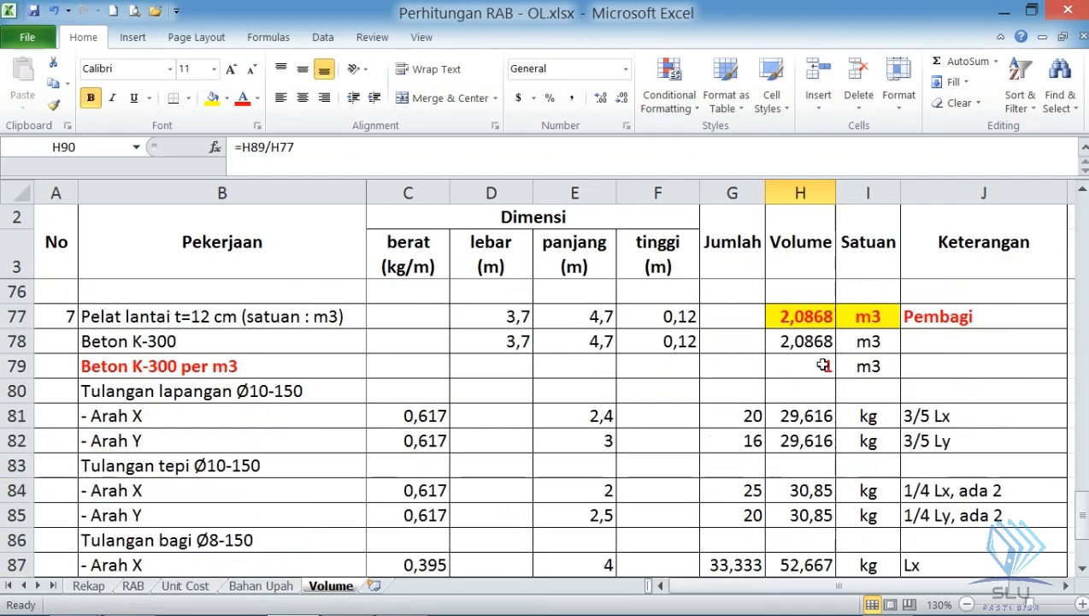
{"action": "left_click", "coordinate": [821, 363]}
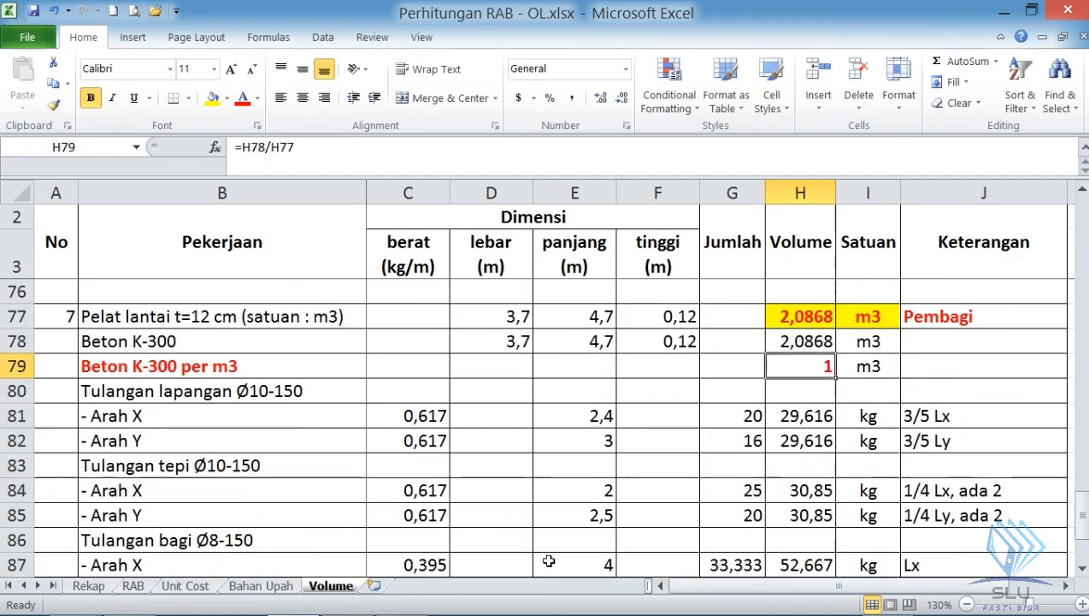
{"action": "left_click", "coordinate": [190, 589]}
{"action": "left_click", "coordinate": [147, 408]}
{"action": "type", "text": "="}
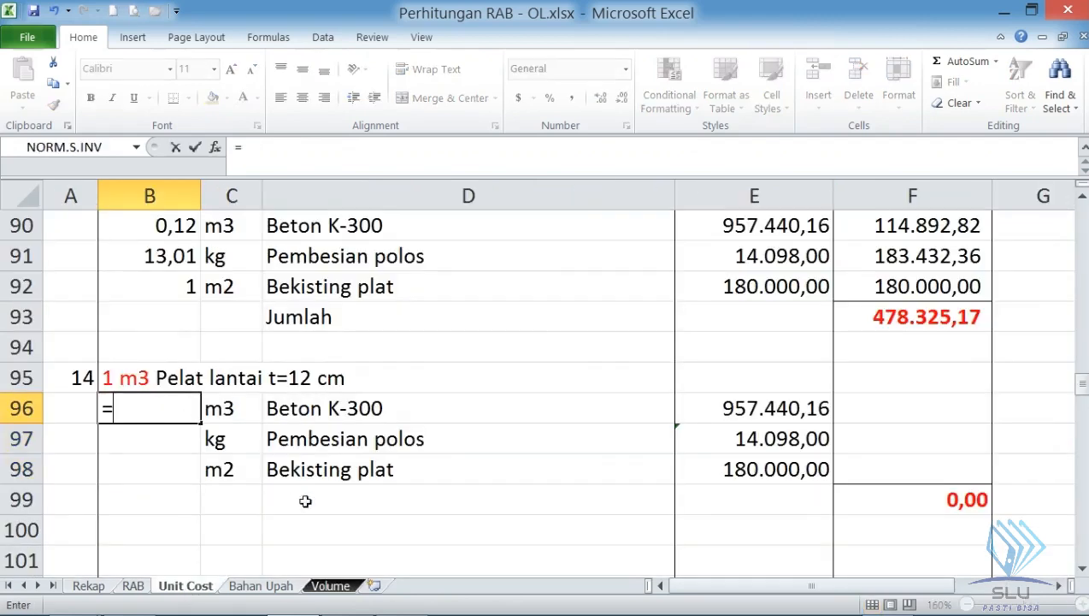
{"action": "left_click", "coordinate": [333, 587]}
{"action": "left_click", "coordinate": [816, 365]}
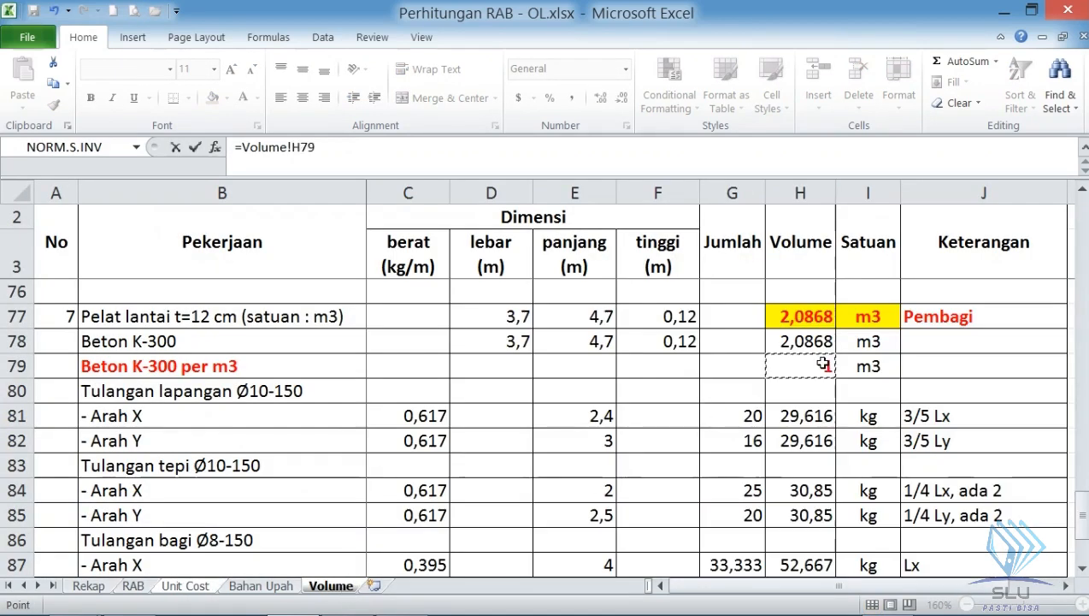
{"action": "key", "text": "Return"}
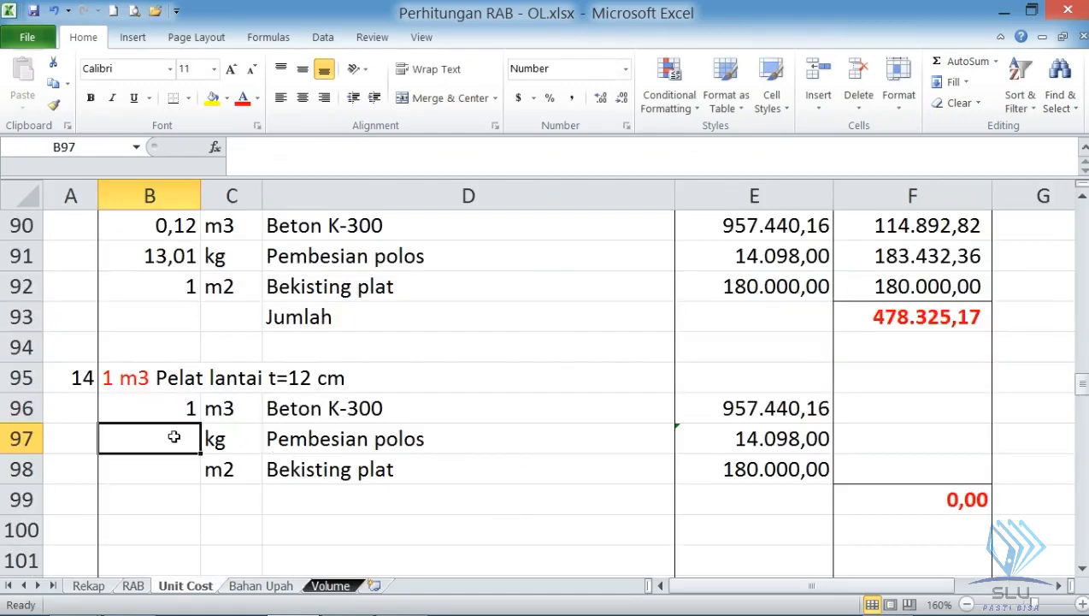
- Link the Pembesian polos coefficient of the 1 m3 slab in B97 to =Volume!H90
{"action": "type", "text": "="}
{"action": "left_click", "coordinate": [331, 587]}
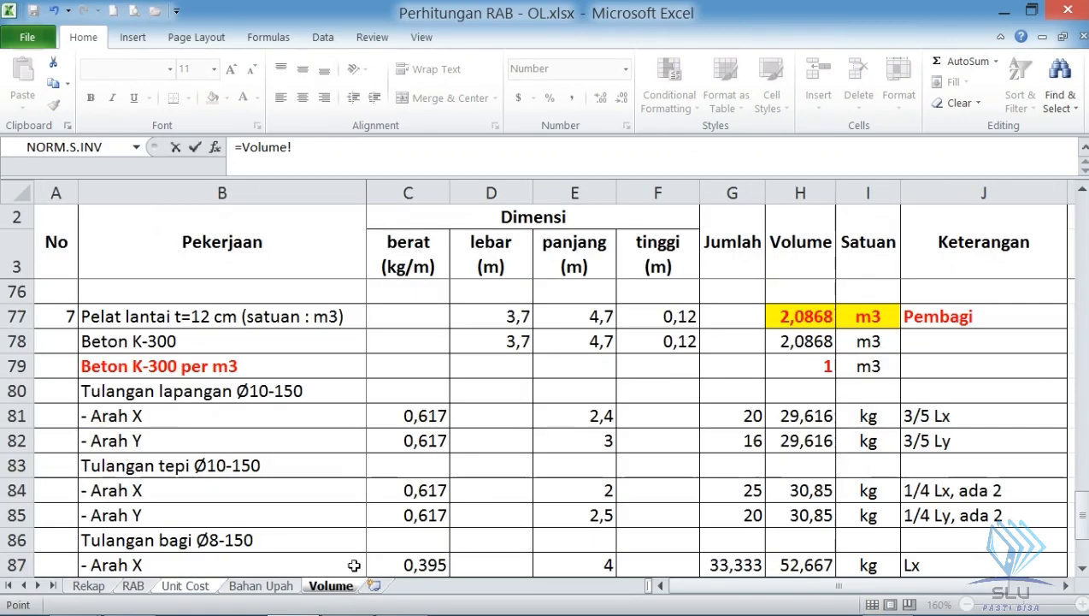
{"action": "scroll", "coordinate": [775, 518], "scroll_direction": "down", "scroll_amount": 2}
{"action": "left_click", "coordinate": [791, 490]}
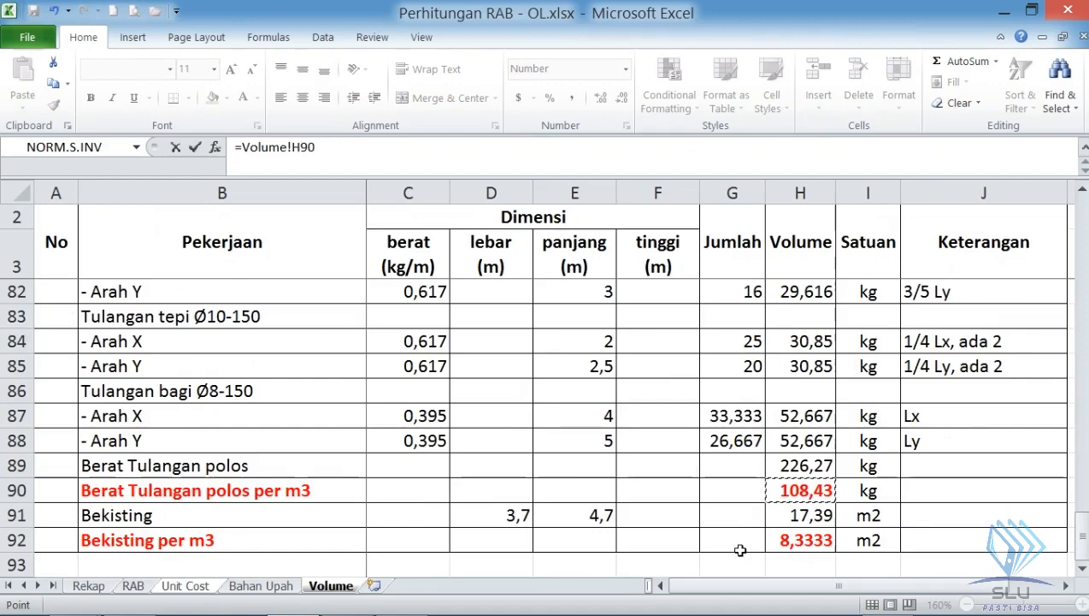
{"action": "key", "text": "Return"}
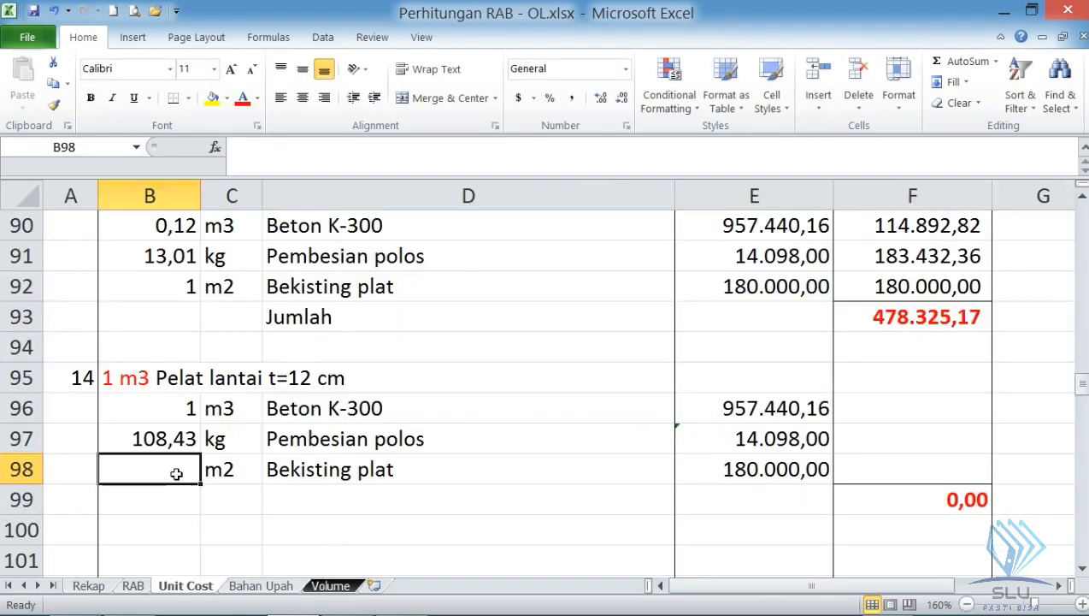
- Link the Bekisting plat coefficient of the 1 m3 slab in B98 to =Volume!H92
{"action": "type", "text": "="}
{"action": "left_click", "coordinate": [331, 585]}
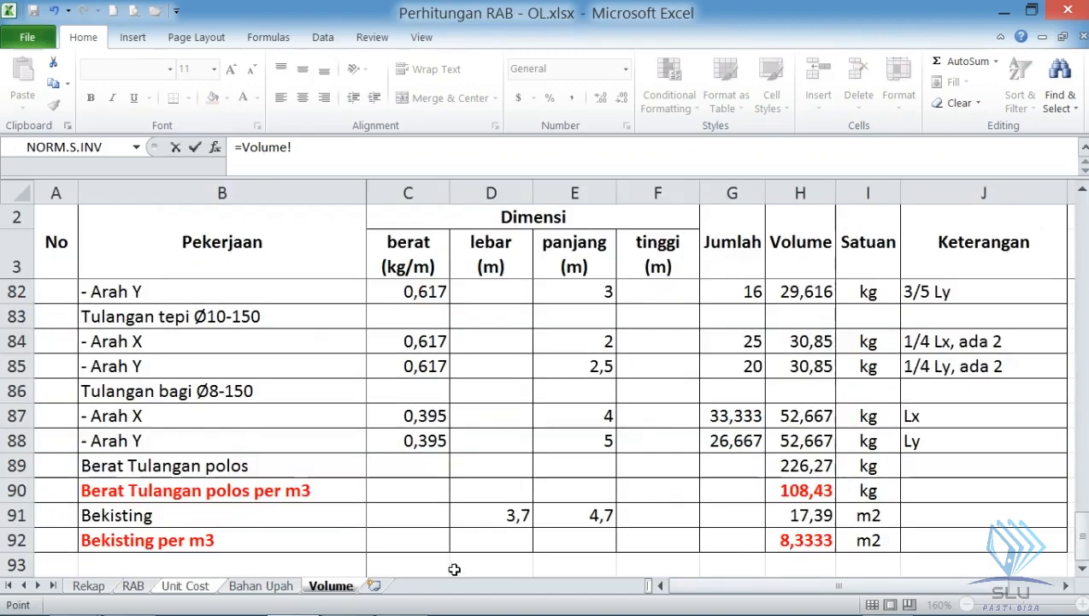
{"action": "left_click", "coordinate": [804, 540]}
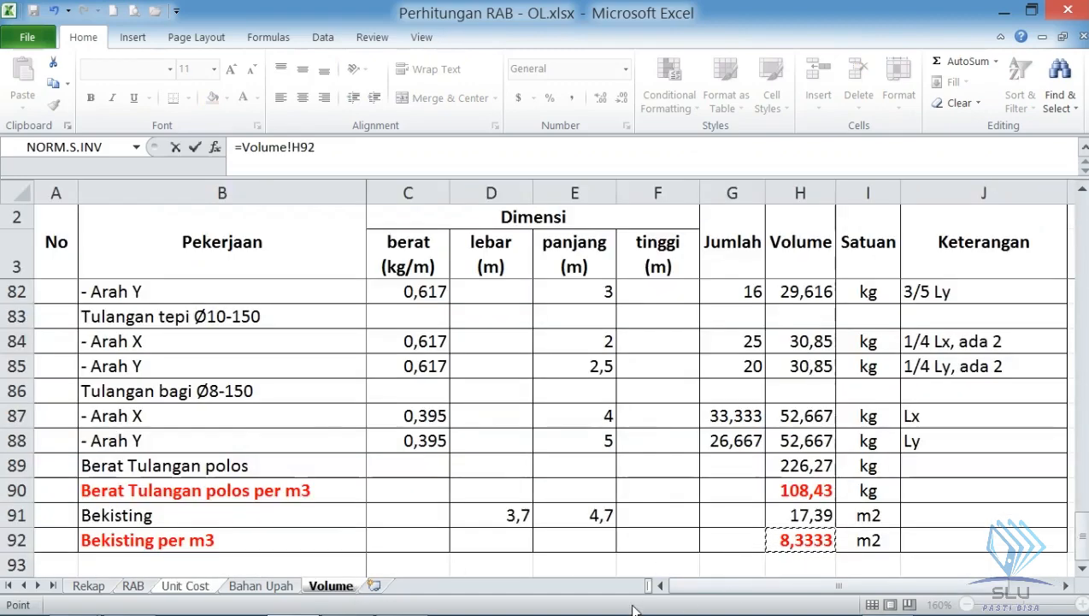
{"action": "key", "text": "Return"}
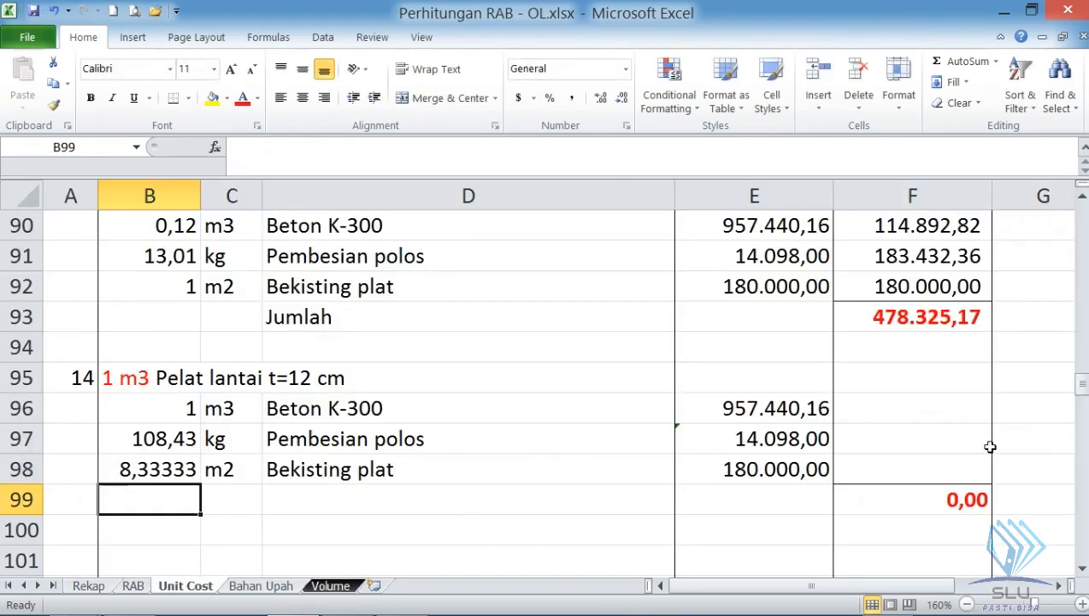
- Calculate the Beton K-300 cost in F96 with =B96*E96 and fill the formula down to F98
{"action": "left_click", "coordinate": [964, 427]}
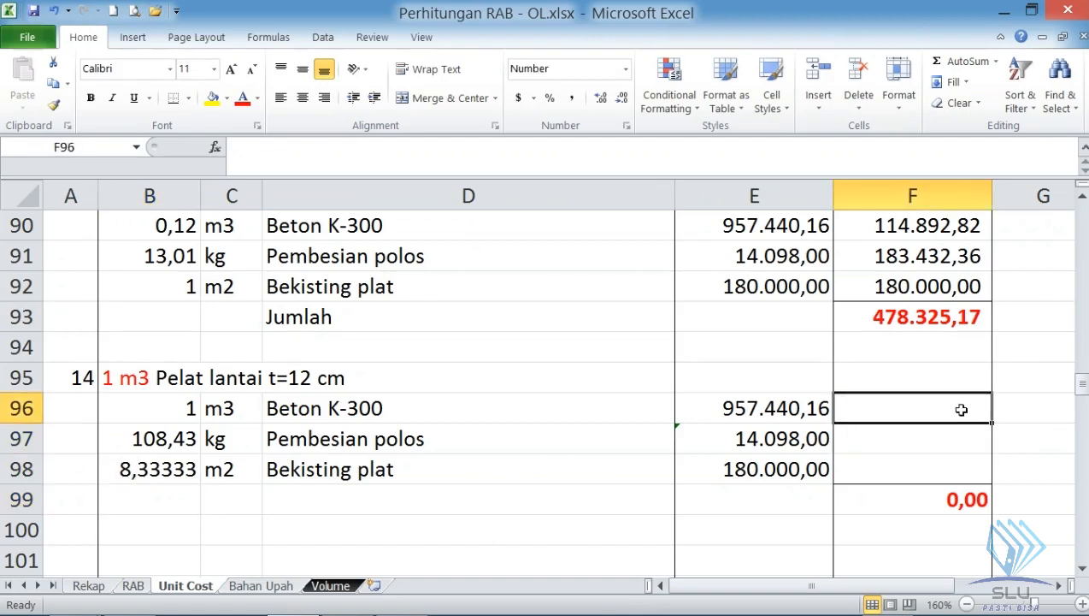
{"action": "type", "text": "="}
{"action": "left_click", "coordinate": [189, 409]}
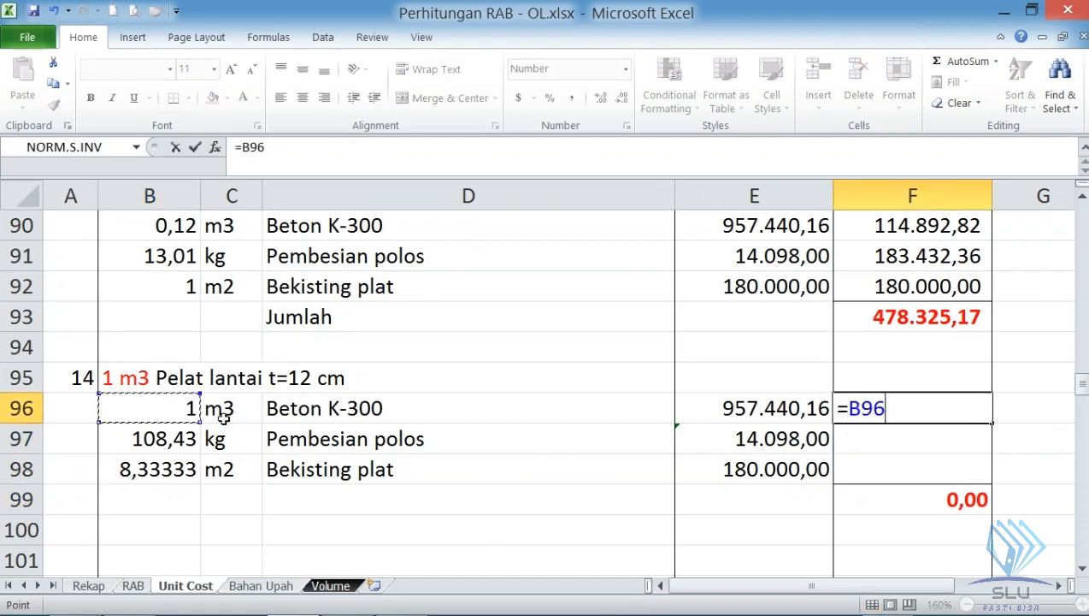
{"action": "type", "text": "*"}
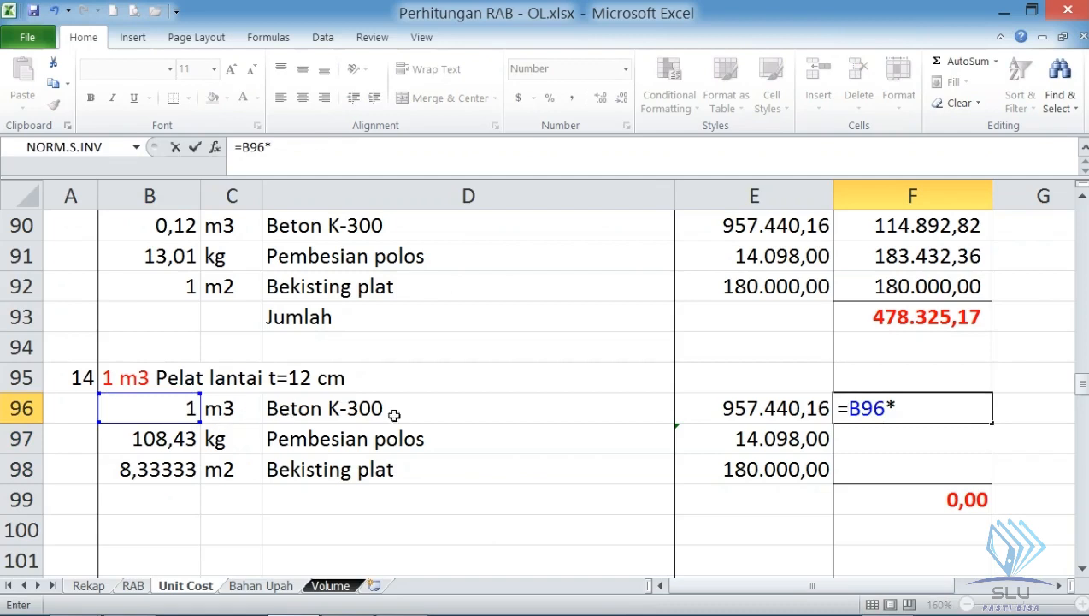
{"action": "left_click", "coordinate": [793, 400]}
{"action": "key", "text": "Return"}
{"action": "left_click", "coordinate": [961, 410]}
{"action": "left_click_drag", "start_coordinate": [996, 423], "coordinate": [994, 480]}
- Label the 1 m3 slab's total row "Jumlah" in D99 and check the formulas in F98 and F99
{"action": "left_click", "coordinate": [873, 507]}
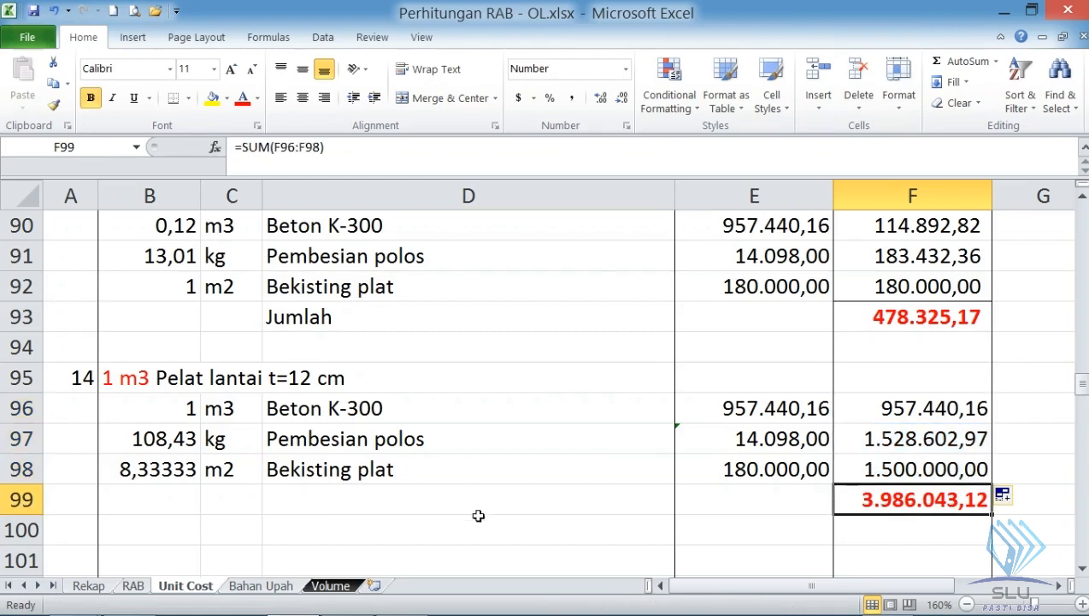
{"action": "left_click", "coordinate": [292, 483]}
{"action": "type", "text": "Jumlah"}
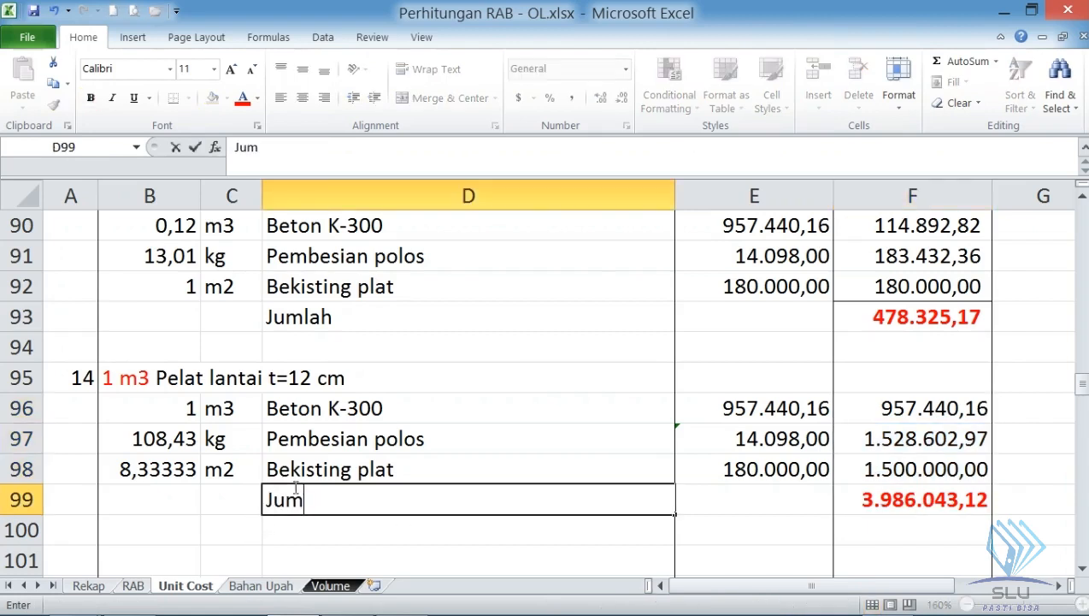
{"action": "key", "text": "Return"}
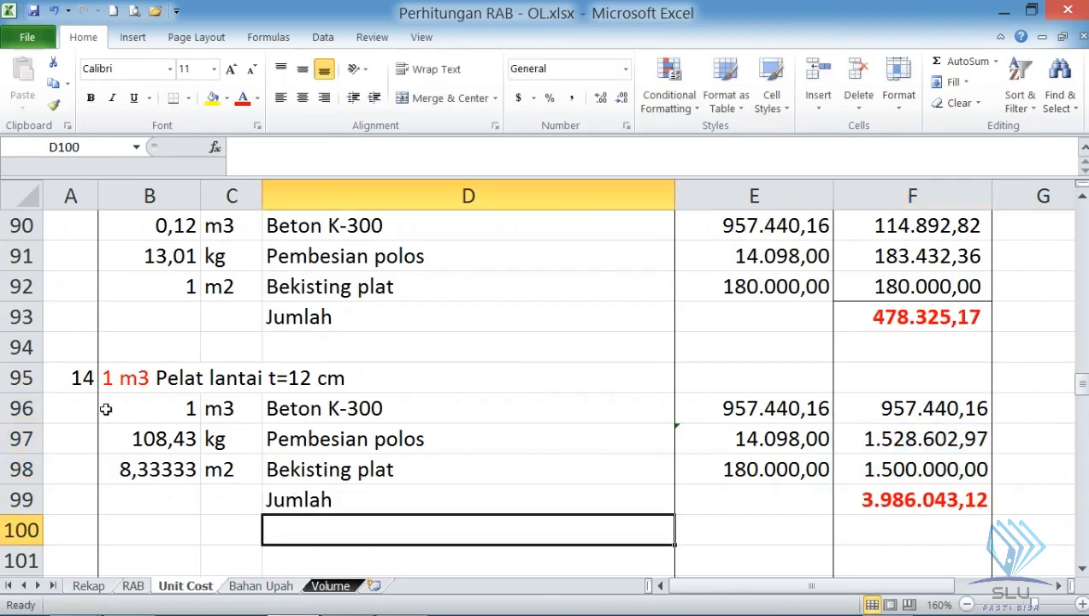
{"action": "left_click", "coordinate": [917, 477]}
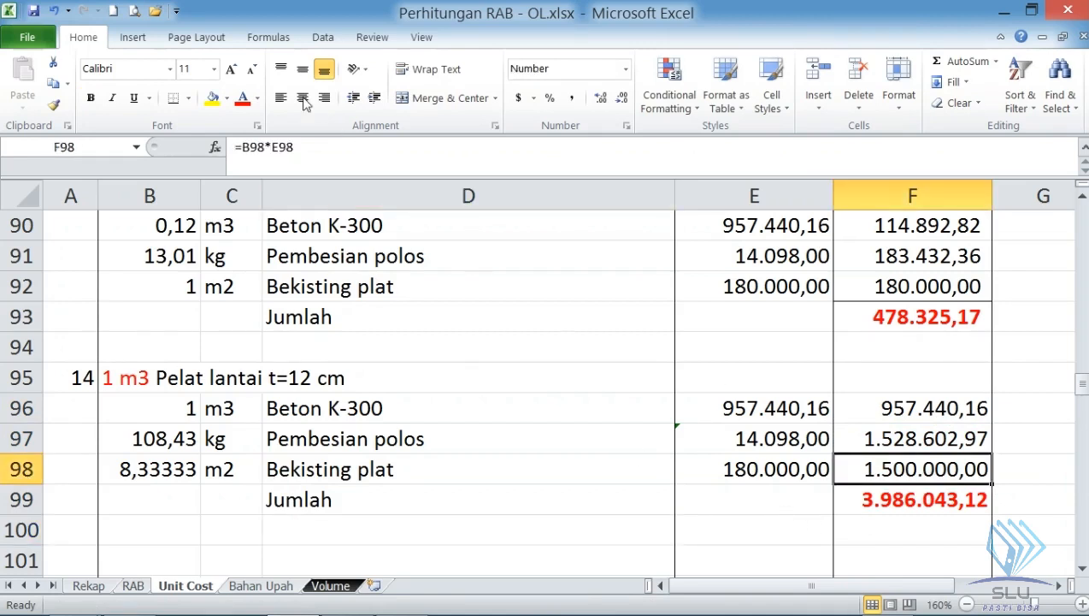
{"action": "left_click", "coordinate": [900, 504]}
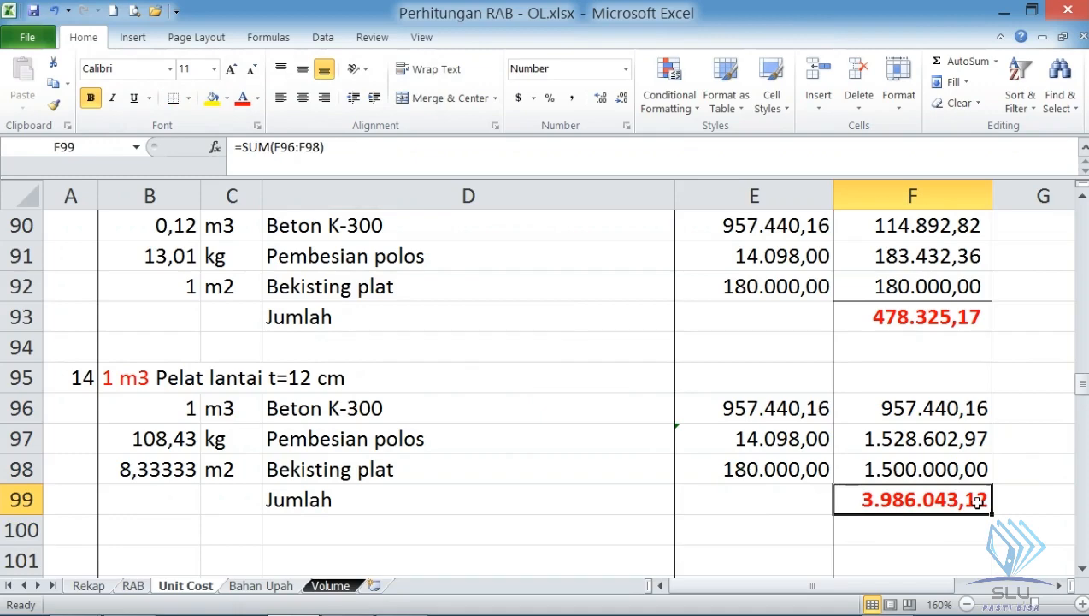
- View the slab in the SketchUp model and calculate the m3 volume of slab item 3a in RAB cell C20 with =C19*0,12
{"action": "left_click", "coordinate": [132, 585]}
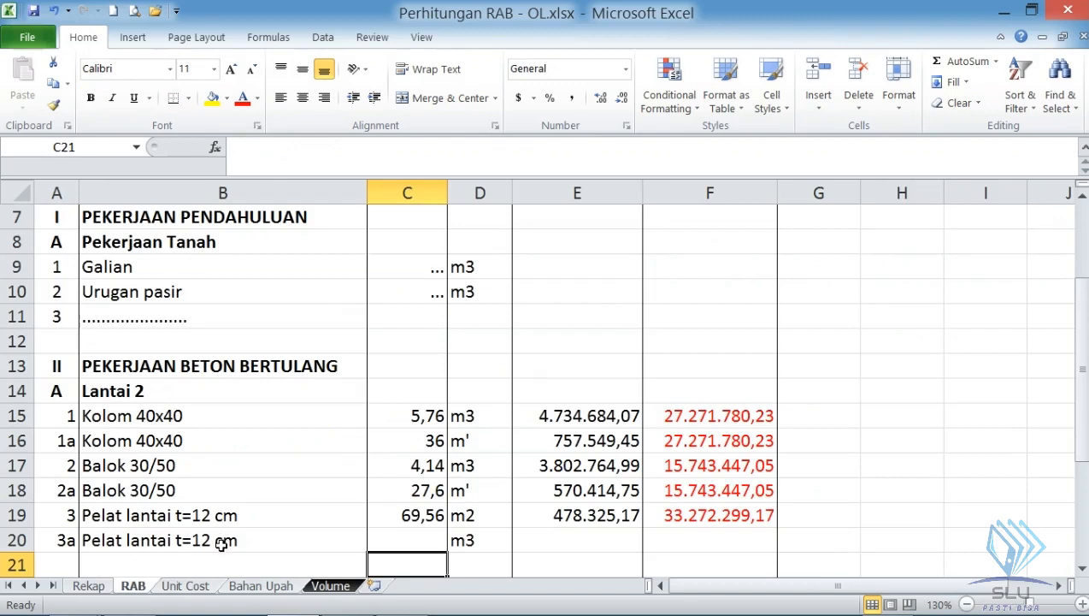
{"action": "left_click", "coordinate": [492, 539]}
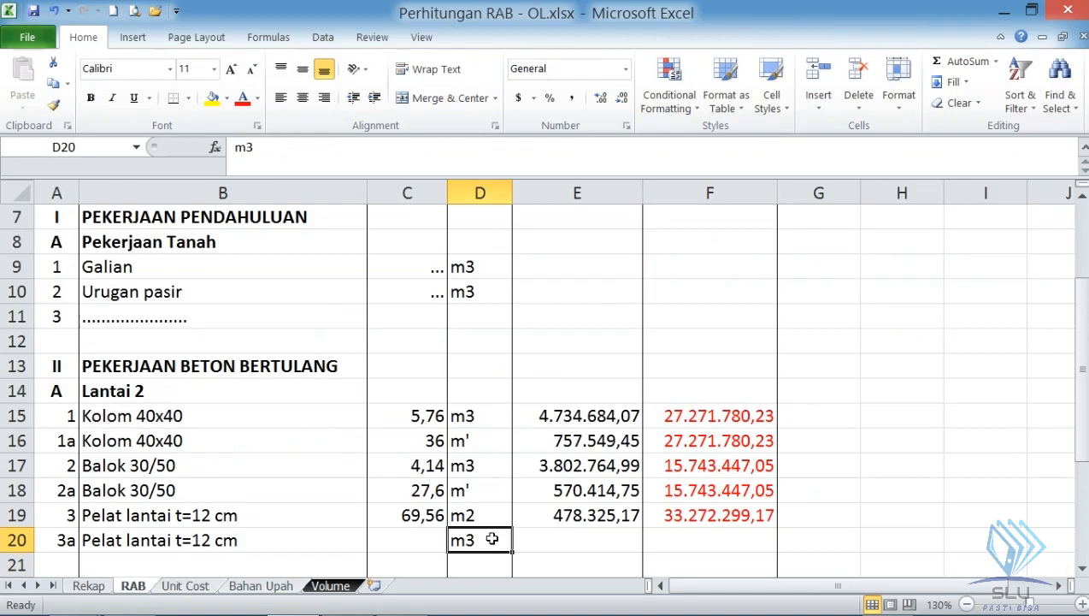
{"action": "mouse_move", "coordinate": [904, 605]}
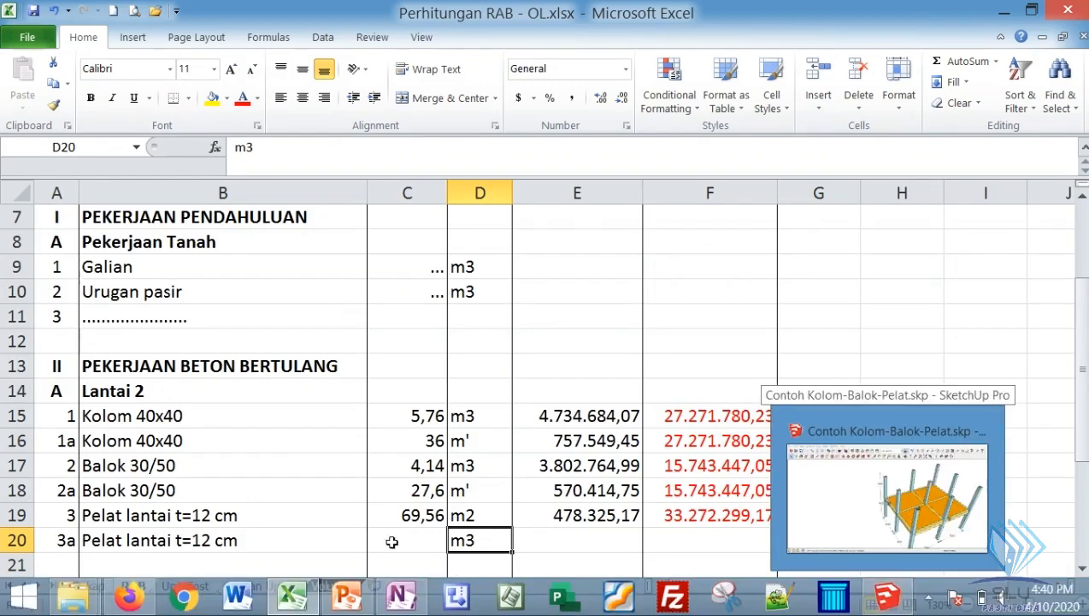
{"action": "left_click", "coordinate": [883, 602]}
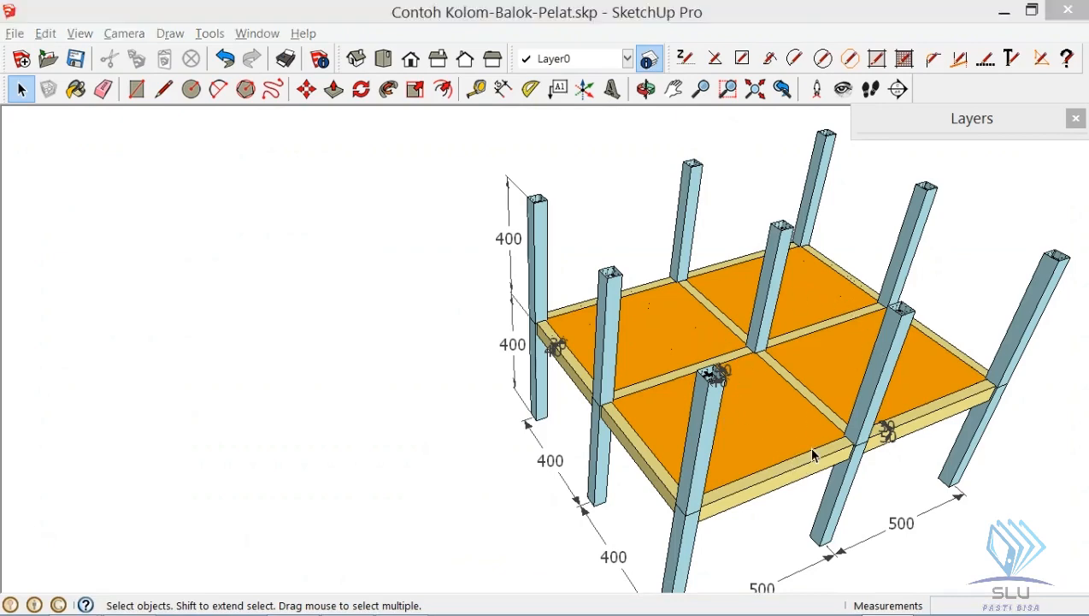
{"action": "key", "text": "alt+Tab"}
{"action": "left_click", "coordinate": [419, 539]}
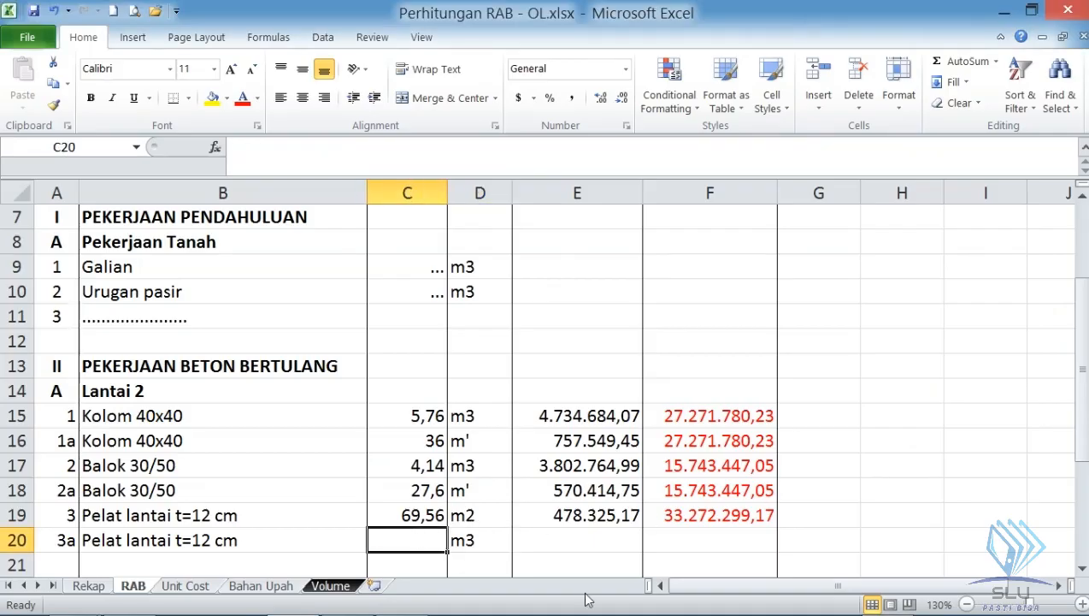
{"action": "type", "text": "="}
{"action": "left_click", "coordinate": [420, 514]}
{"action": "type", "text": "*0,12"}
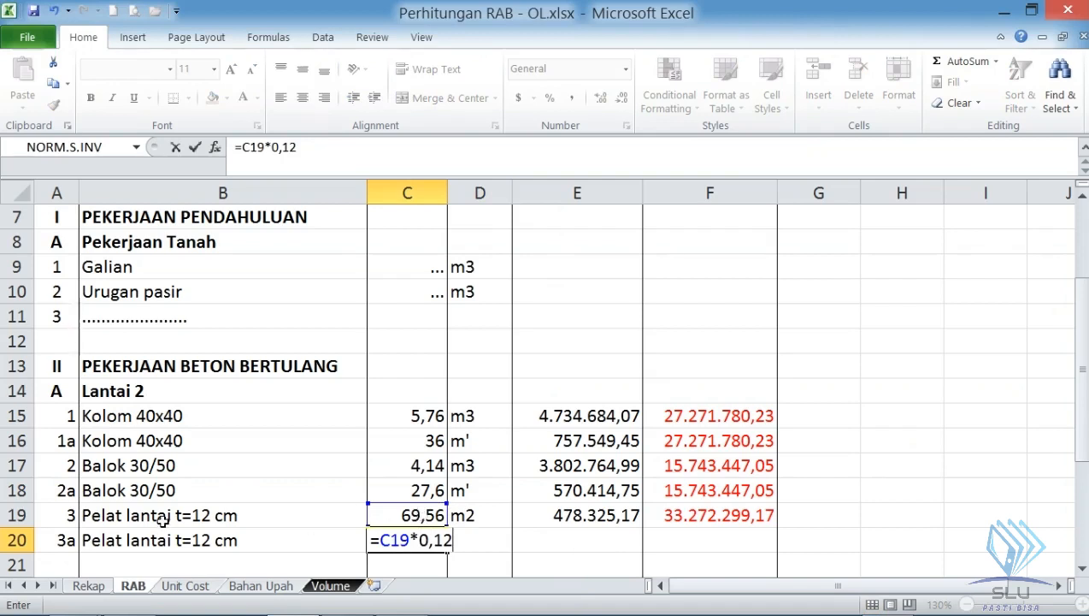
{"action": "key", "text": "Return"}
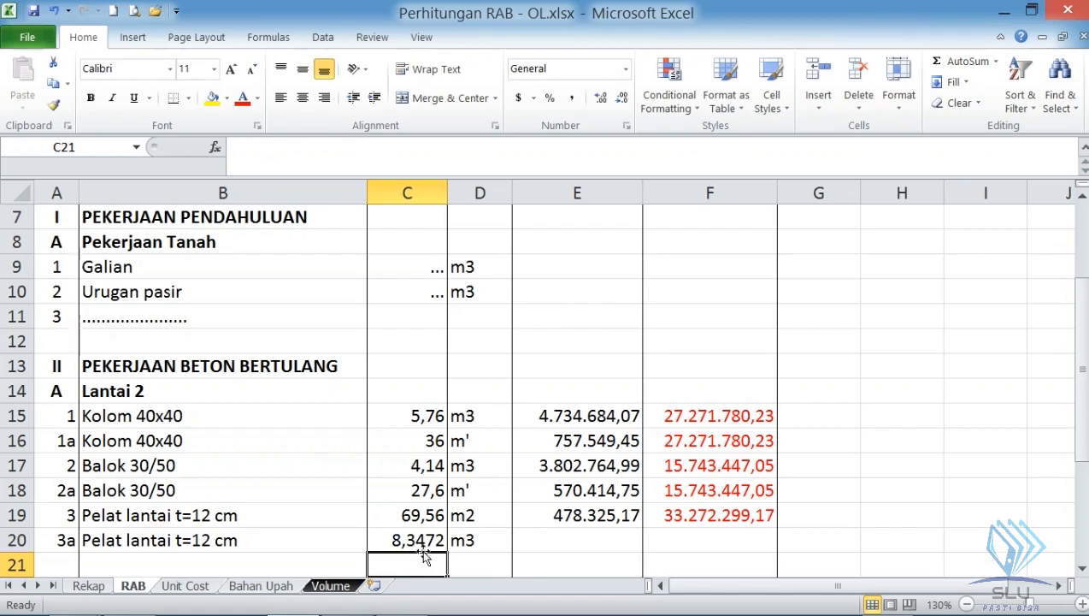
- Link the unit price of slab item 3a in E20 to ='Unit Cost'!F99
{"action": "left_click", "coordinate": [527, 540]}
{"action": "type", "text": "="}
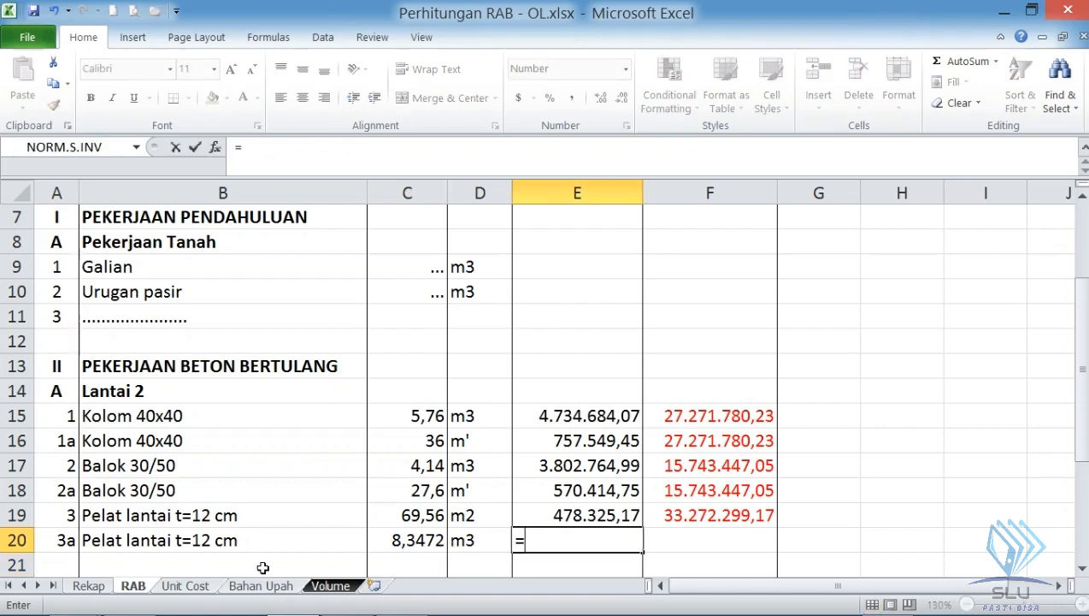
{"action": "left_click", "coordinate": [205, 588]}
{"action": "left_click", "coordinate": [911, 513]}
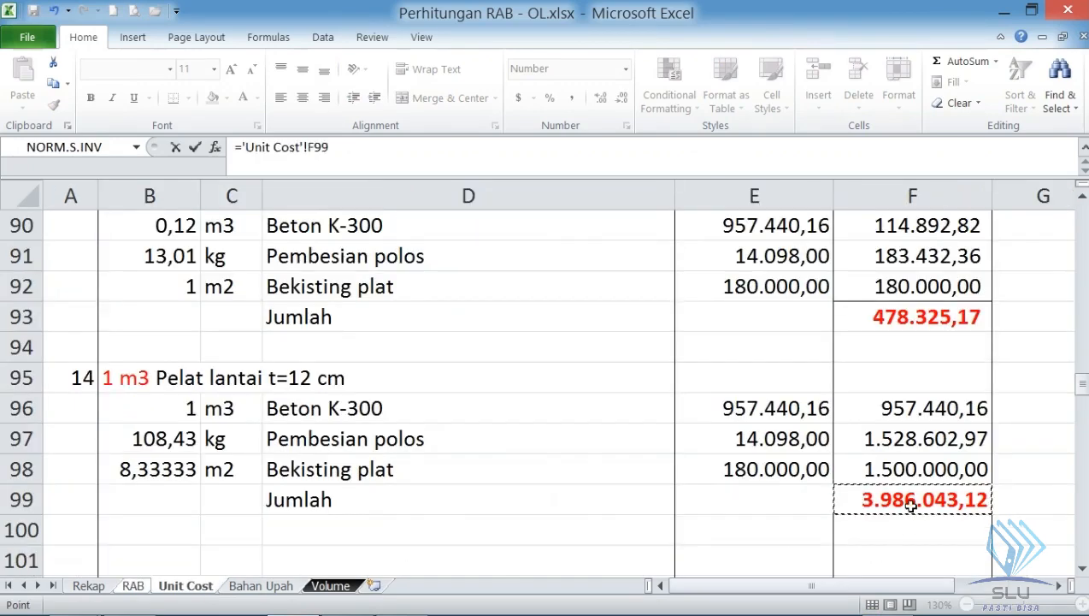
{"action": "key", "text": "Return"}
- Calculate the total price of slab item 3a in RAB cell F20 with =C20*E20
{"action": "left_click", "coordinate": [730, 535]}
{"action": "type", "text": "="}
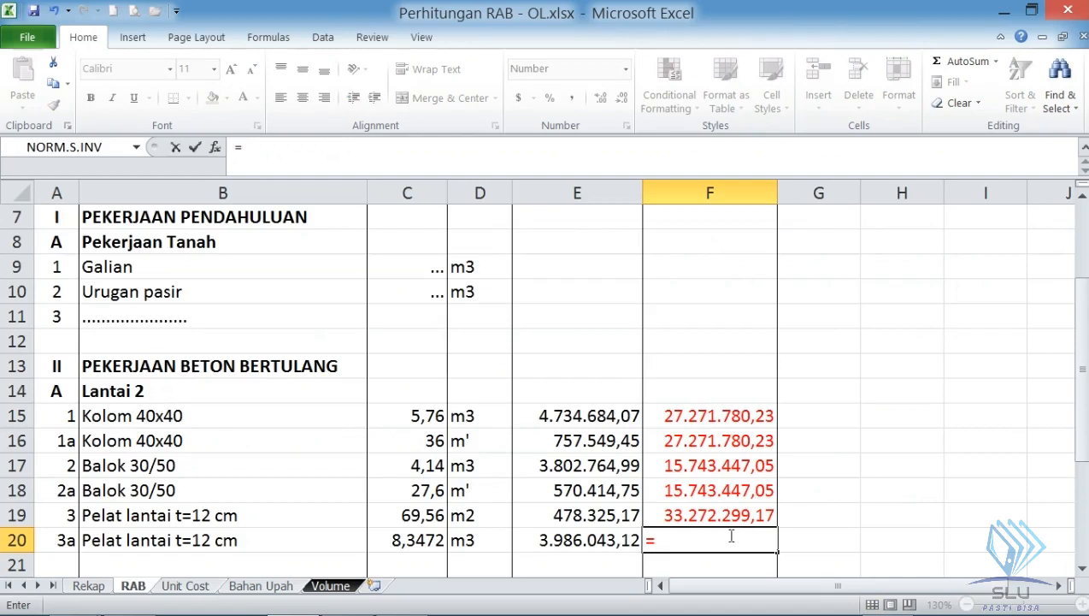
{"action": "left_click", "coordinate": [429, 540]}
{"action": "type", "text": "*"}
{"action": "left_click", "coordinate": [580, 544]}
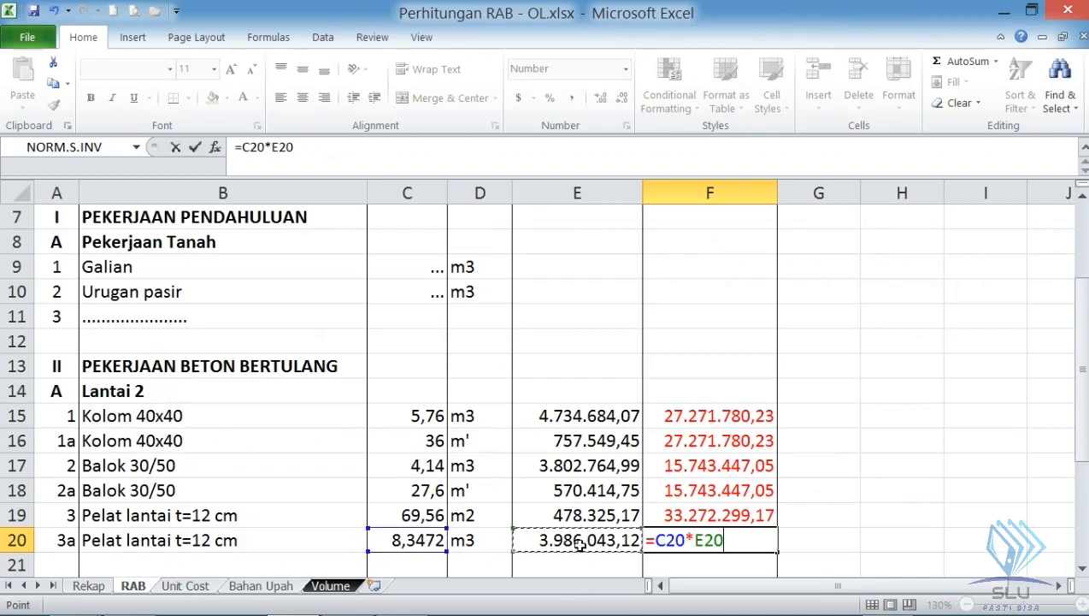
{"action": "key", "text": "Return"}
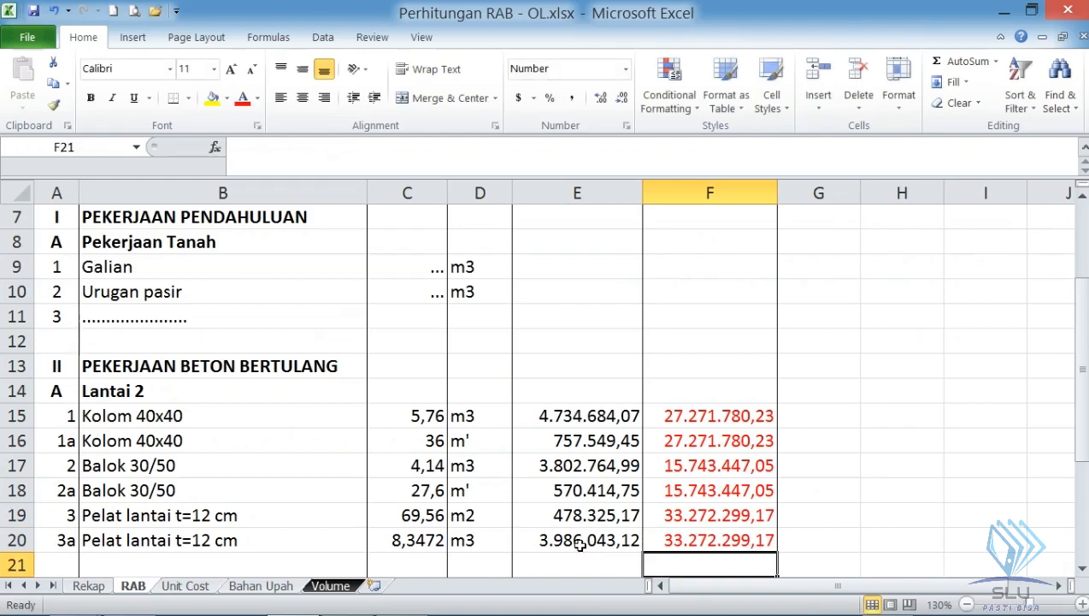
- Compare the total prices of slab items 3 and 3a in F19 and F20
{"action": "left_click", "coordinate": [713, 516]}
{"action": "left_click", "coordinate": [707, 537]}
{"action": "left_click", "coordinate": [706, 518]}
{"action": "left_click", "coordinate": [703, 535]}
{"action": "left_click", "coordinate": [703, 519]}
{"action": "left_click", "coordinate": [704, 535]}
{"action": "left_click", "coordinate": [703, 517]}
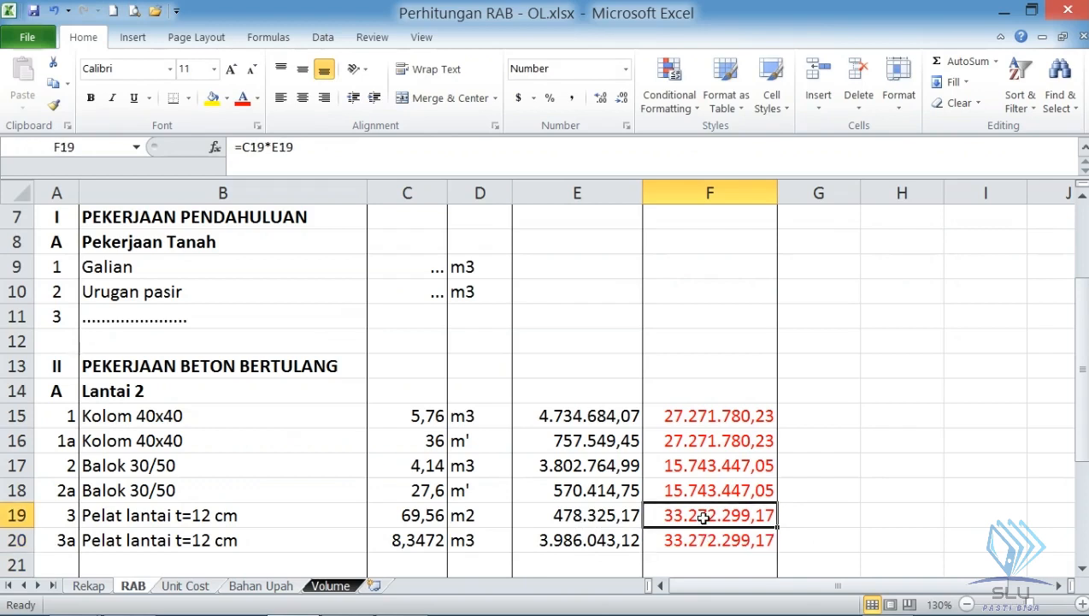
- Check the alternative units and compare the unit prices and totals of column items 1 and 1a in rows 15 and 16
{"action": "left_click", "coordinate": [459, 439]}
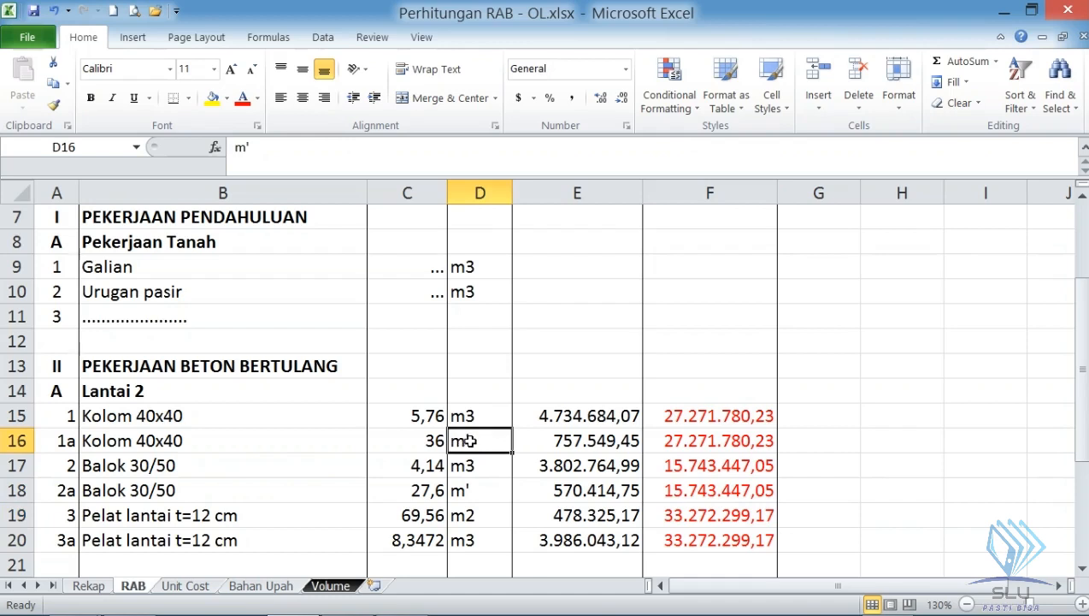
{"action": "left_click", "coordinate": [475, 463]}
{"action": "left_click", "coordinate": [675, 418]}
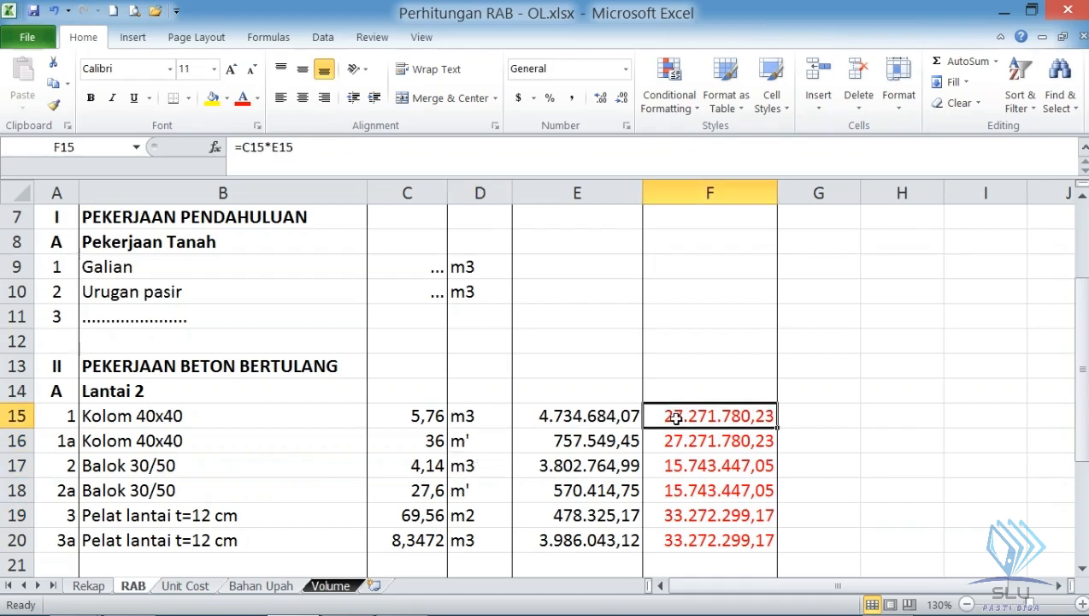
{"action": "left_click", "coordinate": [673, 434]}
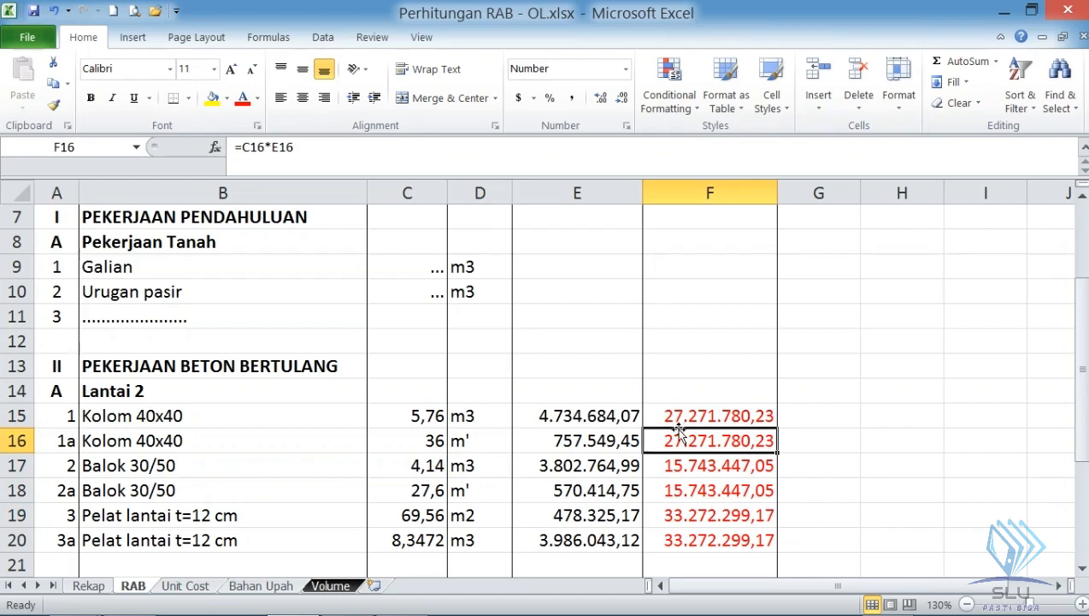
{"action": "left_click", "coordinate": [624, 416]}
{"action": "left_click", "coordinate": [619, 438]}
{"action": "left_click", "coordinate": [623, 417]}
{"action": "left_click", "coordinate": [620, 439]}
{"action": "left_click", "coordinate": [675, 417]}
{"action": "left_click", "coordinate": [672, 437]}
- Examine the running-metre volume formulas of column item 1a in C16 and beam item 2a in C18
{"action": "left_click", "coordinate": [204, 443]}
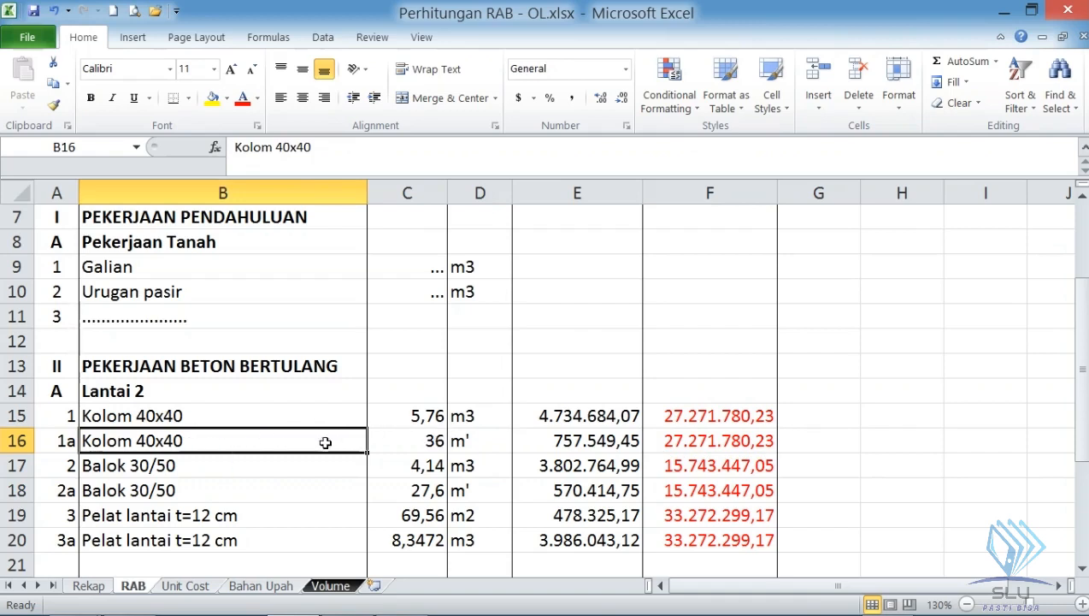
{"action": "left_click", "coordinate": [405, 440]}
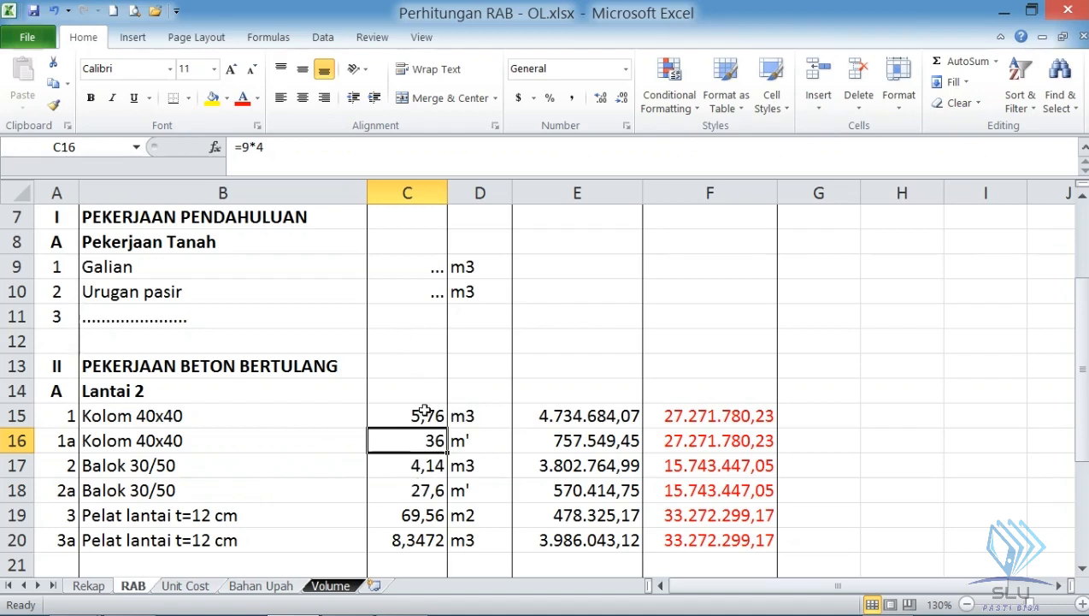
{"action": "left_click", "coordinate": [151, 487]}
{"action": "left_click", "coordinate": [411, 485]}
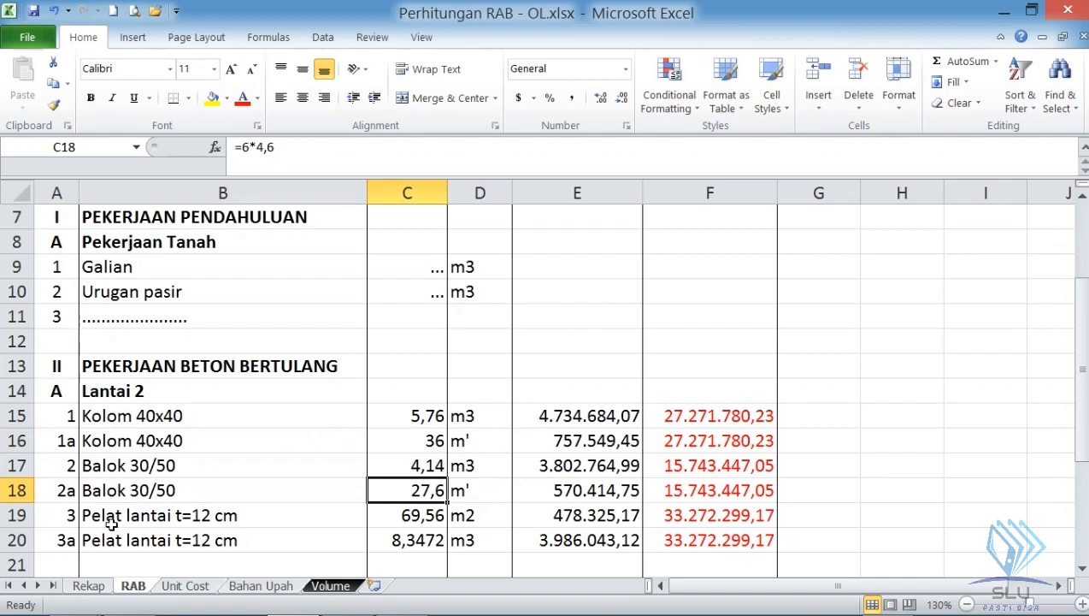
- Compare the m2 and m3 volume formulas of slab items 3 and 3a in C19 and C20, and check the total in F20
{"action": "left_click", "coordinate": [436, 512]}
{"action": "left_click", "coordinate": [462, 515]}
{"action": "left_click", "coordinate": [426, 514]}
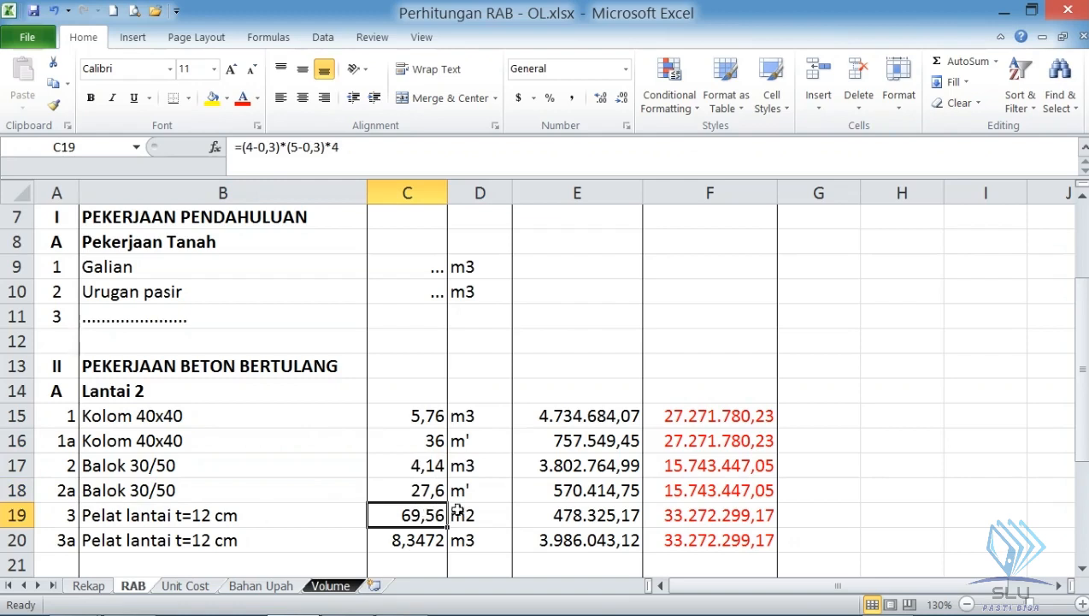
{"action": "left_click", "coordinate": [427, 538]}
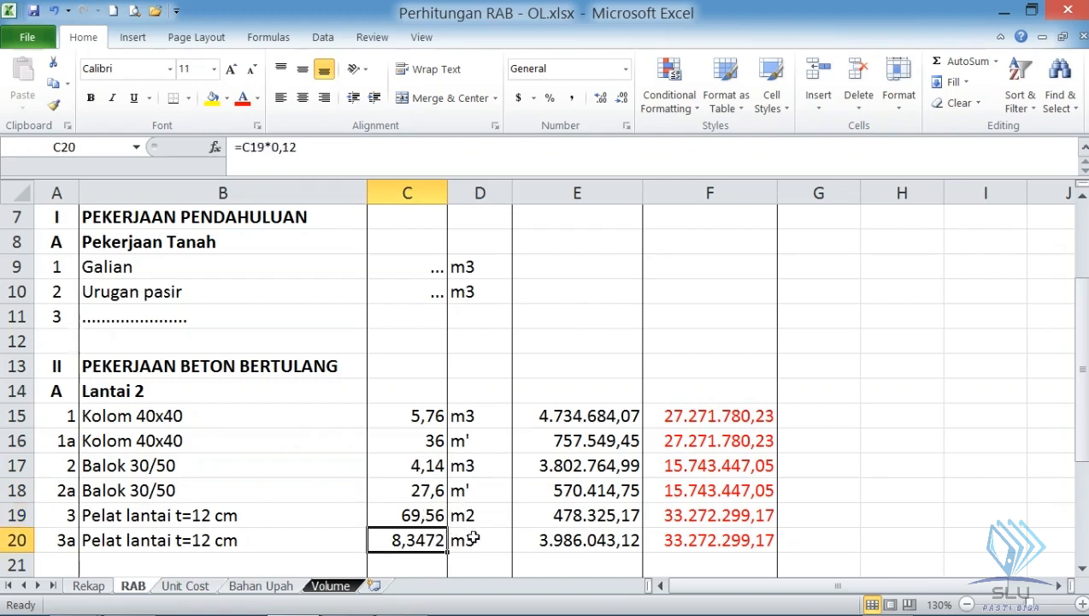
{"action": "left_click", "coordinate": [468, 535]}
{"action": "left_click", "coordinate": [415, 536]}
{"action": "left_click", "coordinate": [413, 517]}
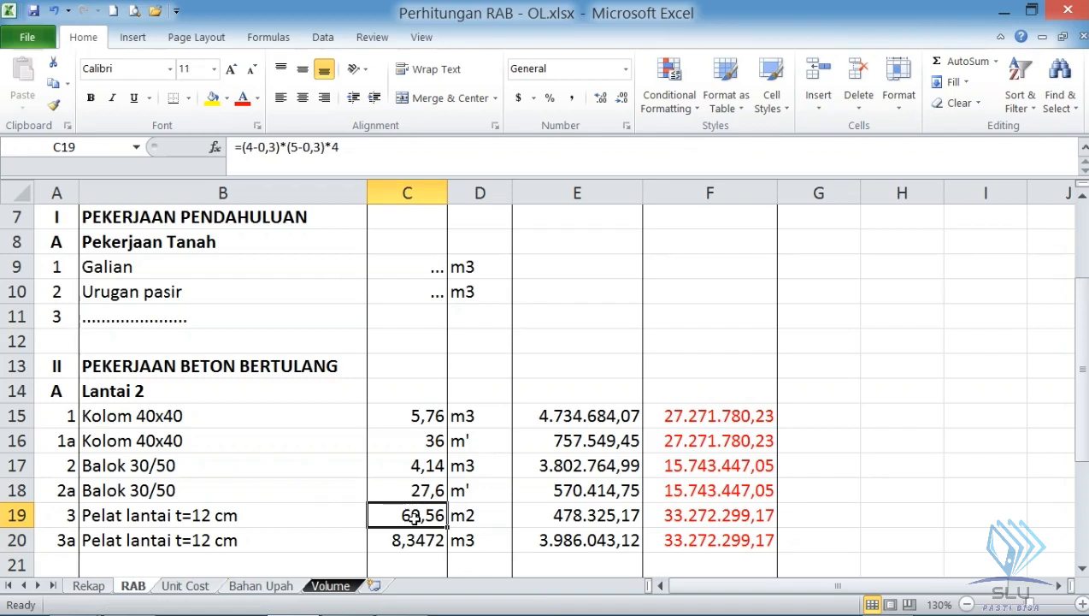
{"action": "left_click", "coordinate": [426, 535]}
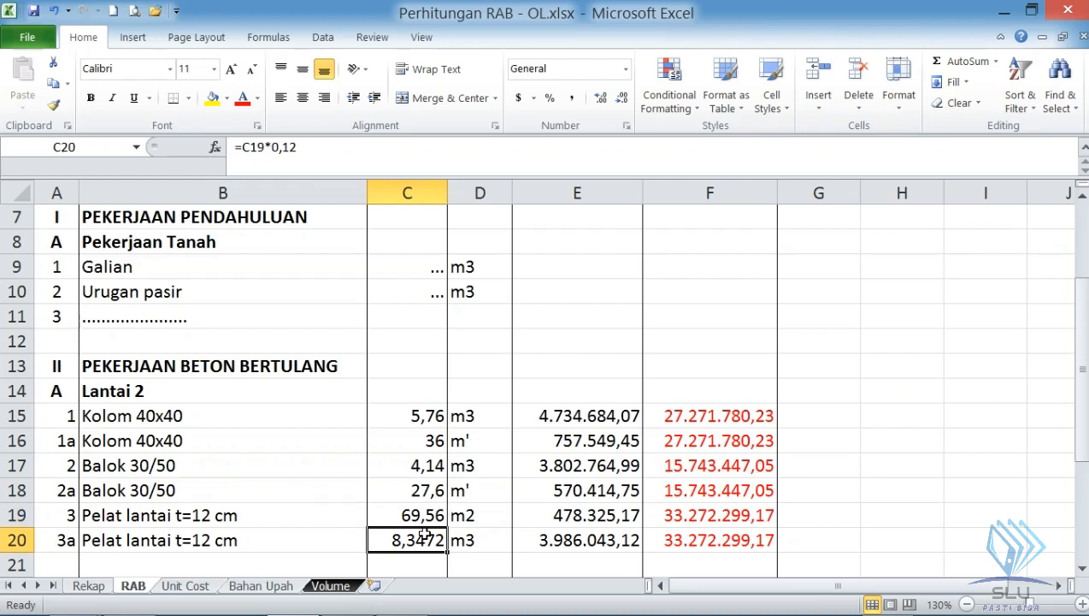
{"action": "left_click", "coordinate": [701, 530]}
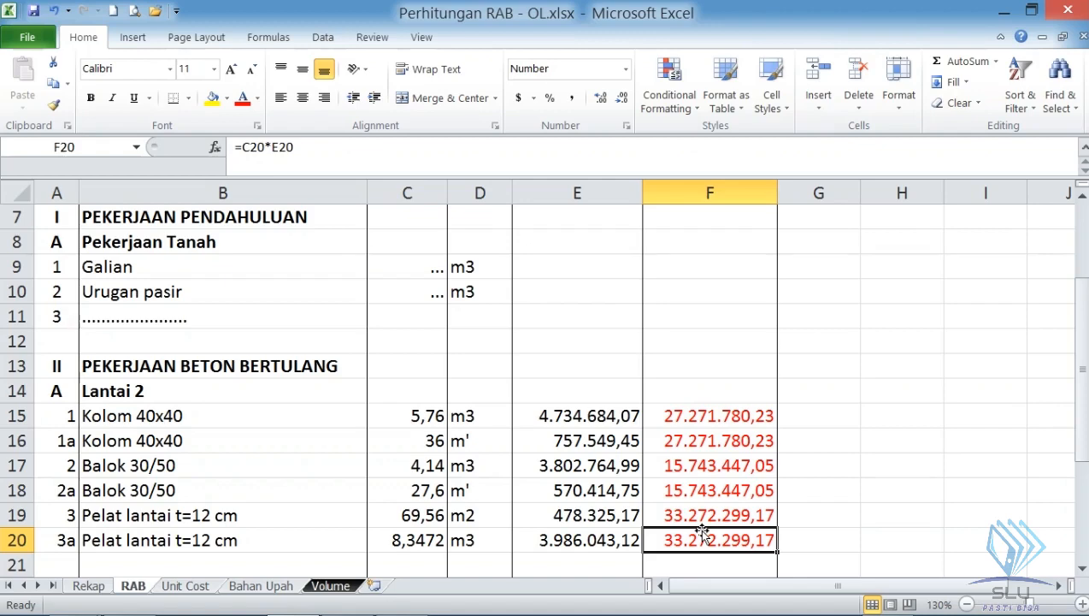
- Review the column, beam and floor slab price analyses per m3, m' and m2 in the Unit Cost sheet
{"action": "left_click", "coordinate": [178, 585]}
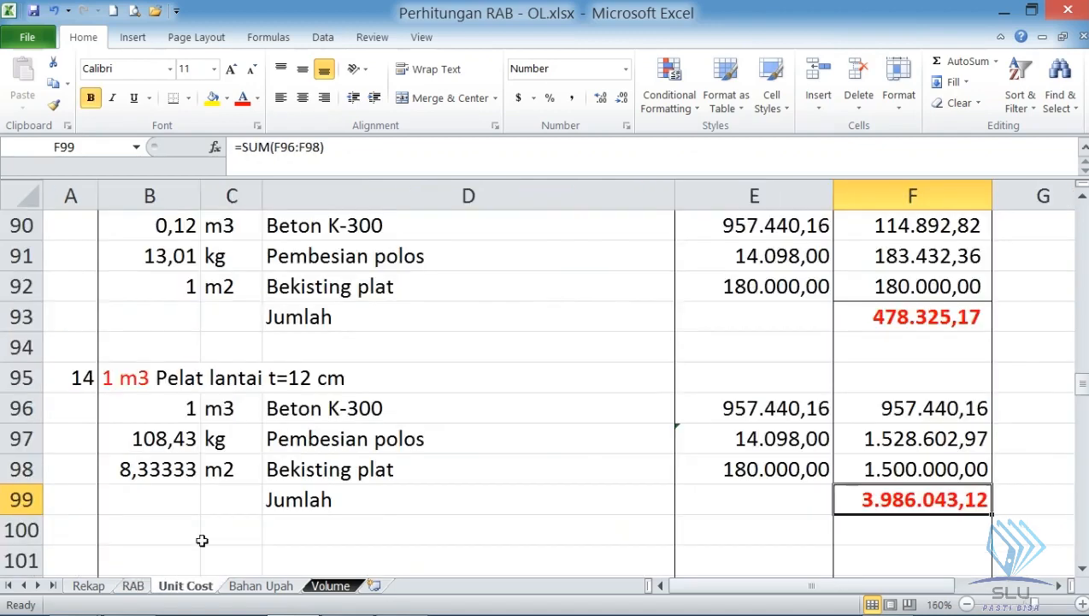
{"action": "scroll", "coordinate": [247, 456], "scroll_direction": "up", "scroll_amount": 3}
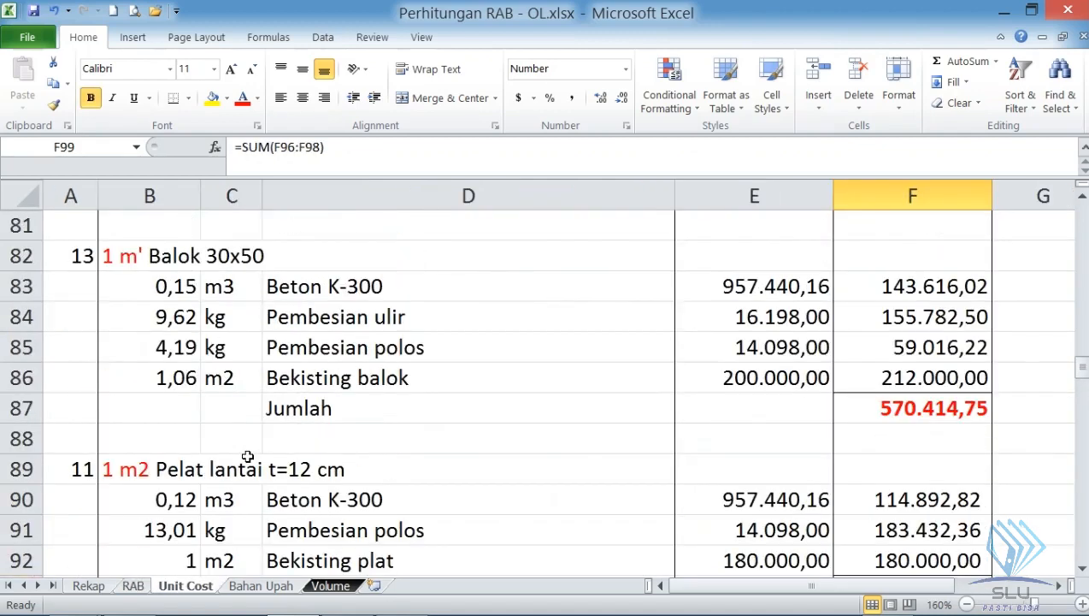
{"action": "scroll", "coordinate": [247, 456], "scroll_direction": "down", "scroll_amount": 2}
{"action": "scroll", "coordinate": [245, 453], "scroll_direction": "up", "scroll_amount": 6}
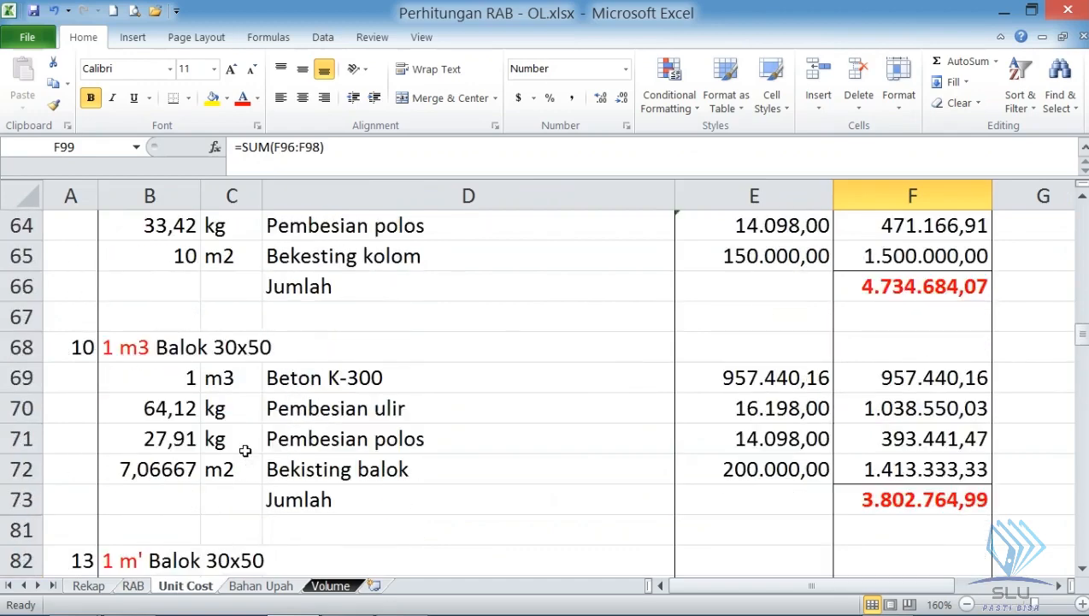
{"action": "scroll", "coordinate": [245, 451], "scroll_direction": "up", "scroll_amount": 2}
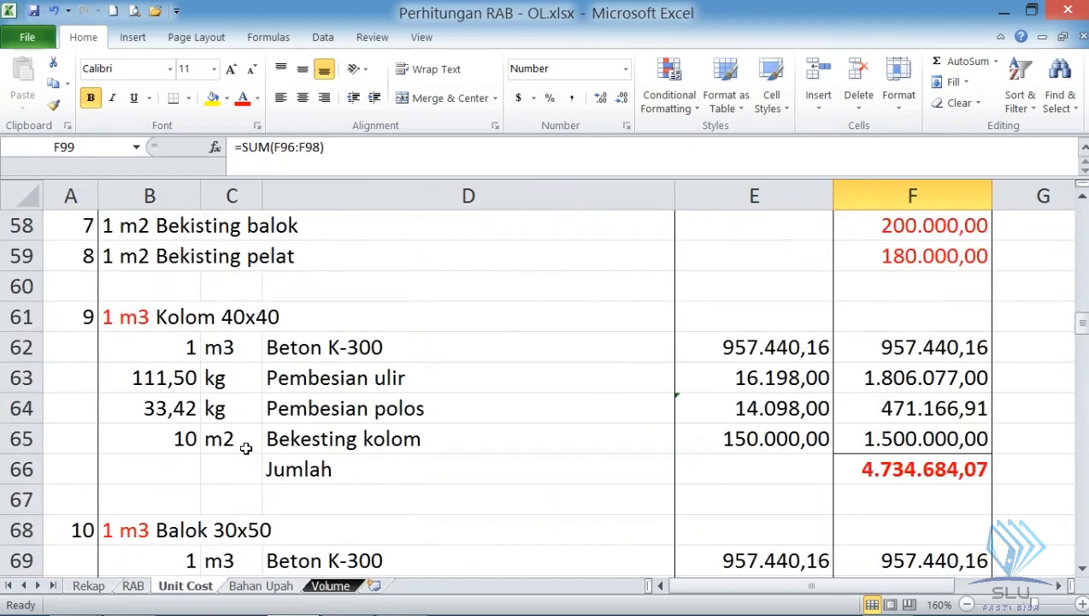
{"action": "scroll", "coordinate": [245, 448], "scroll_direction": "down", "scroll_amount": 4}
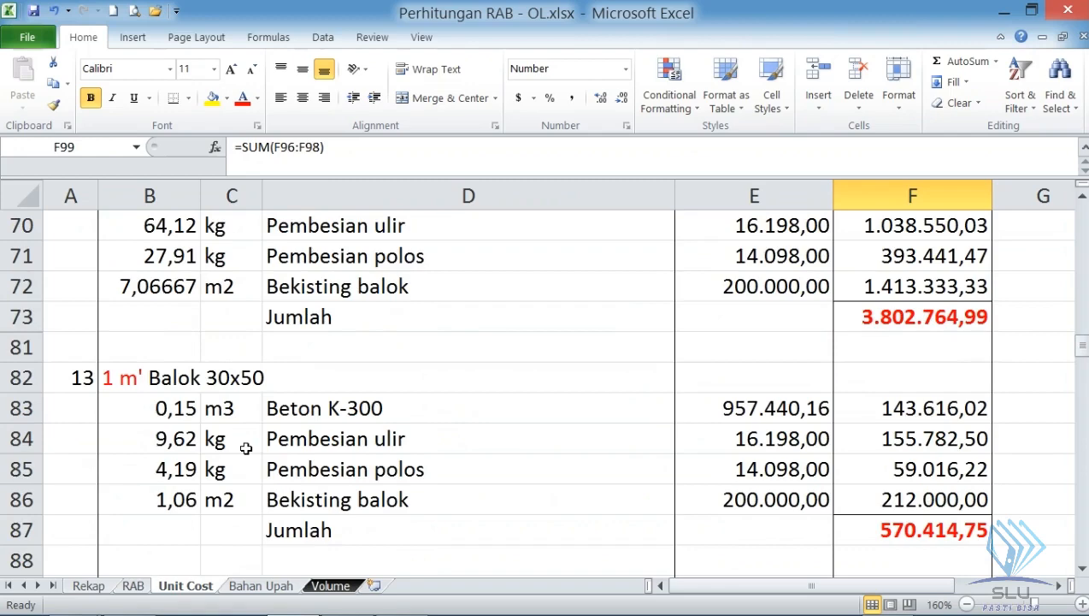
{"action": "scroll", "coordinate": [245, 448], "scroll_direction": "down", "scroll_amount": 2}
{"action": "scroll", "coordinate": [245, 448], "scroll_direction": "down", "scroll_amount": 2}
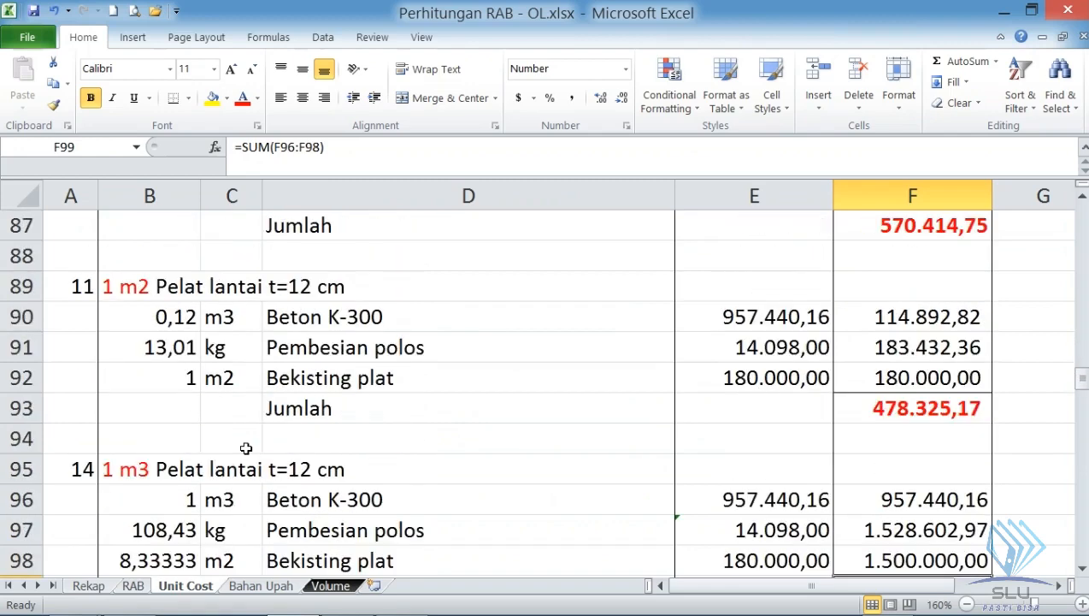